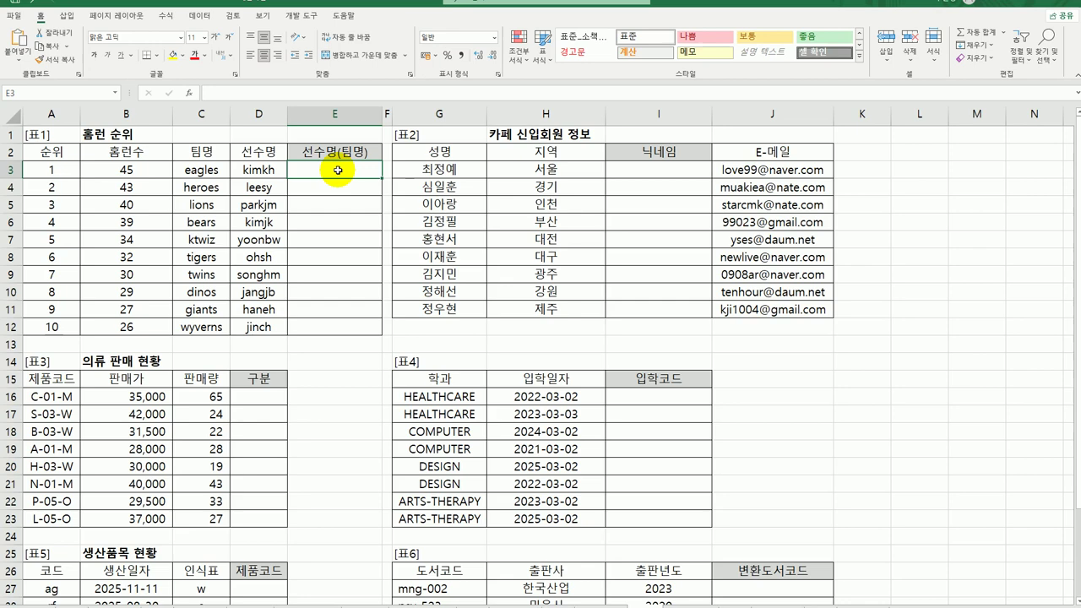
- Enter =PROPER(D3) in cell E3 of the 선수명(팀명) column
{"action": "type", "text": "="}
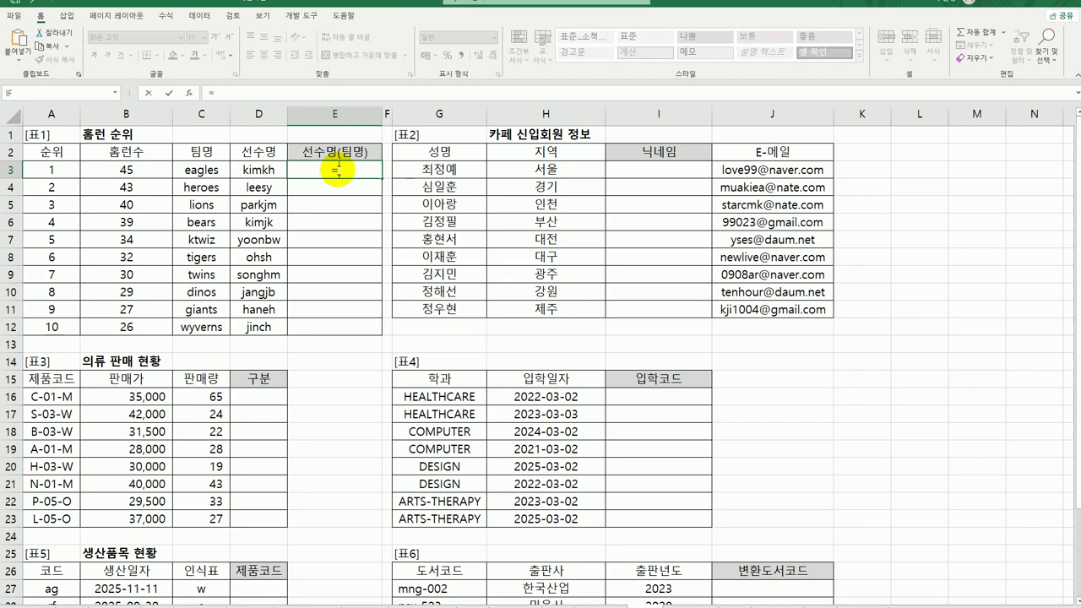
{"action": "type", "text": "p"}
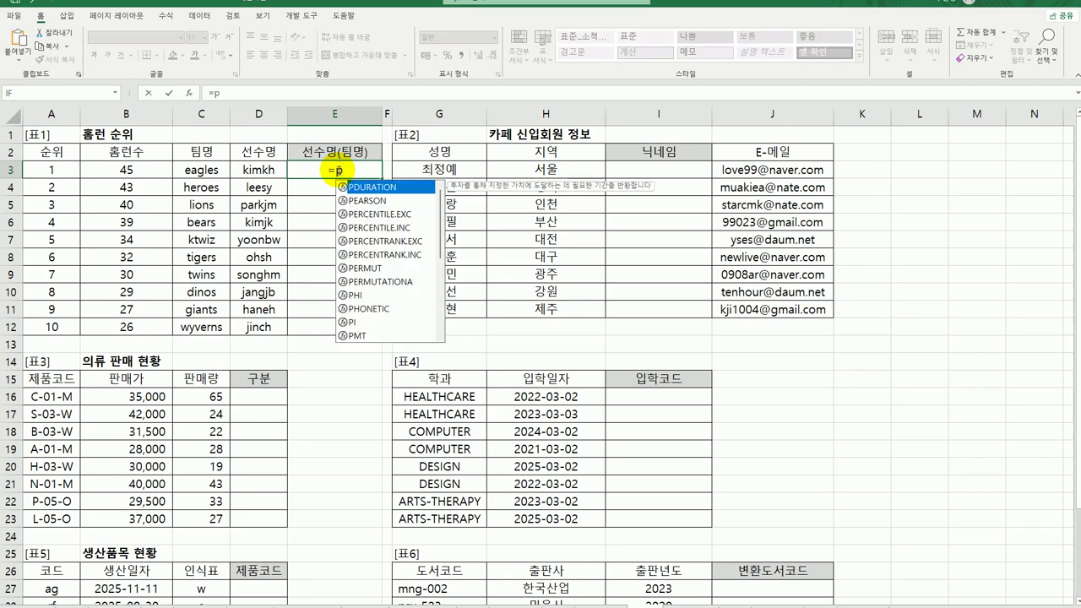
{"action": "type", "text": "ro"}
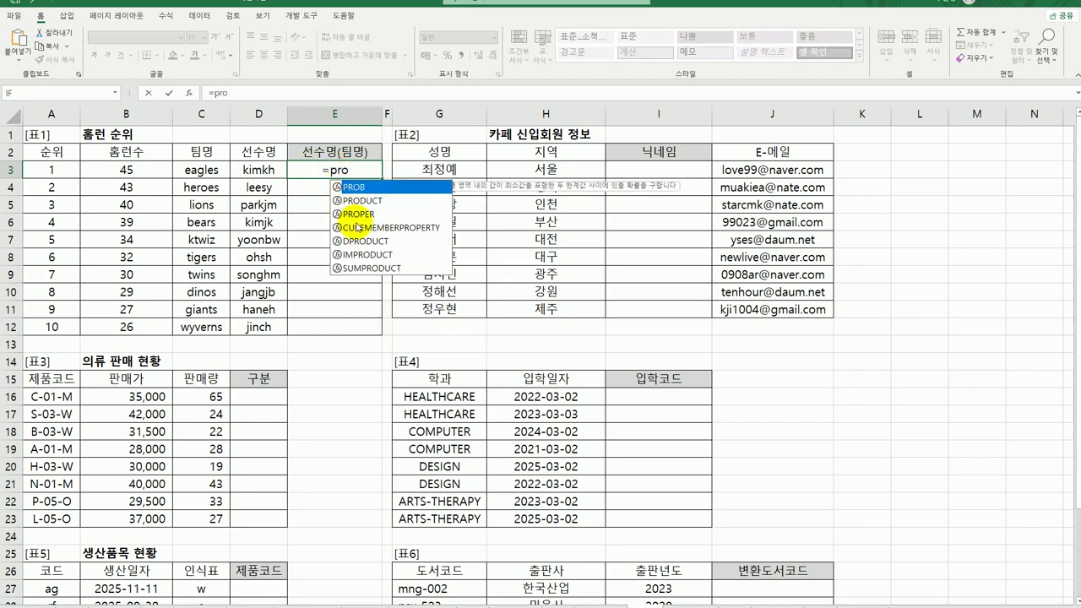
{"action": "double_click", "coordinate": [347, 214]}
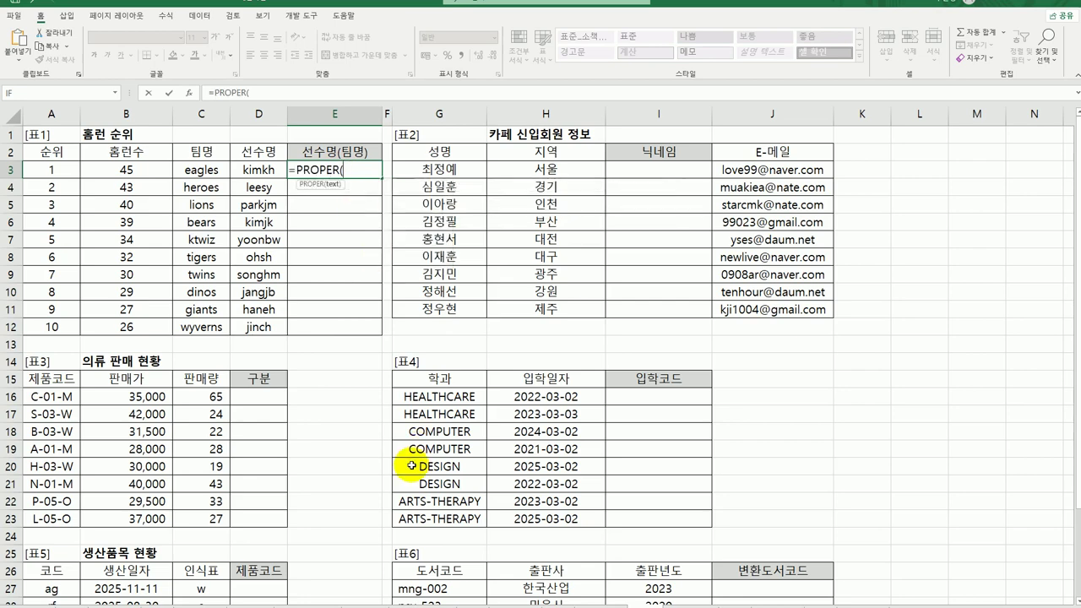
{"action": "left_click", "coordinate": [264, 171]}
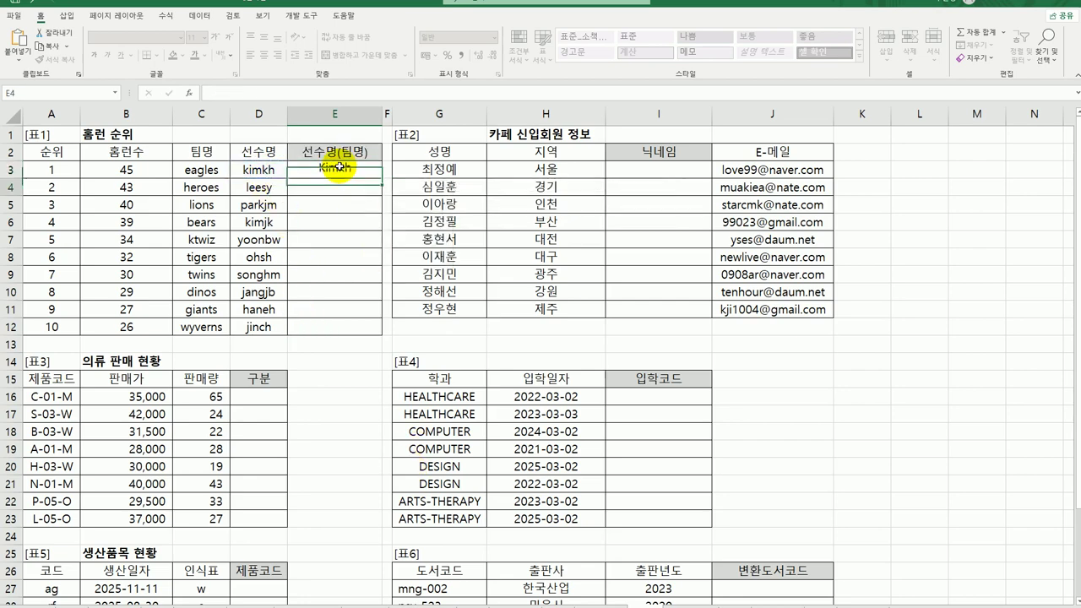
{"action": "key", "text": "Return"}
- Extend the E3 formula with an opening parenthesis and the uppercase team name, giving =PROPER(D3)&"("&UPPER(C3)
{"action": "left_click", "coordinate": [338, 169]}
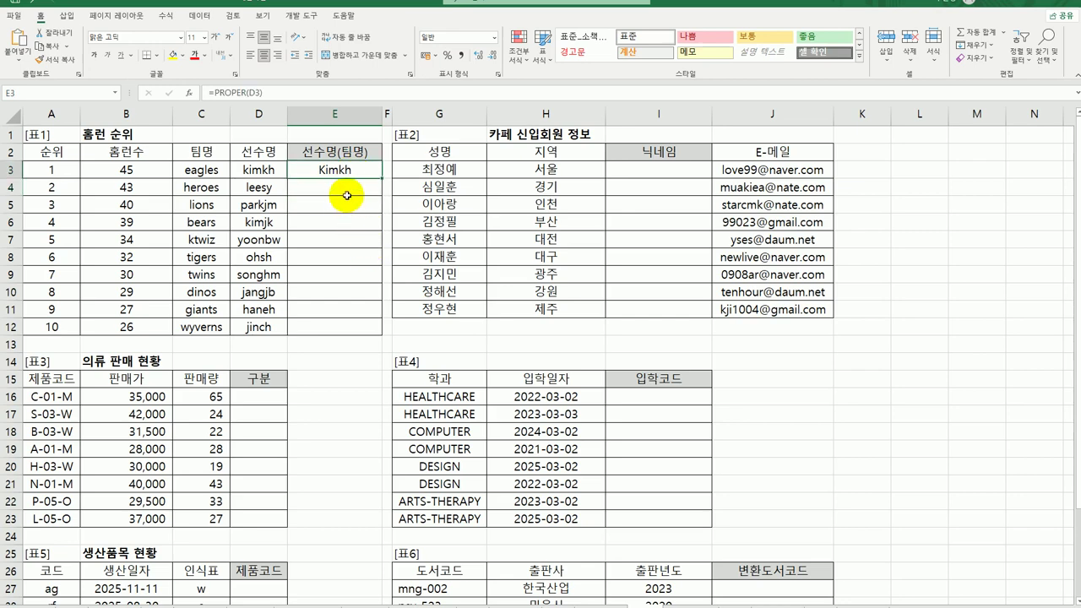
{"action": "double_click", "coordinate": [348, 172]}
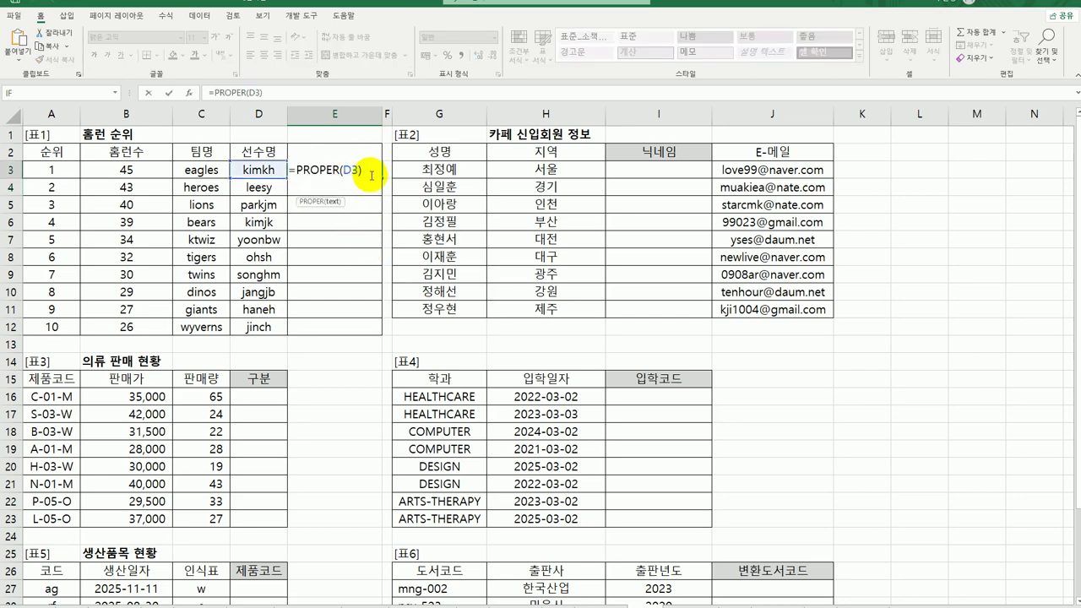
{"action": "type", "text": "&"}
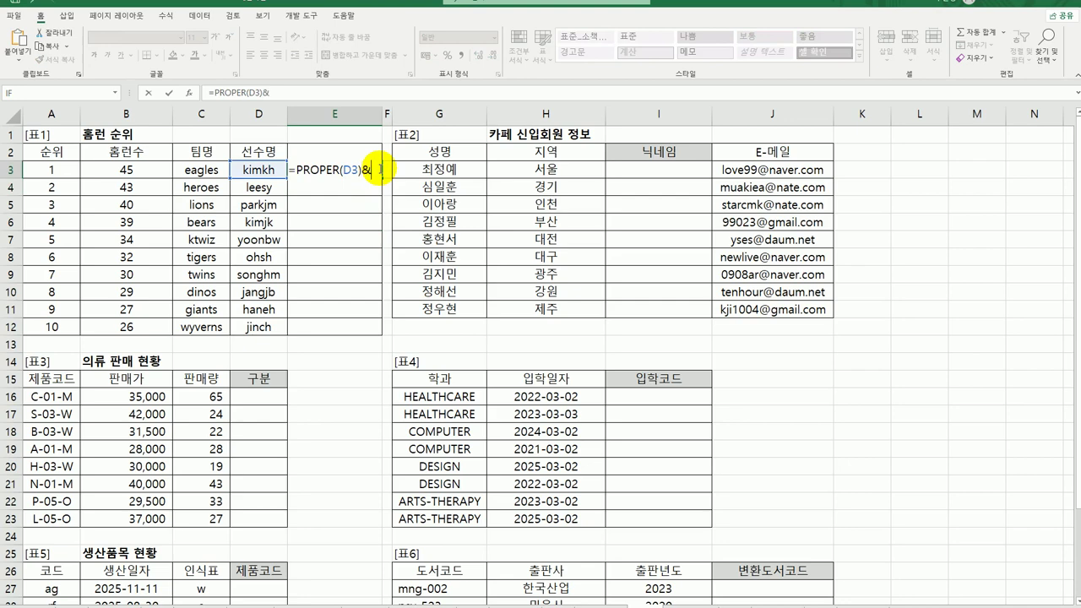
{"action": "type", "text": "\"(\""}
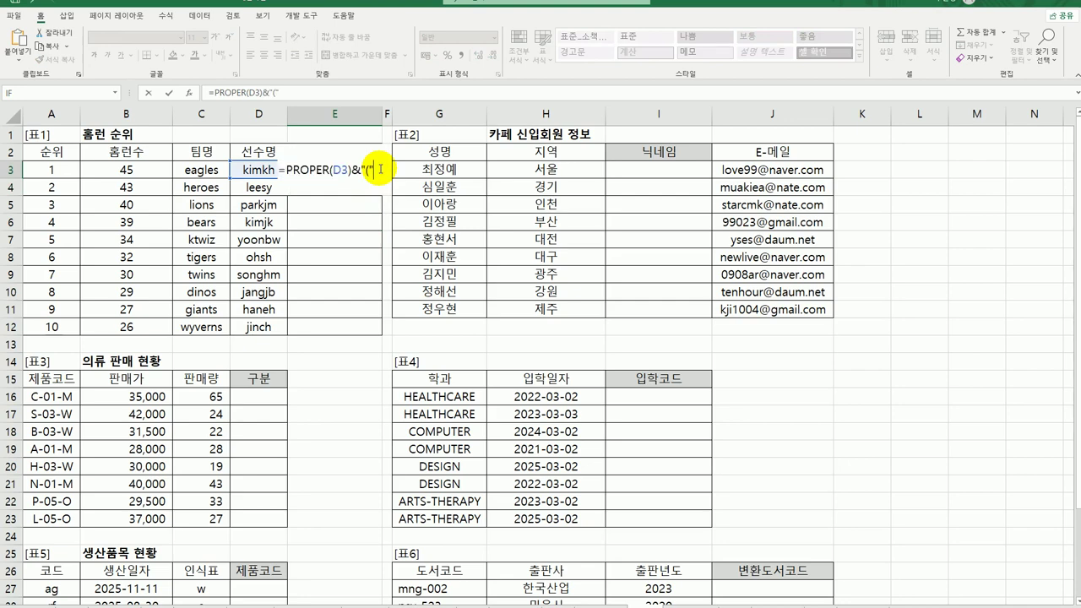
{"action": "type", "text": "&upp"}
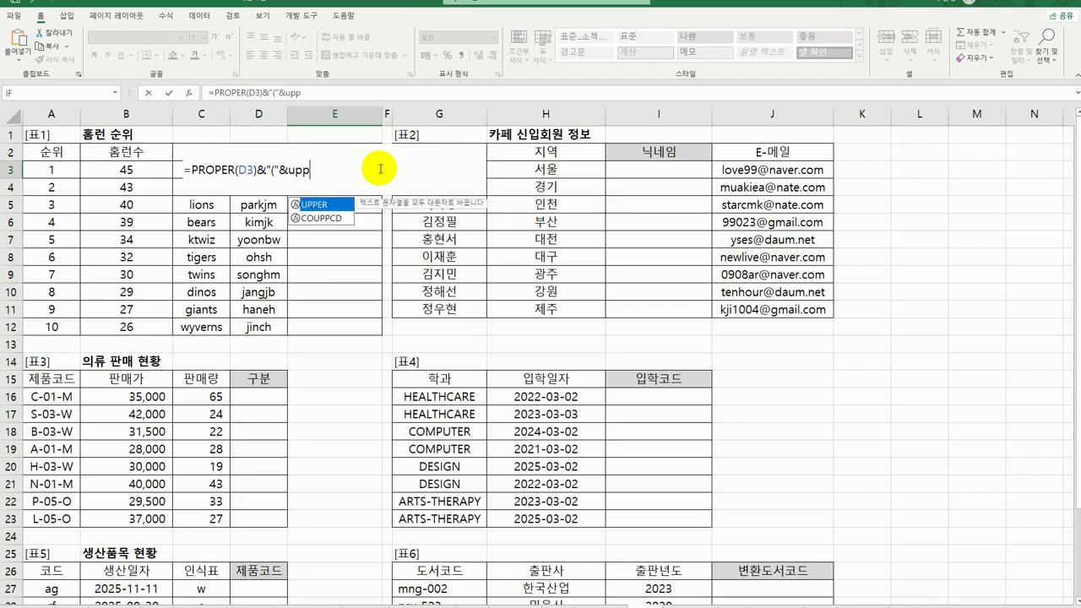
{"action": "key", "text": "Tab"}
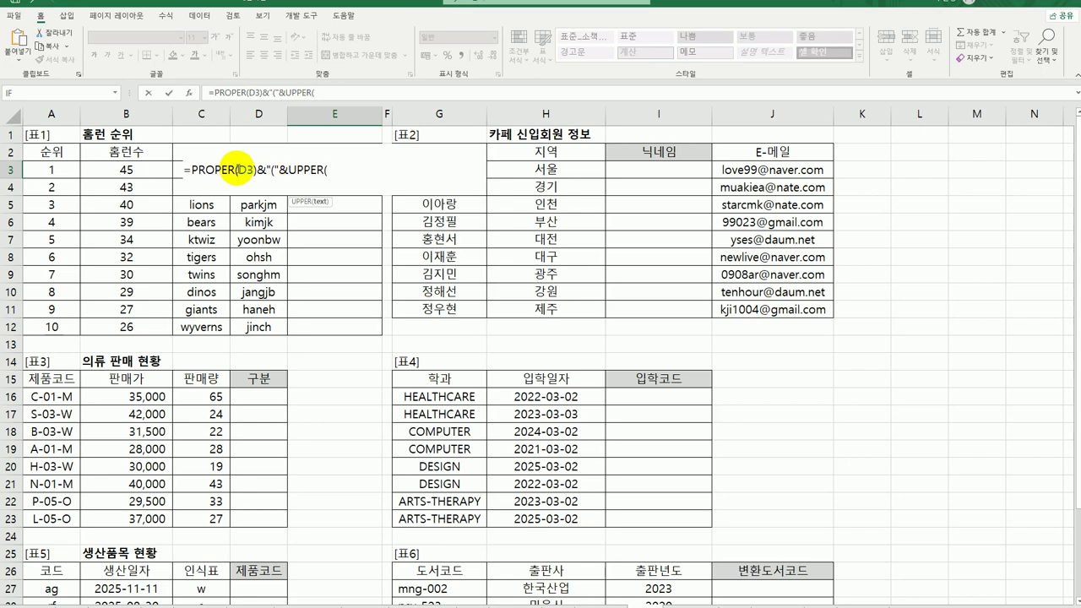
{"action": "left_click", "coordinate": [180, 171]}
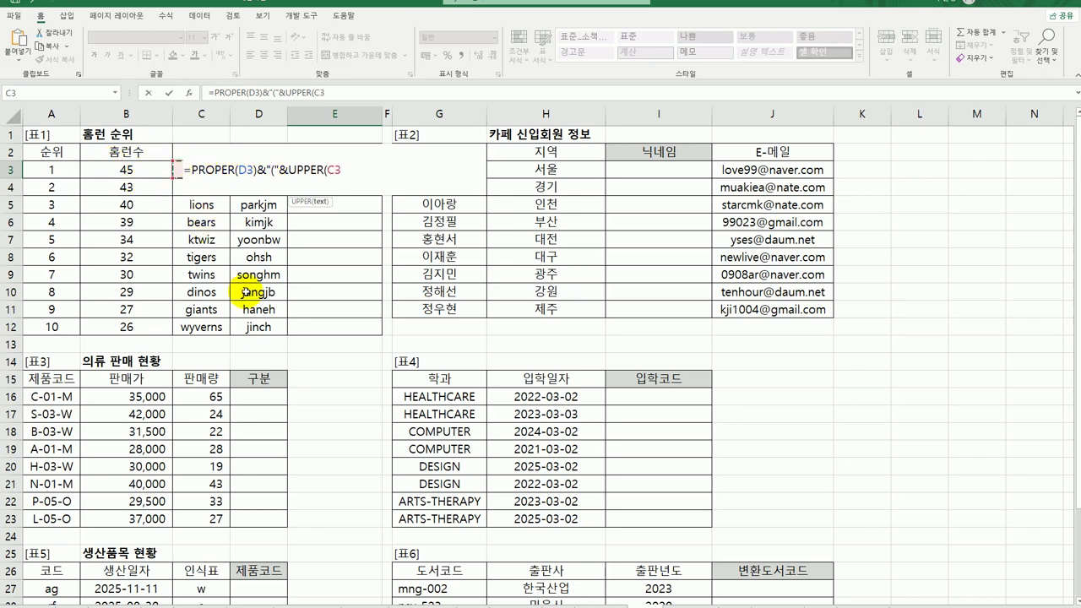
{"action": "type", "text": ")"}
{"action": "key", "text": "Return"}
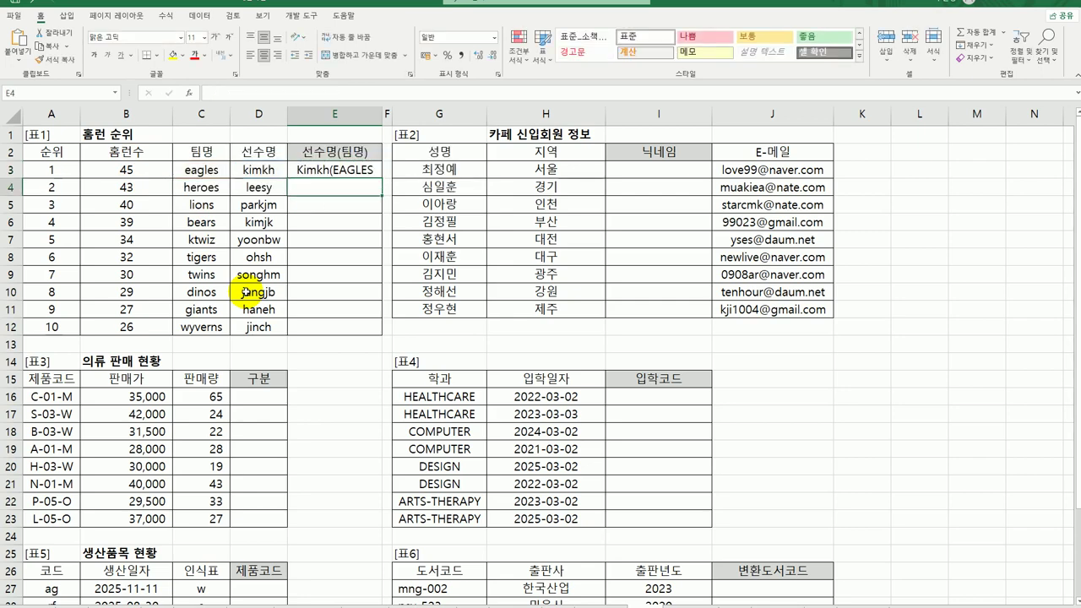
- Append &")" to the E3 formula and fill it down through E12
{"action": "double_click", "coordinate": [369, 167]}
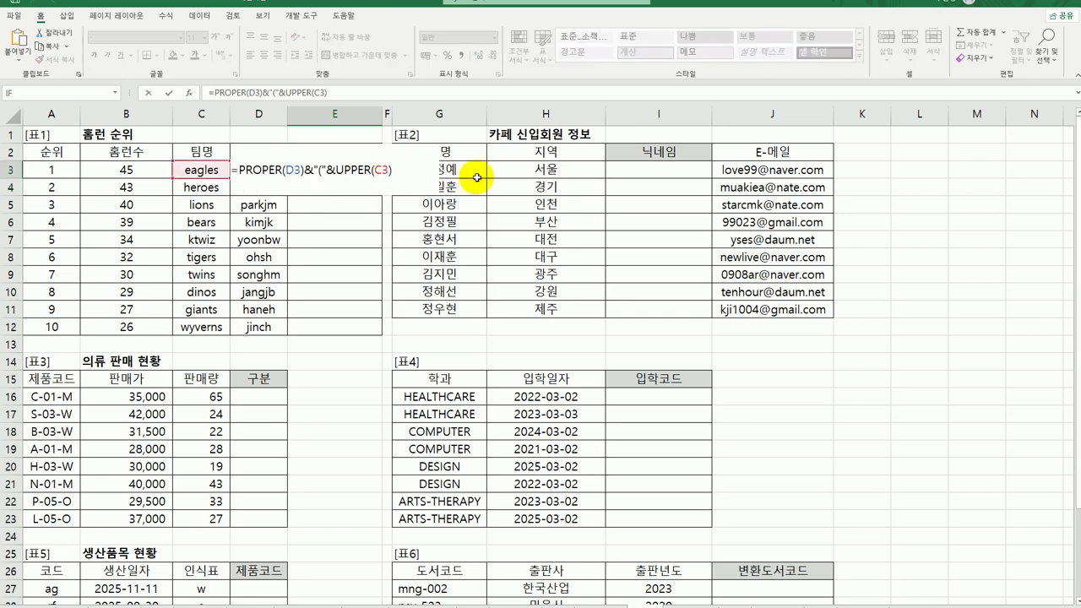
{"action": "type", "text": "&\")"}
{"action": "key", "text": "Return"}
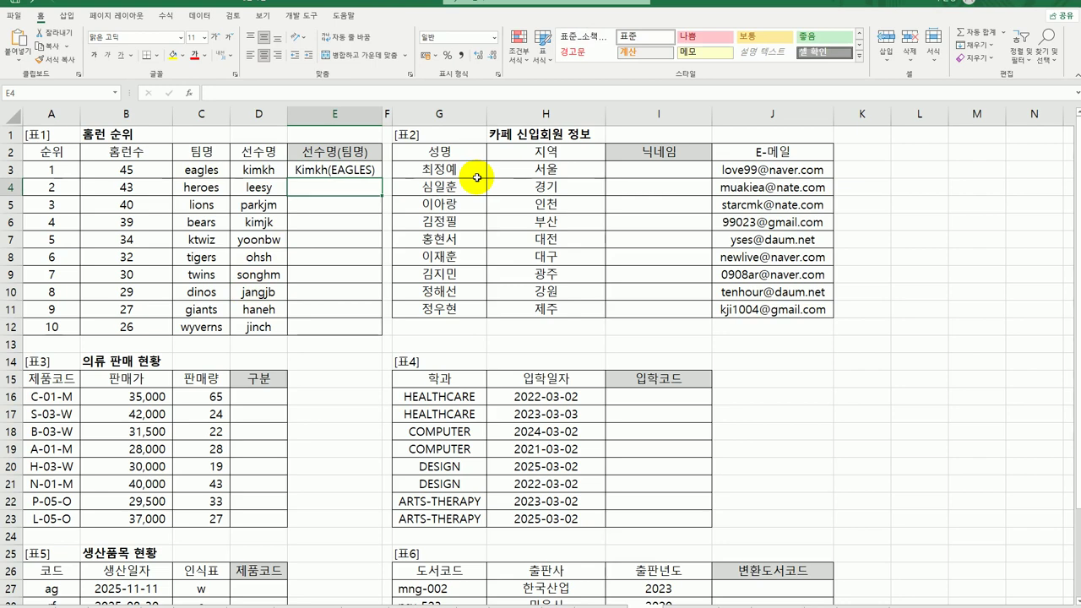
{"action": "left_click", "coordinate": [372, 170]}
{"action": "left_click_drag", "start_coordinate": [382, 196], "coordinate": [365, 329]}
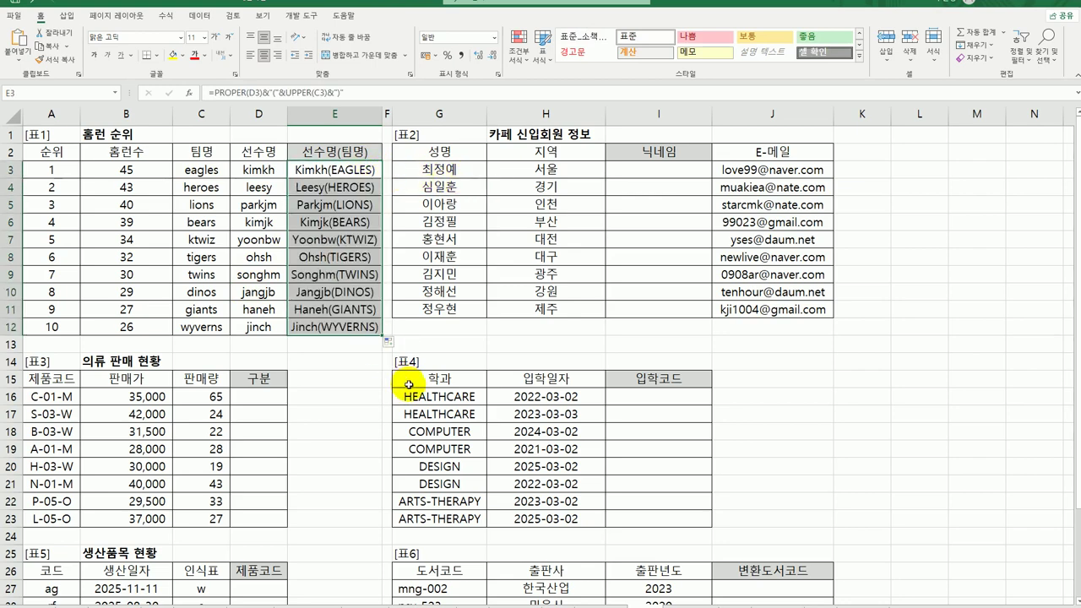
- In cell I3 of the 닉네임 column, set up a SEARCH function with Find_text "@" and Within_text J3
{"action": "left_click", "coordinate": [687, 168]}
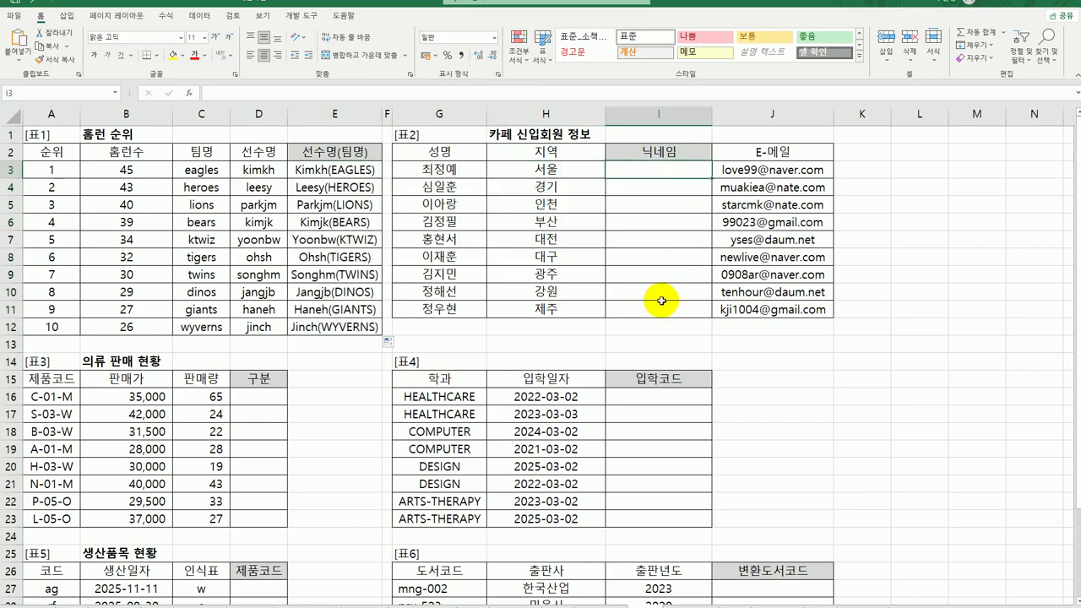
{"action": "left_click", "coordinate": [801, 173]}
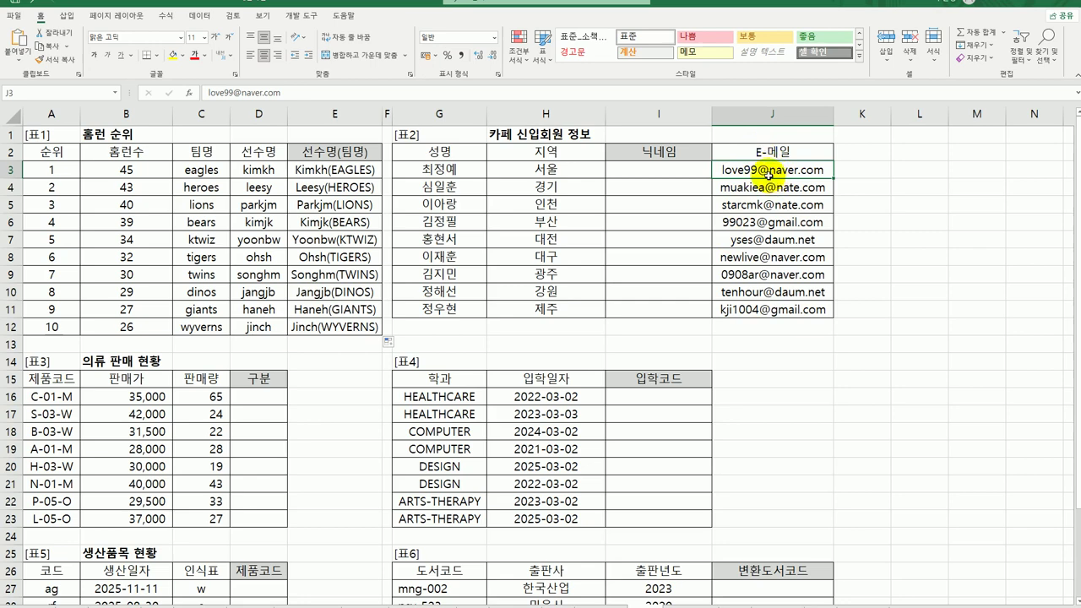
{"action": "left_click", "coordinate": [687, 168]}
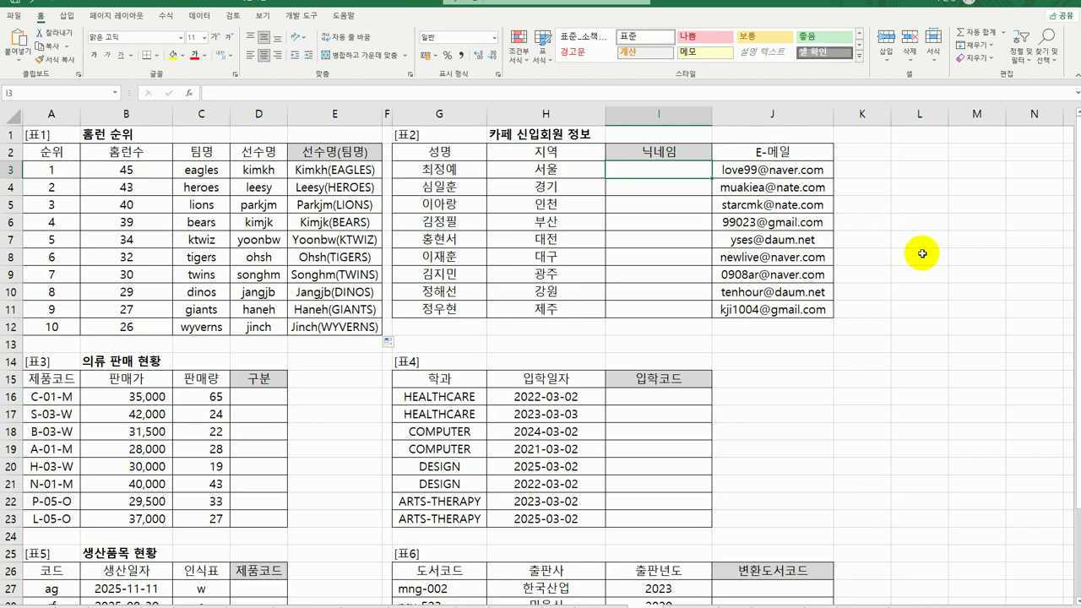
{"action": "type", "text": "="}
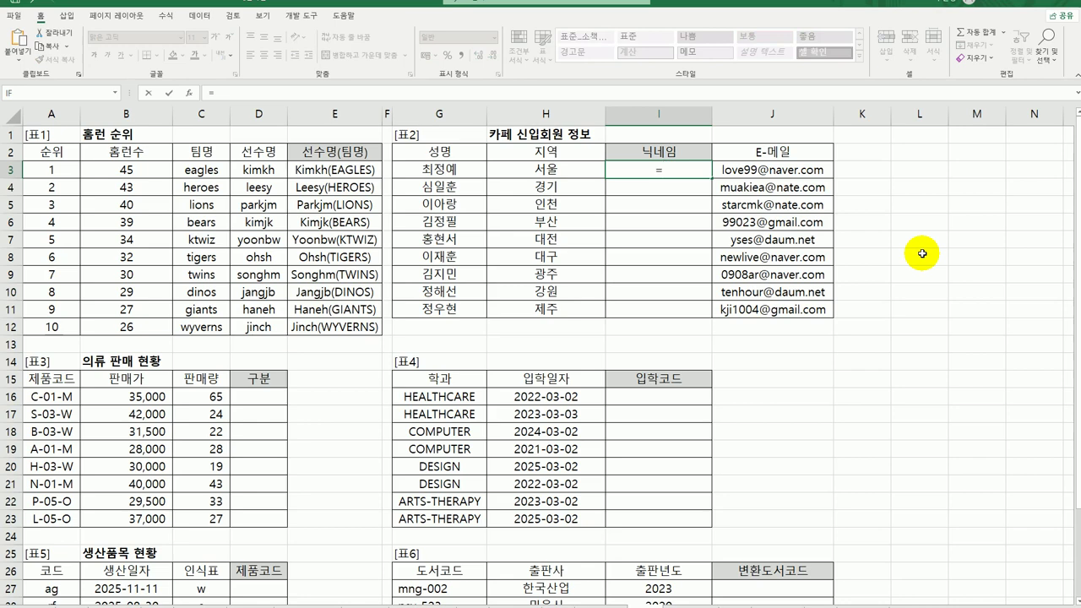
{"action": "type", "text": "se"}
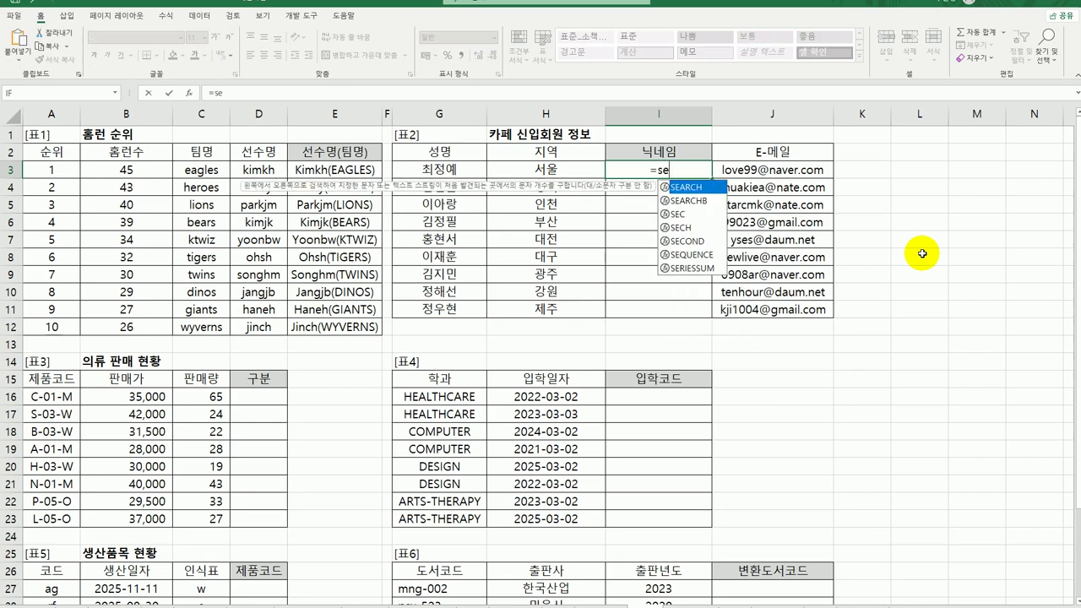
{"action": "key", "text": "Tab"}
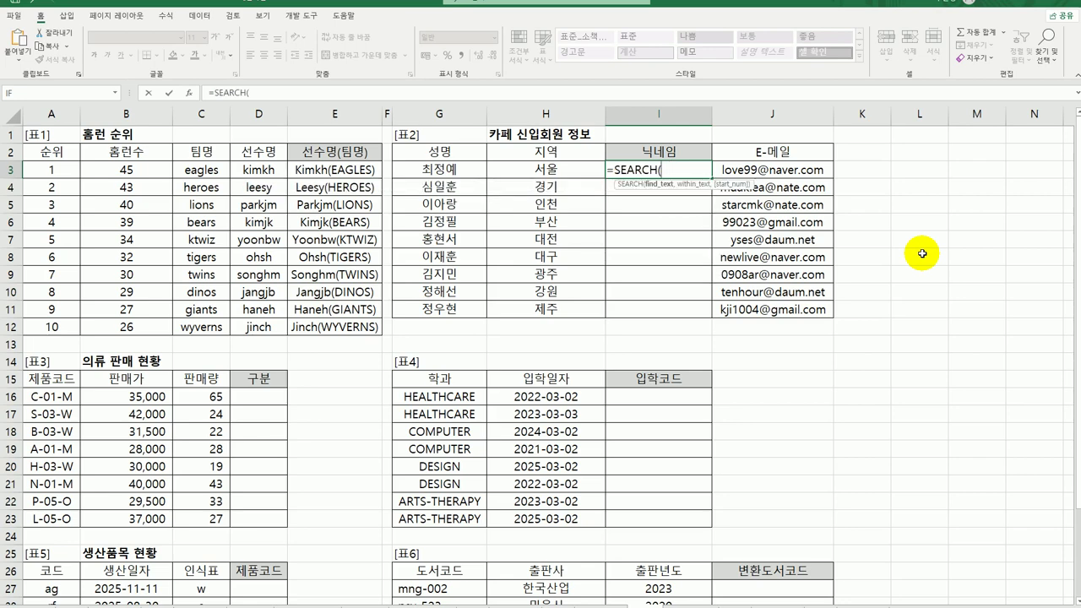
{"action": "left_click", "coordinate": [190, 93]}
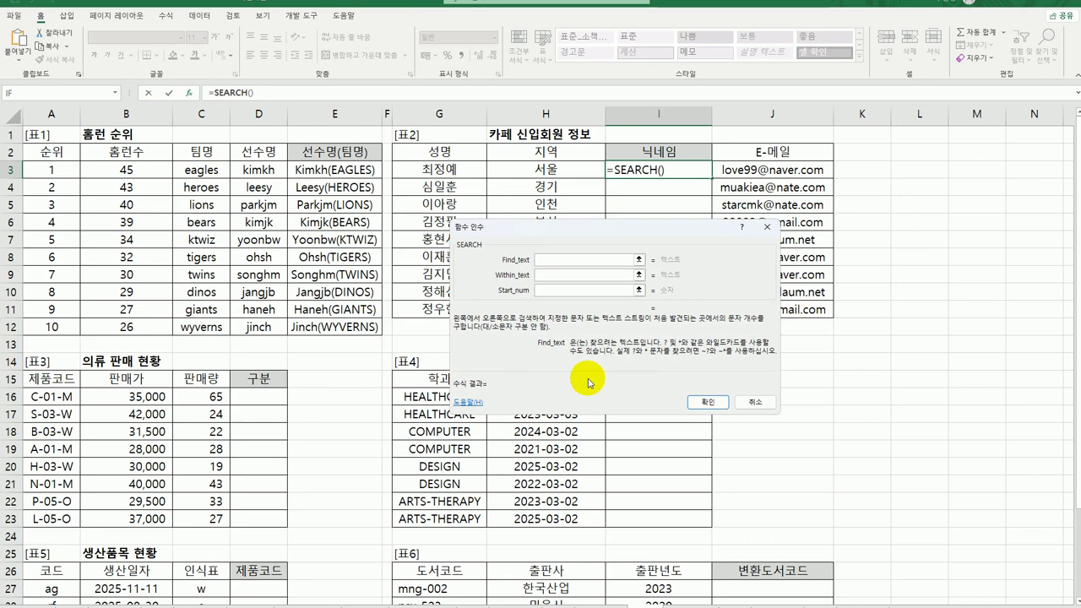
{"action": "type", "text": "@"}
{"action": "key", "text": "Tab"}
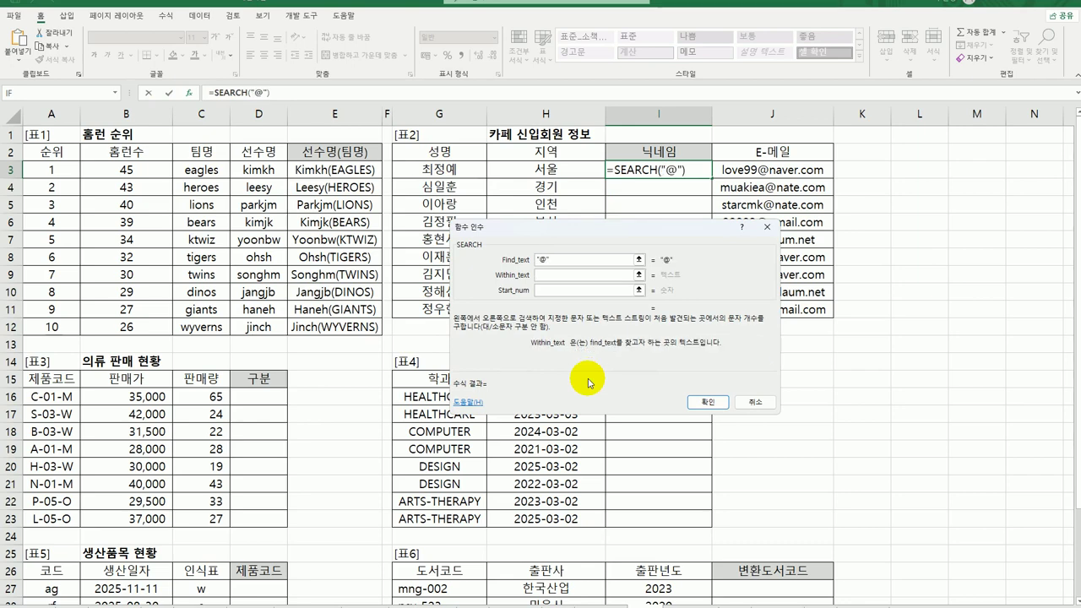
{"action": "left_click", "coordinate": [745, 169]}
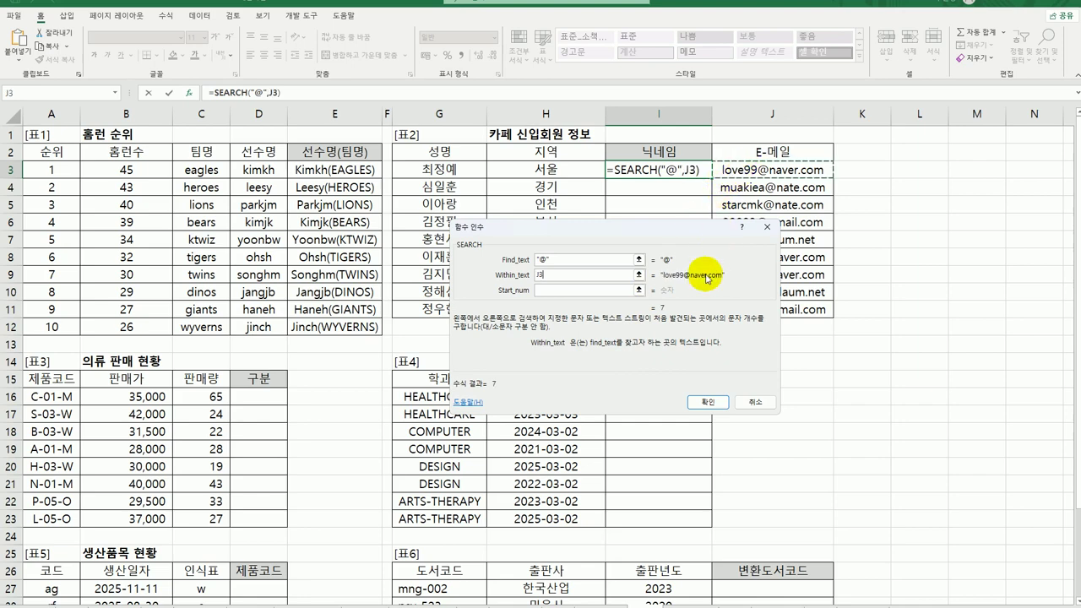
- Set the SEARCH function's Start_num to 1 and fill the I3 formula down through I11
{"action": "left_click", "coordinate": [580, 294]}
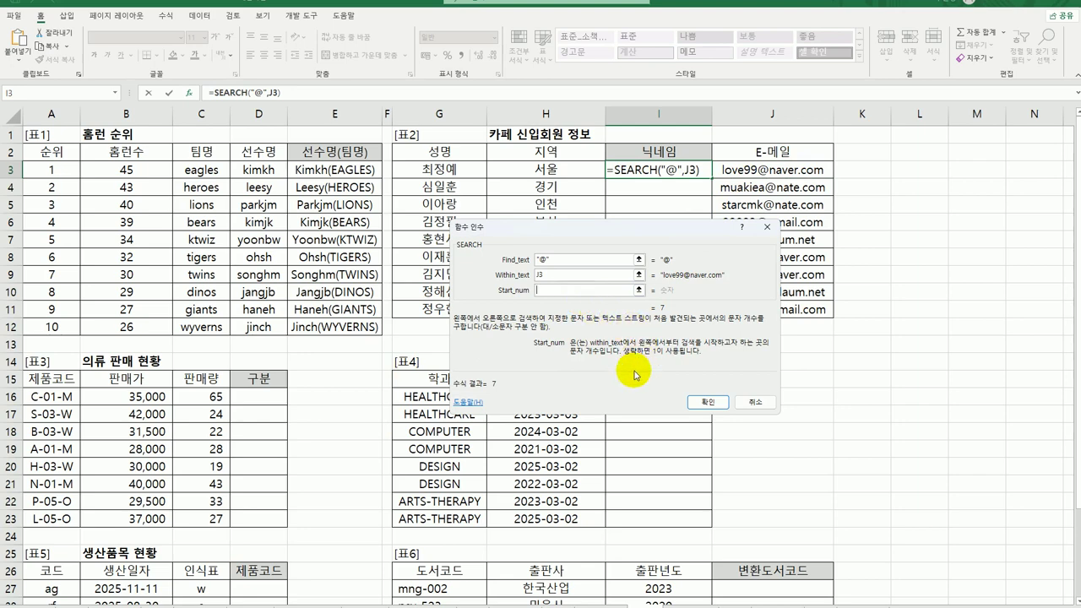
{"action": "type", "text": "1"}
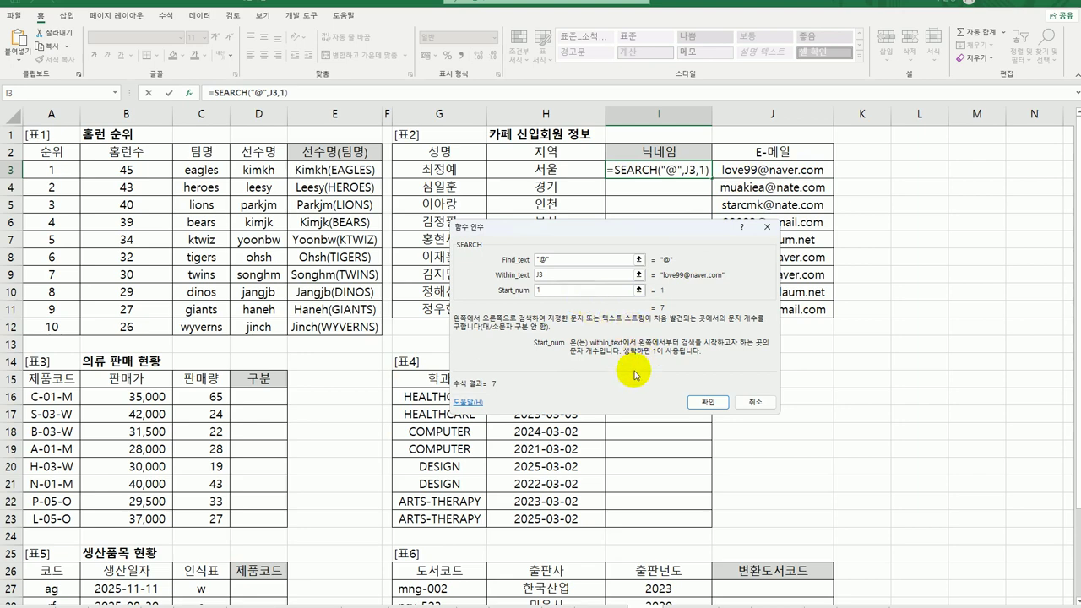
{"action": "left_click", "coordinate": [724, 402]}
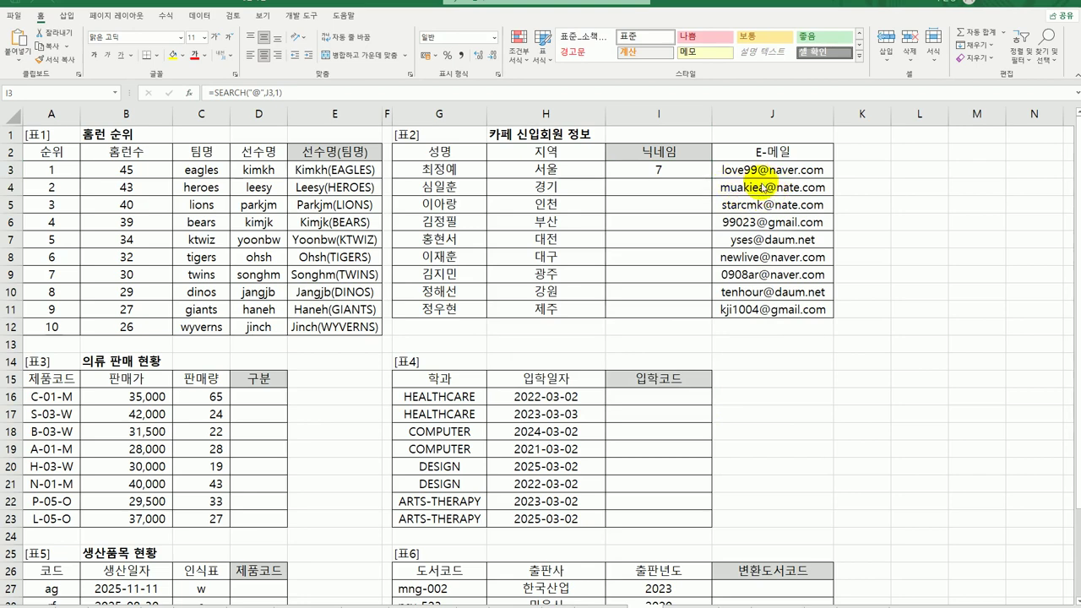
{"action": "left_click", "coordinate": [682, 173]}
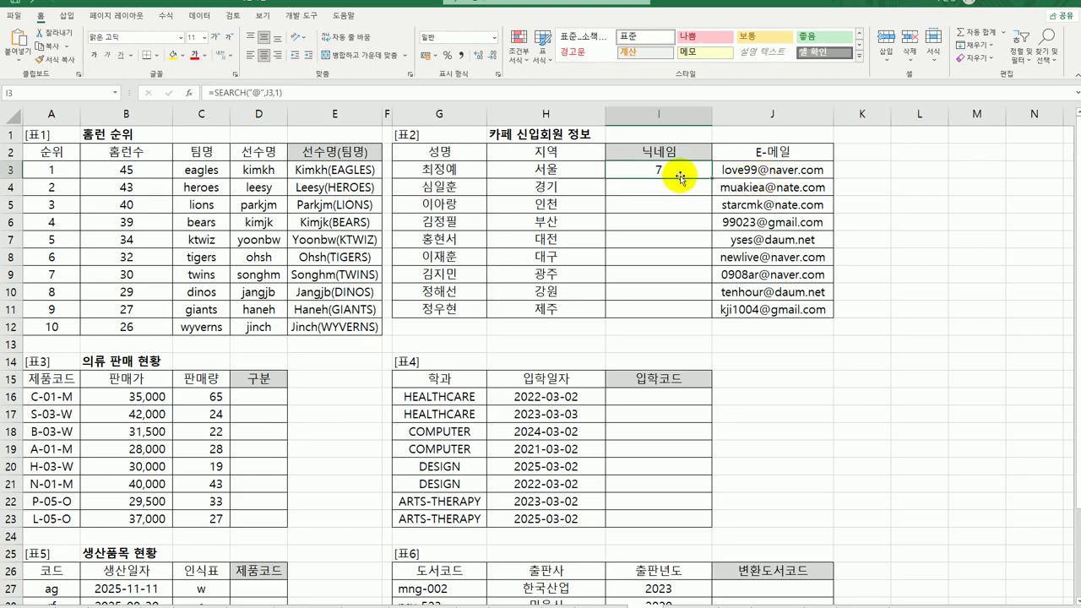
{"action": "left_click_drag", "start_coordinate": [699, 180], "coordinate": [699, 318]}
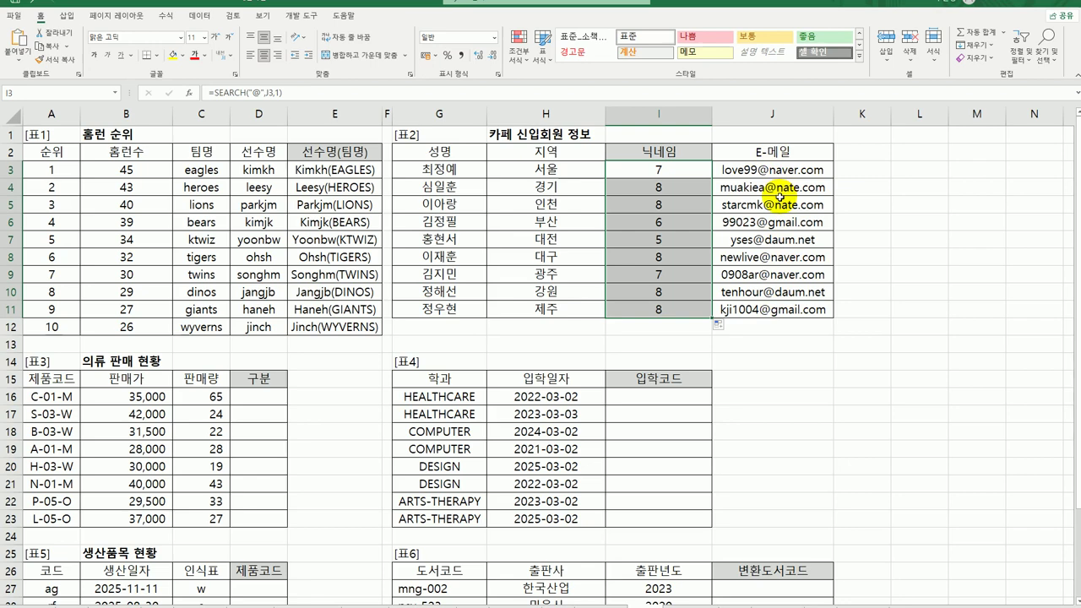
- Change the I3 formula to =SEARCH("@",J3,1)-1 and fill it down through I11
{"action": "double_click", "coordinate": [665, 170]}
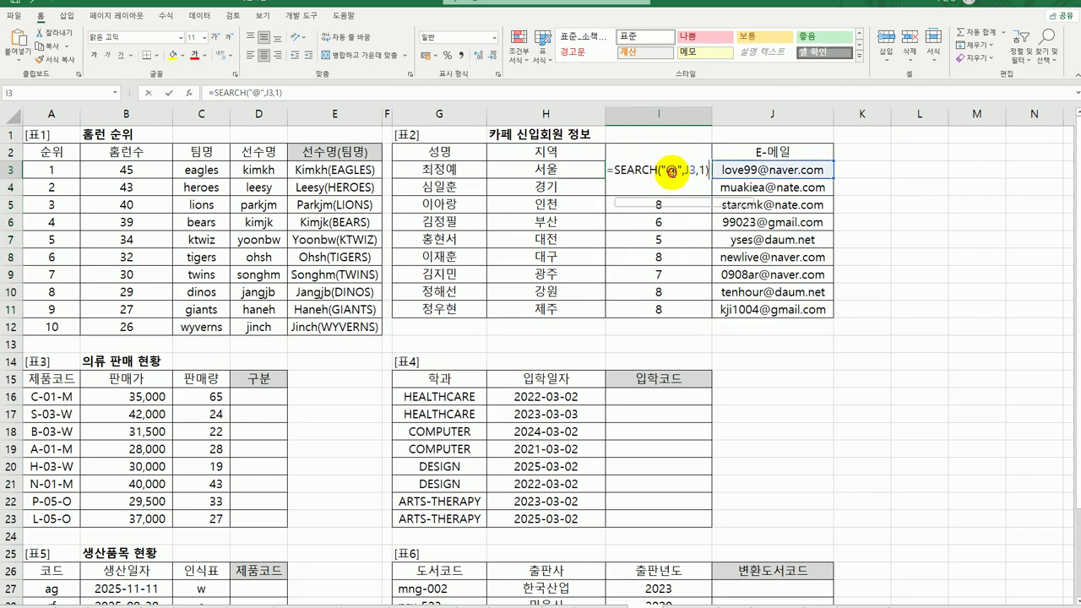
{"action": "left_click", "coordinate": [708, 173]}
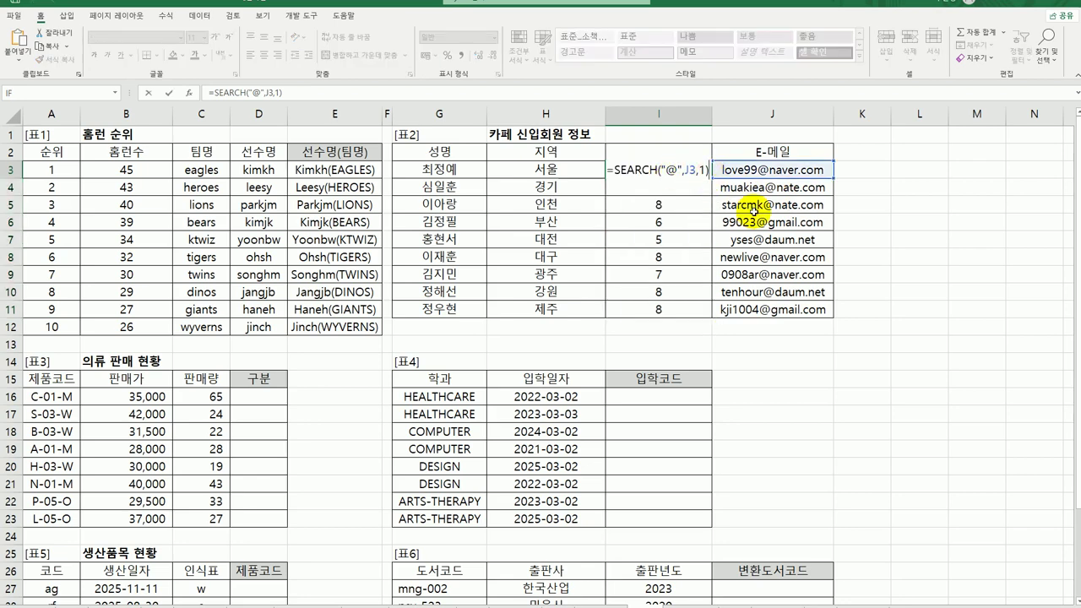
{"action": "type", "text": "-1"}
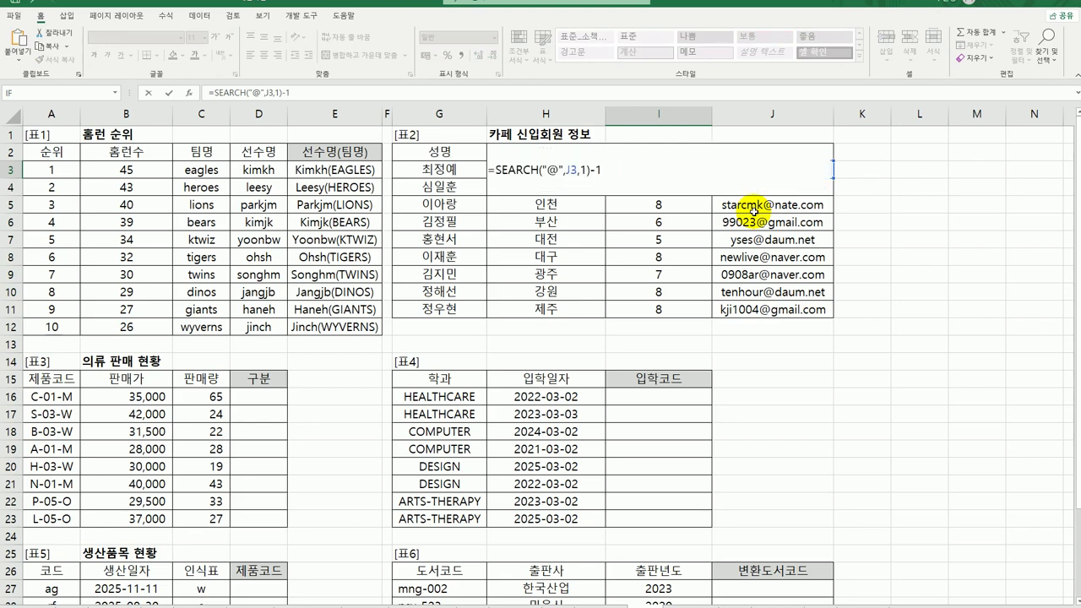
{"action": "key", "text": "Return"}
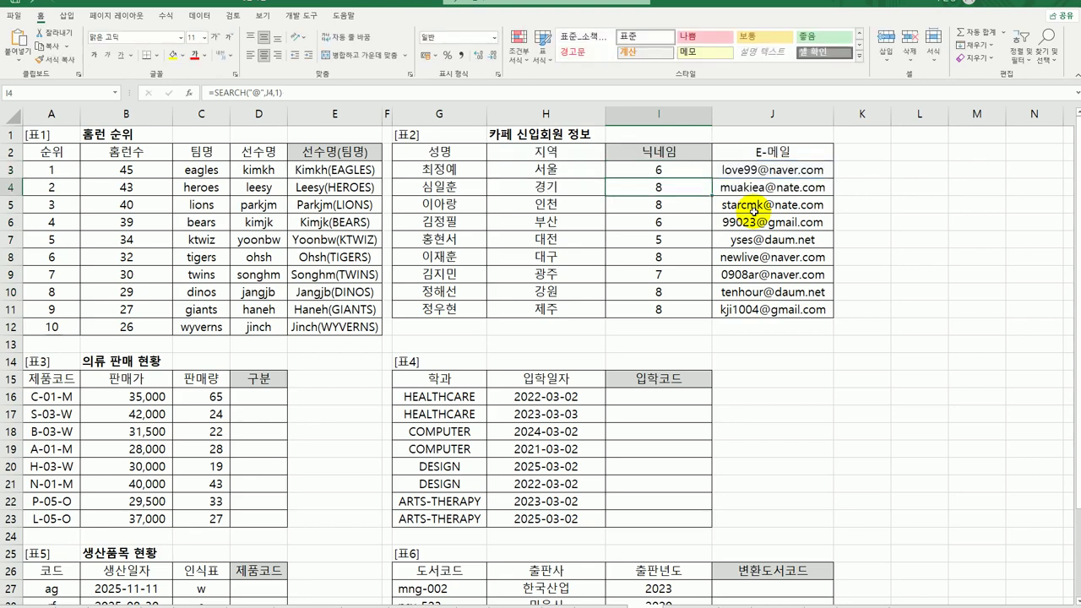
{"action": "left_click", "coordinate": [676, 171]}
{"action": "left_click_drag", "start_coordinate": [715, 179], "coordinate": [686, 320]}
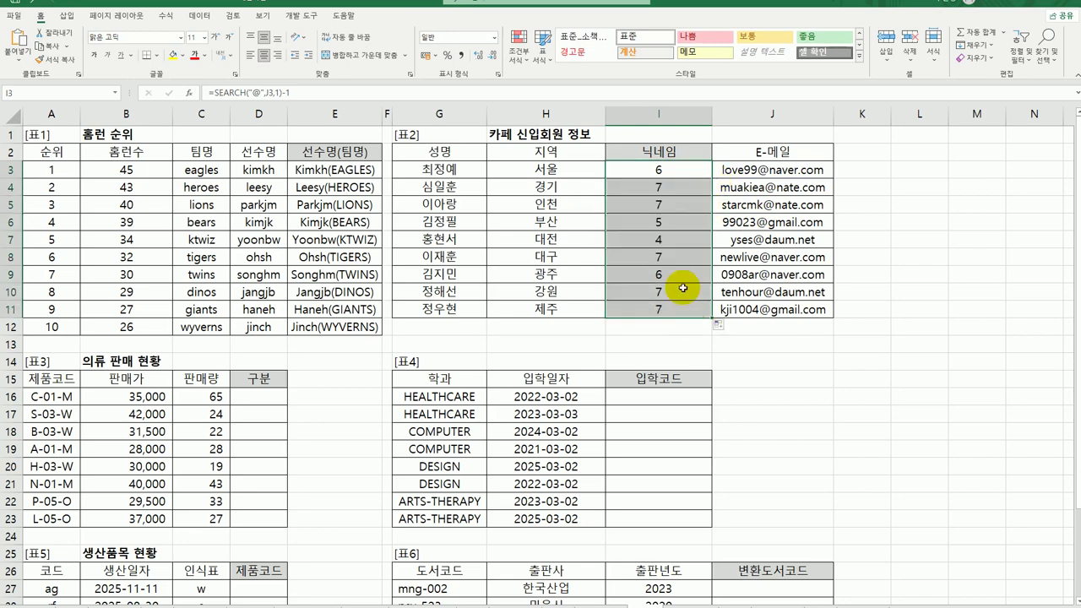
- Wrap the I3 formula in a MID function and move SEARCH("@",J3,1)-1 from its Text argument to Num_chars
{"action": "left_click", "coordinate": [661, 171]}
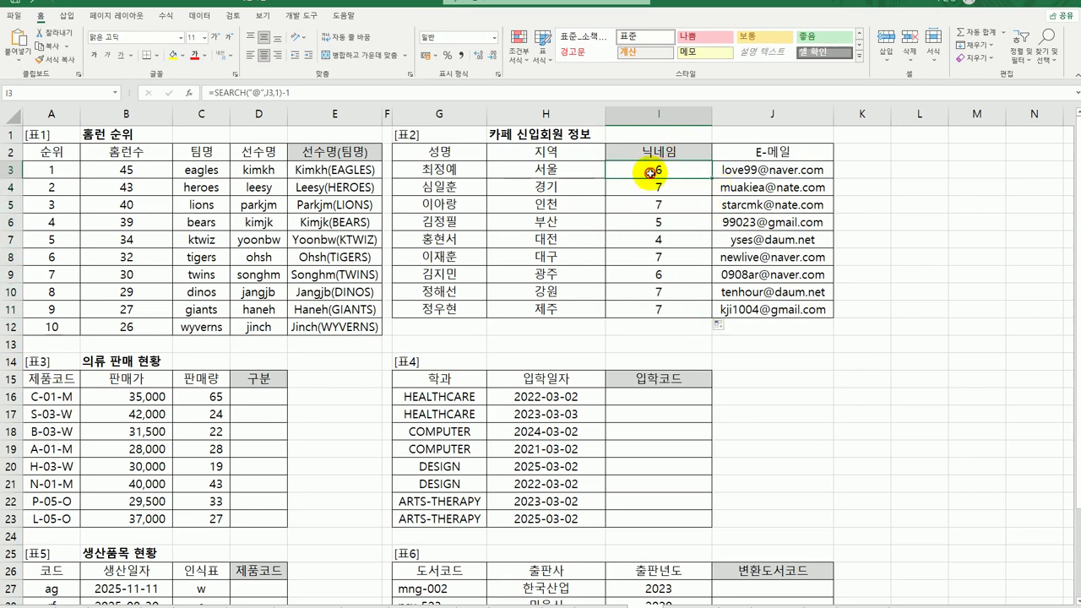
{"action": "double_click", "coordinate": [651, 169]}
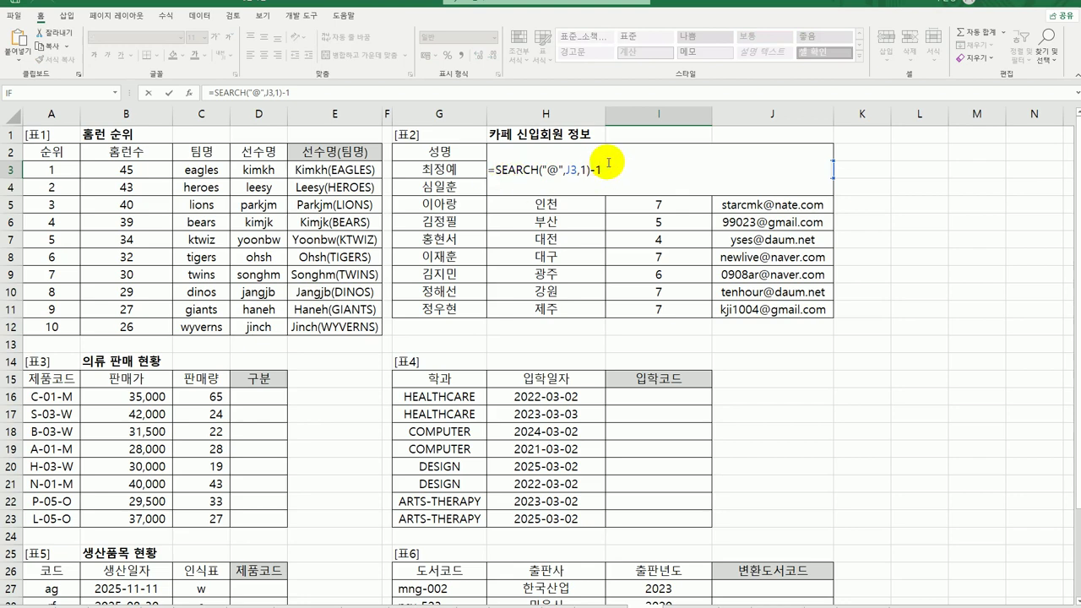
{"action": "type", "text": "MID("}
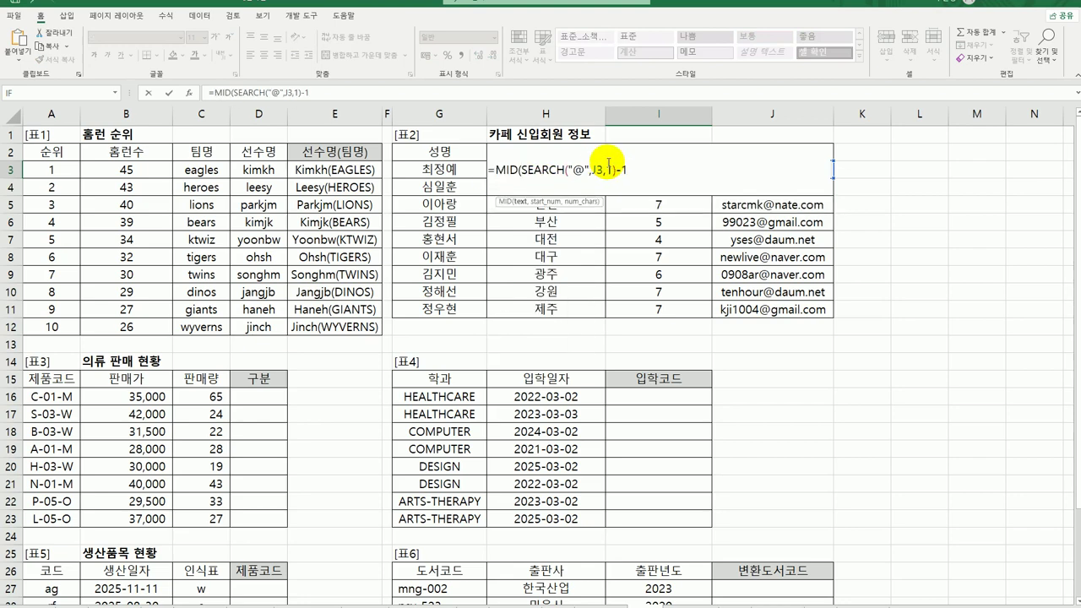
{"action": "left_click", "coordinate": [190, 93]}
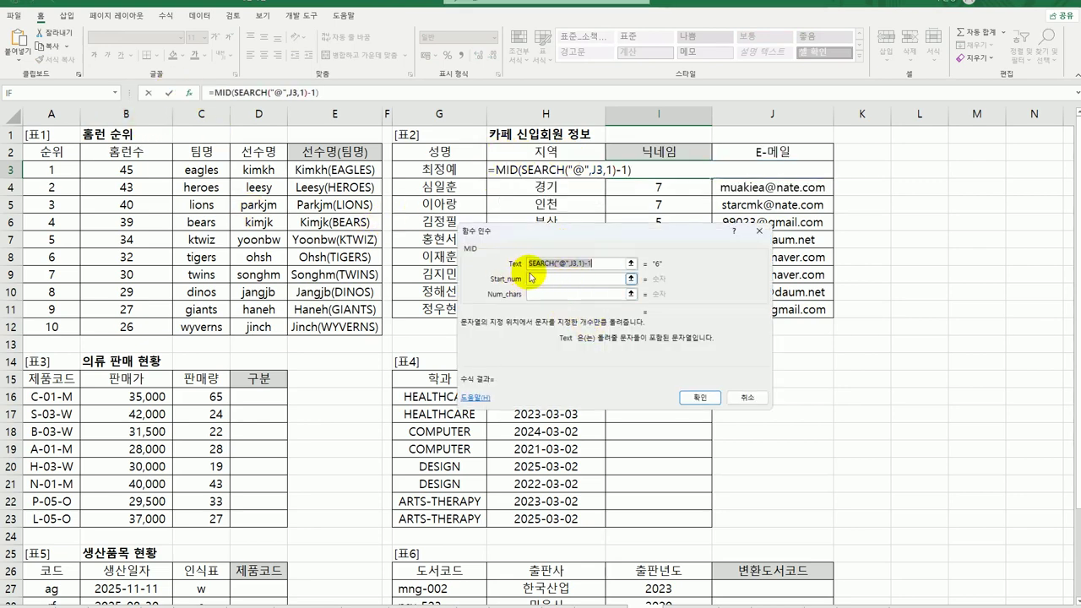
{"action": "left_click_drag", "start_coordinate": [583, 226], "coordinate": [561, 325]}
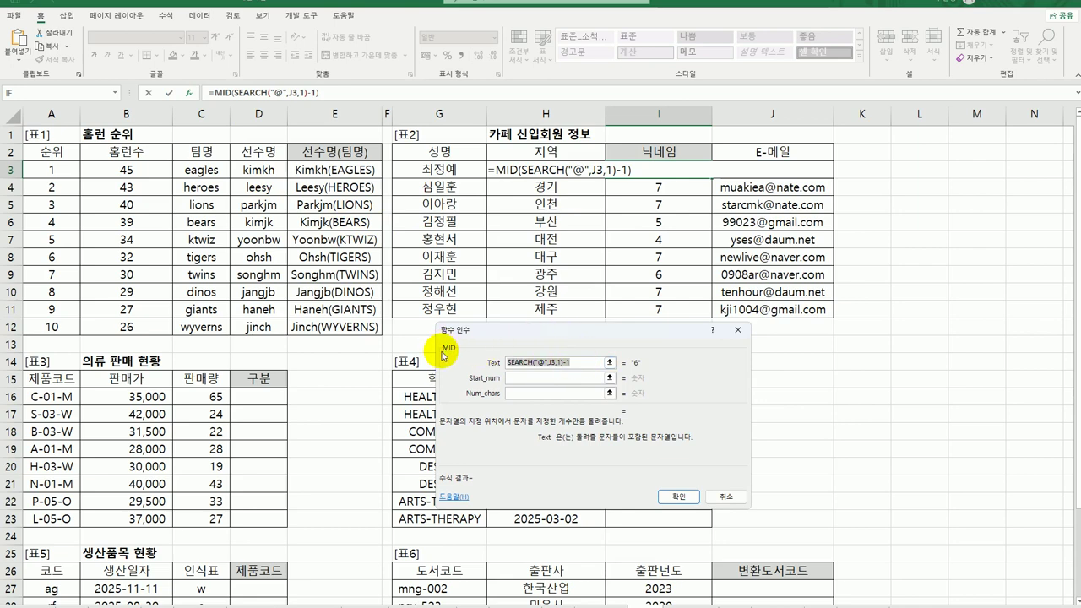
{"action": "key", "text": "Delete"}
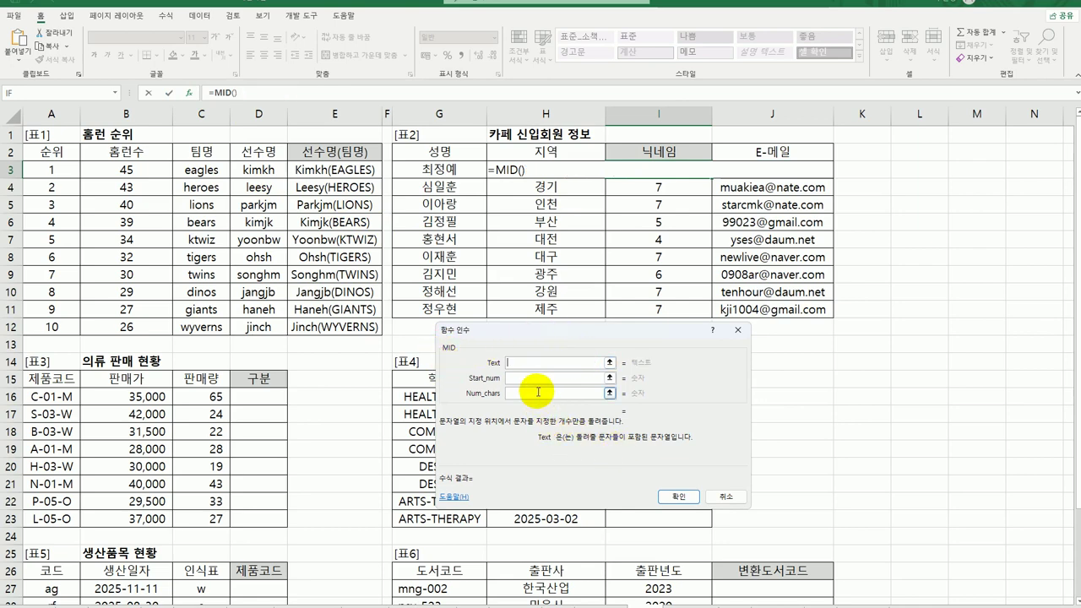
{"action": "left_click", "coordinate": [538, 392]}
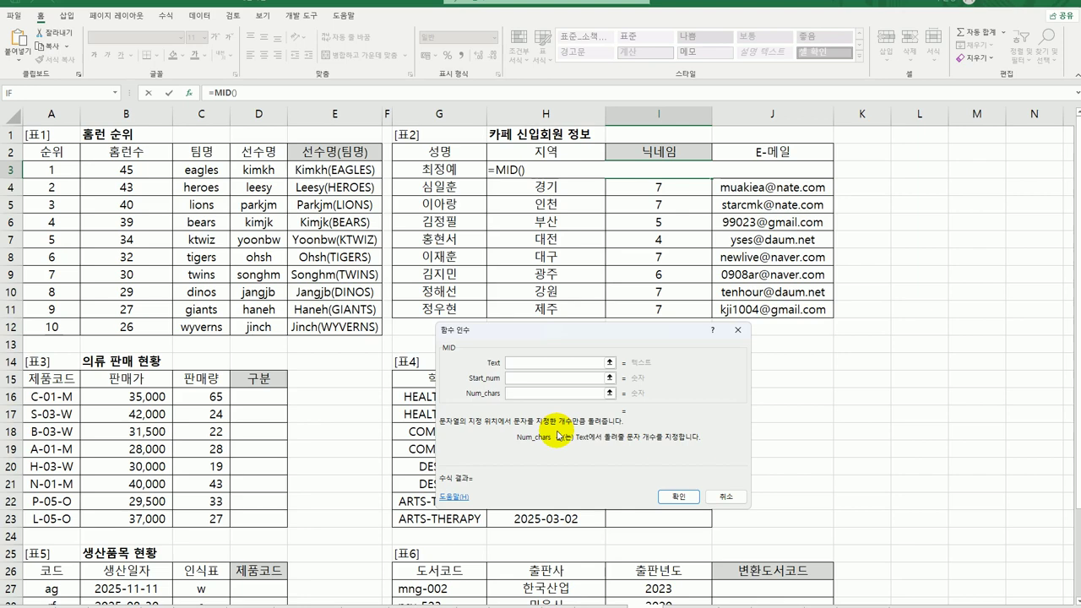
{"action": "key", "text": "ctrl+v"}
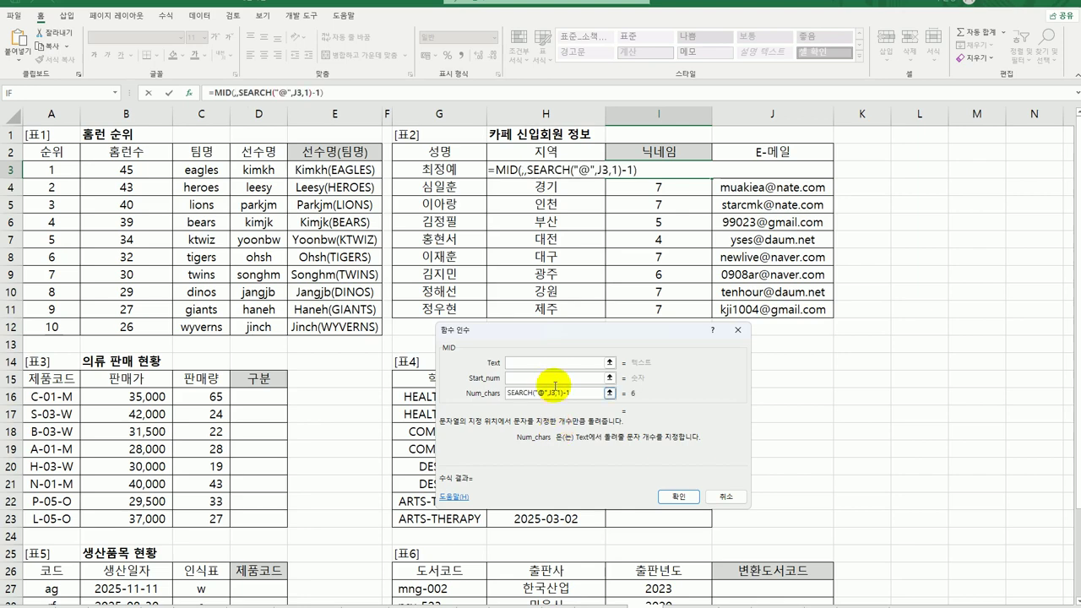
- Set the MID function's Text to J3 and Start_num to 1, and fill the I3 formula down through I11
{"action": "left_click", "coordinate": [548, 362]}
{"action": "left_click", "coordinate": [772, 173]}
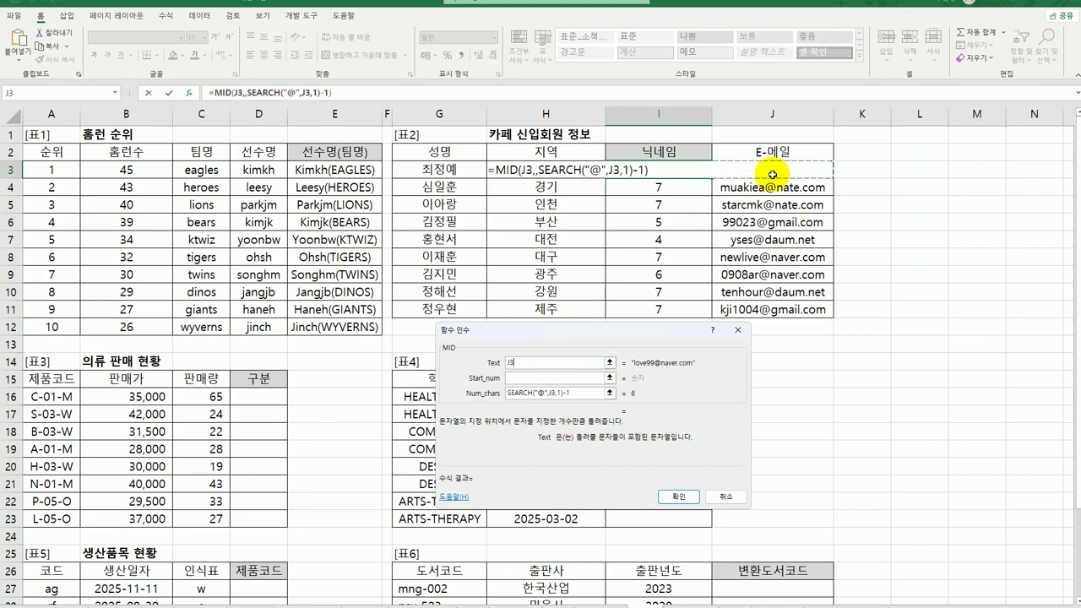
{"action": "left_click", "coordinate": [525, 380]}
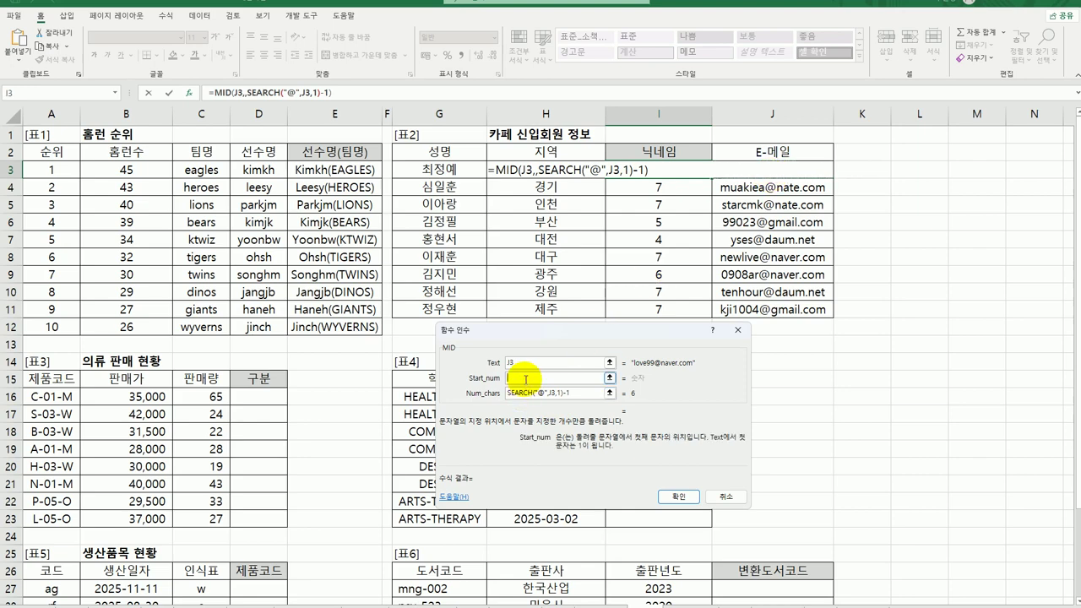
{"action": "type", "text": "1"}
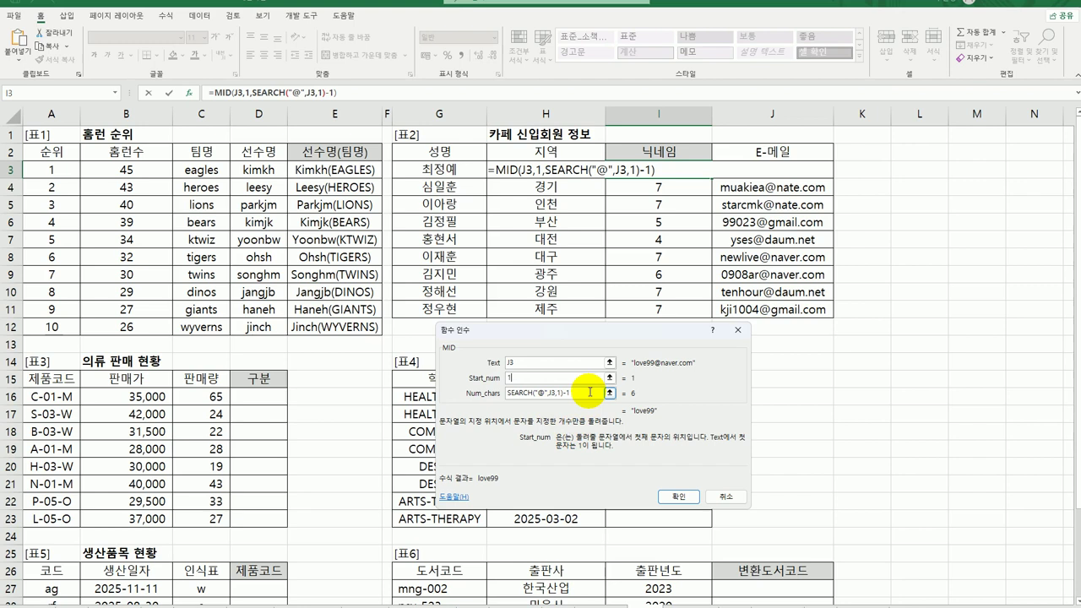
{"action": "left_click_drag", "start_coordinate": [603, 332], "coordinate": [538, 217]}
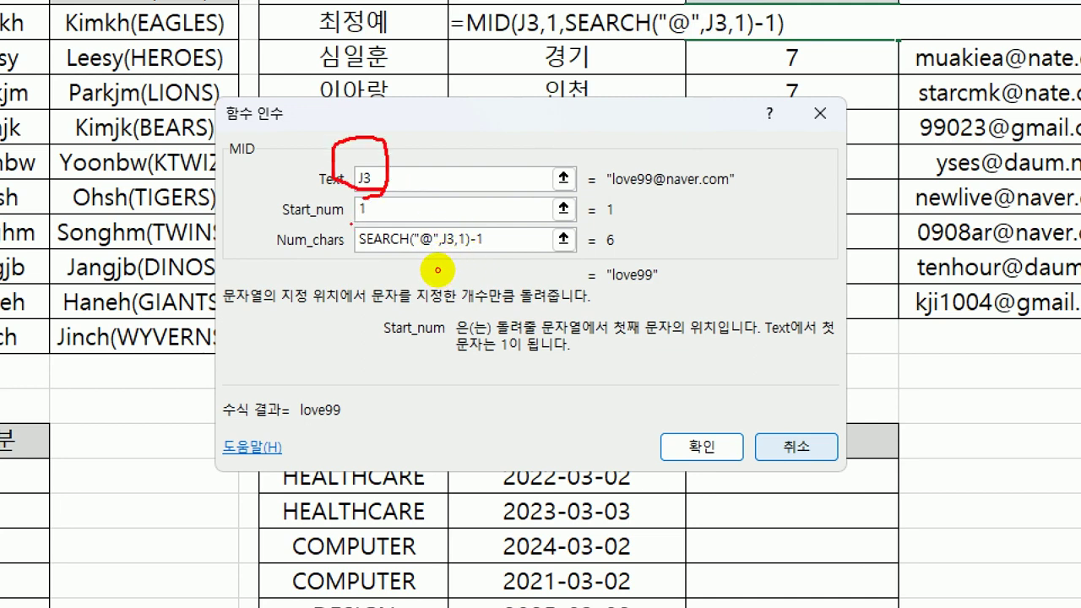
{"action": "left_click_drag", "start_coordinate": [359, 222], "coordinate": [370, 221]}
{"action": "mouse_move", "coordinate": [362, 257]}
{"action": "left_mouse_down"}
{"action": "mouse_move", "coordinate": [360, 272]}
{"action": "mouse_move", "coordinate": [494, 264]}
{"action": "left_mouse_up"}
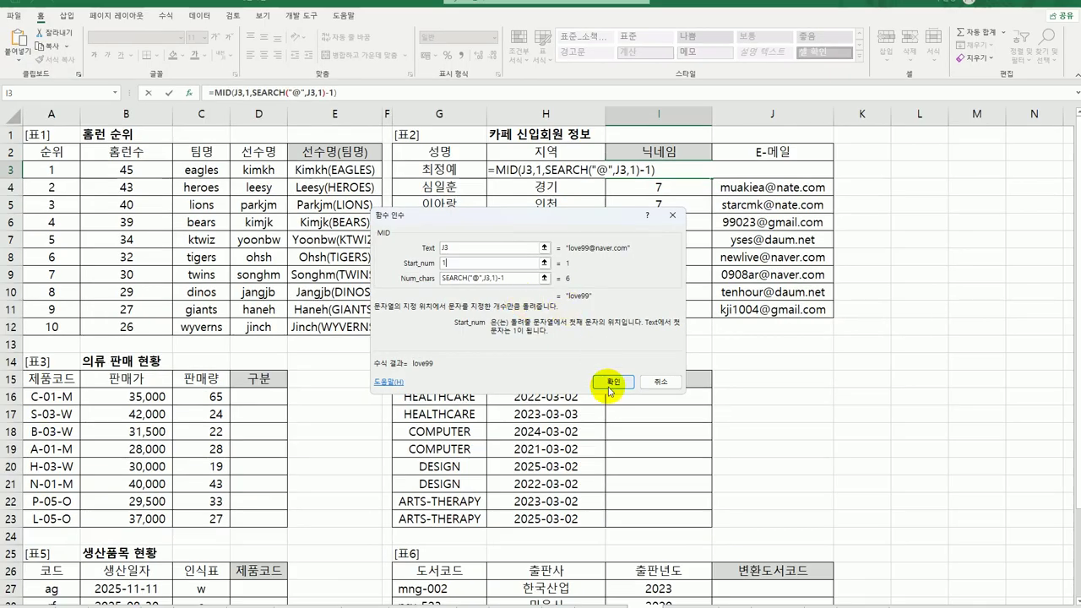
{"action": "left_click", "coordinate": [702, 447]}
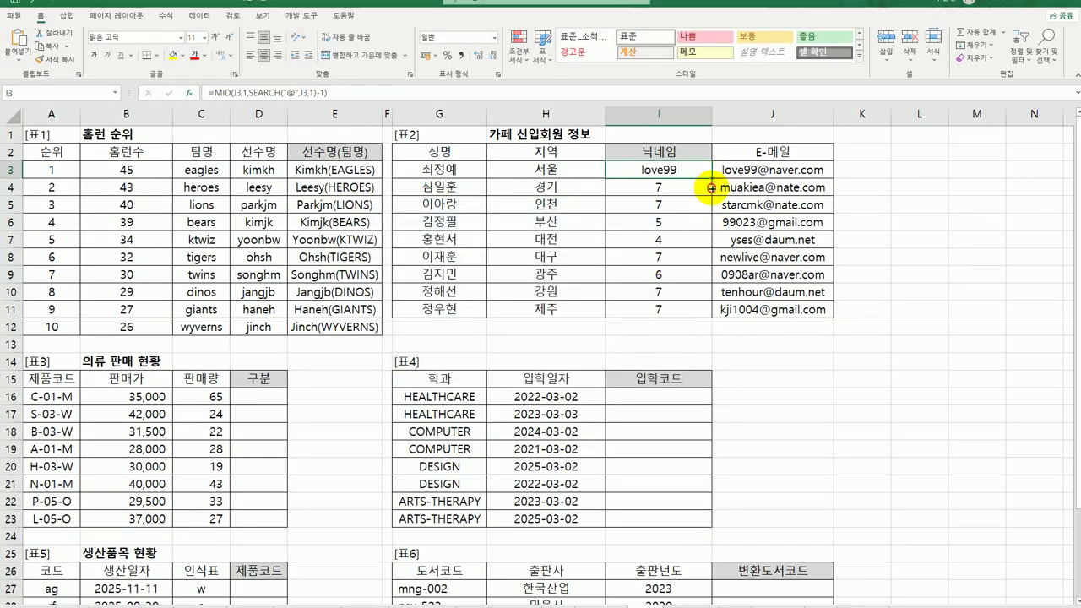
{"action": "left_click_drag", "start_coordinate": [710, 181], "coordinate": [703, 319]}
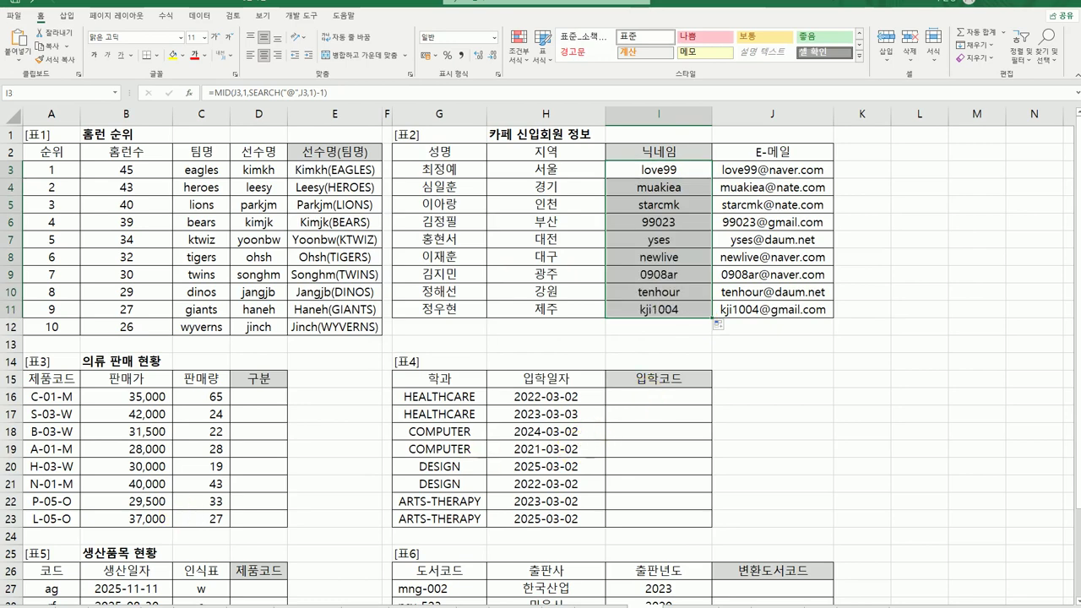
- Enter =RIGHT(A16,1) in cell D16 of the 구분 column in 표3 and fill it down through D23
{"action": "left_click", "coordinate": [262, 396]}
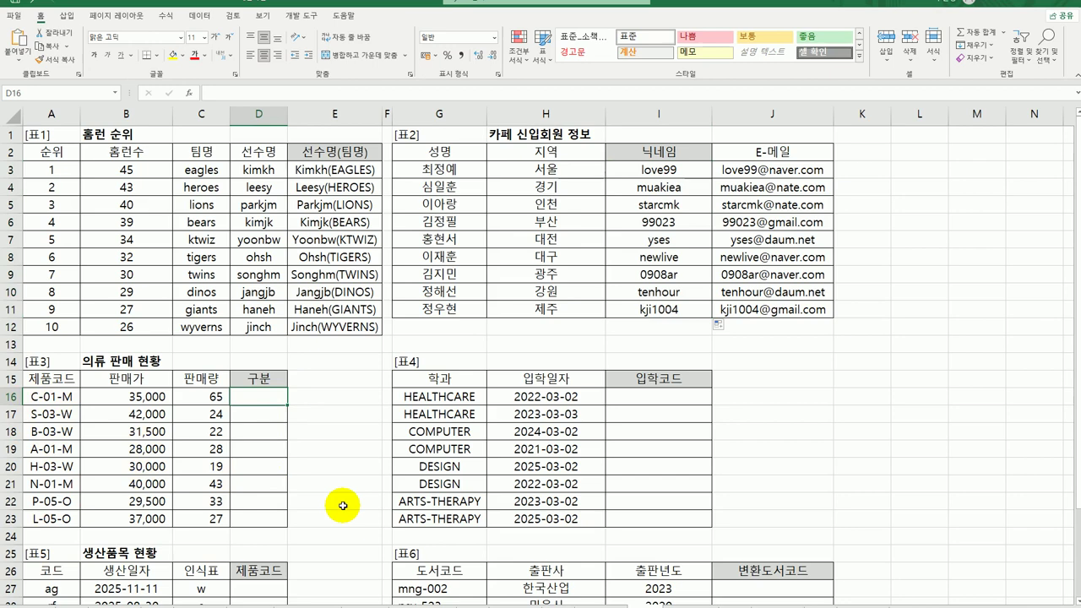
{"action": "type", "text": "=rih"}
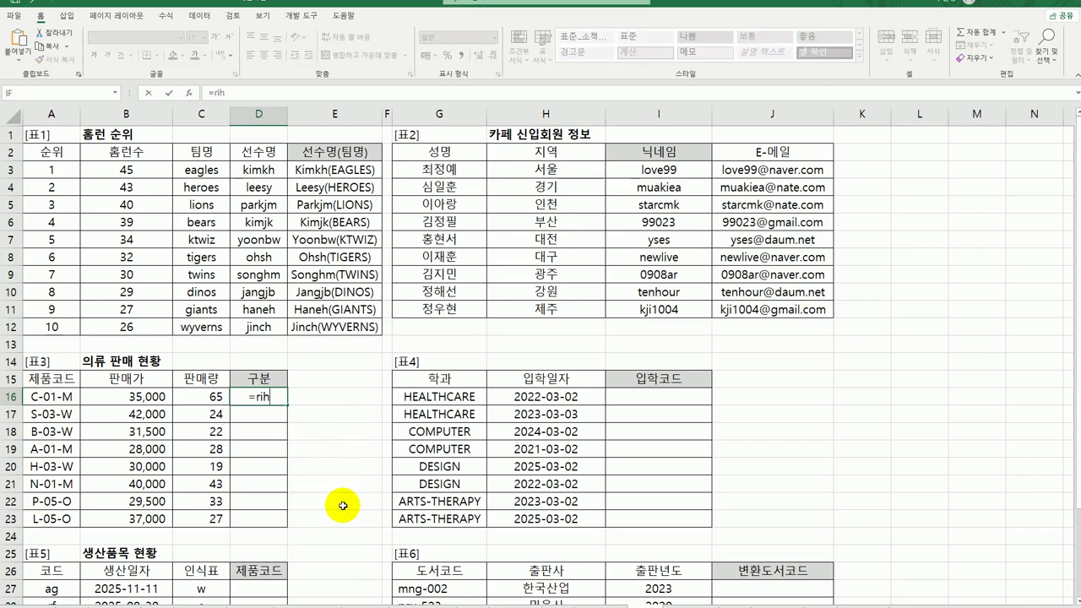
{"action": "key", "text": "BackSpace"}
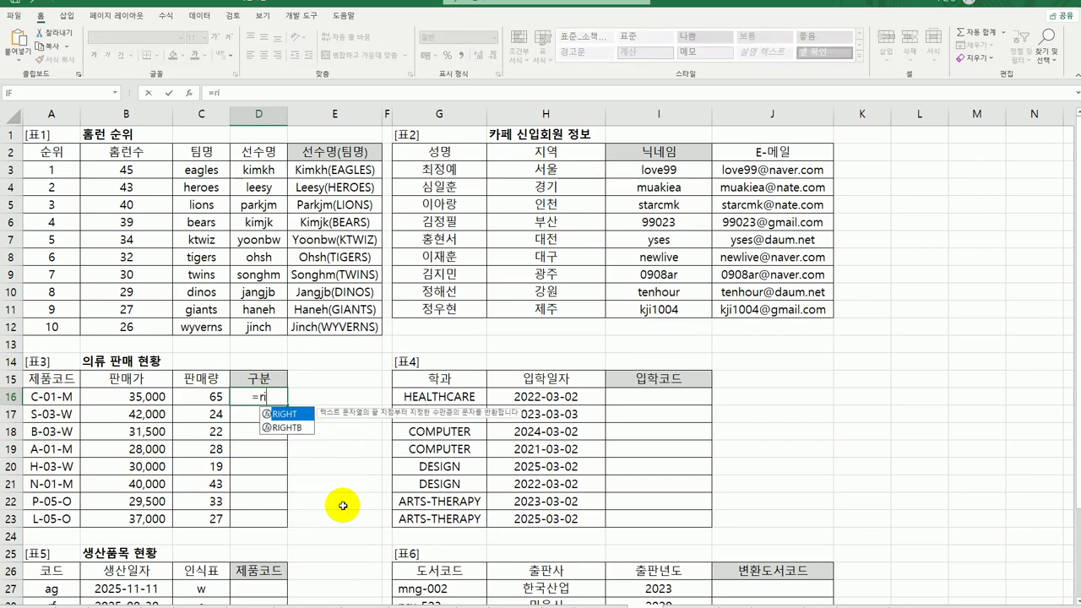
{"action": "double_click", "coordinate": [284, 416]}
{"action": "left_click", "coordinate": [64, 397]}
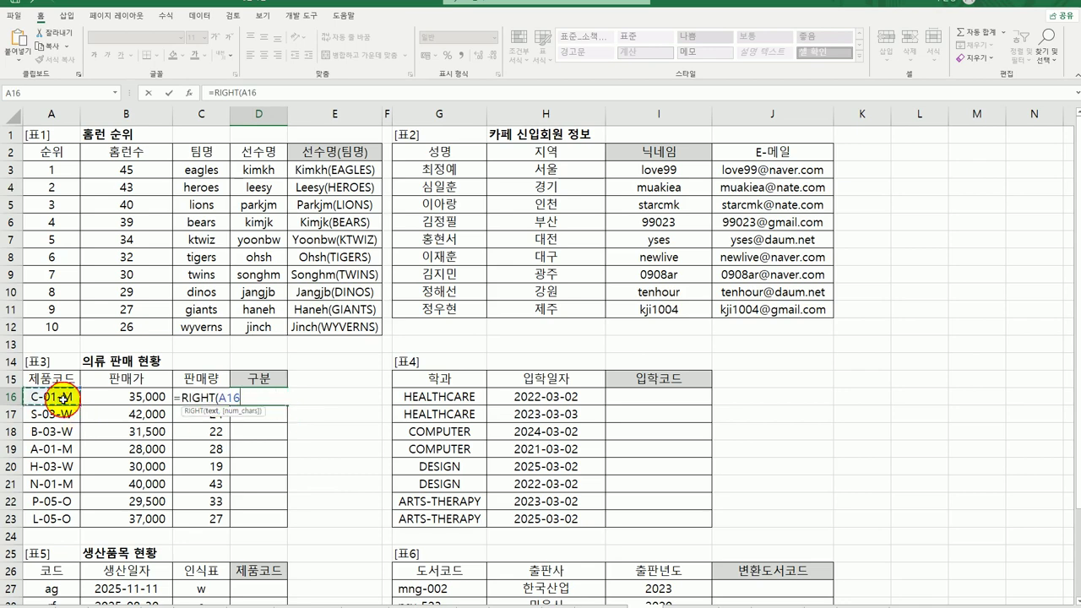
{"action": "type", "text": ","}
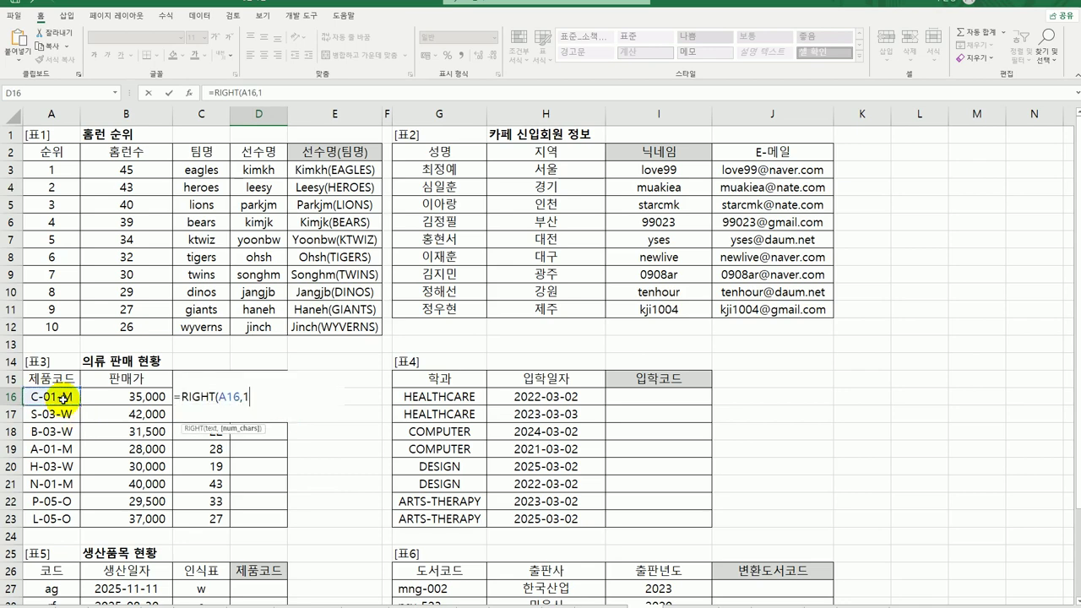
{"action": "type", "text": "1)"}
{"action": "key", "text": "Return"}
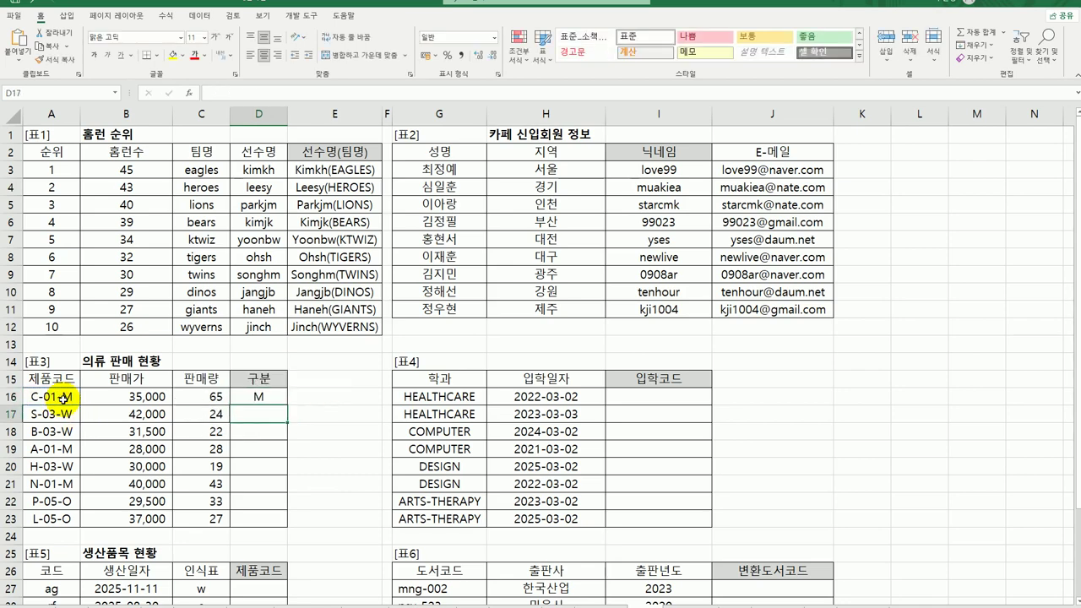
{"action": "left_click", "coordinate": [272, 397]}
{"action": "left_click_drag", "start_coordinate": [286, 404], "coordinate": [269, 524]}
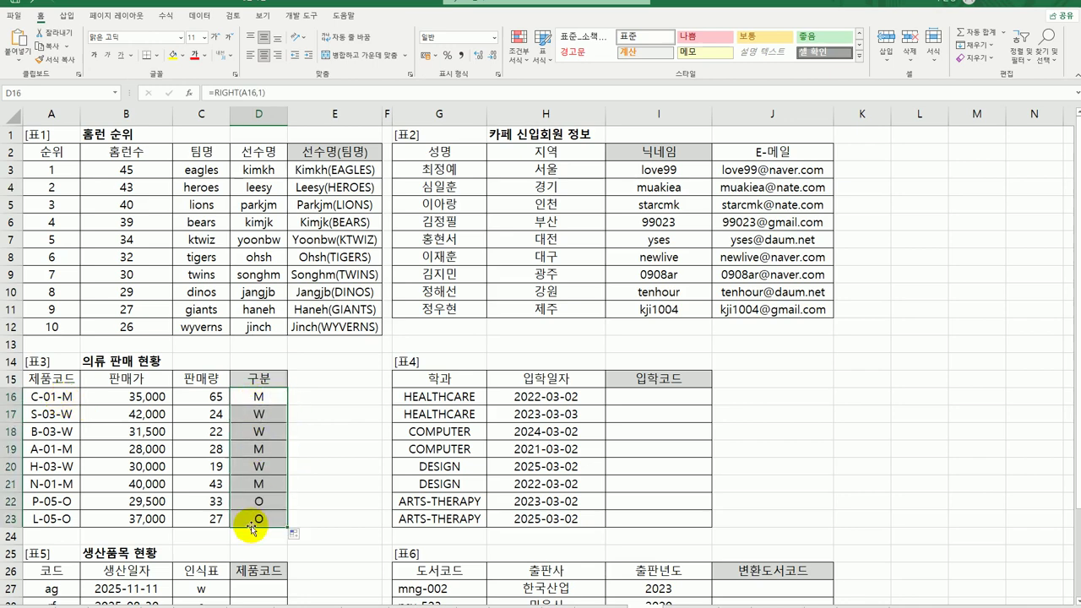
- Wrap the RIGHT formula in D16 in an IF function and open its function arguments
{"action": "left_click", "coordinate": [265, 399]}
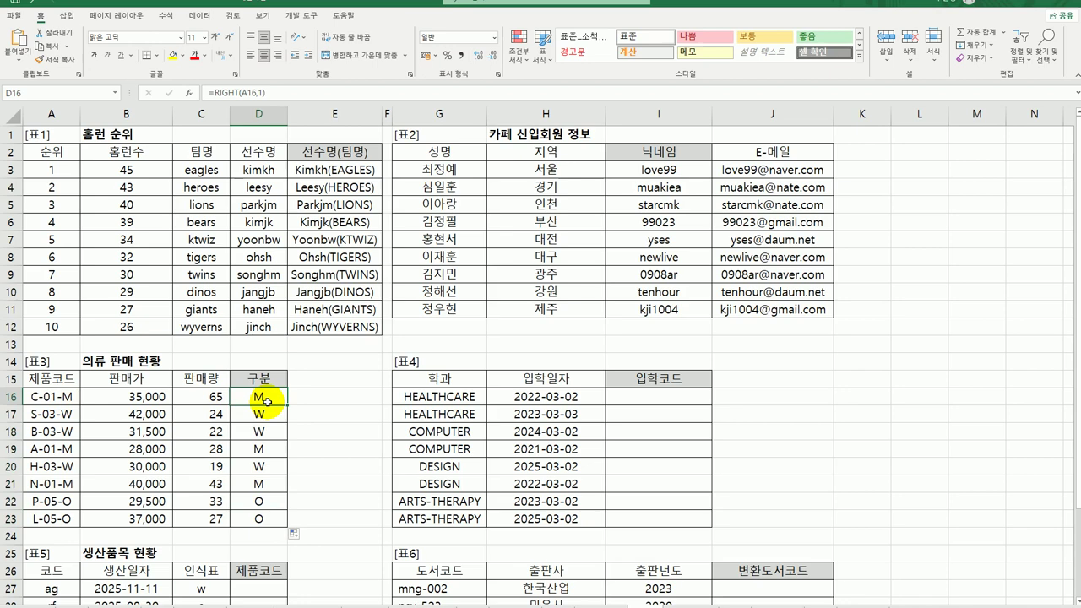
{"action": "double_click", "coordinate": [253, 397]}
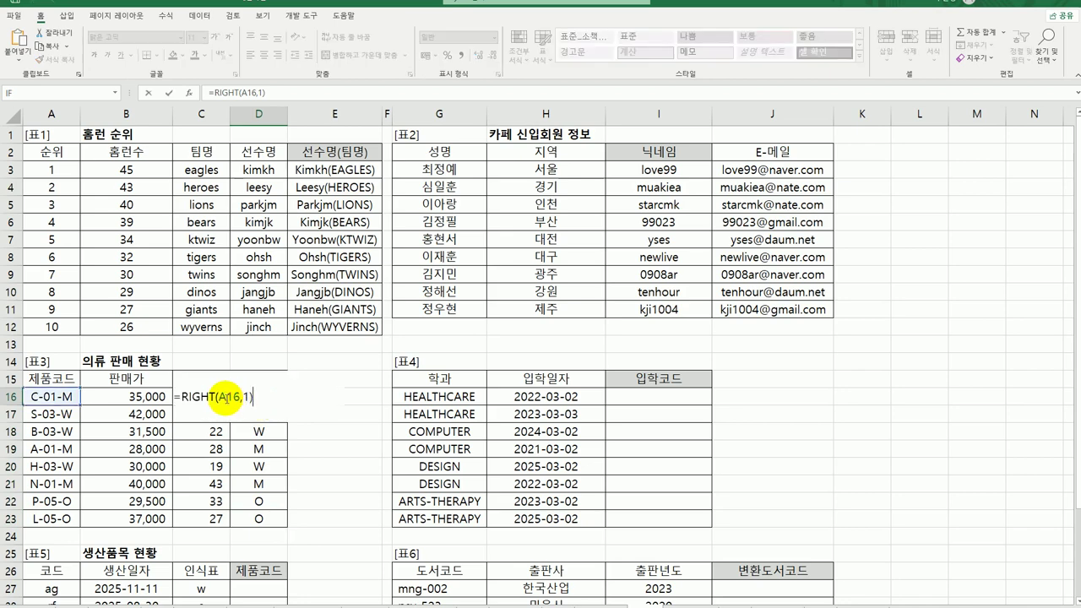
{"action": "left_click", "coordinate": [180, 397]}
{"action": "type", "text": "if"}
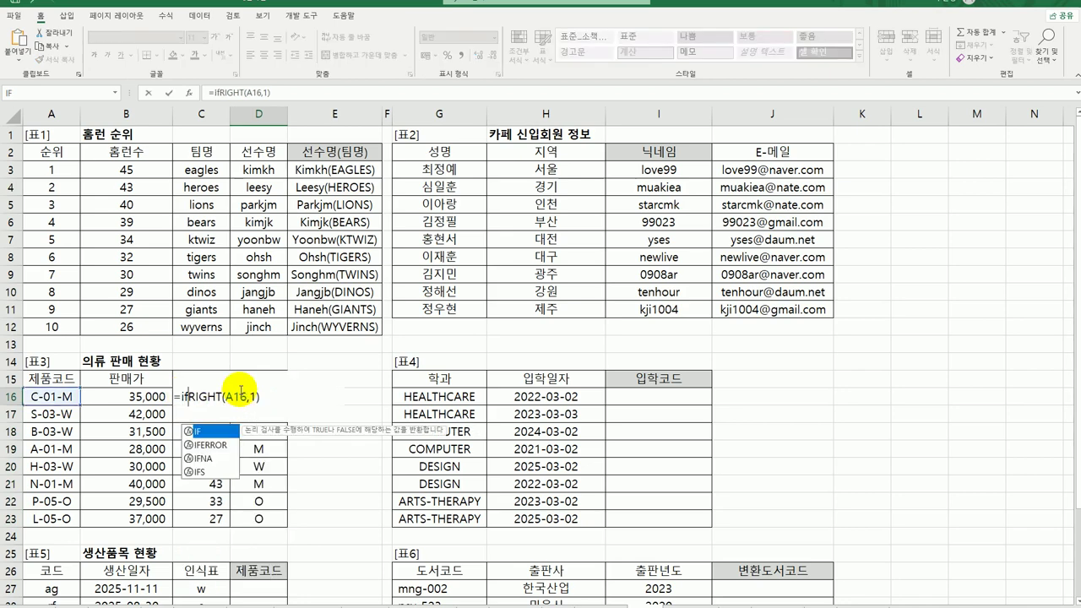
{"action": "key", "text": "Tab"}
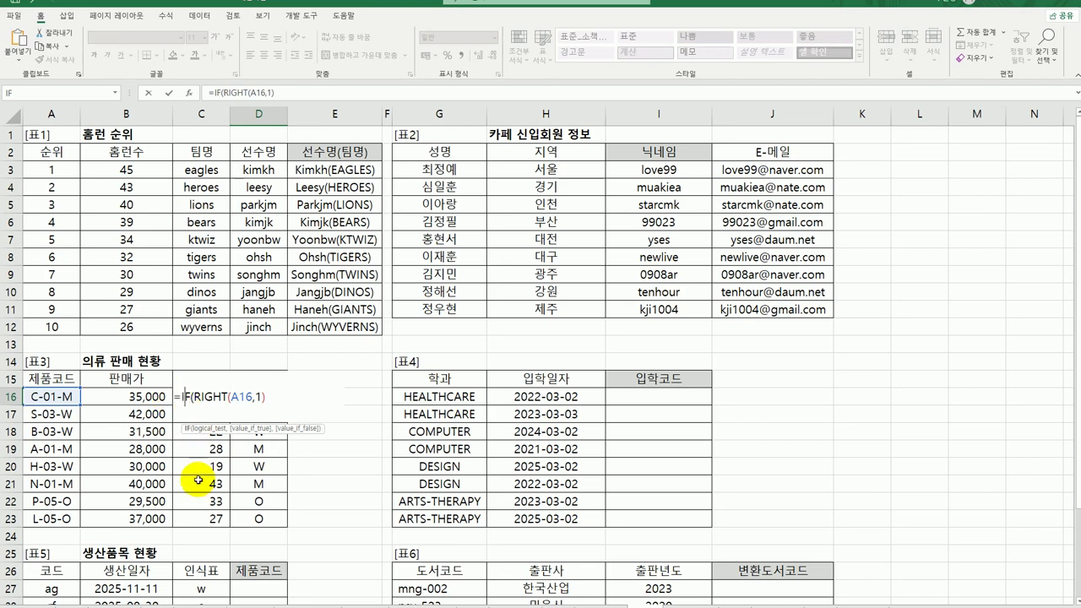
{"action": "left_click", "coordinate": [189, 92]}
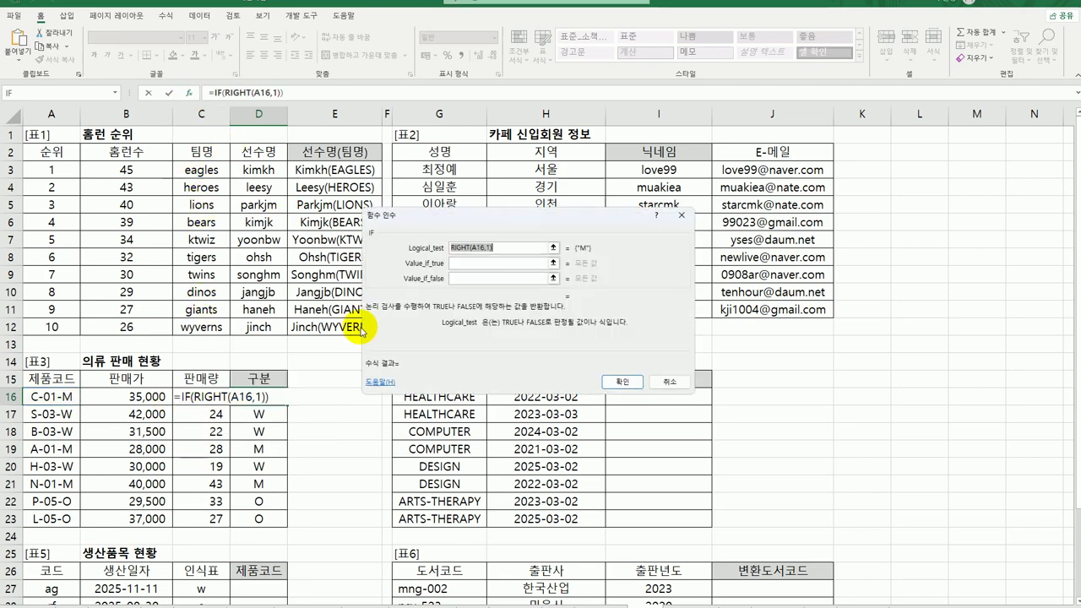
- Set the IF function's Logical_test to RIGHT(A16,1)="M" and its Value_if_true to "남성용"
{"action": "left_click", "coordinate": [509, 249]}
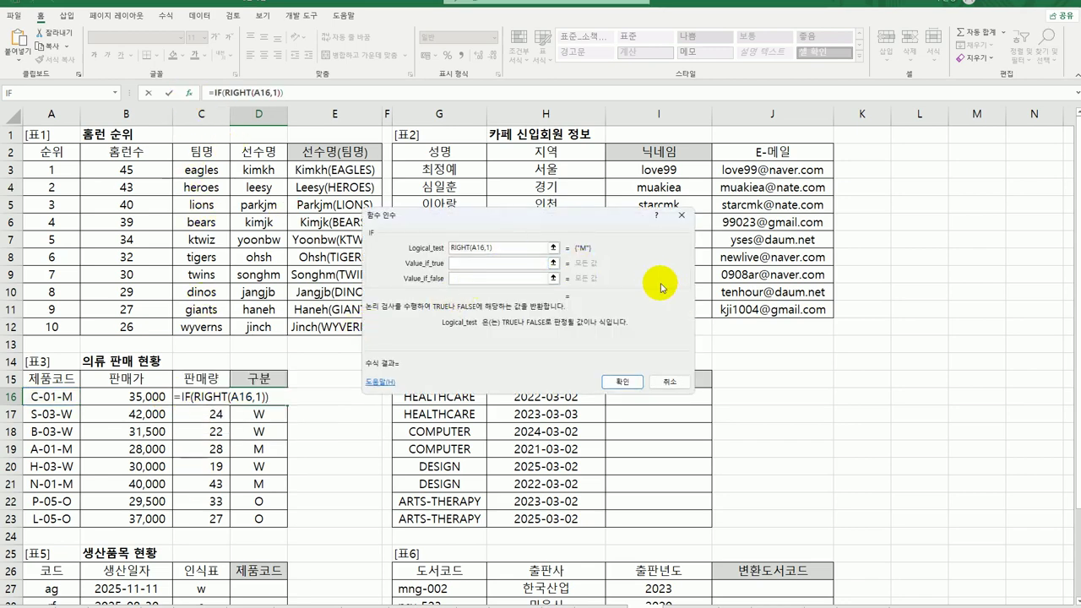
{"action": "type", "text": "="}
{"action": "type", "text": "\"ㅡ"}
{"action": "type", "text": "\""}
{"action": "key", "text": "Tab"}
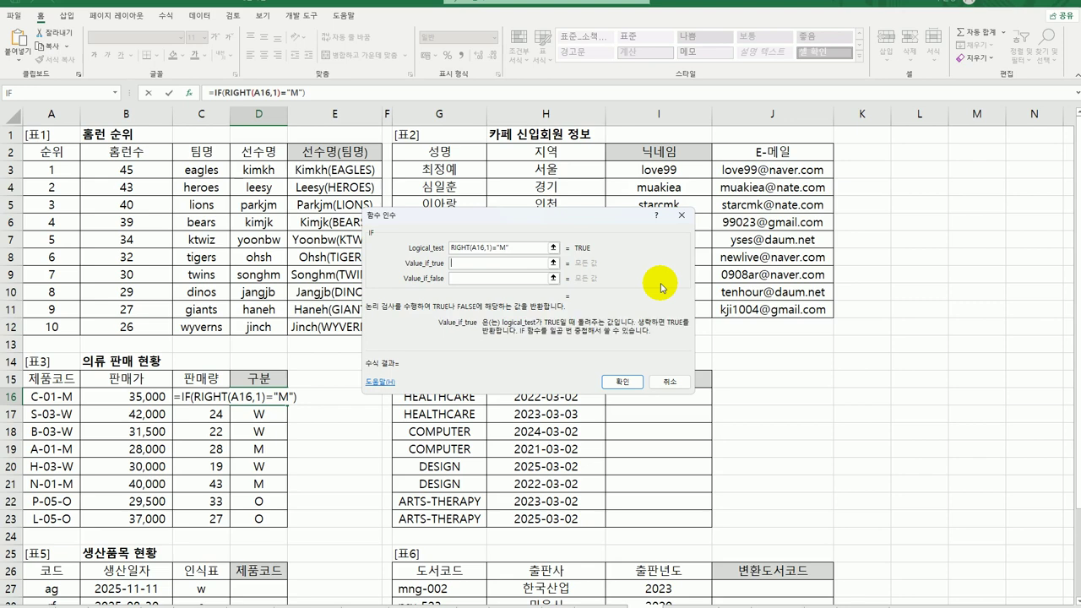
{"action": "type", "text": "남성ㅇ"}
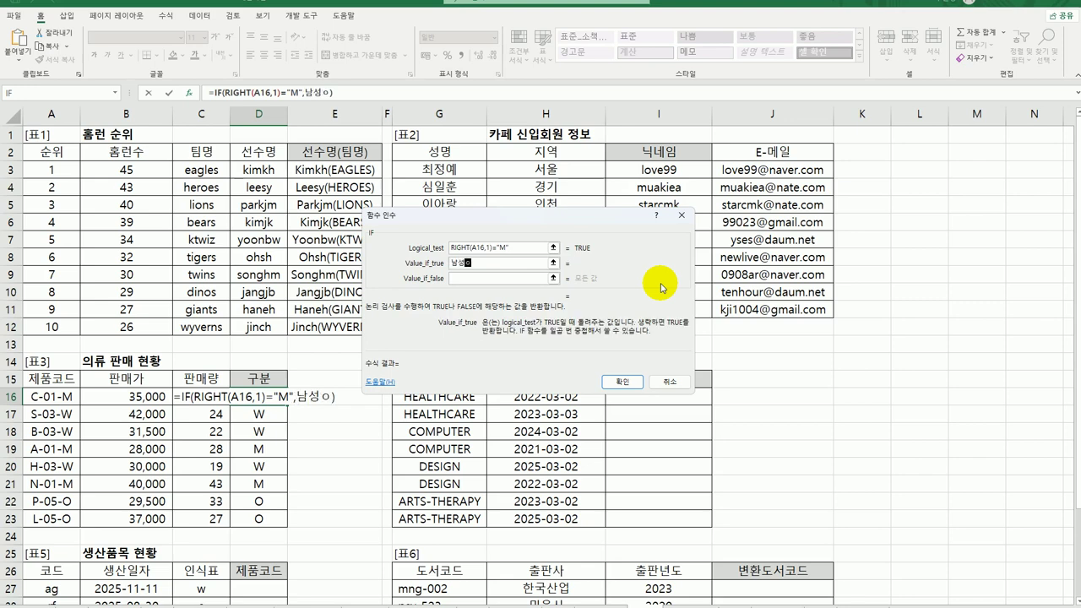
{"action": "left_click", "coordinate": [517, 278]}
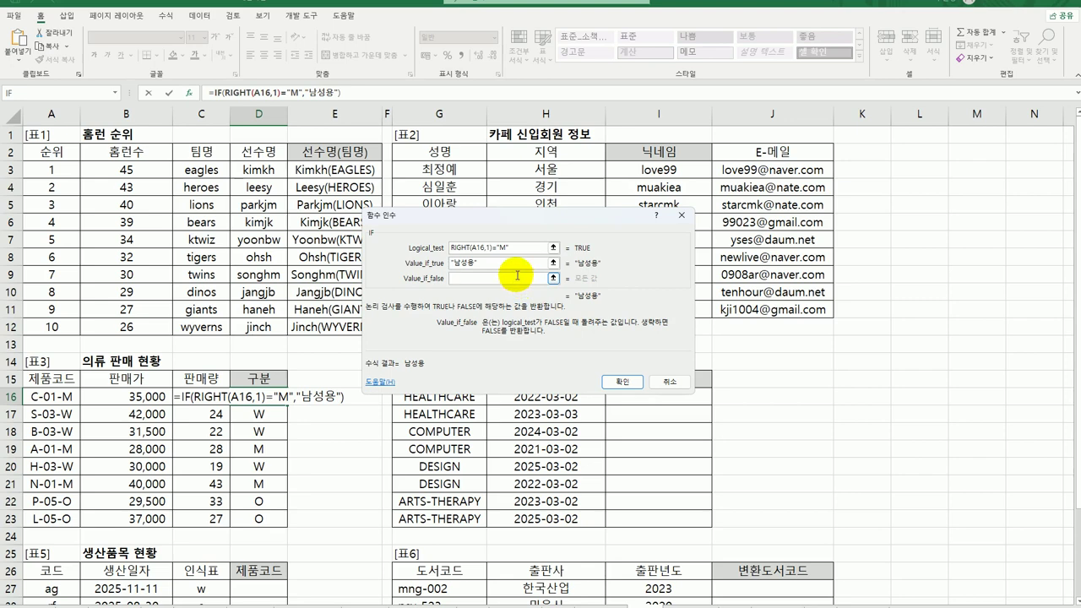
- Nest a second IF in the Value_if_false argument of D16, with Logical_test RIGHT(A16,1)="W"
{"action": "left_click", "coordinate": [487, 248]}
{"action": "left_click_drag", "start_coordinate": [487, 248], "coordinate": [410, 240]}
{"action": "key", "text": "ctrl+c"}
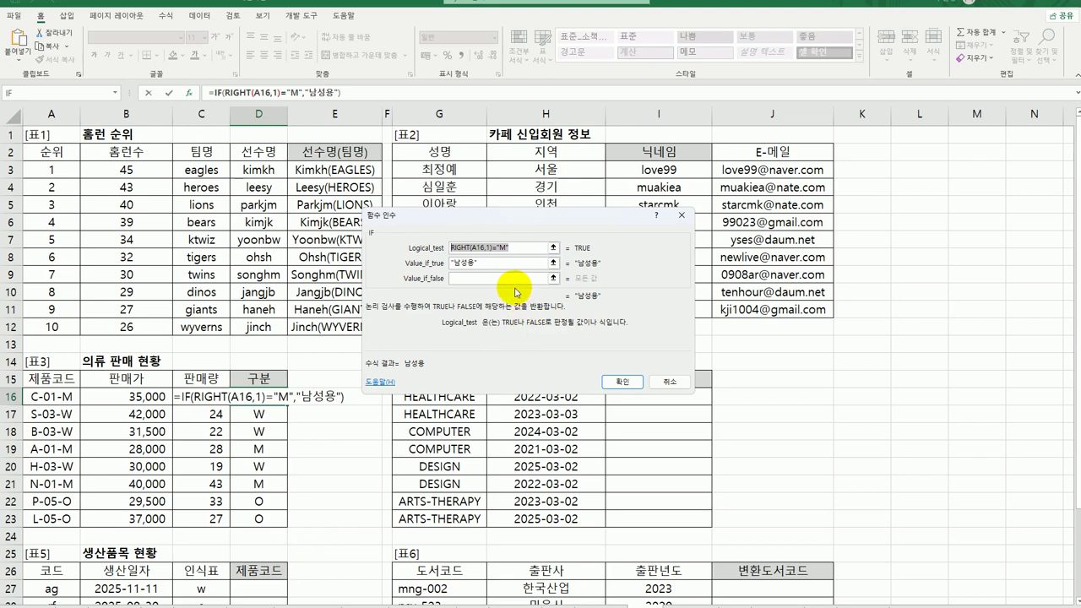
{"action": "left_click", "coordinate": [510, 279]}
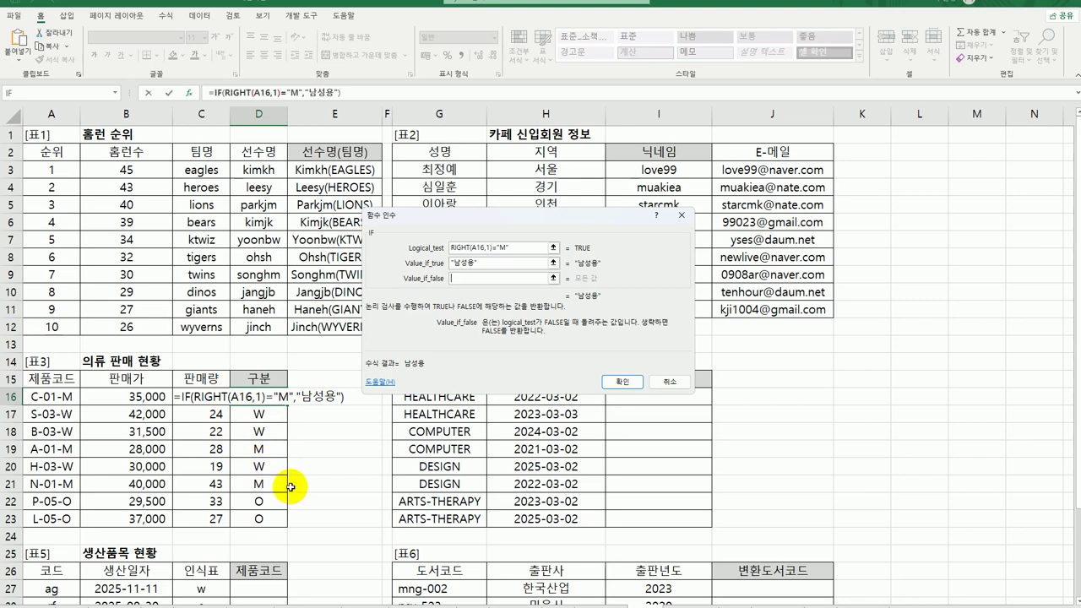
{"action": "left_click", "coordinate": [67, 94]}
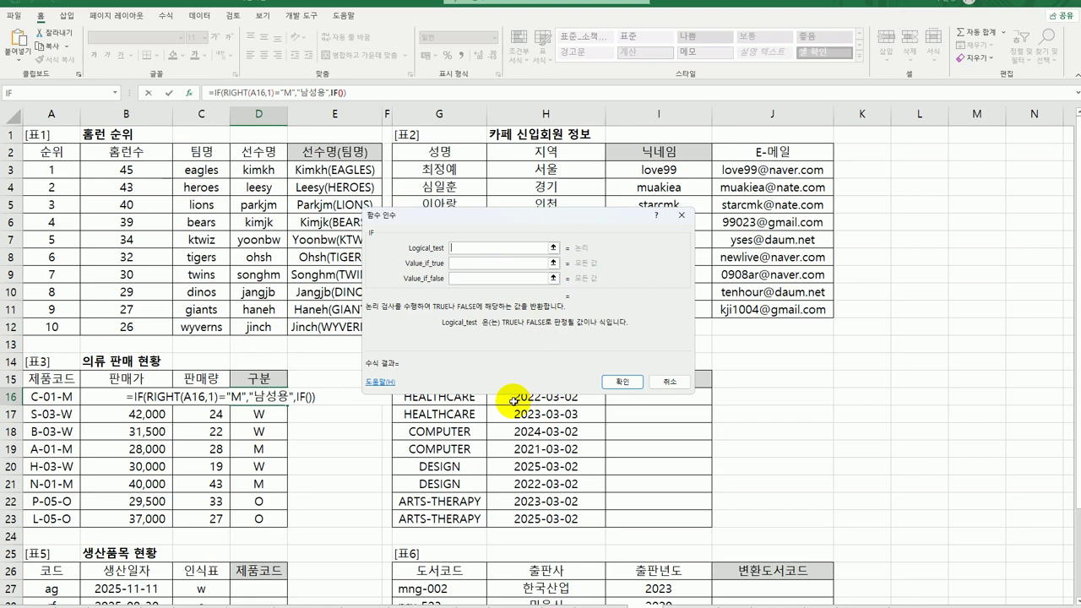
{"action": "key", "text": "ctrl+v"}
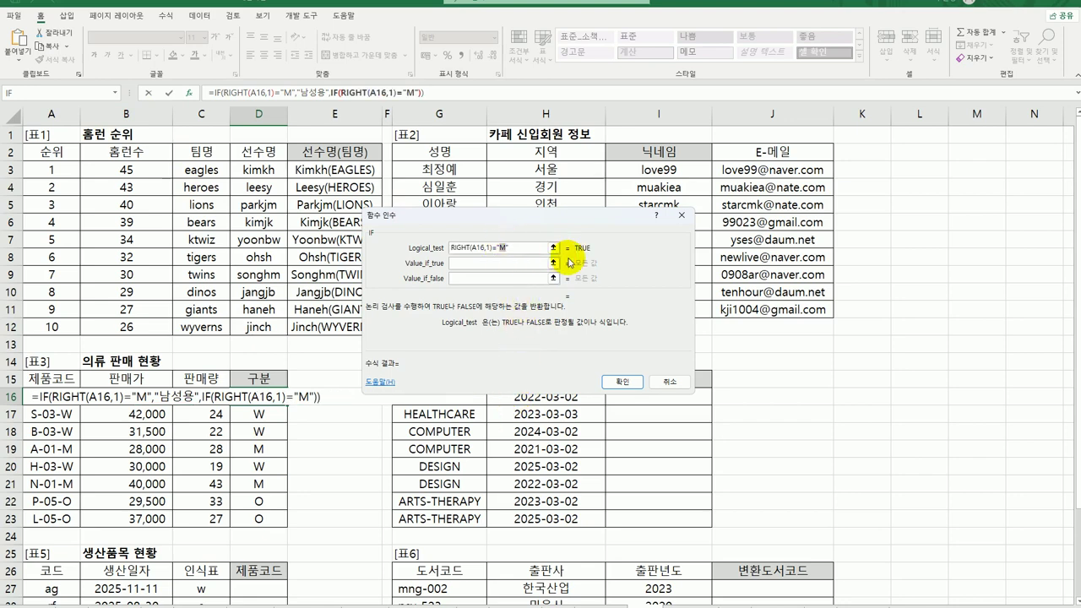
{"action": "key", "text": "BackSpace"}
{"action": "type", "text": "W"}
{"action": "key", "text": "Tab"}
- Set the nested IF's Value_if_true to "여성용" and Value_if_false to "아웃도어", and fill the D16 formula down through D23
{"action": "type", "text": "여"}
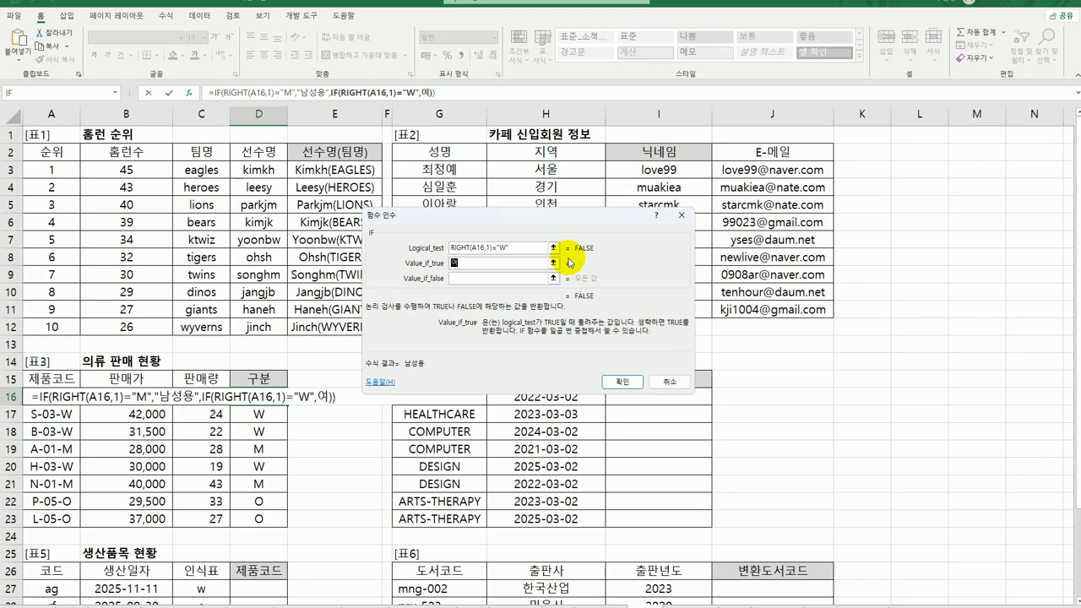
{"action": "key", "text": "BackSpace"}
{"action": "type", "text": "성용"}
{"action": "key", "text": "Tab"}
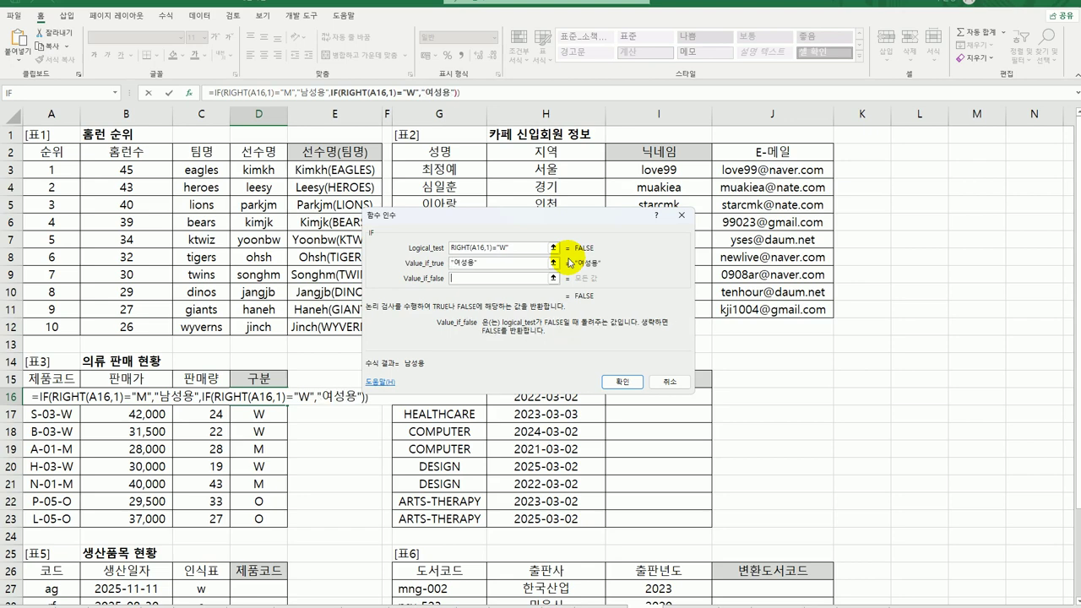
{"action": "type", "text": "아웃도어"}
{"action": "key", "text": "Tab"}
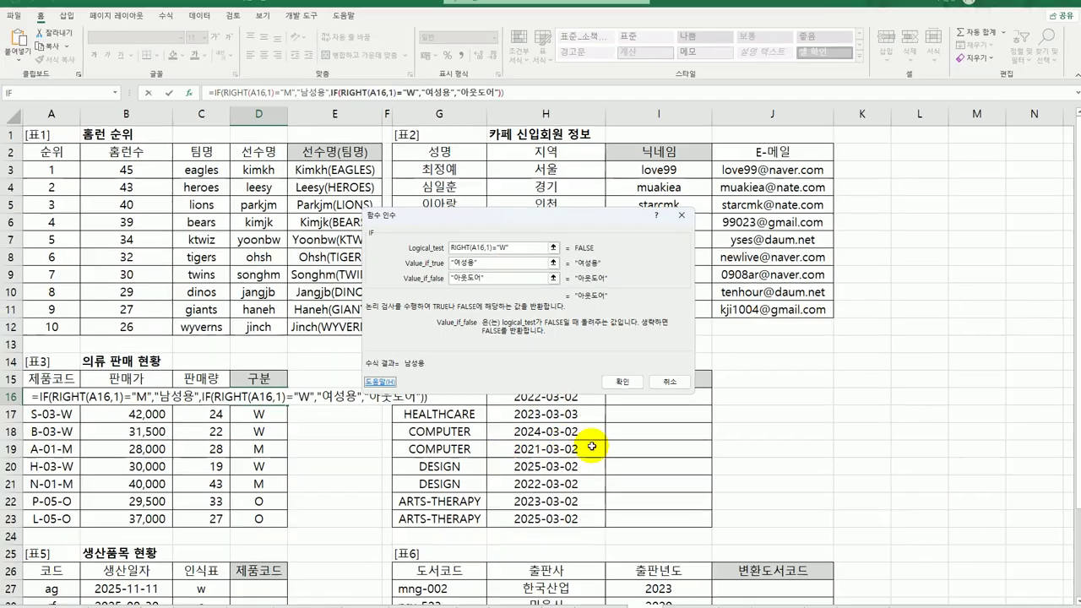
{"action": "left_click", "coordinate": [636, 386]}
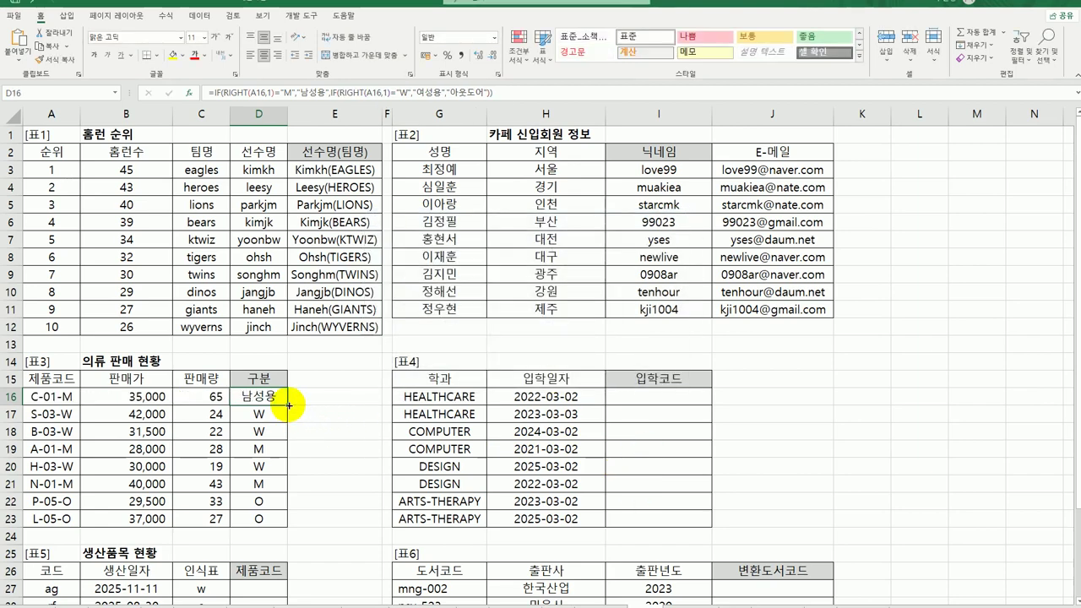
{"action": "left_click_drag", "start_coordinate": [287, 484], "coordinate": [280, 530]}
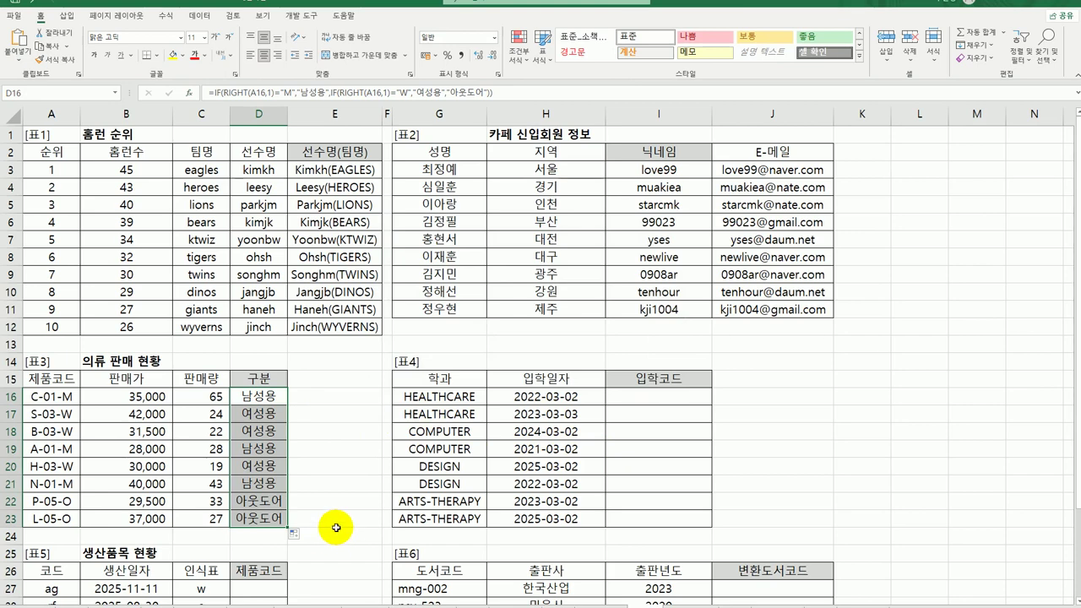
- Start a LEFT formula in cell I16 of the 입학코드 column in 표4 and open its function arguments
{"action": "scroll", "coordinate": [336, 528], "scroll_direction": "down", "scroll_amount": 3}
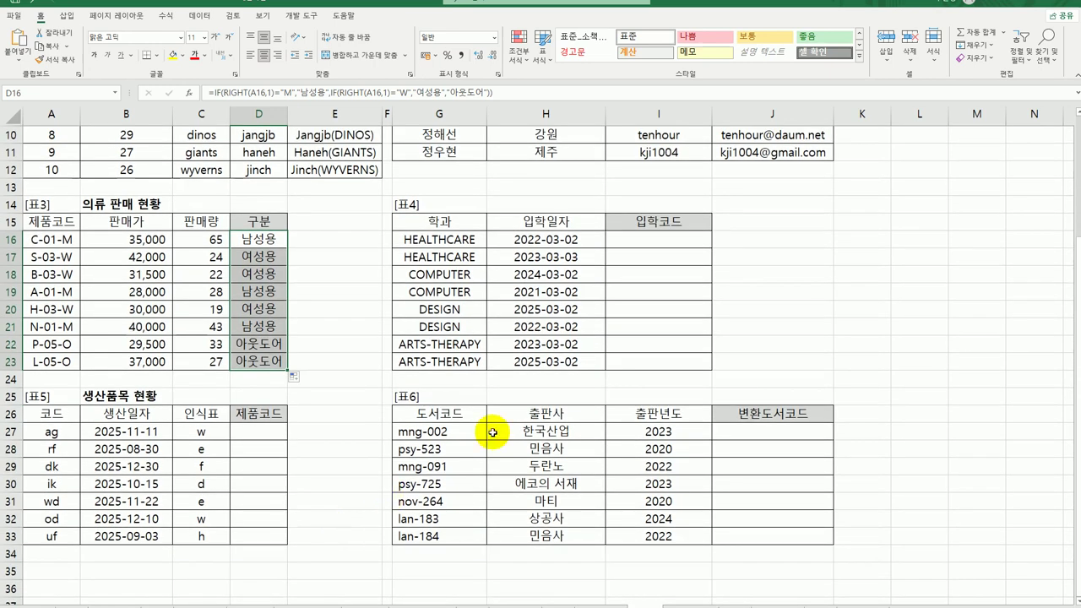
{"action": "left_click", "coordinate": [632, 241]}
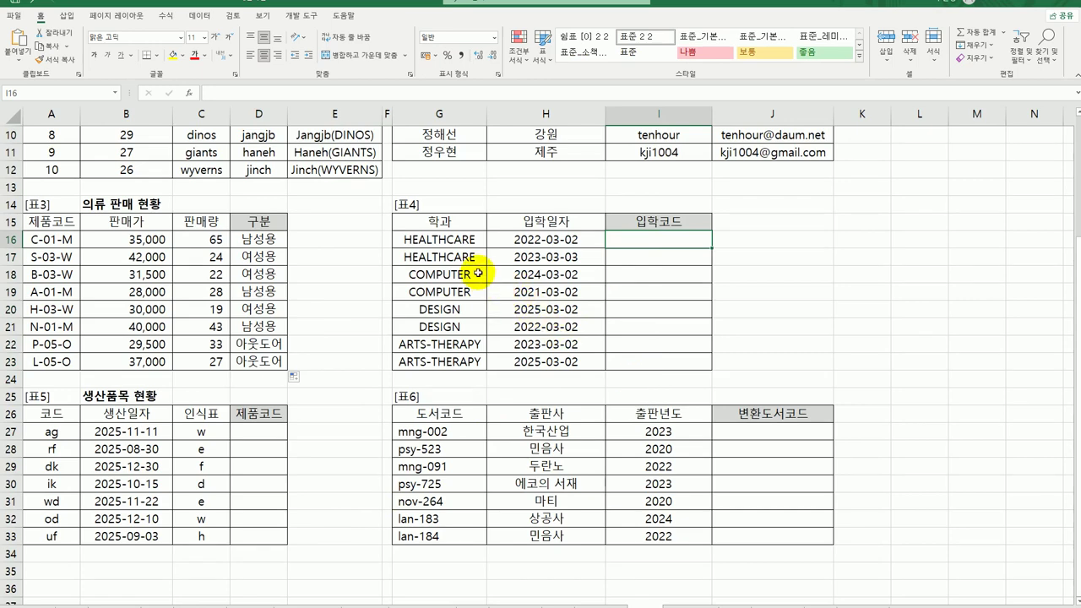
{"action": "left_click", "coordinate": [444, 241]}
{"action": "left_click", "coordinate": [530, 245]}
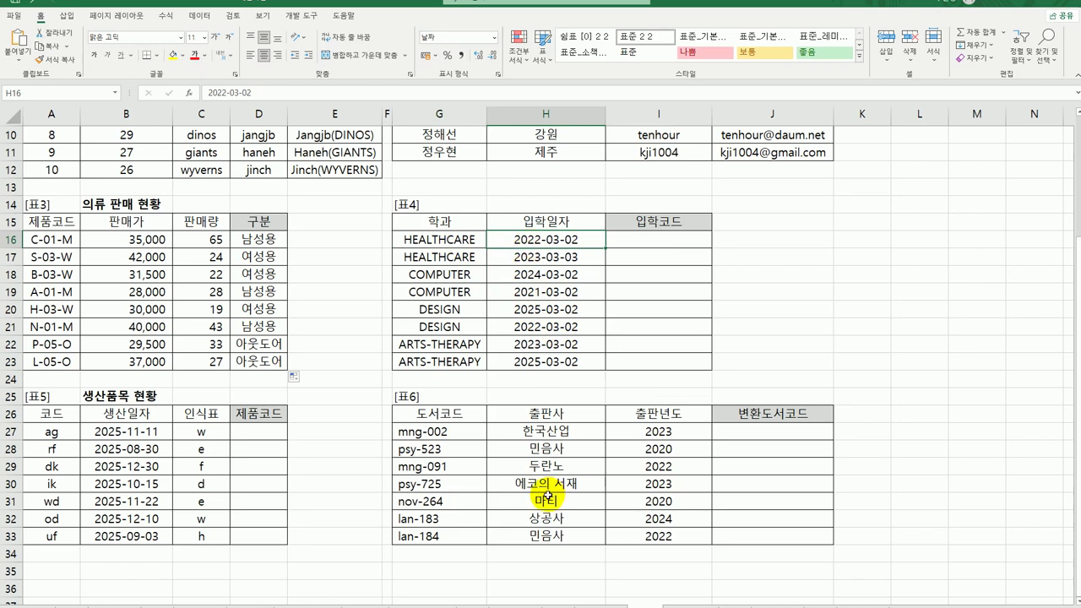
{"action": "left_click", "coordinate": [659, 243]}
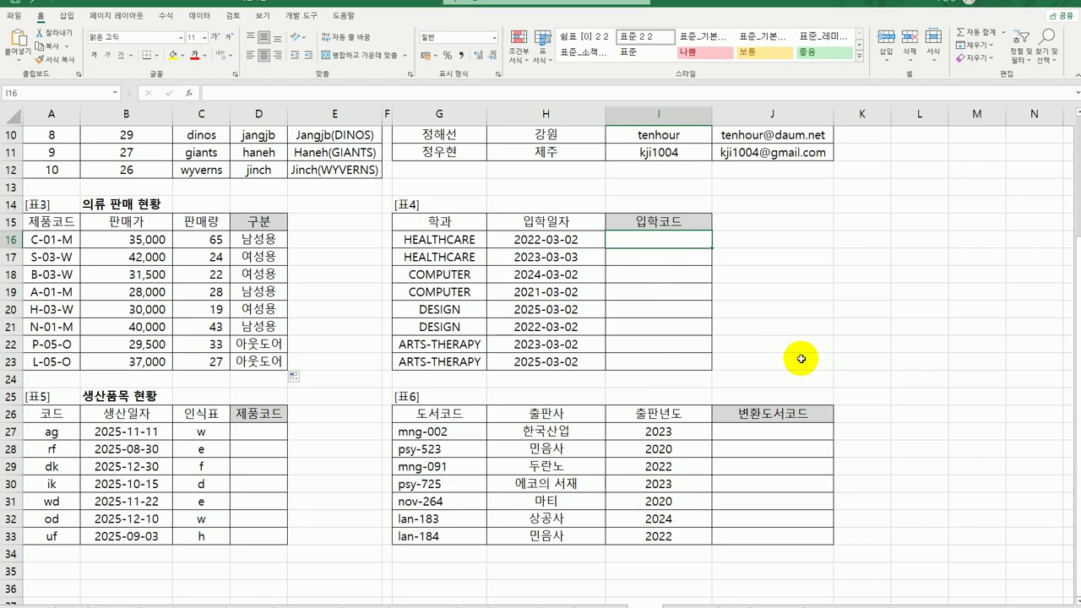
{"action": "type", "text": "="}
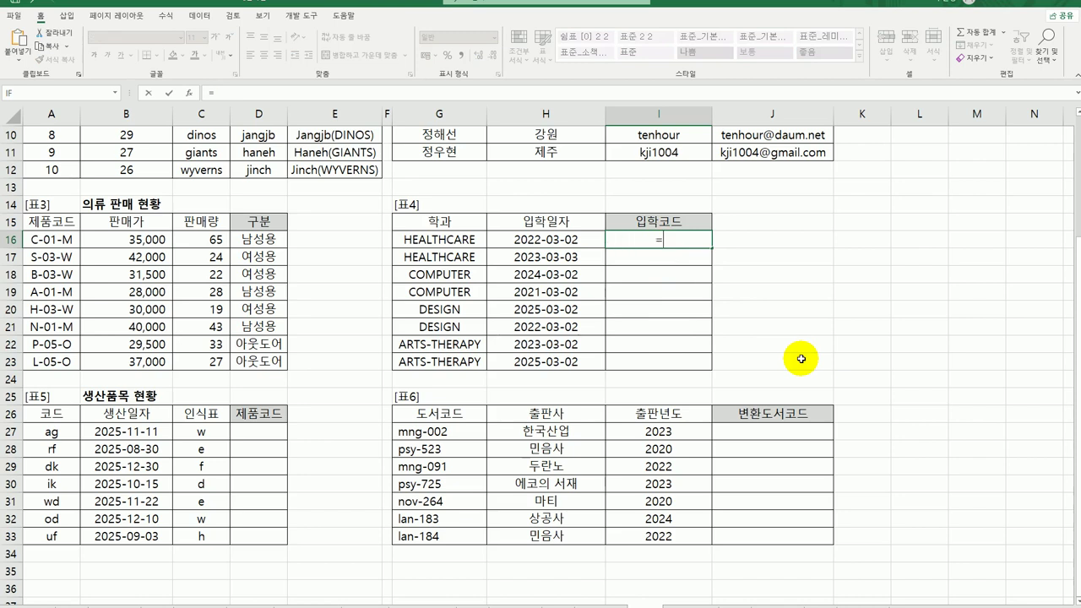
{"action": "type", "text": "left"}
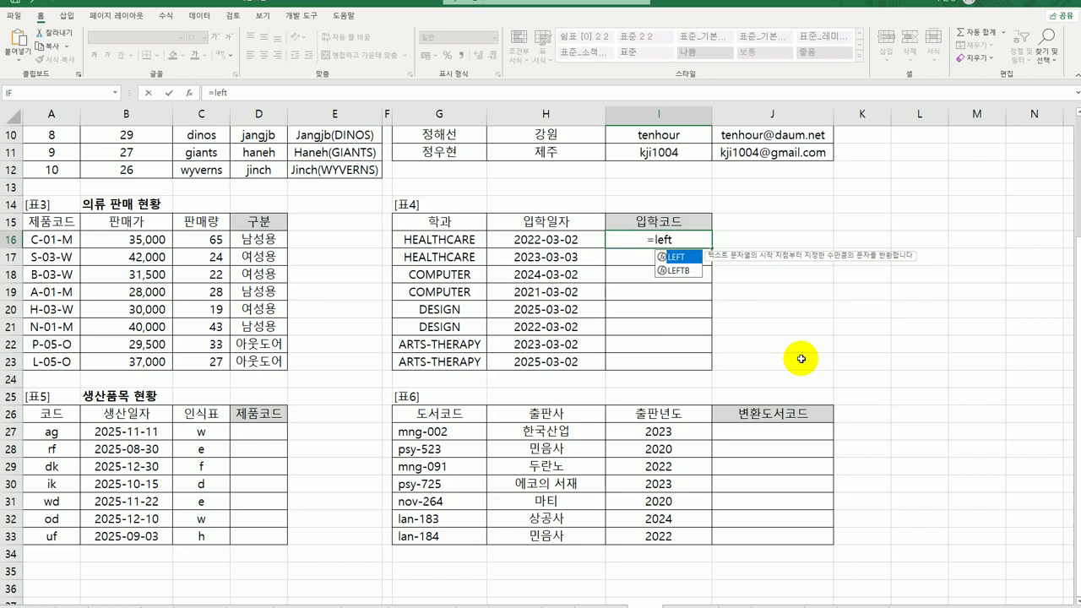
{"action": "key", "text": "Tab"}
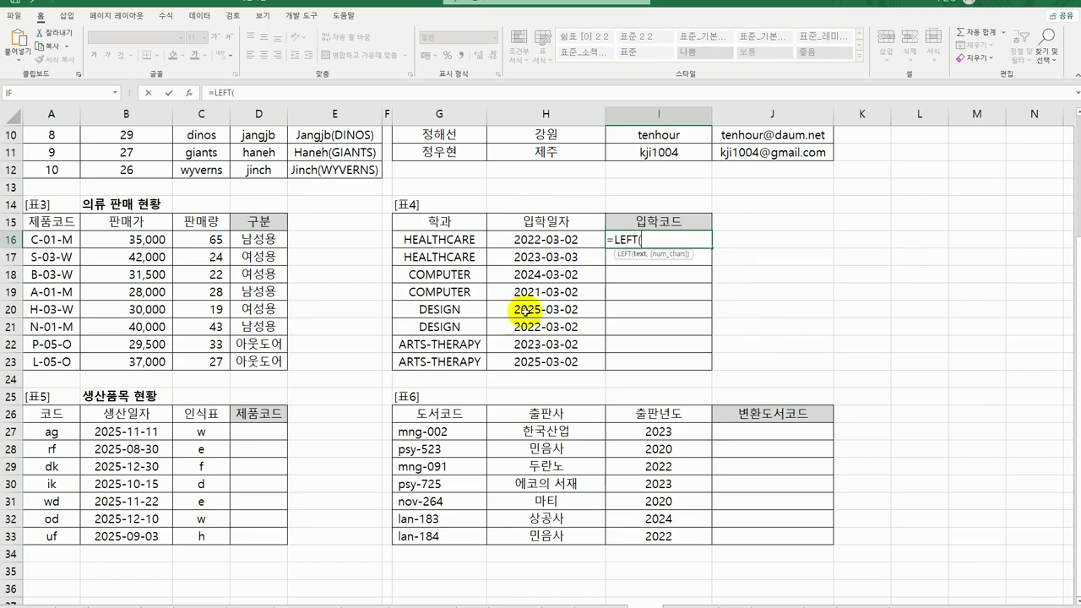
{"action": "left_click", "coordinate": [189, 95]}
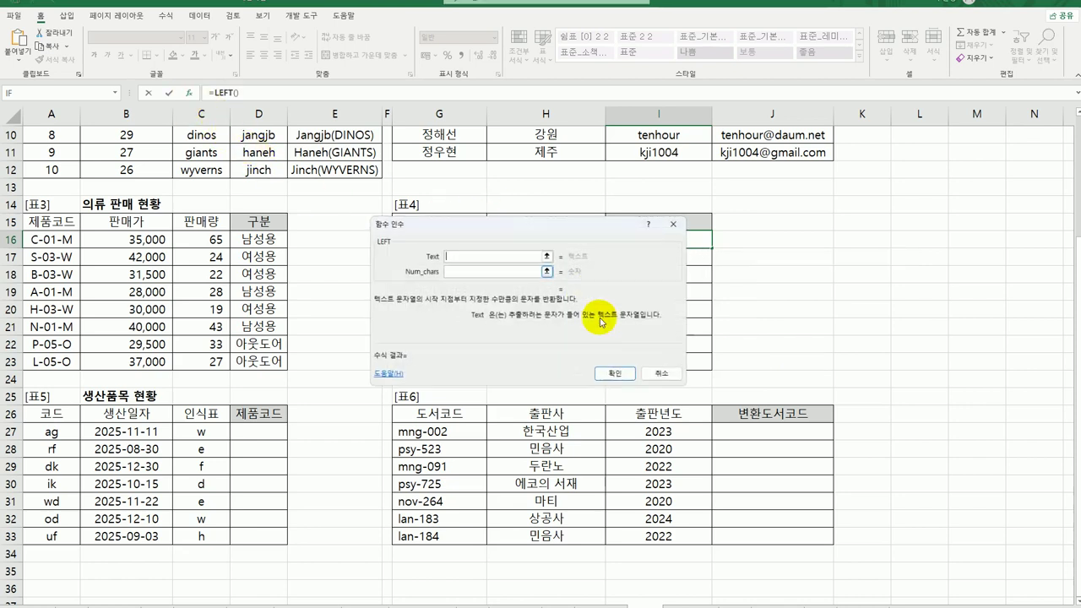
- Set the LEFT function's Text to G16 and Num_chars to 3, and fill the I16 formula down through I23
{"action": "left_click_drag", "start_coordinate": [575, 223], "coordinate": [724, 319]}
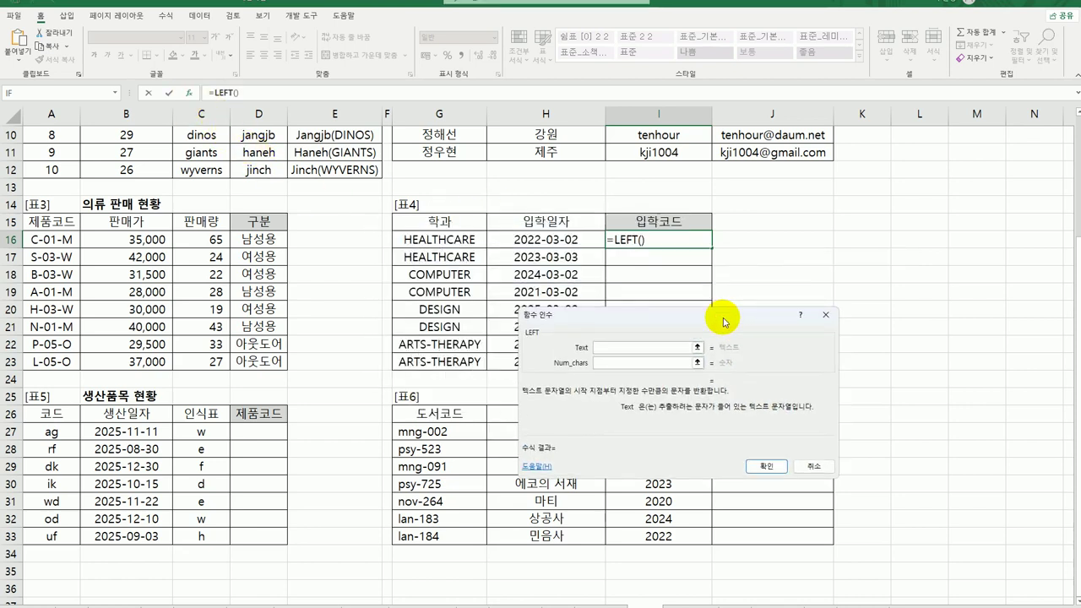
{"action": "left_click", "coordinate": [465, 240]}
{"action": "left_click", "coordinate": [625, 365]}
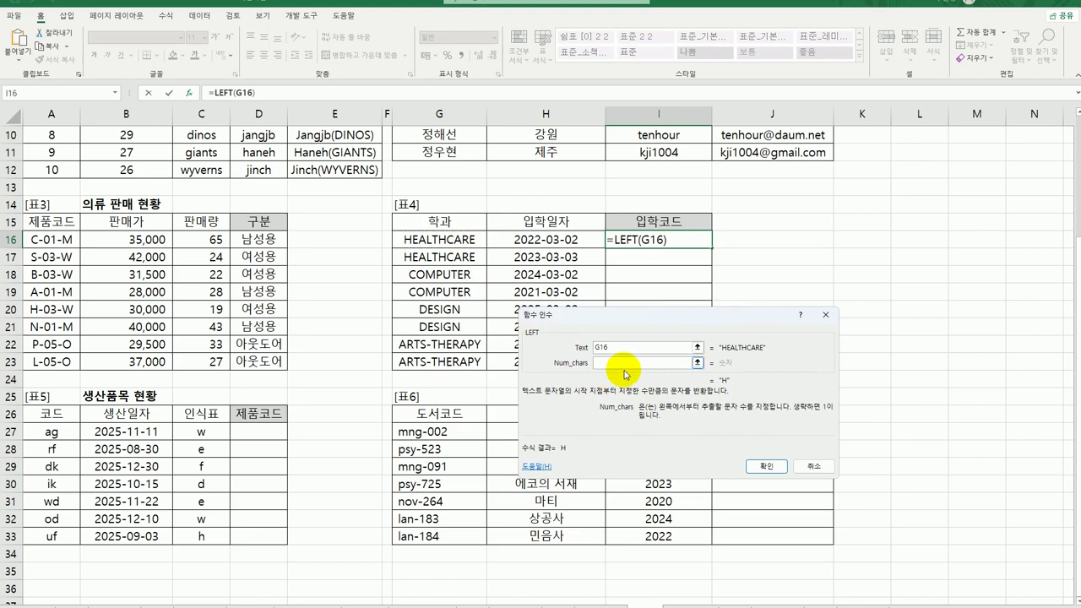
{"action": "type", "text": "3"}
{"action": "left_click", "coordinate": [771, 470]}
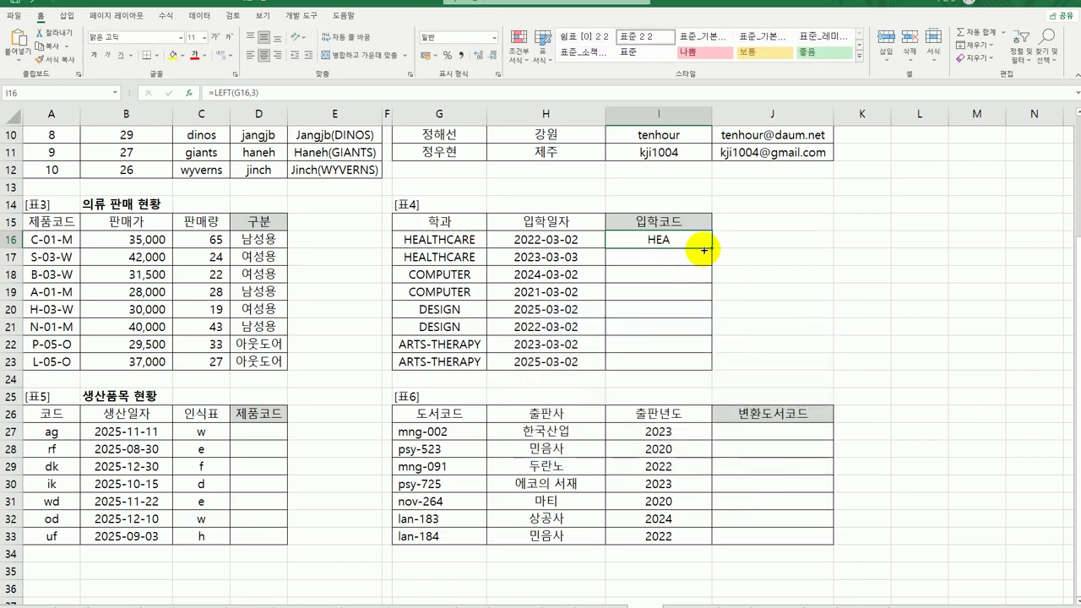
{"action": "left_click_drag", "start_coordinate": [713, 247], "coordinate": [697, 363]}
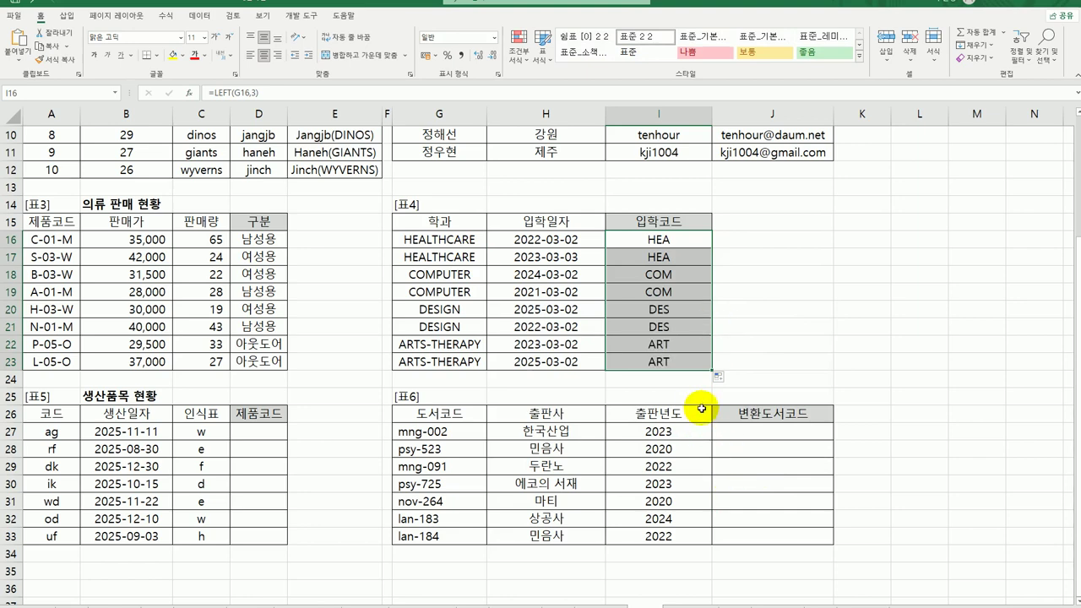
- Wrap the LEFT formula in I16 in LOWER, giving =LOWER(LEFT(G16,3)), and fill it down through I23
{"action": "double_click", "coordinate": [648, 239]}
{"action": "double_click", "coordinate": [627, 241]}
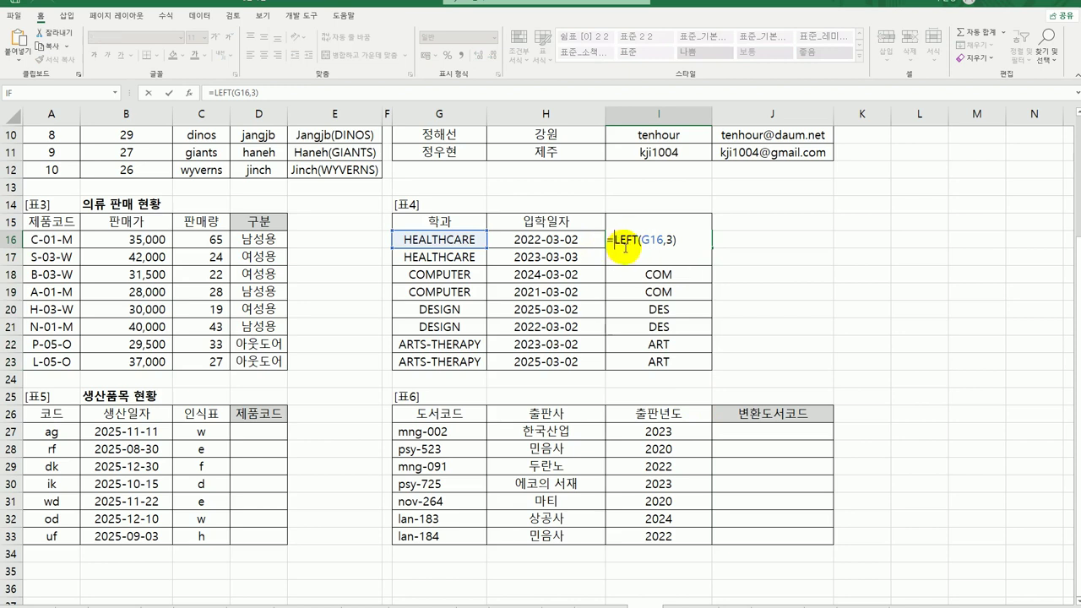
{"action": "type", "text": "lo"}
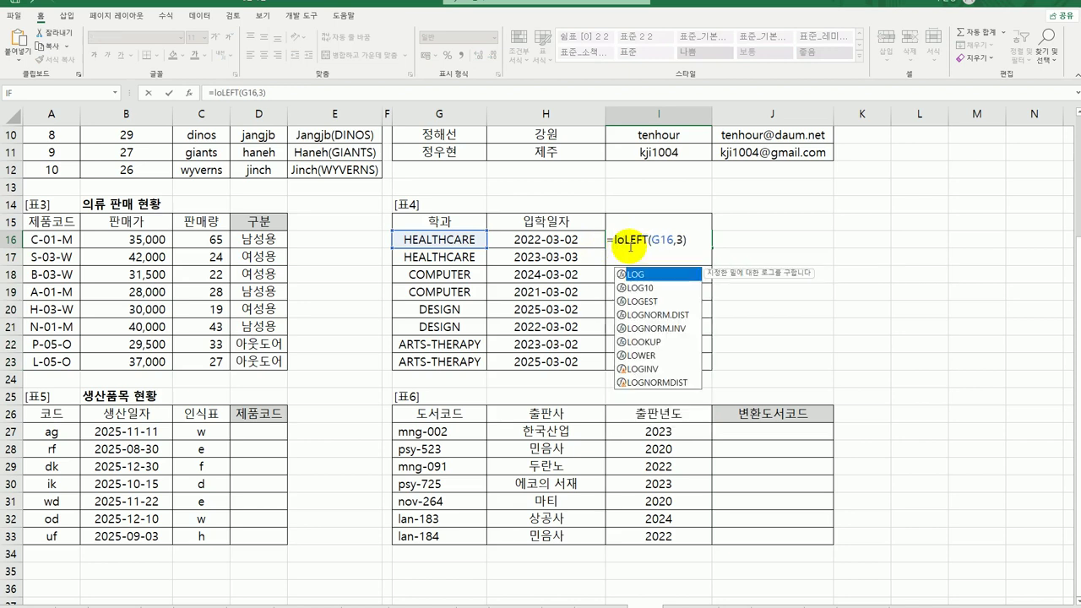
{"action": "double_click", "coordinate": [667, 354]}
{"action": "left_click", "coordinate": [601, 242]}
{"action": "type", "text": ")"}
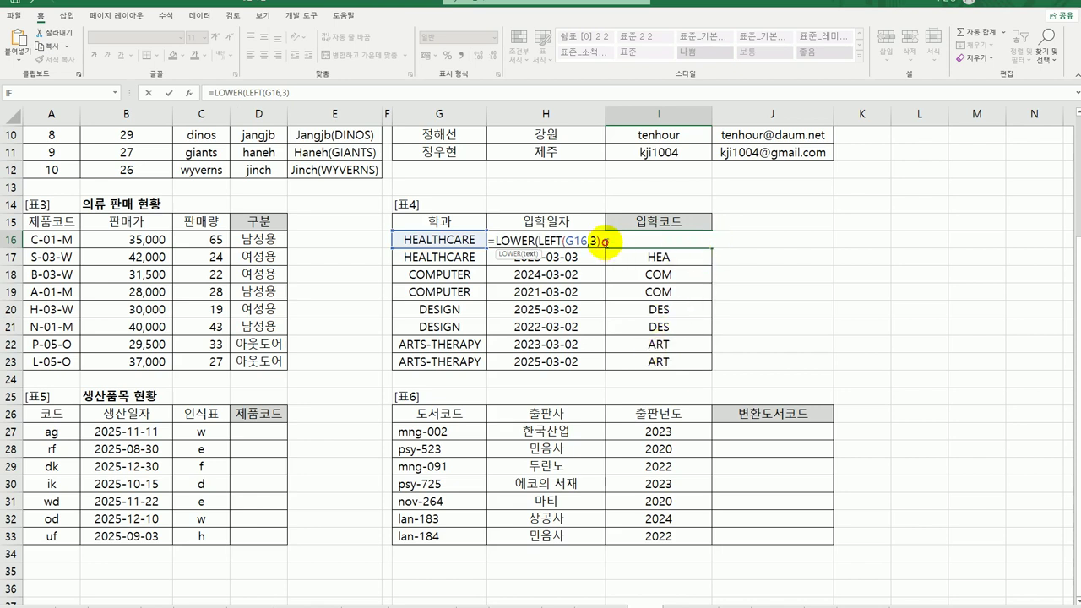
{"action": "key", "text": "Return"}
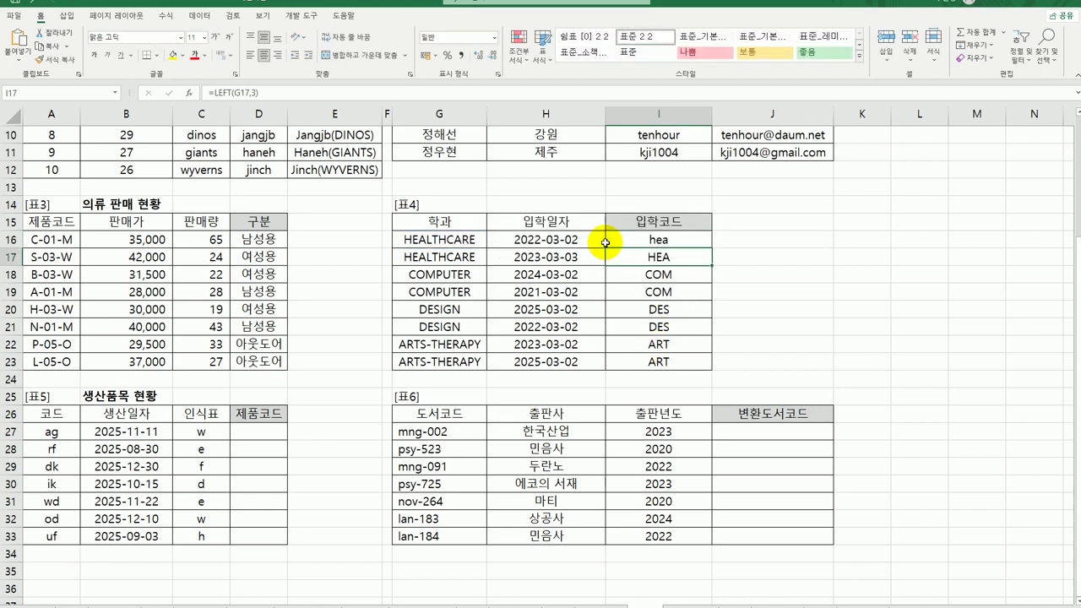
{"action": "left_click", "coordinate": [642, 240]}
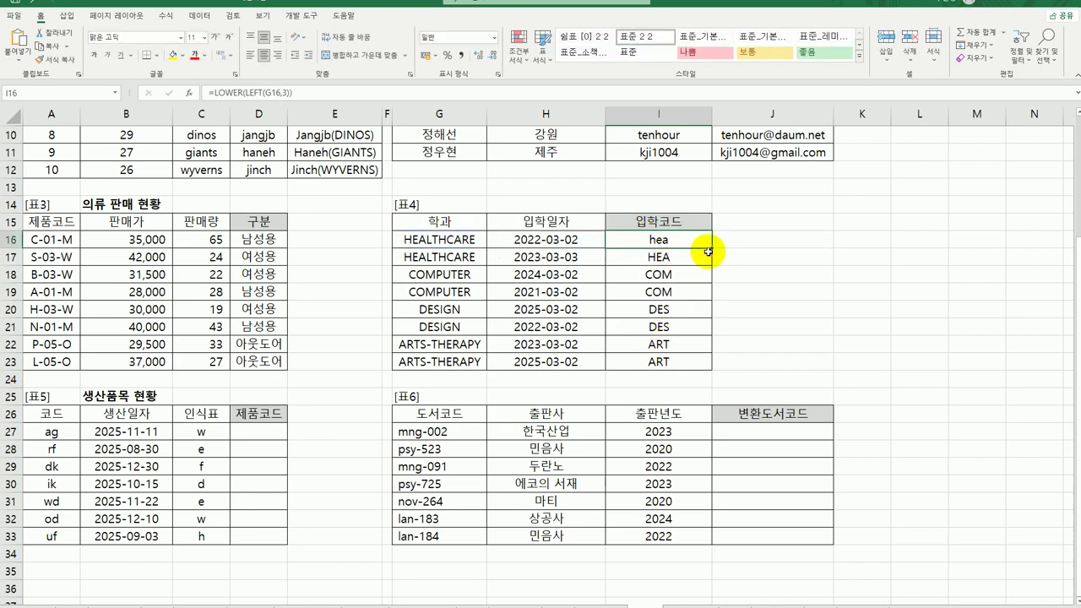
{"action": "left_click_drag", "start_coordinate": [713, 248], "coordinate": [715, 365]}
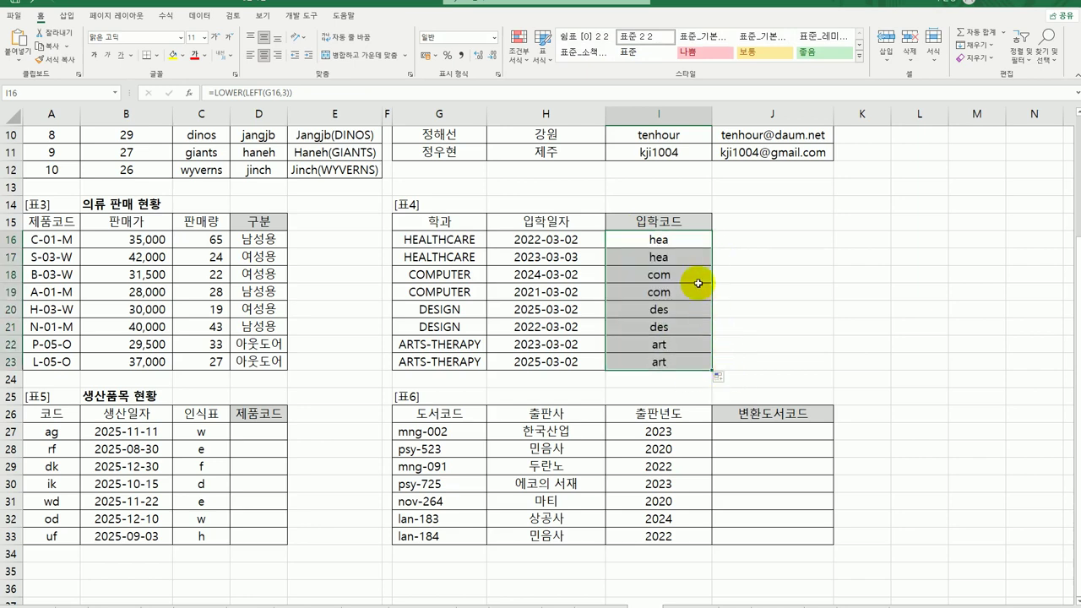
- Append &YEAR(H16) to the LOWER formula in I16 and fill it down through I23
{"action": "double_click", "coordinate": [681, 242]}
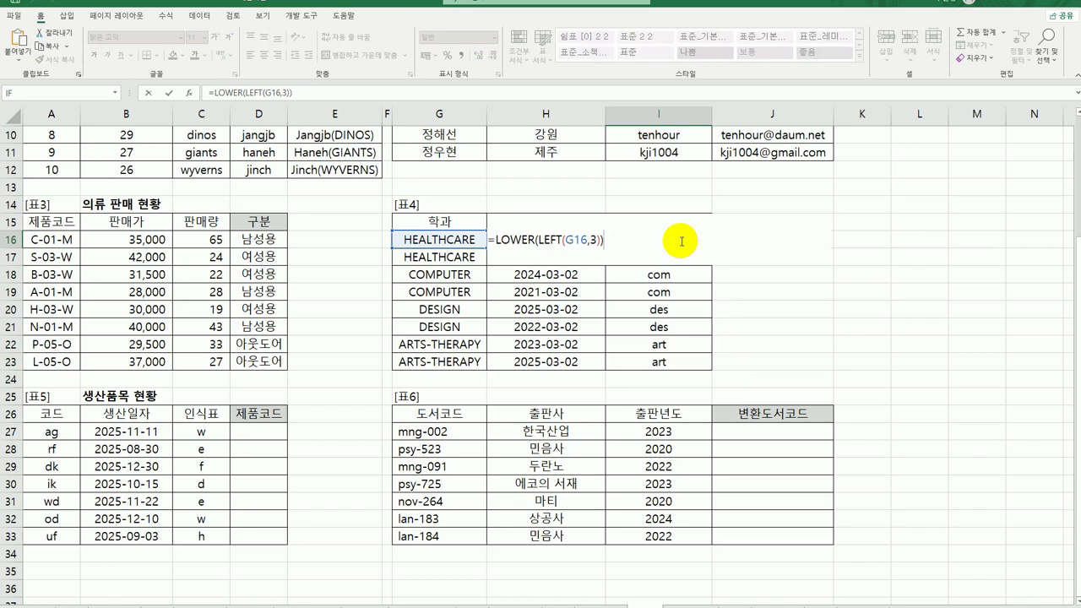
{"action": "type", "text": "&y"}
{"action": "key", "text": "Tab"}
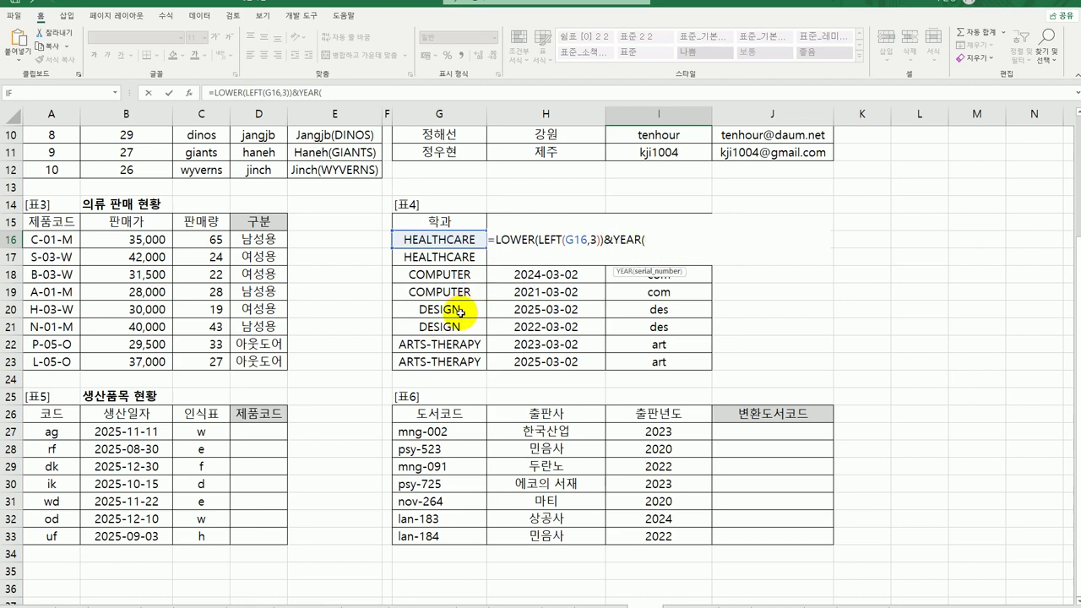
{"action": "left_click", "coordinate": [189, 92]}
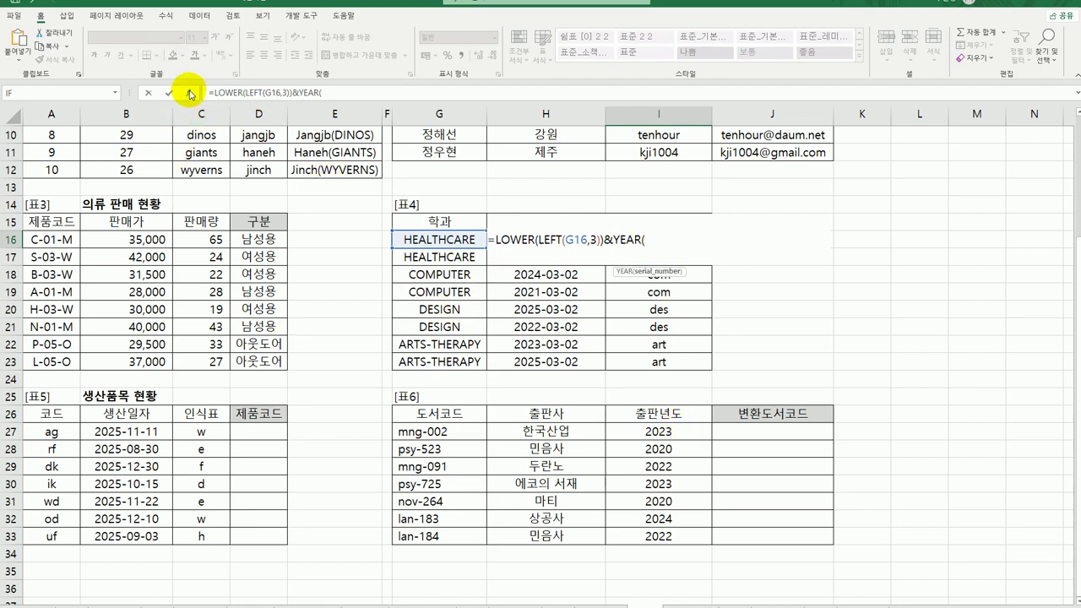
{"action": "left_click", "coordinate": [518, 242]}
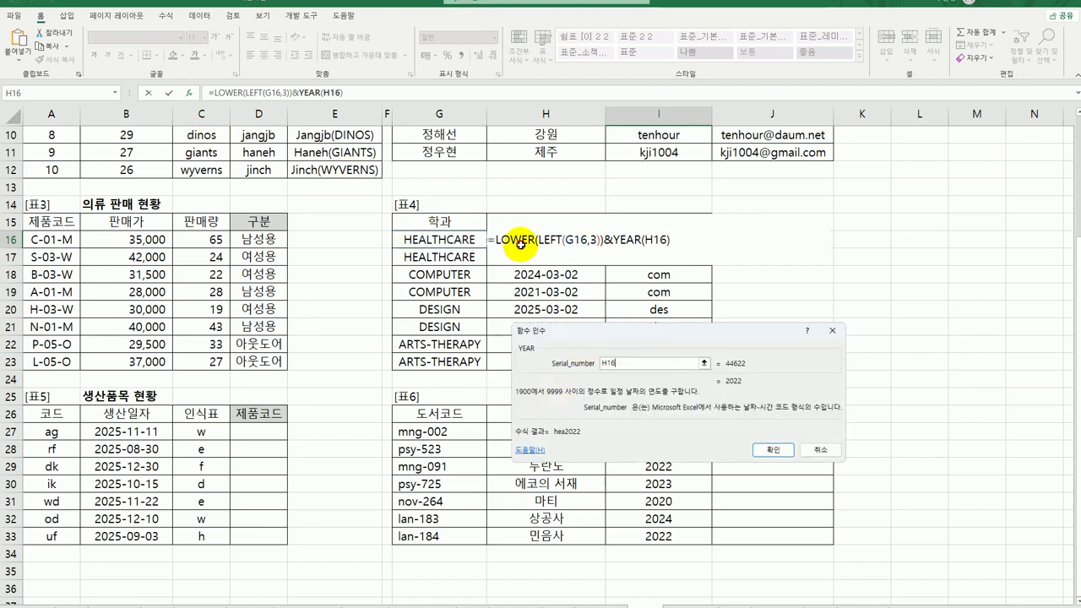
{"action": "left_click", "coordinate": [789, 451]}
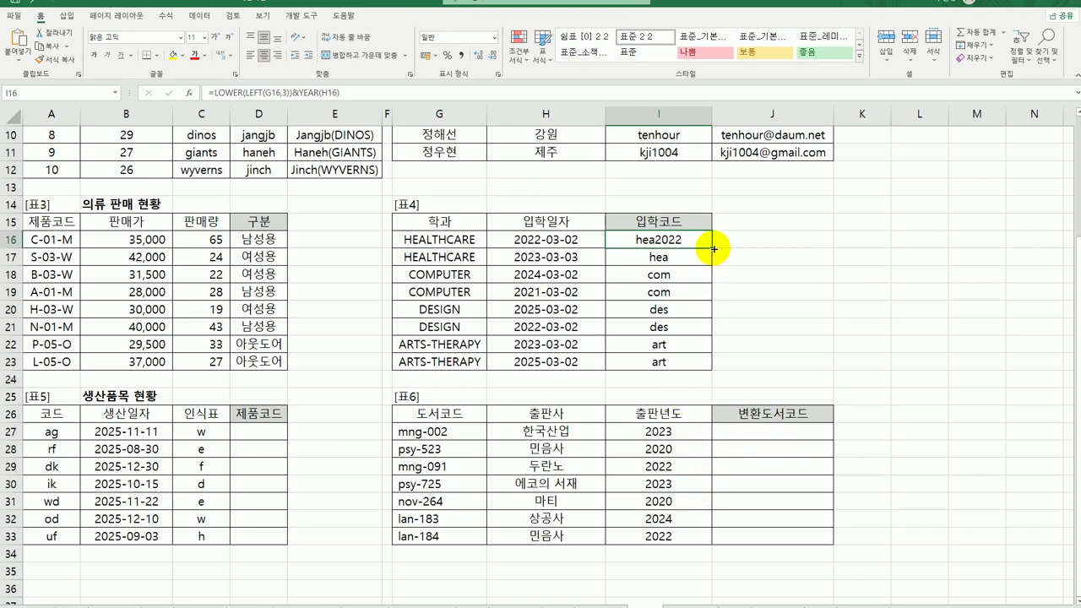
{"action": "left_click_drag", "start_coordinate": [712, 248], "coordinate": [699, 369]}
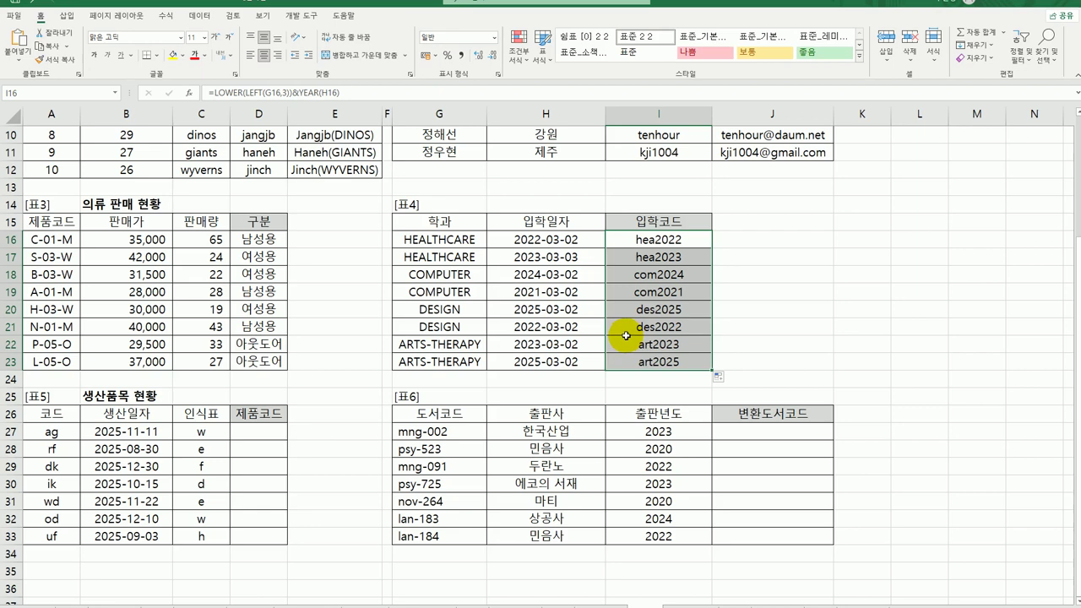
- Enter =UPPER(A27) in cell D27, the first 제품코드 cell of 표5
{"action": "left_click", "coordinate": [257, 431]}
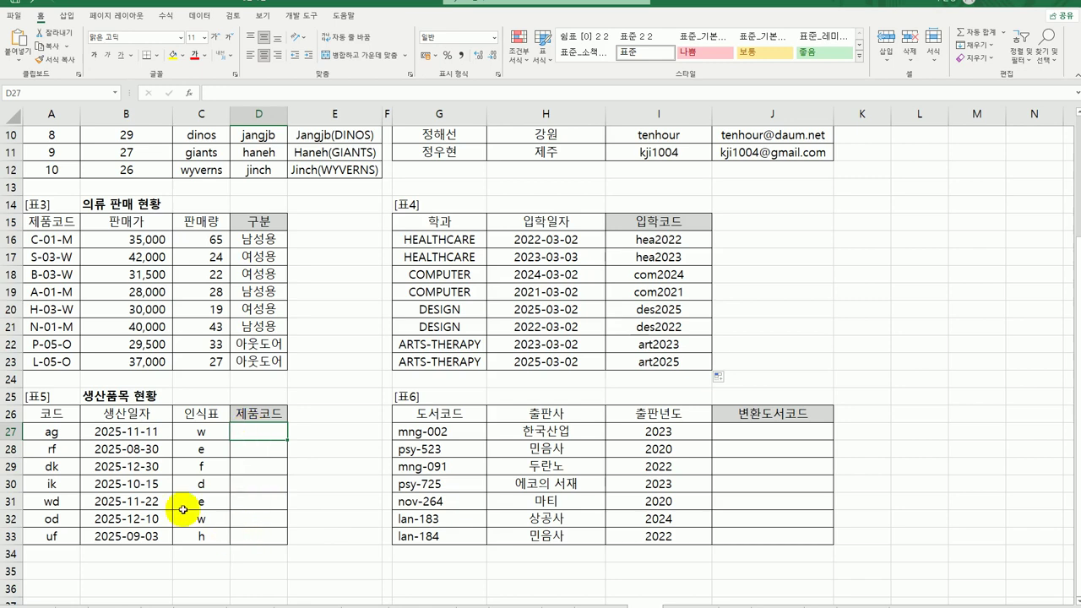
{"action": "left_click", "coordinate": [64, 425]}
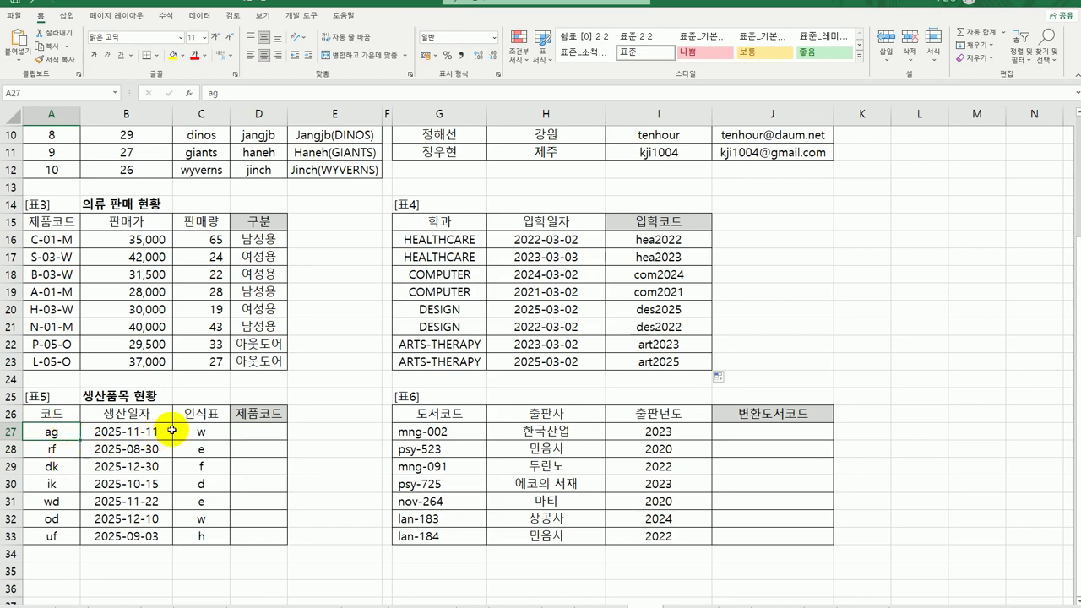
{"action": "left_click", "coordinate": [154, 431]}
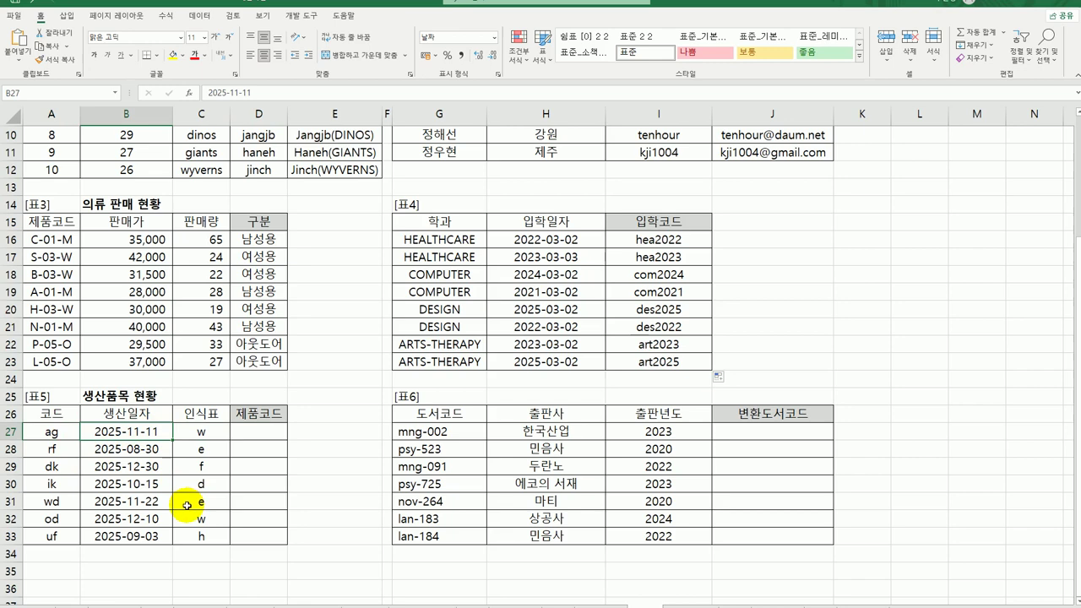
{"action": "left_click", "coordinate": [210, 434]}
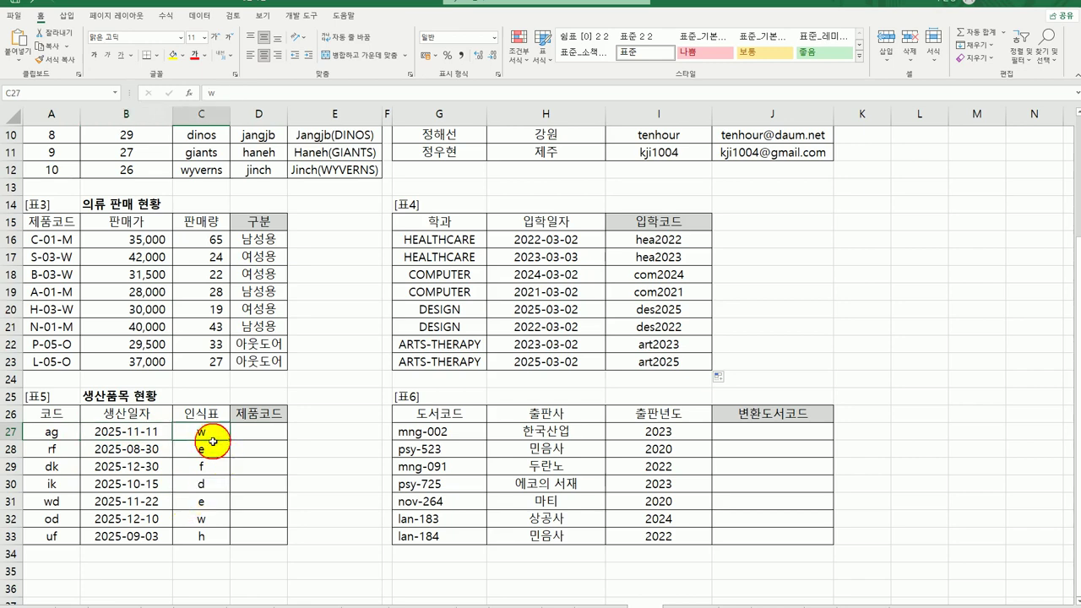
{"action": "left_click", "coordinate": [262, 433]}
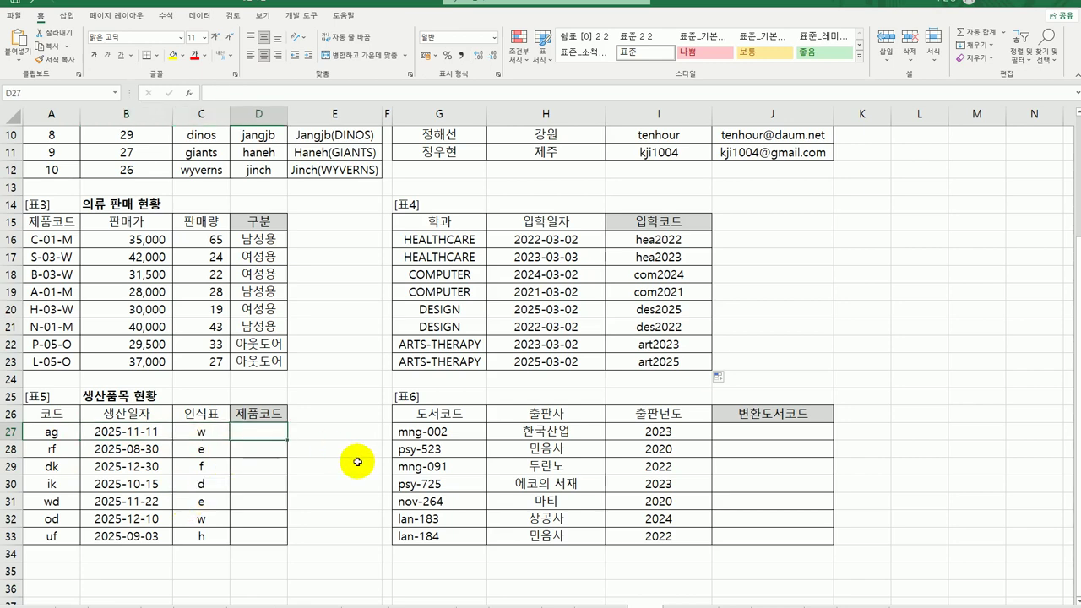
{"action": "type", "text": "="}
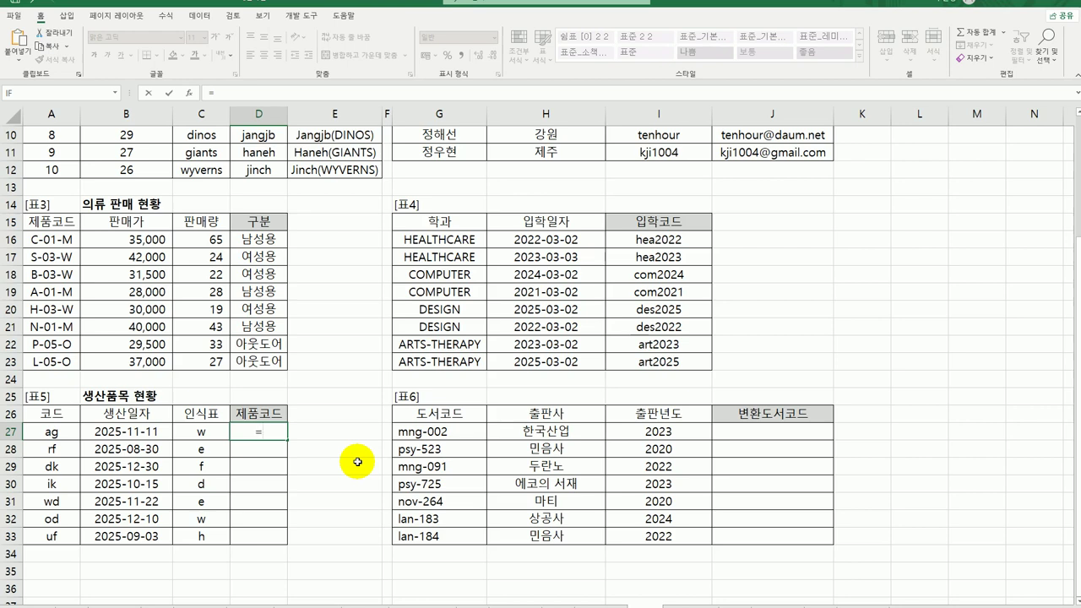
{"action": "type", "text": "upper("}
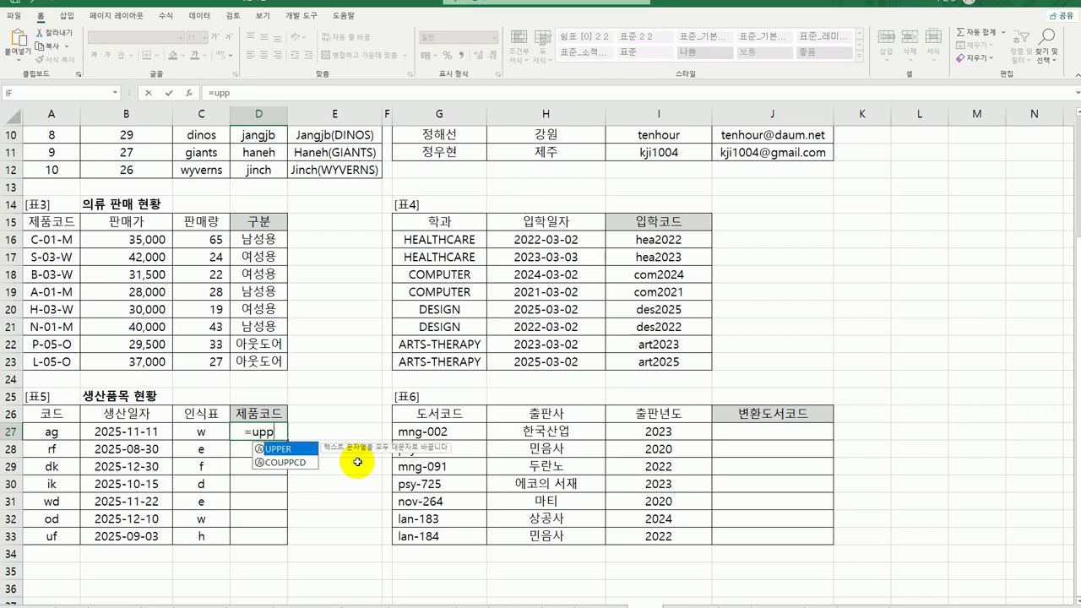
{"action": "left_click", "coordinate": [56, 433]}
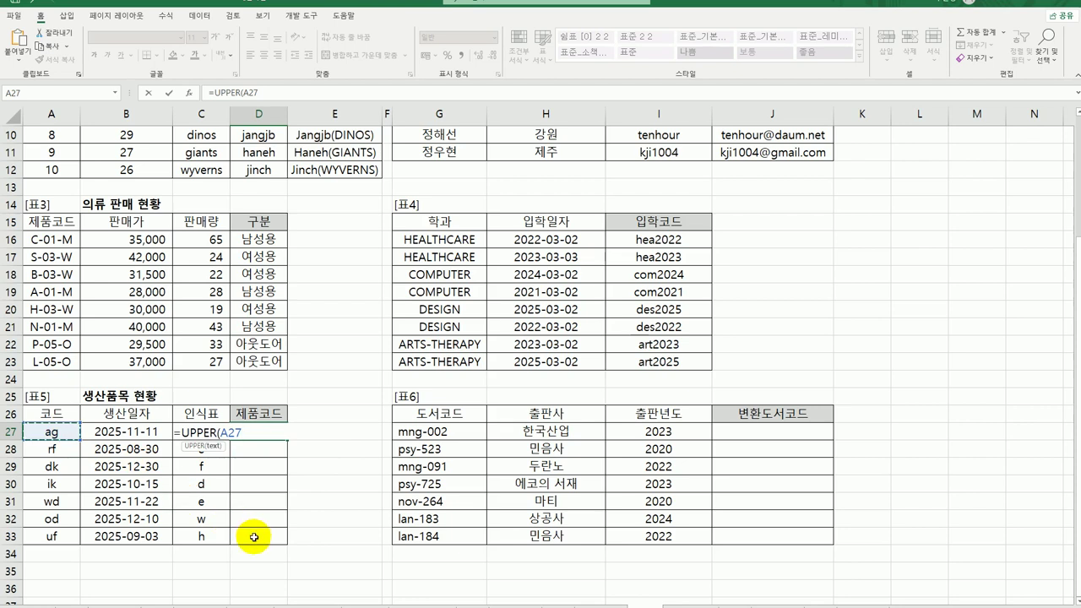
{"action": "type", "text": ")"}
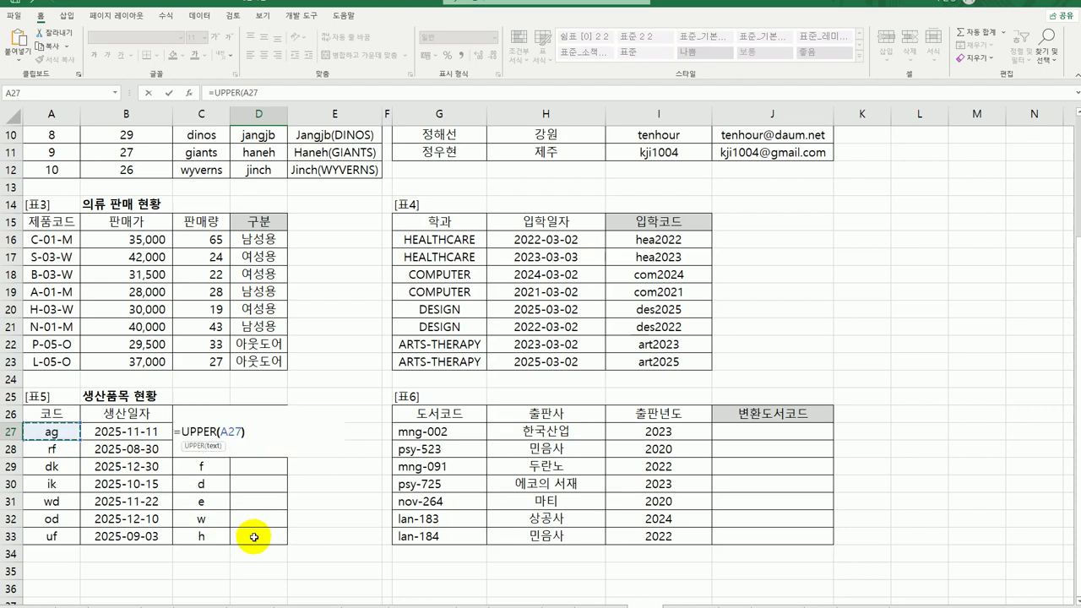
{"action": "key", "text": "Return"}
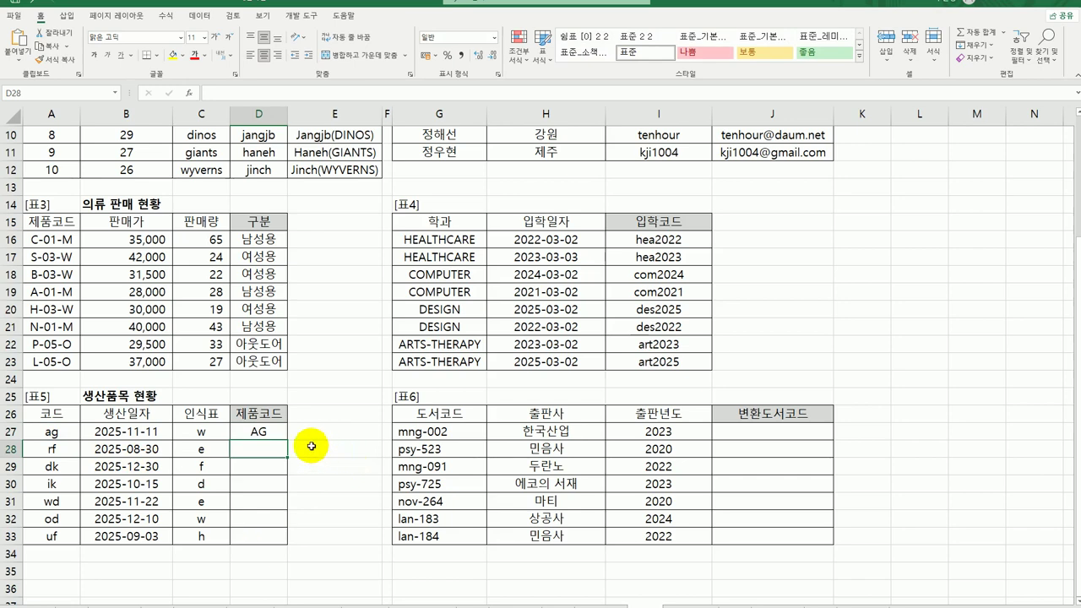
- Append &"-"&UPPER(C27) to the UPPER formula in D27
{"action": "double_click", "coordinate": [267, 433]}
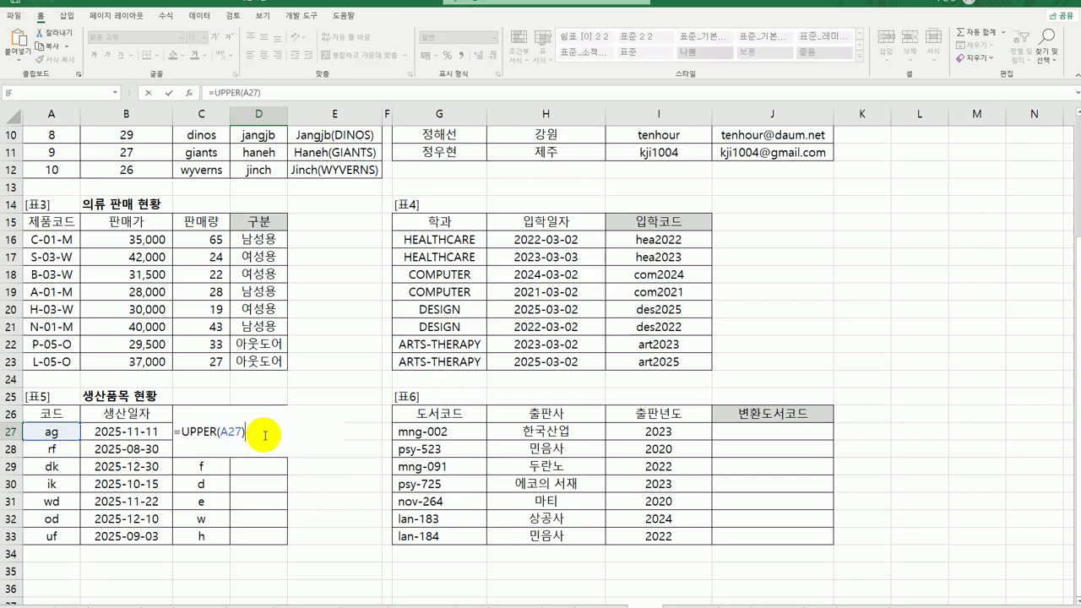
{"action": "type", "text": "&"}
{"action": "type", "text": "\"-\""}
{"action": "type", "text": "&"}
{"action": "type", "text": "upp"}
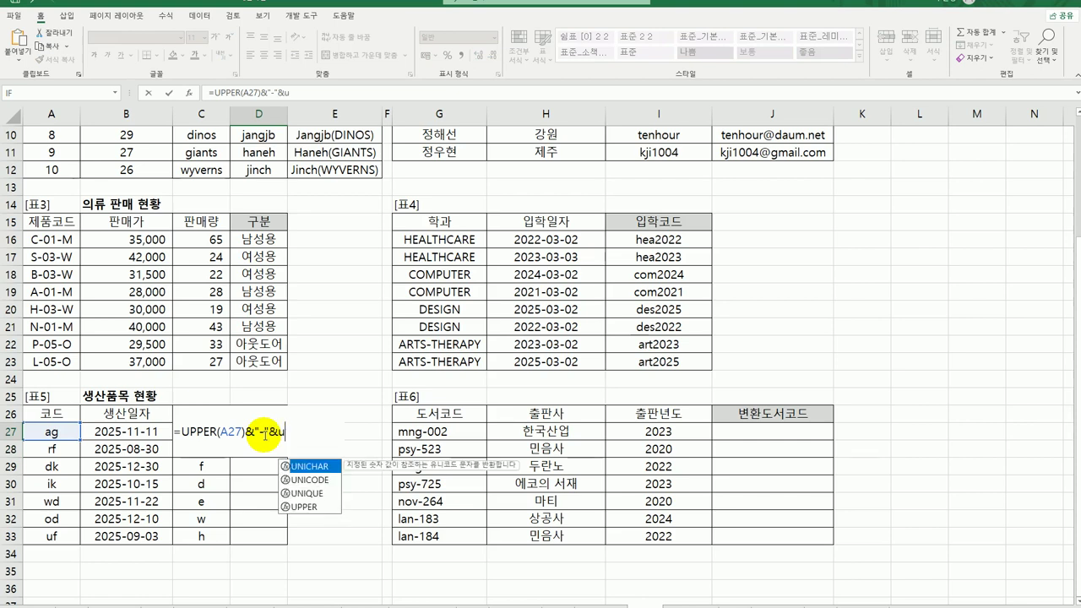
{"action": "key", "text": "Tab"}
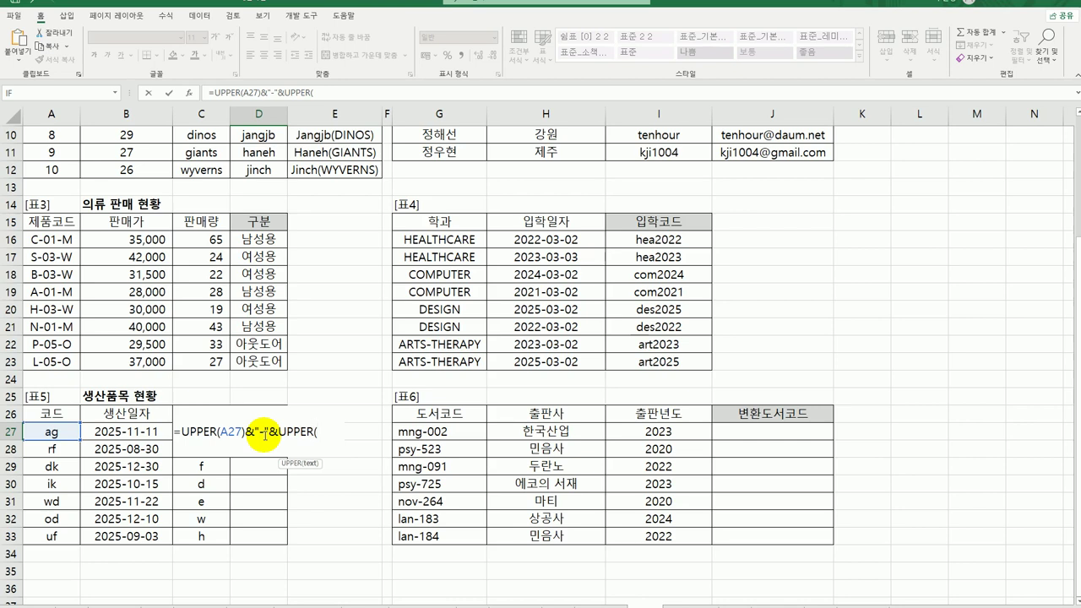
{"action": "type", "text": "c27)"}
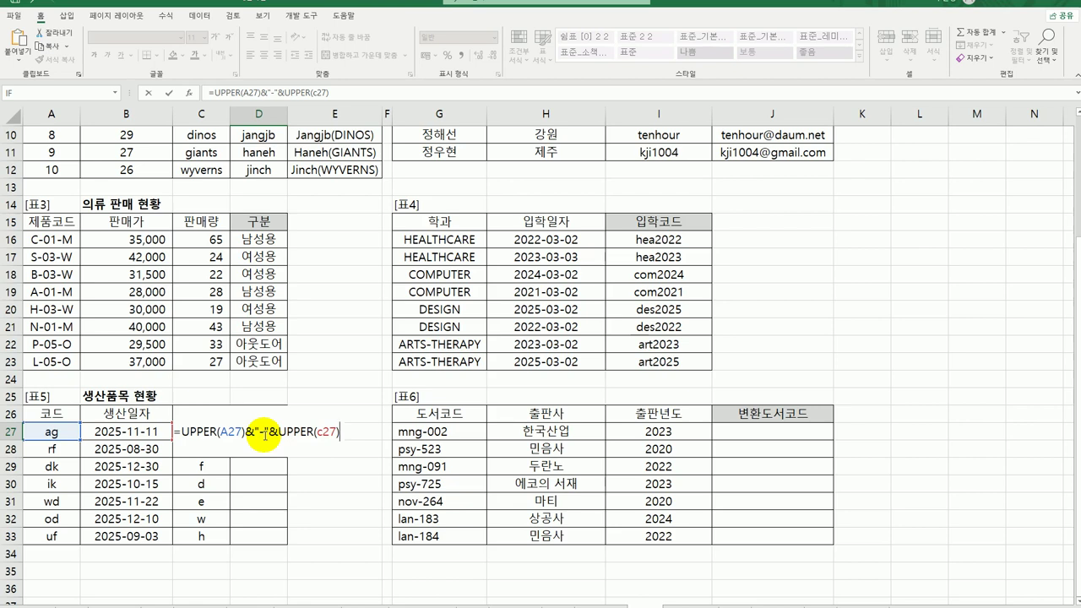
{"action": "key", "text": "Return"}
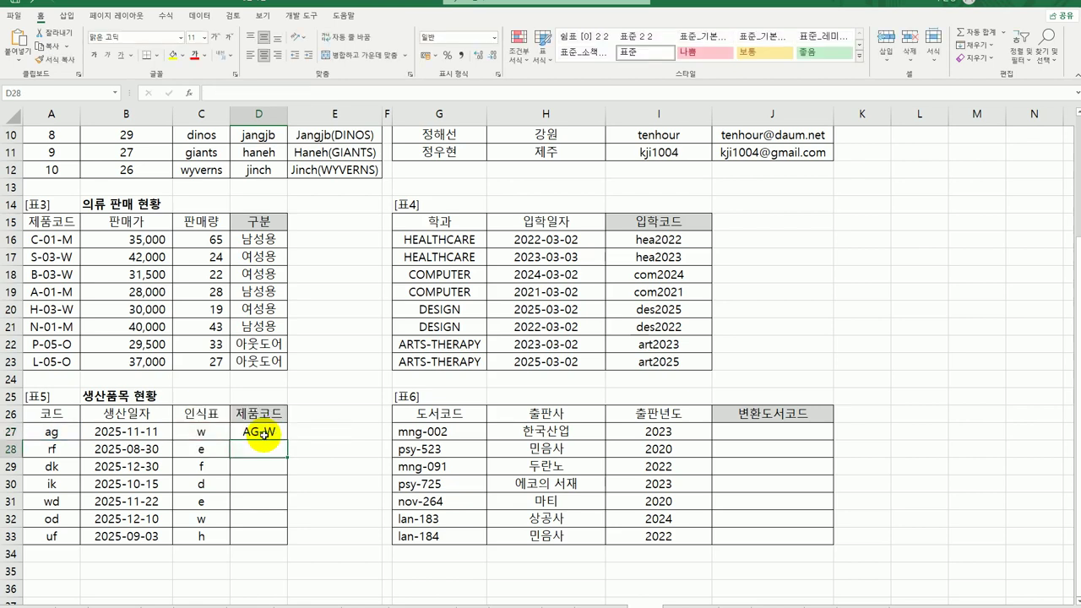
- Insert MONTH(B27)&"-"& before UPPER(C27) in D27, giving =UPPER(A27)&"-"&MONTH(B27)&"-"&UPPER(C27)
{"action": "left_click", "coordinate": [263, 433]}
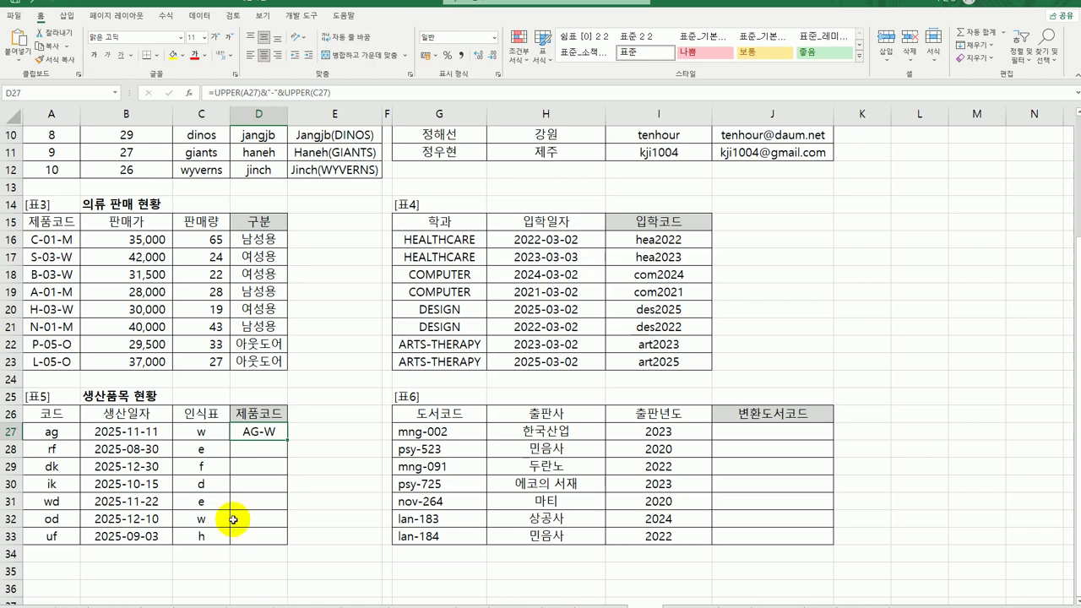
{"action": "double_click", "coordinate": [263, 432]}
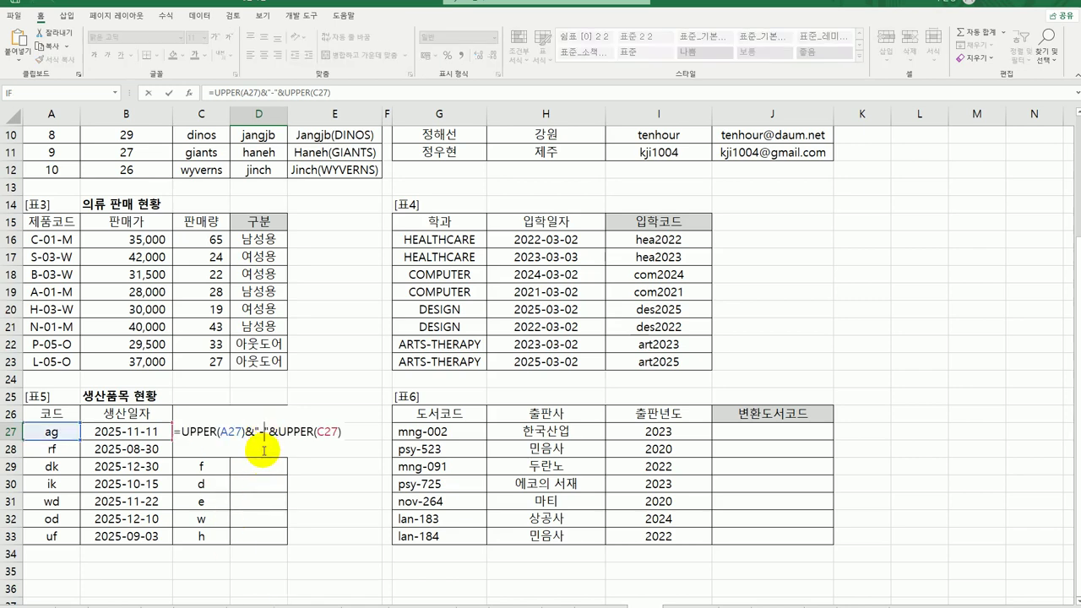
{"action": "left_click", "coordinate": [279, 432]}
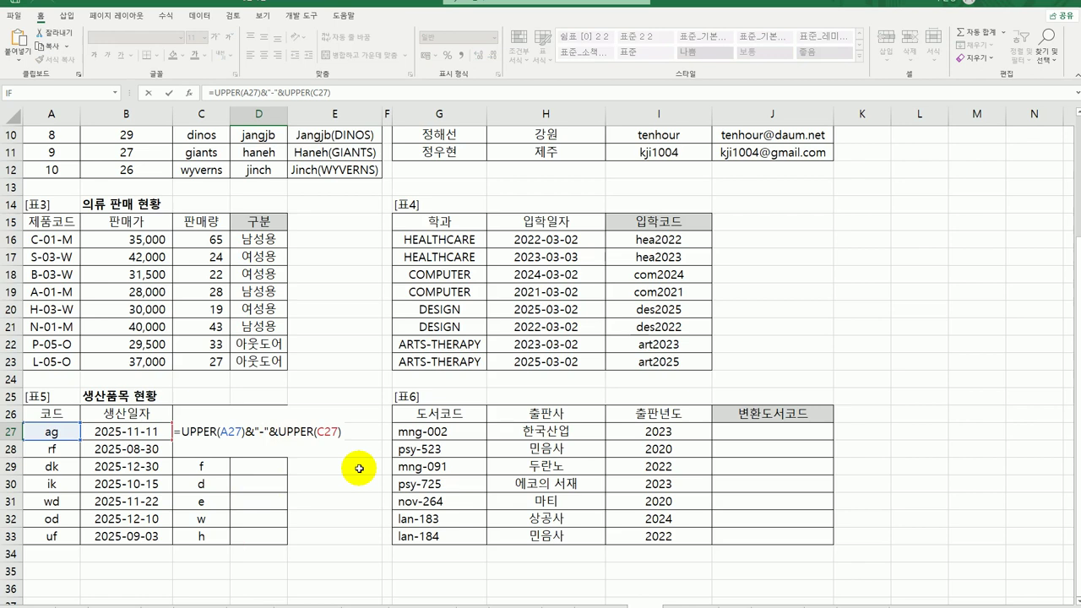
{"action": "type", "text": "mon"}
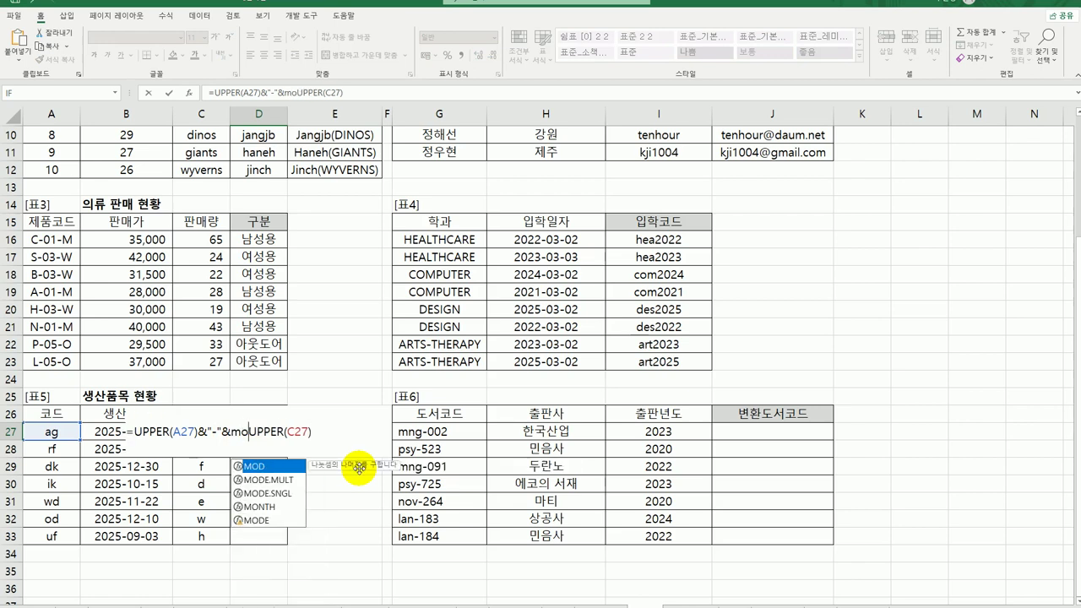
{"action": "key", "text": "Tab"}
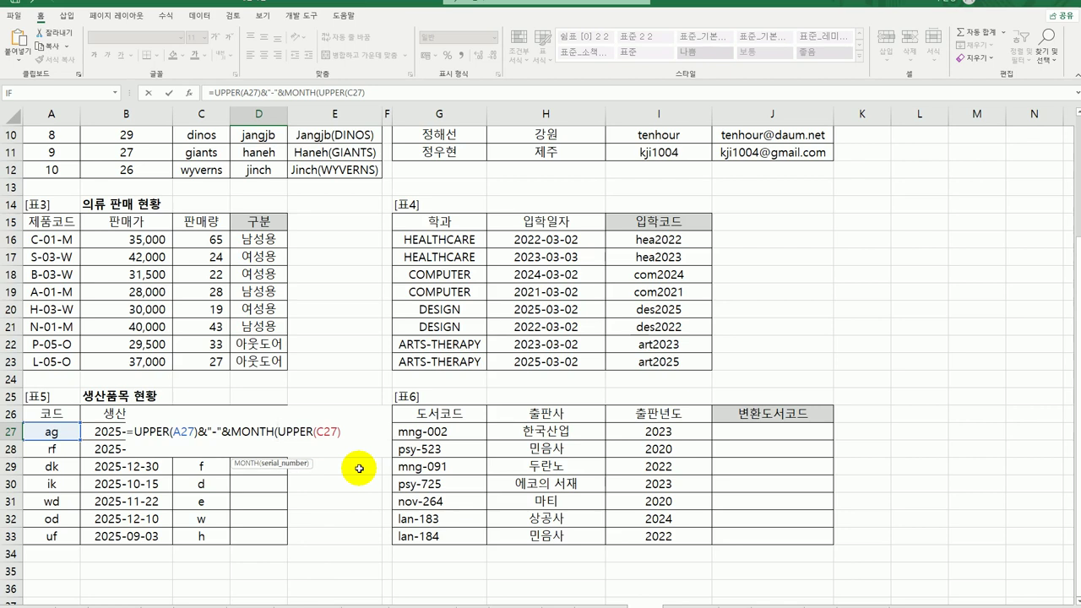
{"action": "left_click", "coordinate": [94, 432]}
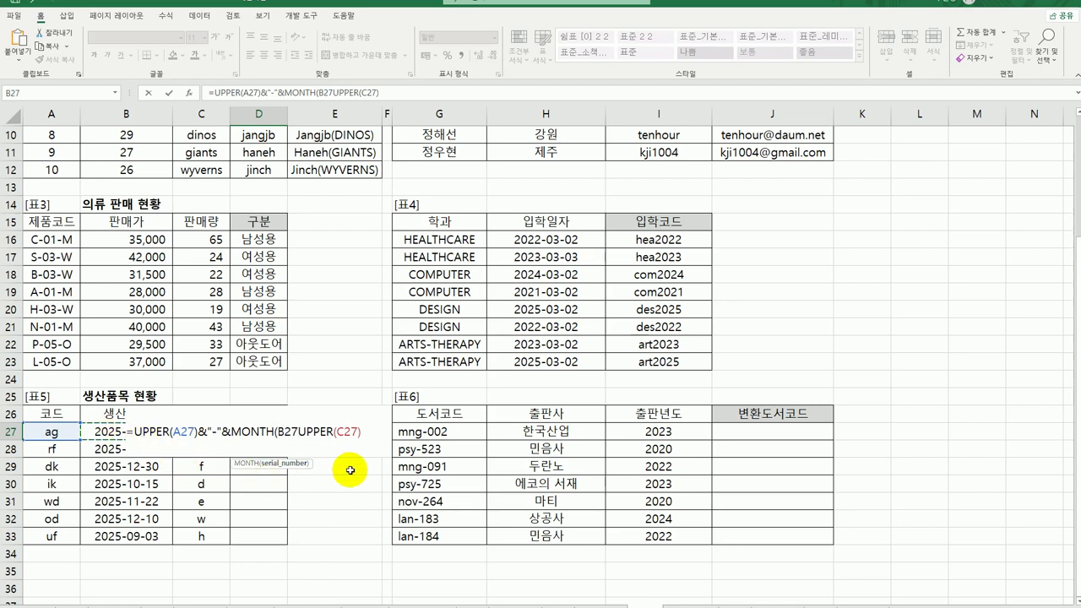
{"action": "type", "text": ")"}
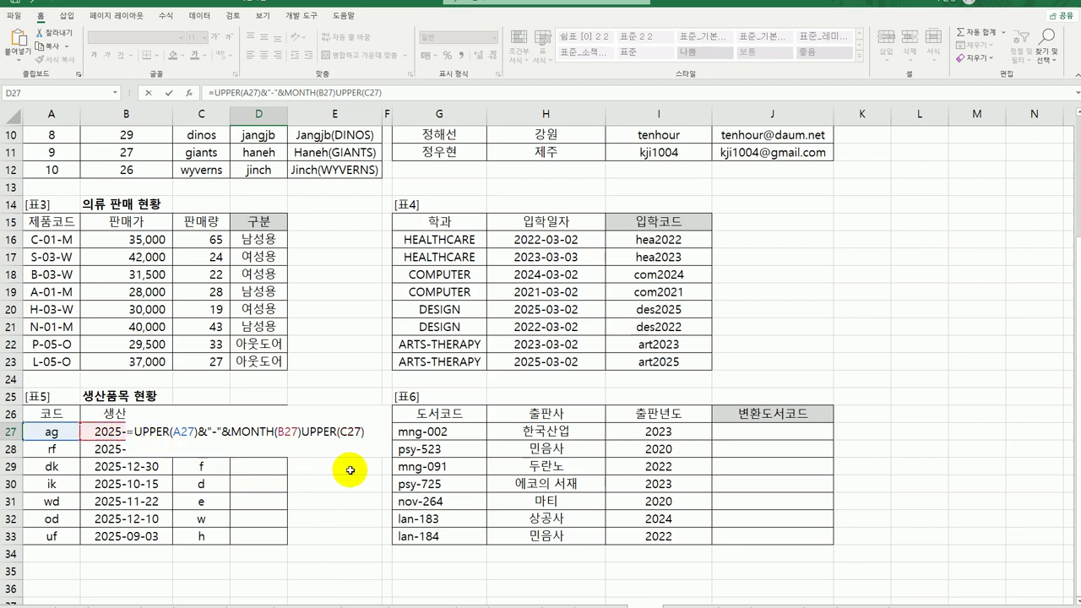
{"action": "type", "text": "&\"-\""}
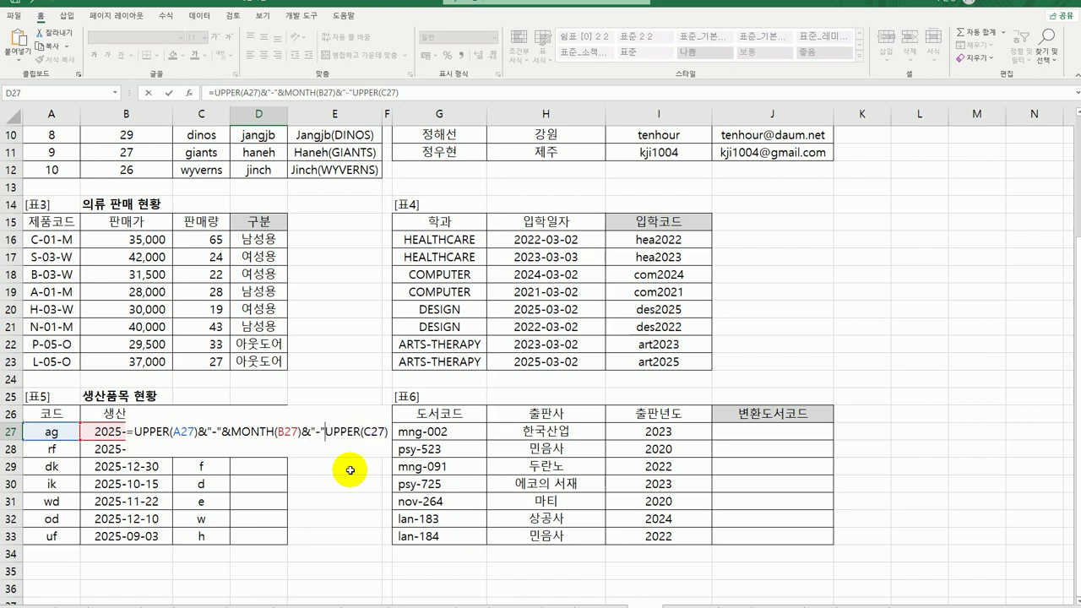
{"action": "type", "text": "&"}
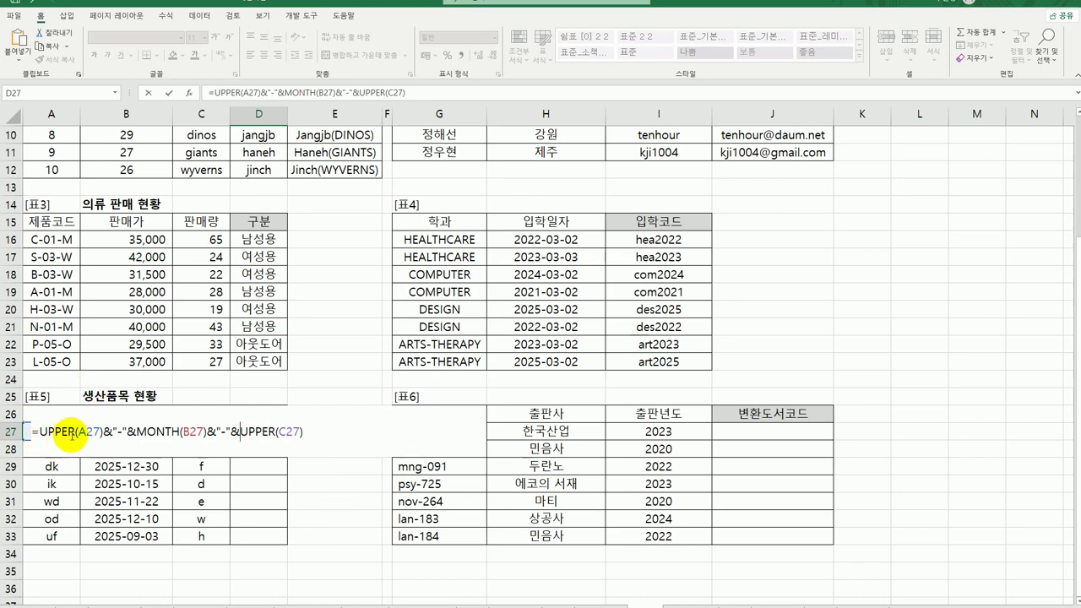
{"action": "left_click", "coordinate": [69, 434]}
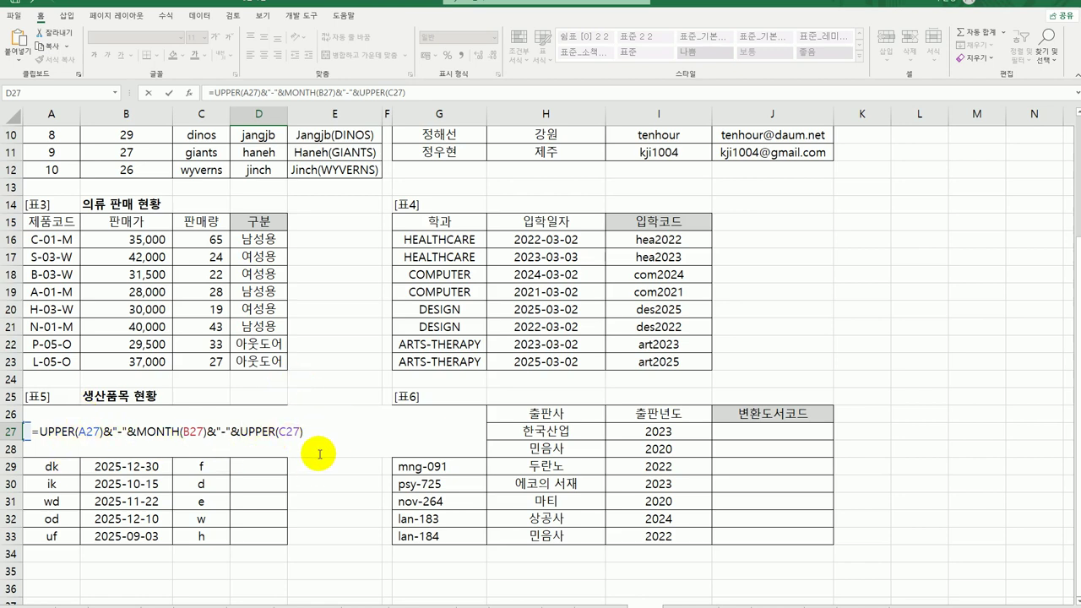
{"action": "key", "text": "Return"}
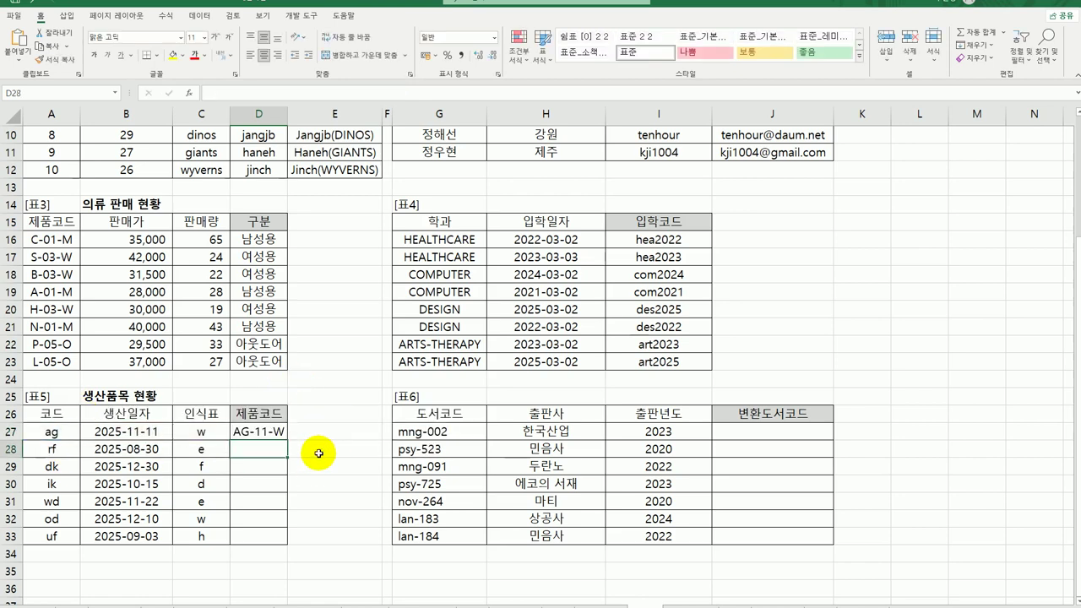
- Fill the D27 formula down through D33 and check the codes against the 코드, 생산일자 and 인식표 columns
{"action": "left_click", "coordinate": [278, 435]}
{"action": "left_click_drag", "start_coordinate": [287, 438], "coordinate": [284, 543]}
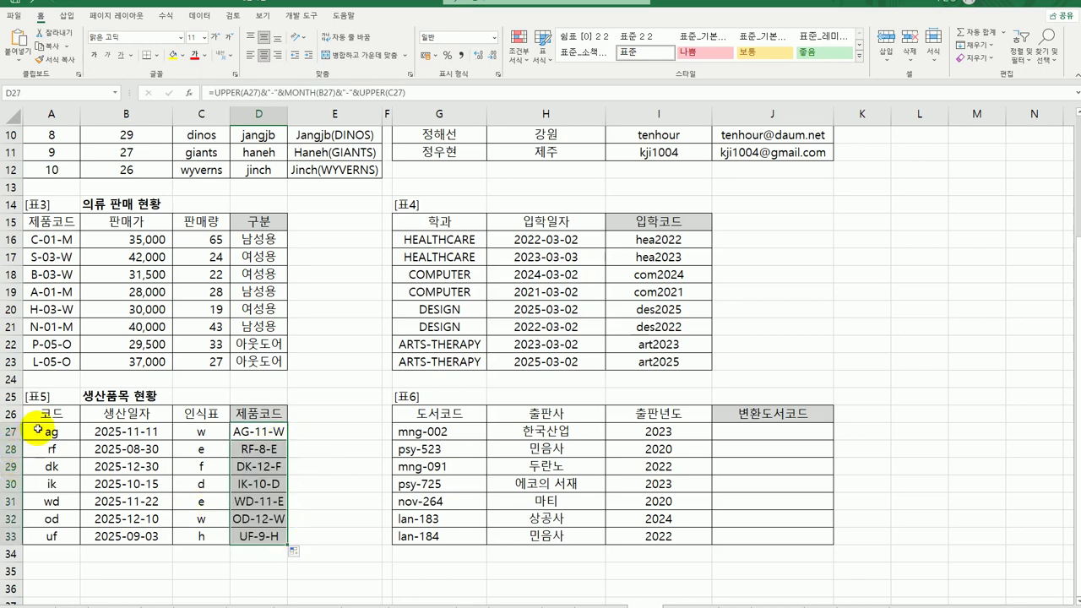
{"action": "left_click_drag", "start_coordinate": [51, 431], "coordinate": [42, 533]}
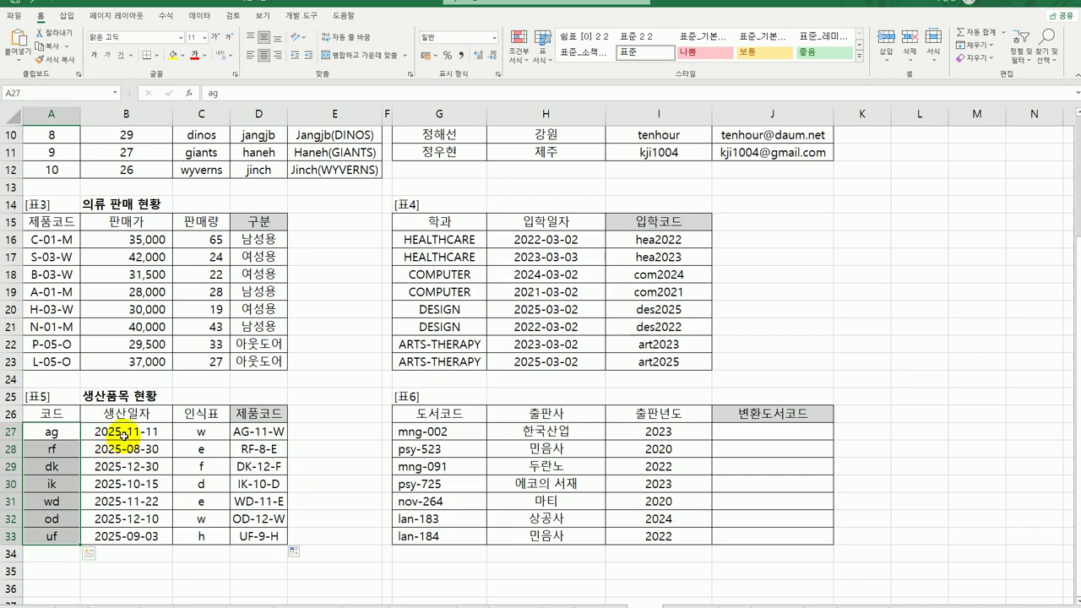
{"action": "left_click_drag", "start_coordinate": [122, 431], "coordinate": [116, 538]}
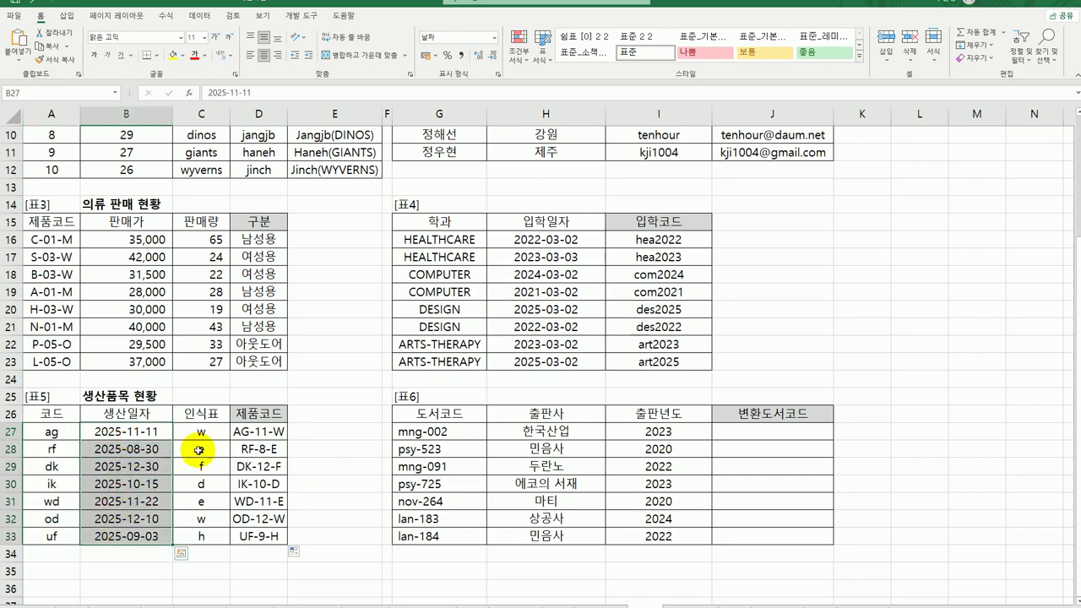
{"action": "left_click_drag", "start_coordinate": [200, 431], "coordinate": [201, 534]}
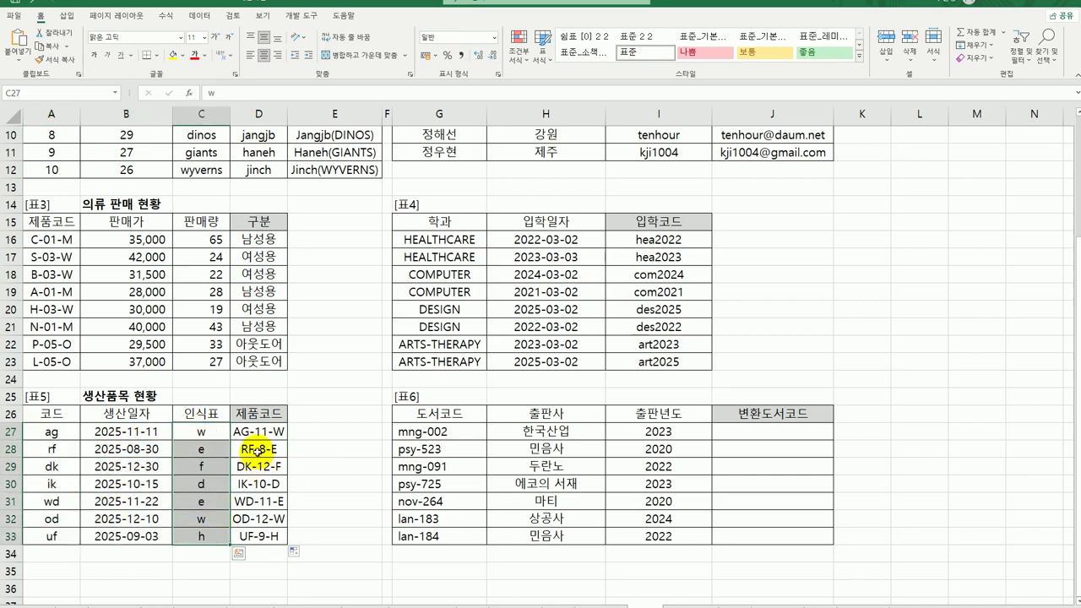
{"action": "left_click", "coordinate": [258, 431]}
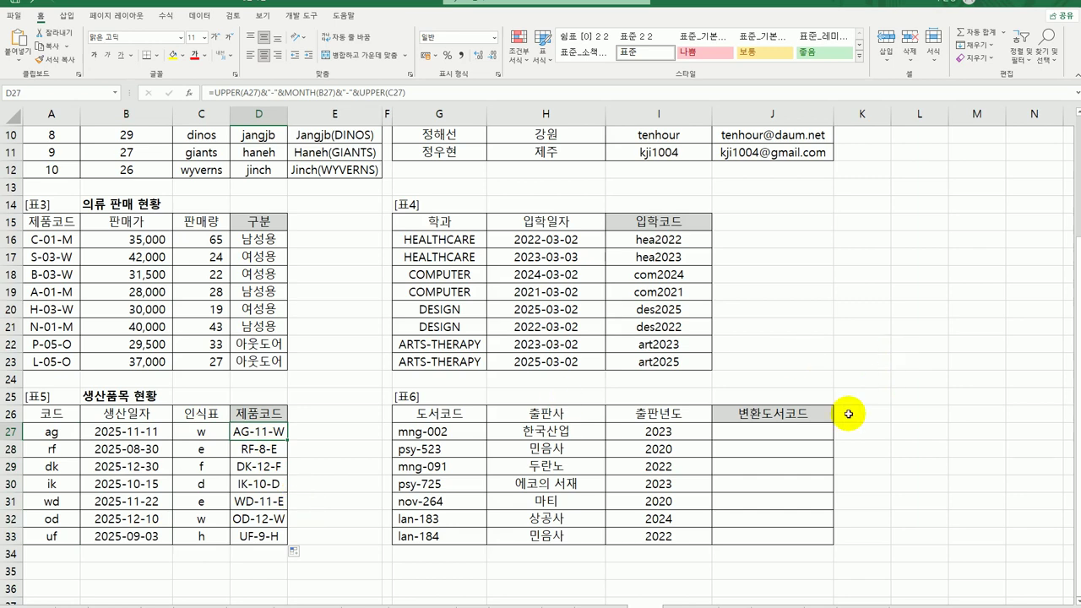
- Enter =TRIM(G27) in J27, the first 변환도서코드 cell of 표6, and fill it down through J33
{"action": "left_click", "coordinate": [816, 430]}
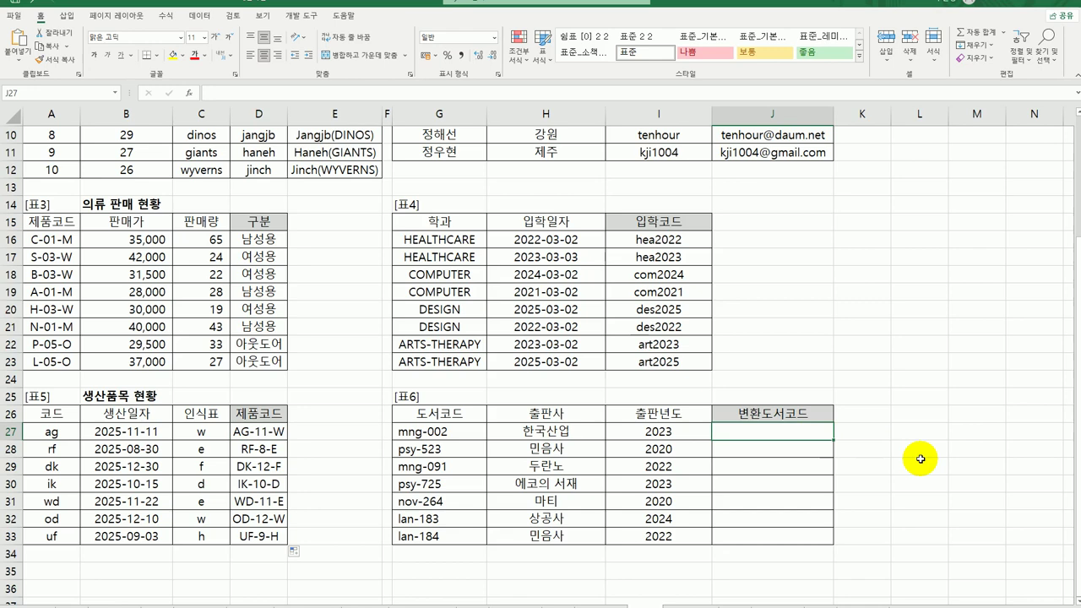
{"action": "type", "text": "=tri"}
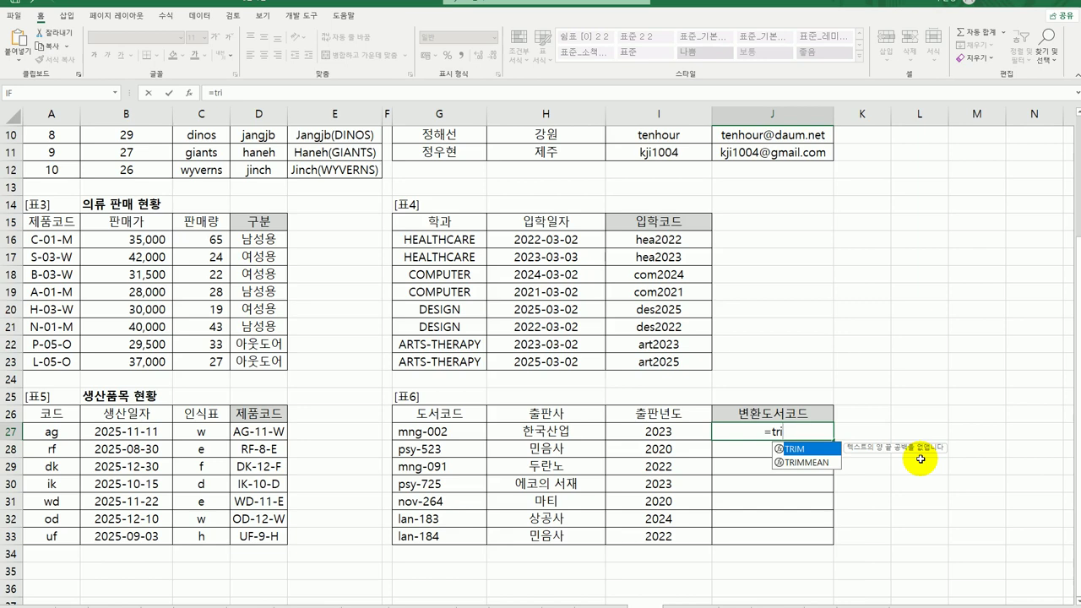
{"action": "key", "text": "Tab"}
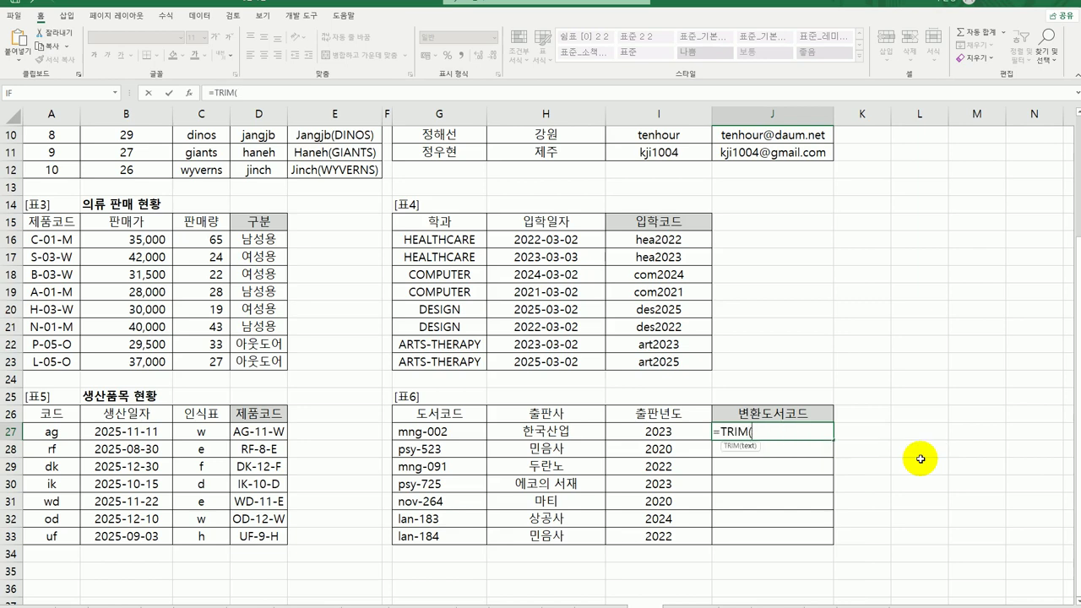
{"action": "left_click", "coordinate": [457, 432]}
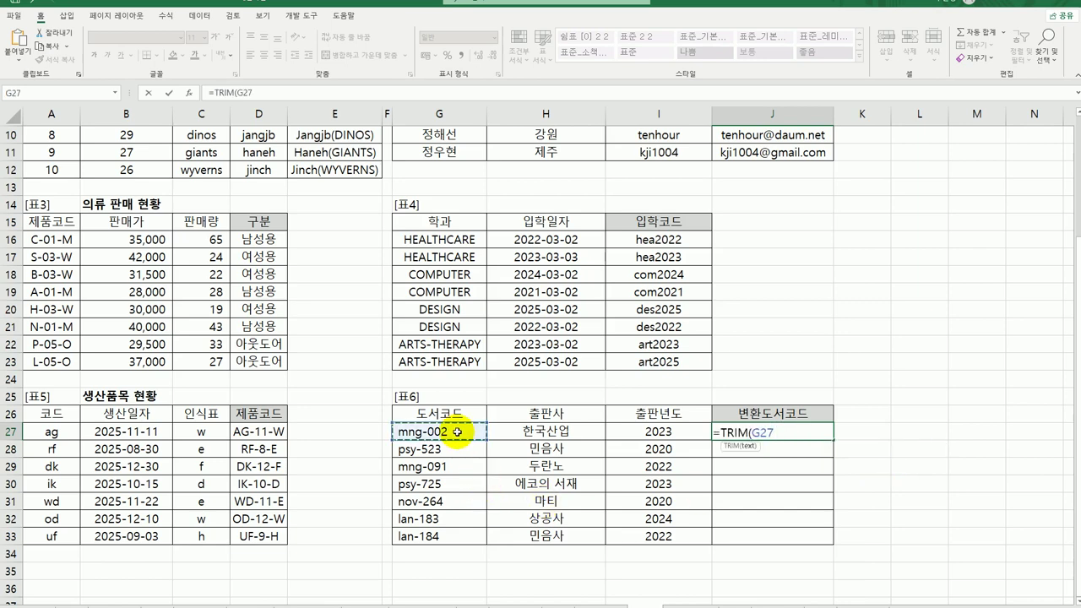
{"action": "type", "text": ")"}
{"action": "key", "text": "Return"}
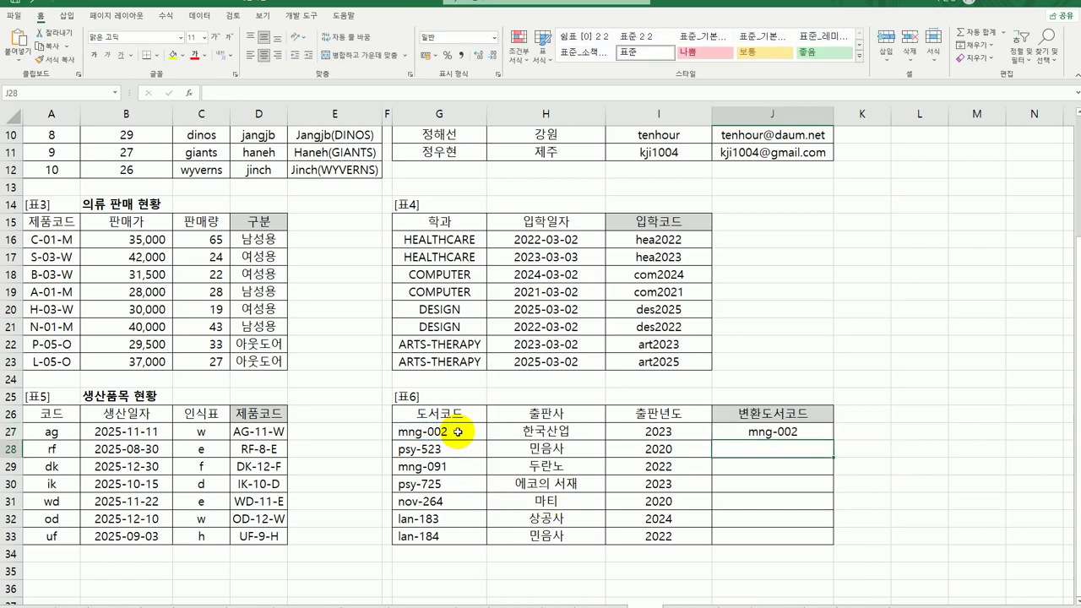
{"action": "left_click", "coordinate": [732, 431]}
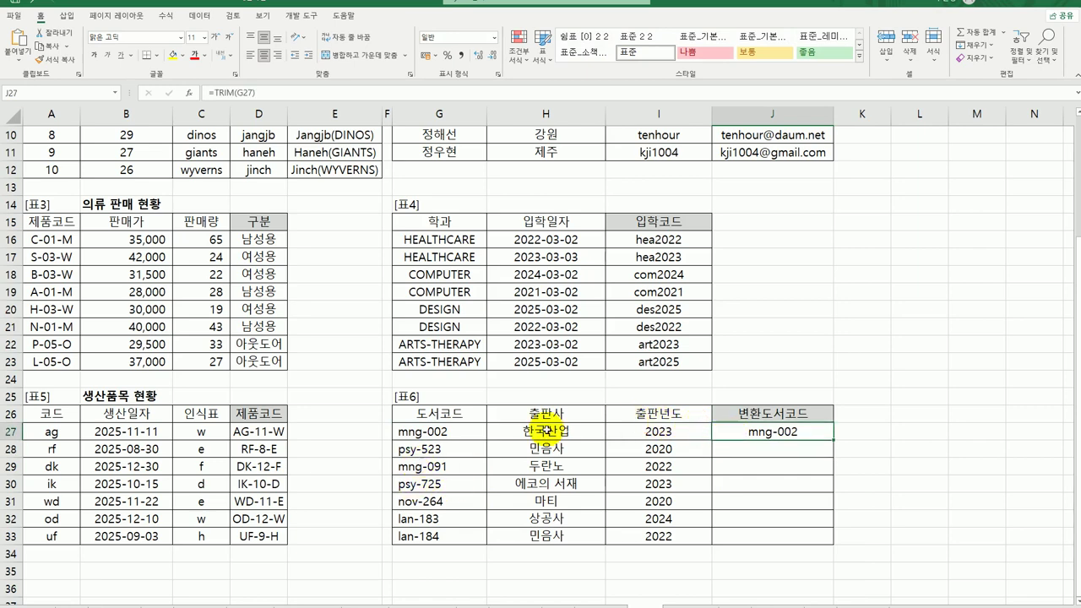
{"action": "left_click_drag", "start_coordinate": [833, 439], "coordinate": [810, 540]}
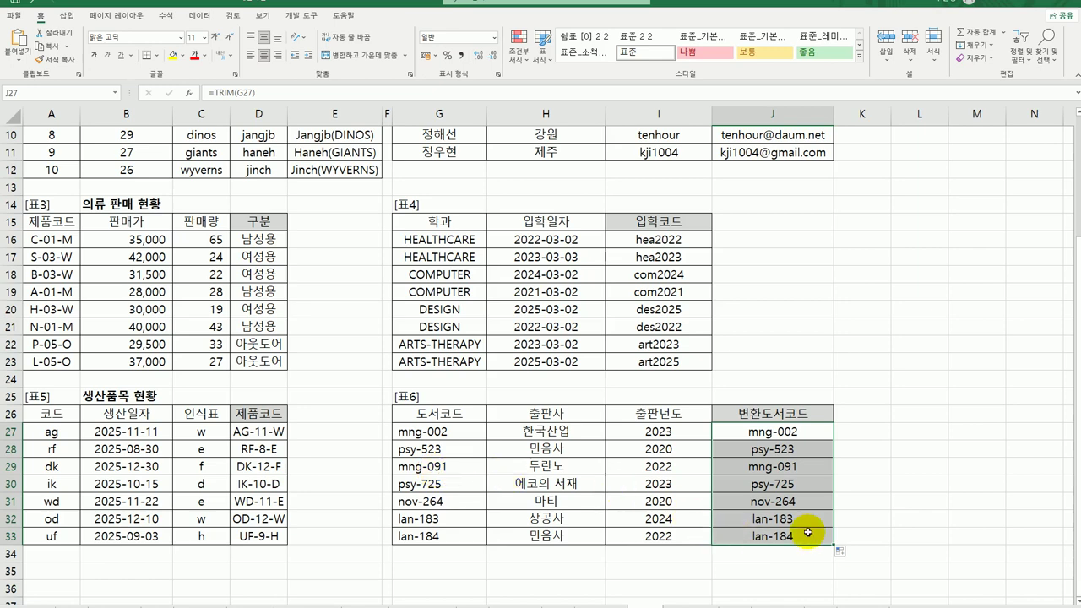
- Wrap the J27 formula in the UPPER function, giving =UPPER(TRIM(G27))
{"action": "double_click", "coordinate": [750, 432]}
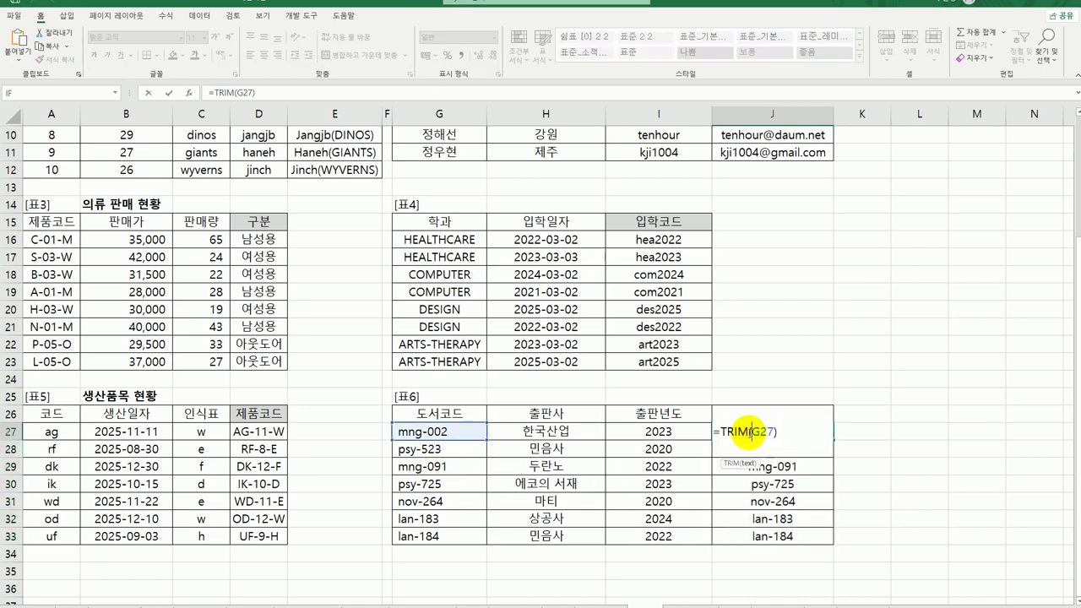
{"action": "key", "text": "Left"}
{"action": "key", "text": "Left"}
{"action": "key", "text": "Left"}
{"action": "key", "text": "Left"}
{"action": "key", "text": "Left"}
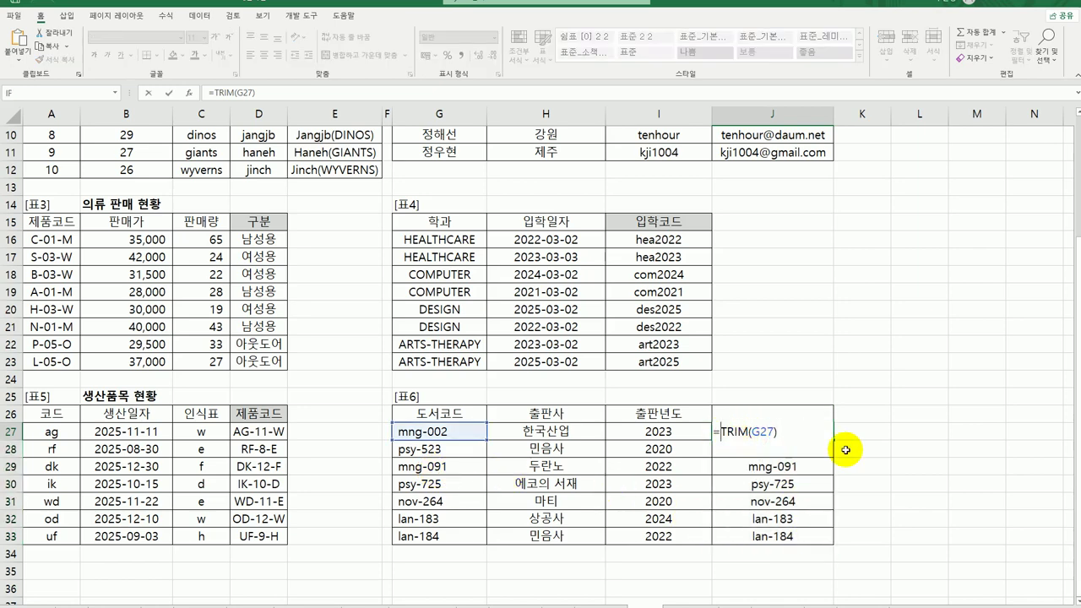
{"action": "type", "text": "upper("}
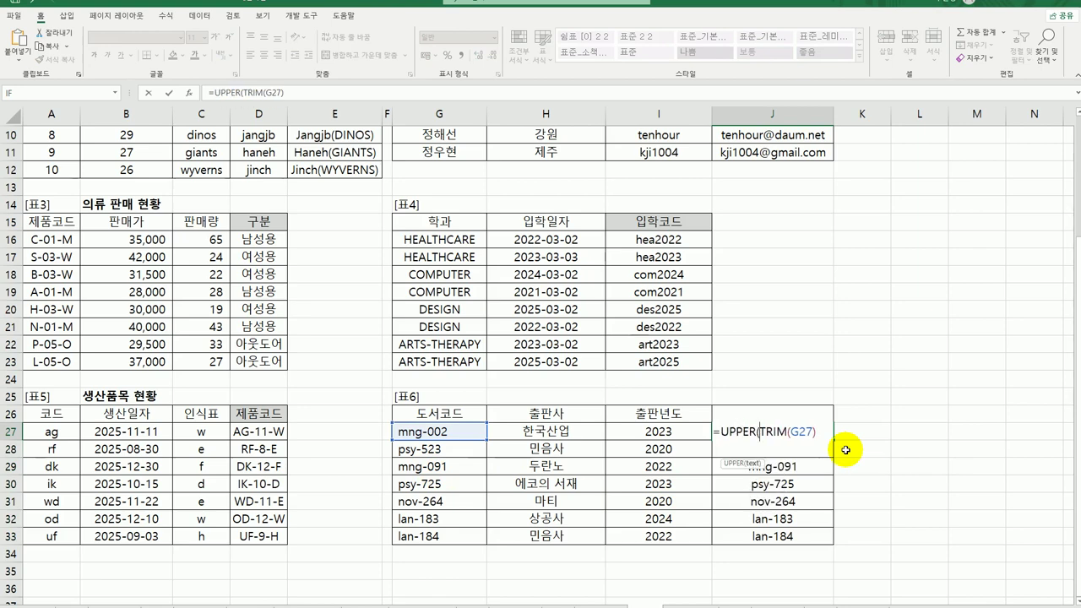
{"action": "key", "text": "End"}
{"action": "type", "text": ")"}
{"action": "key", "text": "Return"}
- Fill the UPPER(TRIM()) formula from J27 down through J33
{"action": "key", "text": "Up"}
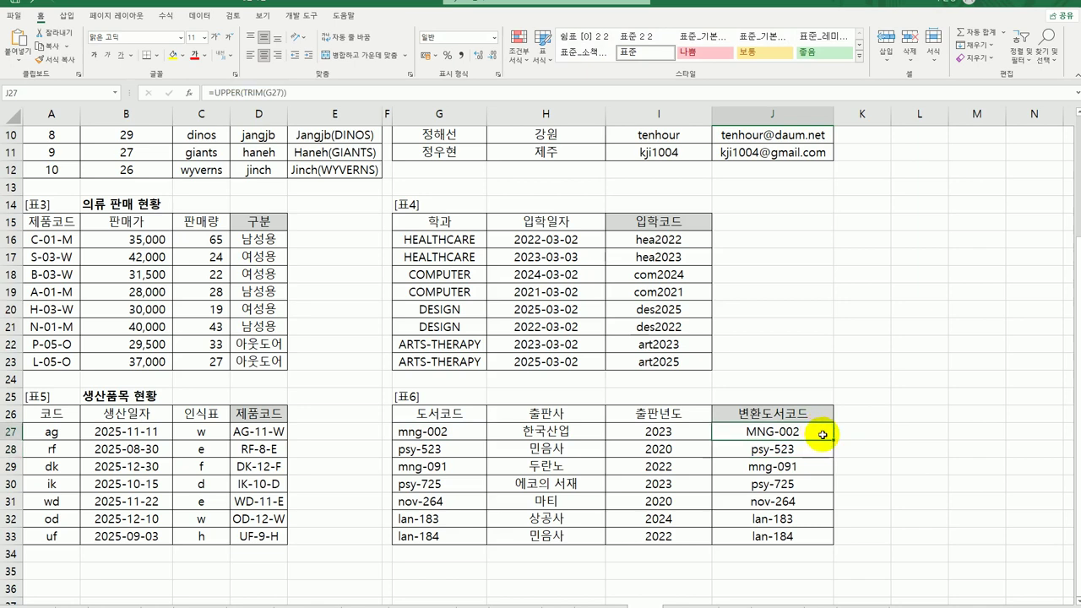
{"action": "left_click", "coordinate": [817, 539], "text": "shift"}
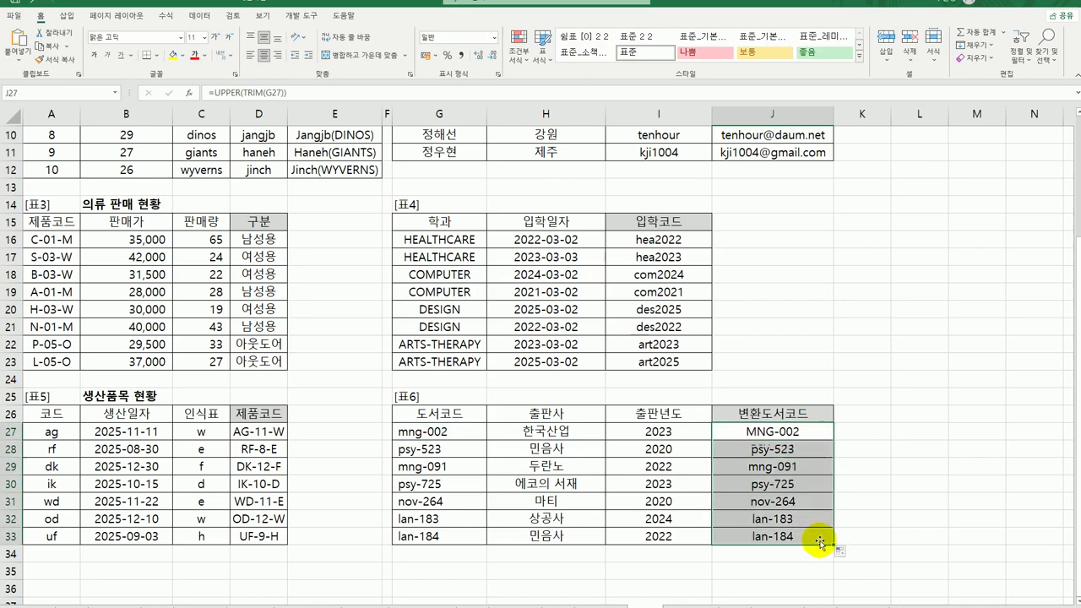
{"action": "key", "text": "ctrl+d"}
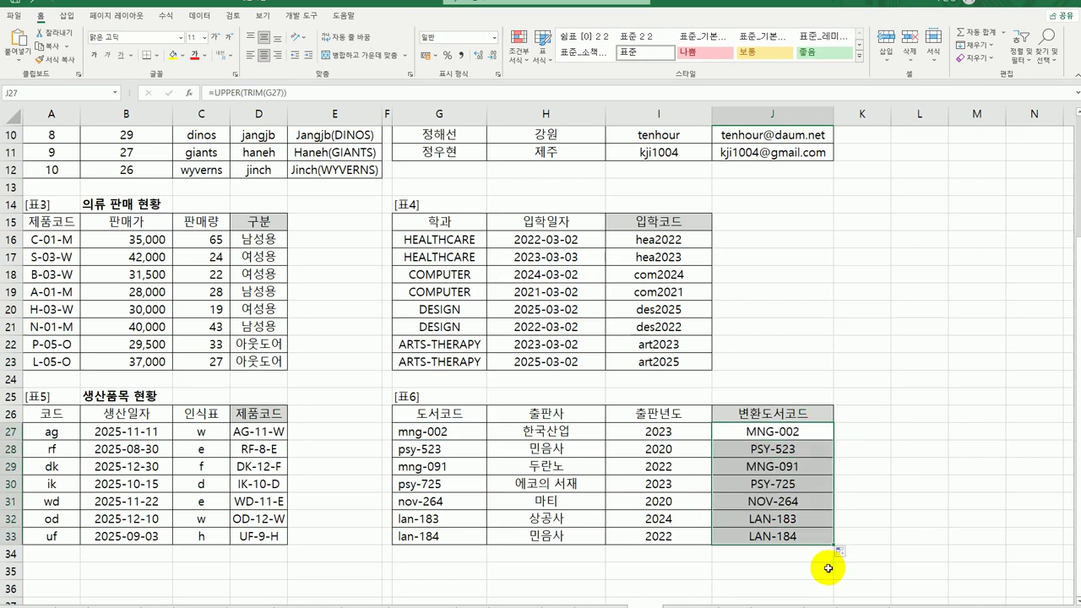
- Append &"-KR" to the J27 formula, giving =UPPER(TRIM(G27))&"-KR", and fill it down through J33
{"action": "double_click", "coordinate": [797, 430]}
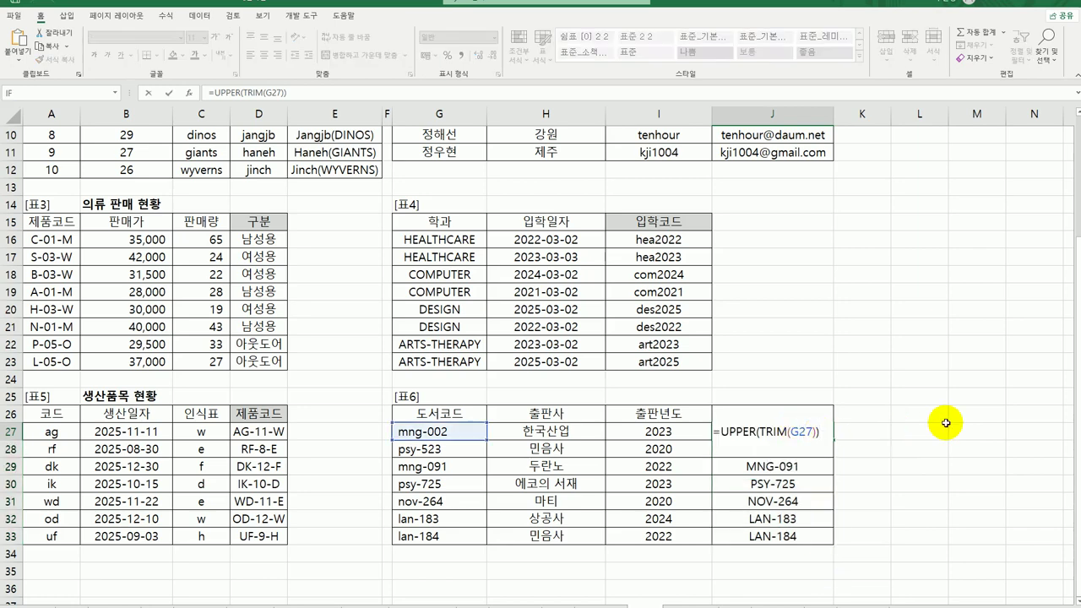
{"action": "type", "text": "&\"-"}
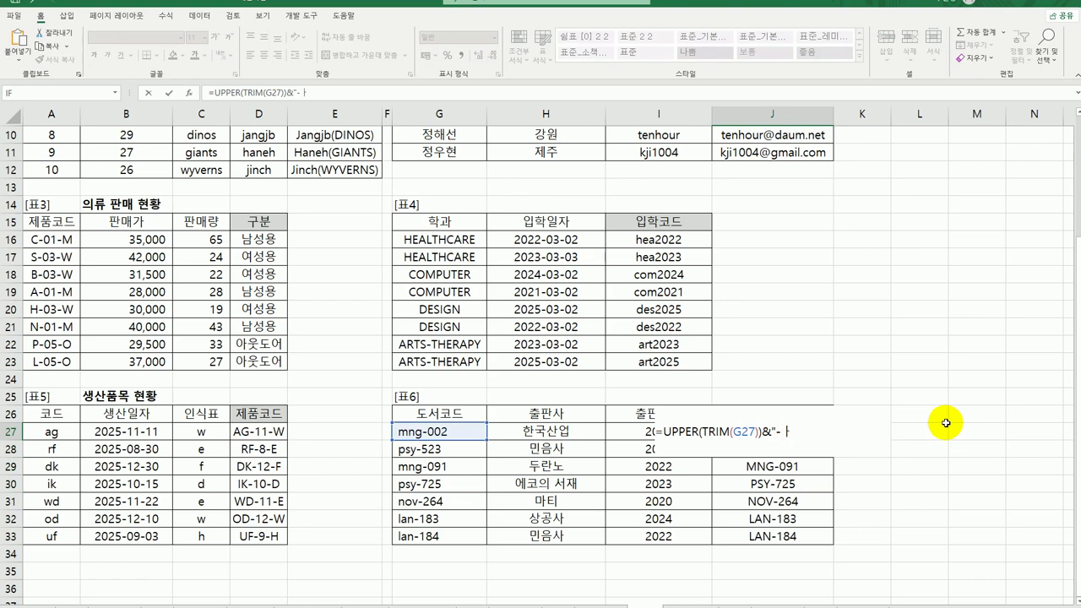
{"action": "type", "text": "KR\""}
{"action": "key", "text": "Return"}
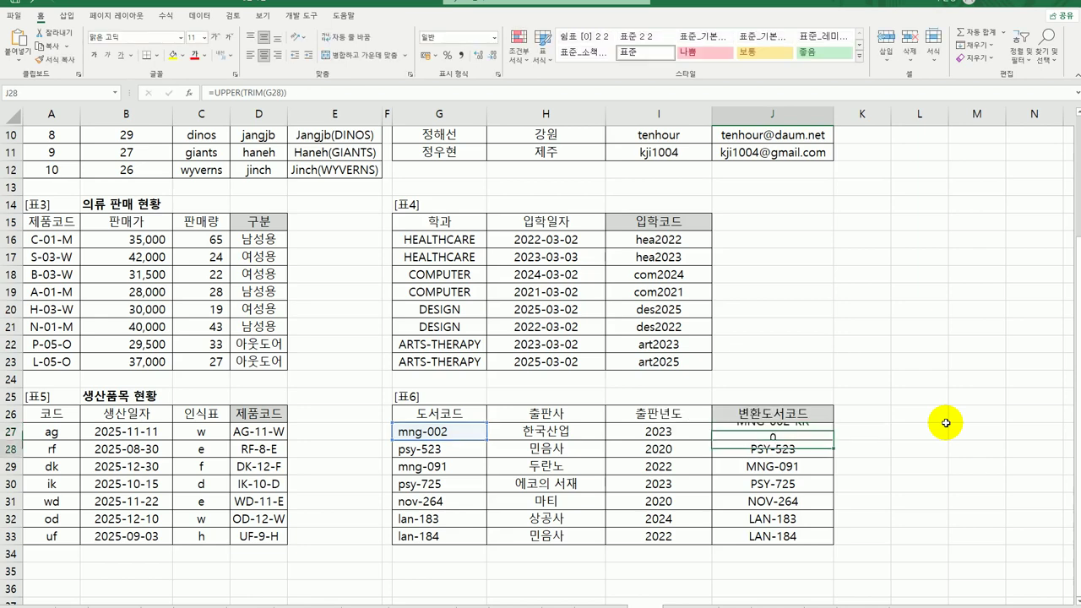
{"action": "left_click_drag", "start_coordinate": [820, 431], "coordinate": [807, 541]}
{"action": "key", "text": "ctrl+d"}
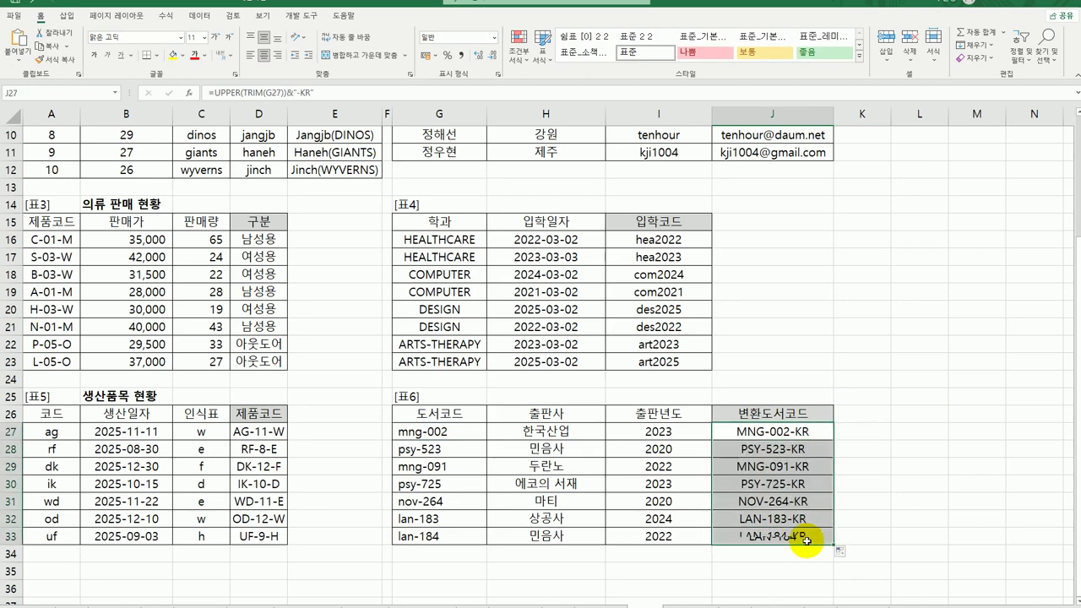
{"action": "scroll", "coordinate": [889, 537], "scroll_direction": "up", "scroll_amount": 3}
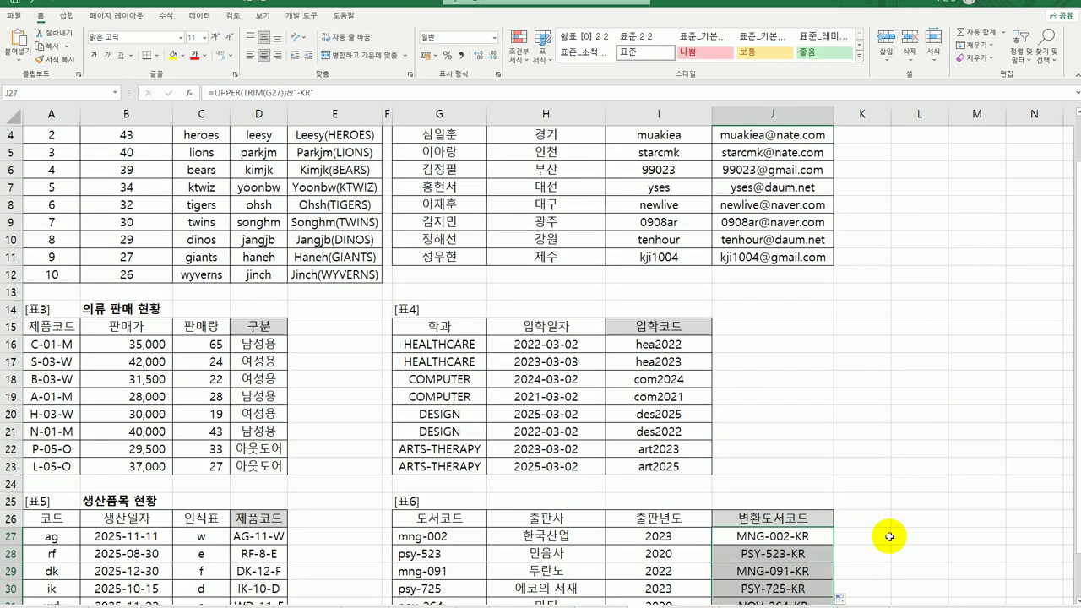
{"action": "left_click", "coordinate": [951, 525]}
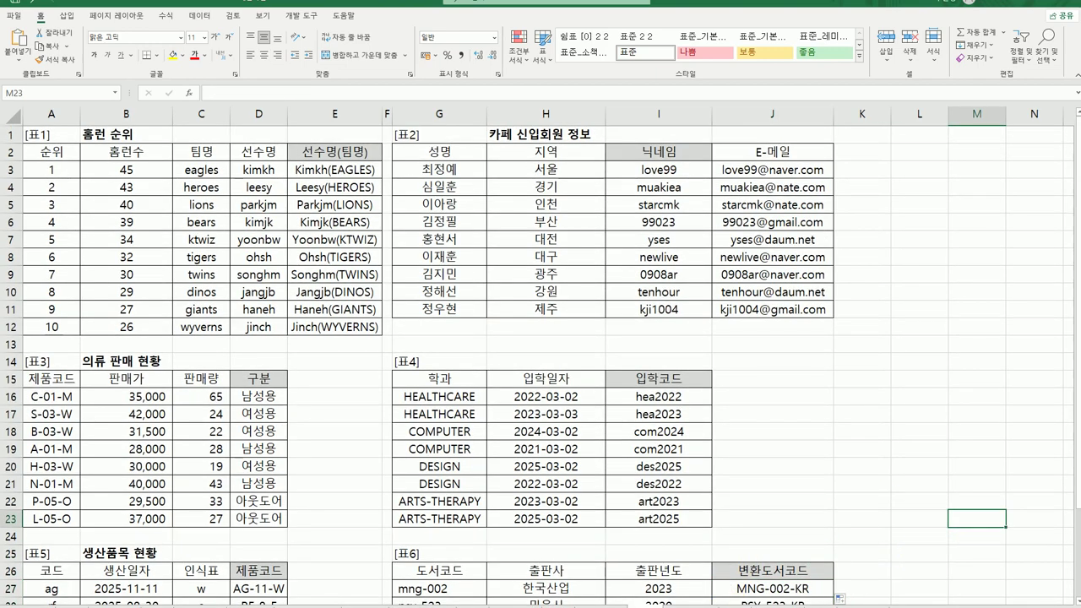
{"action": "scroll", "coordinate": [703, 585], "scroll_direction": "down", "scroll_amount": 2}
{"action": "key", "text": "ctrl+Home"}
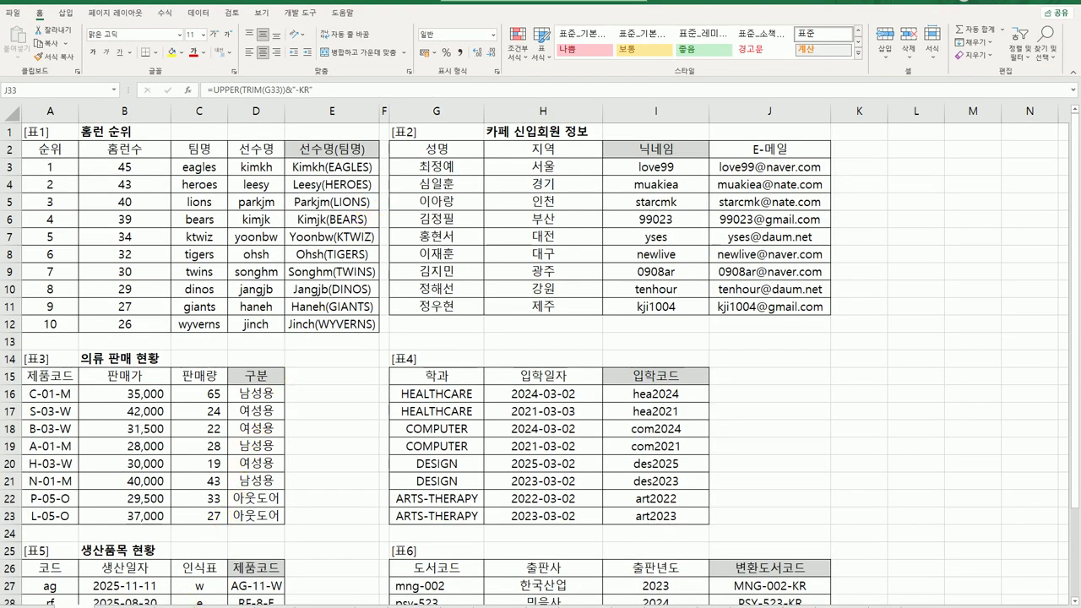
- On the worksheet with the 보험자 and 피보험자 table, enter =MID(A3,2,1) in B3 and fill it down the 피보험자 column
{"action": "left_click", "coordinate": [196, 605]}
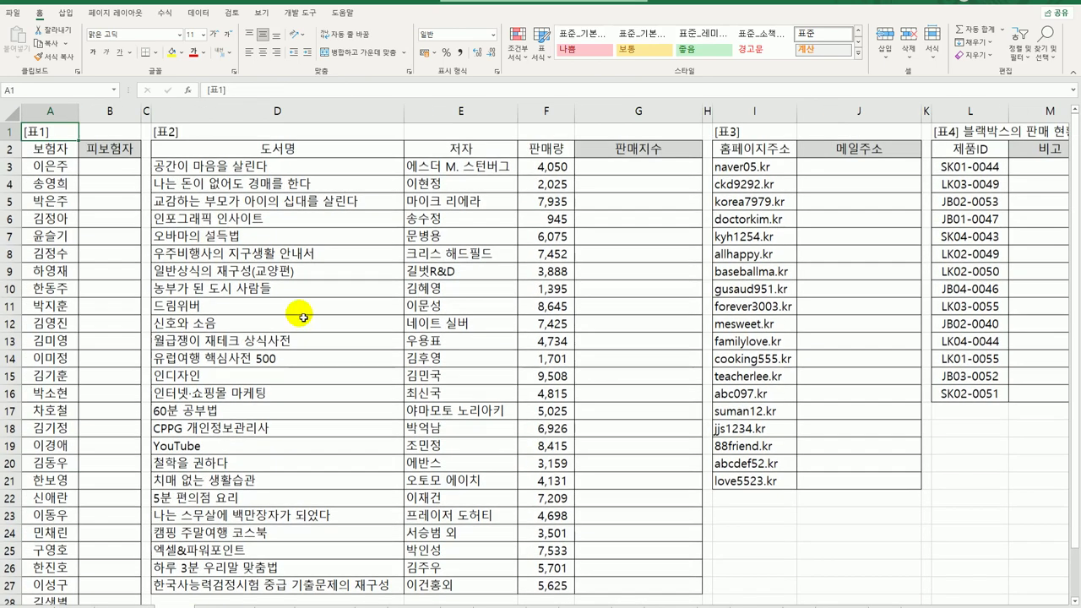
{"action": "left_click", "coordinate": [118, 168]}
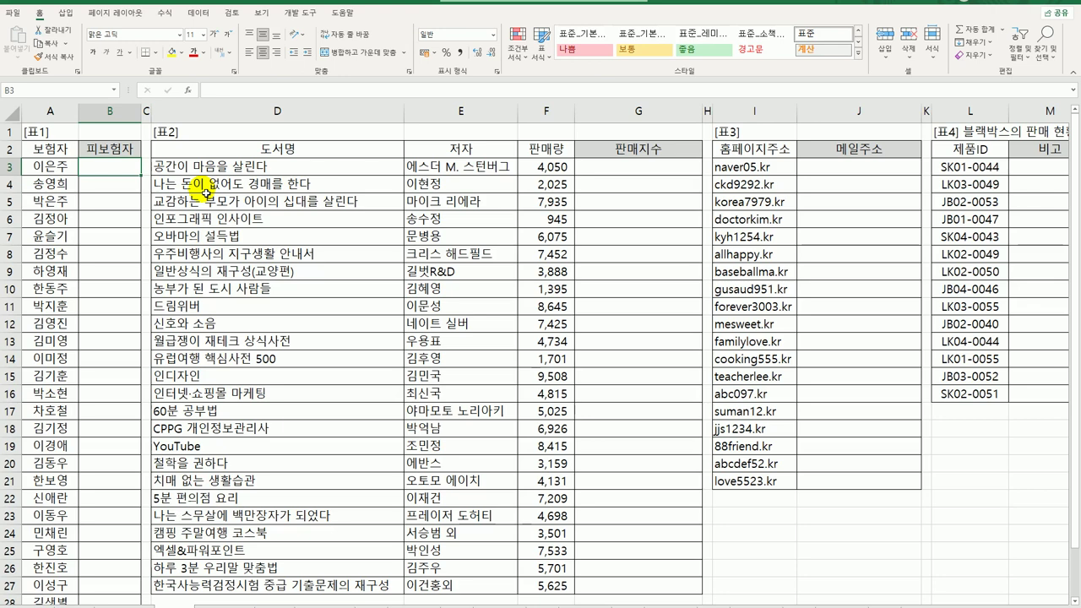
{"action": "type", "text": "=m"}
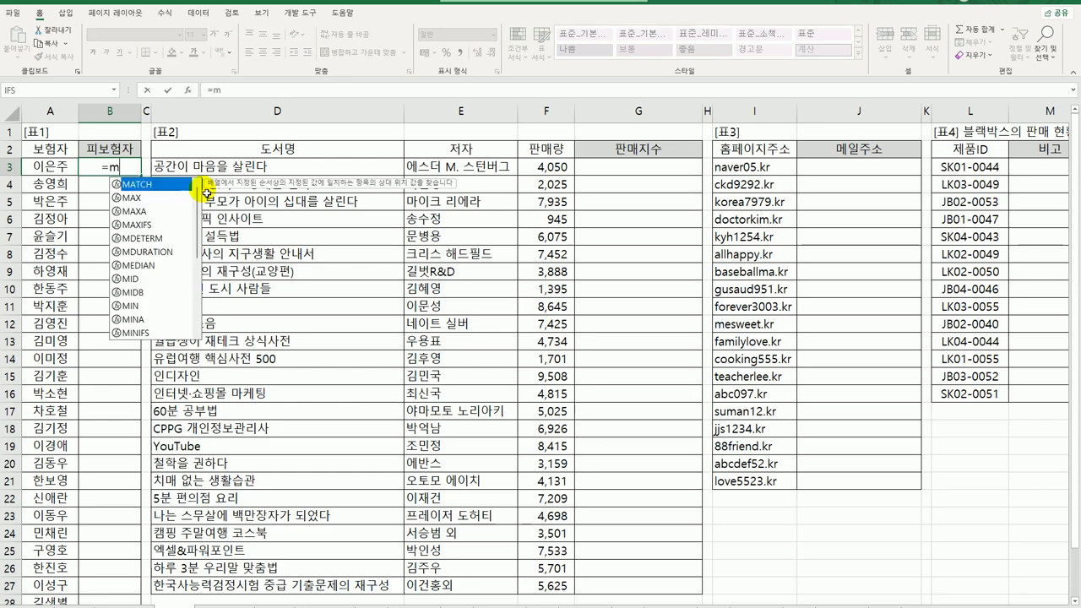
{"action": "type", "text": "id("}
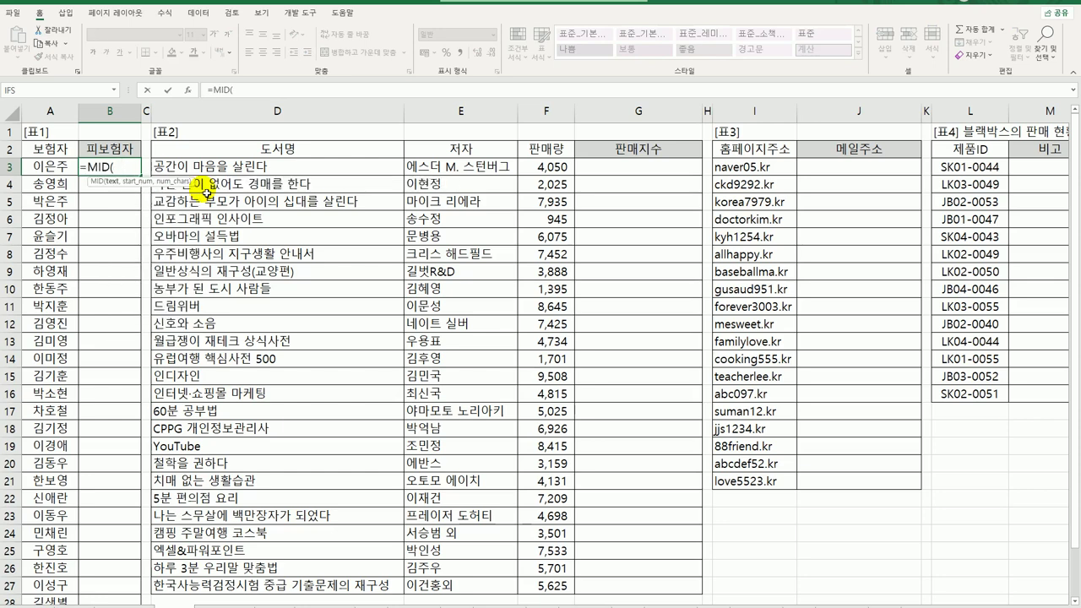
{"action": "key", "text": "Left"}
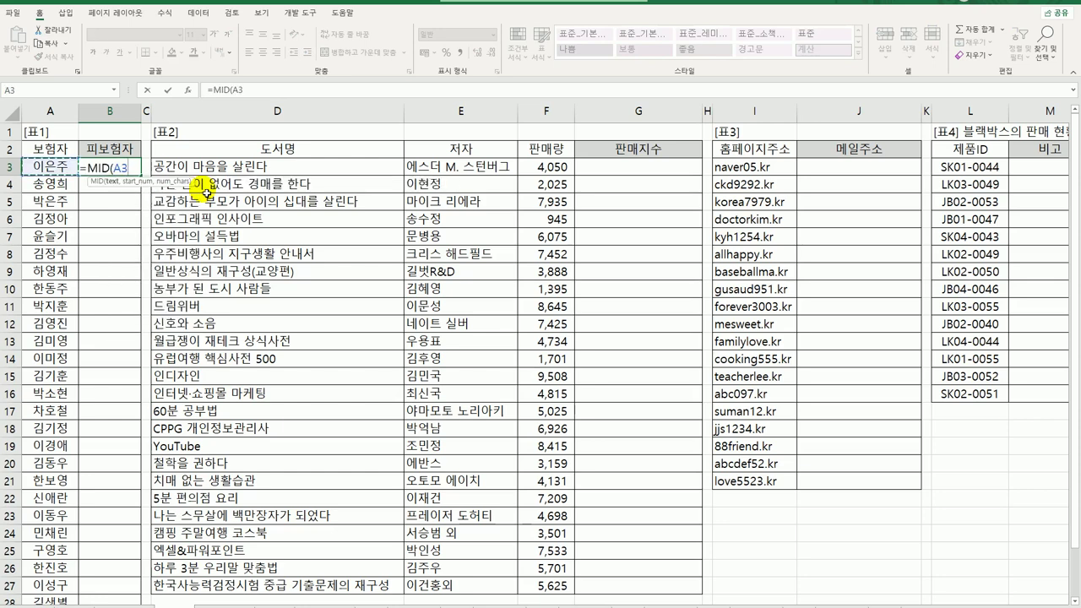
{"action": "type", "text": ","}
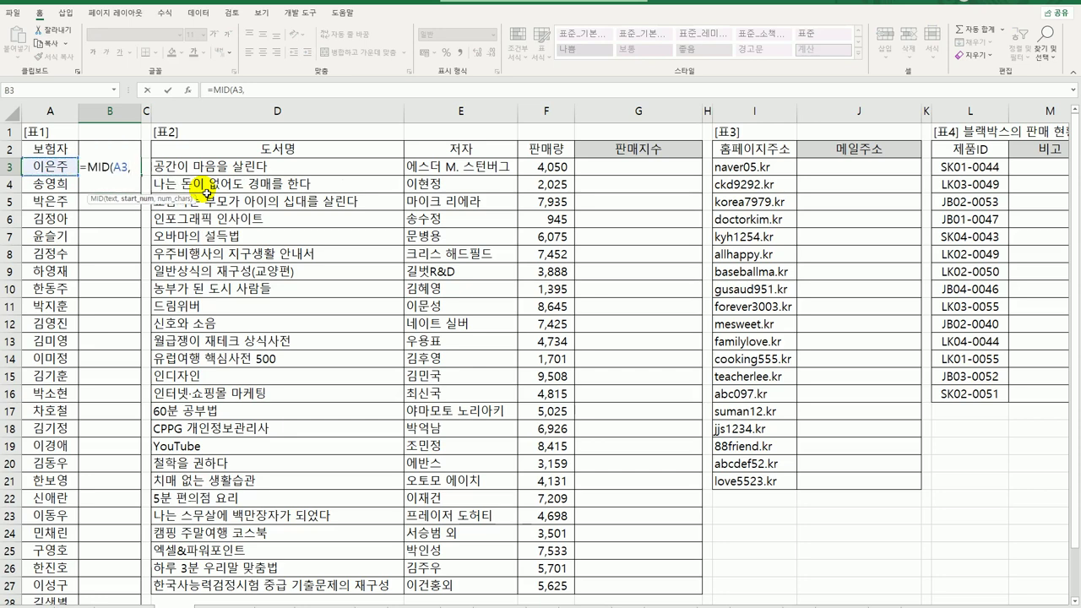
{"action": "type", "text": "2,1)"}
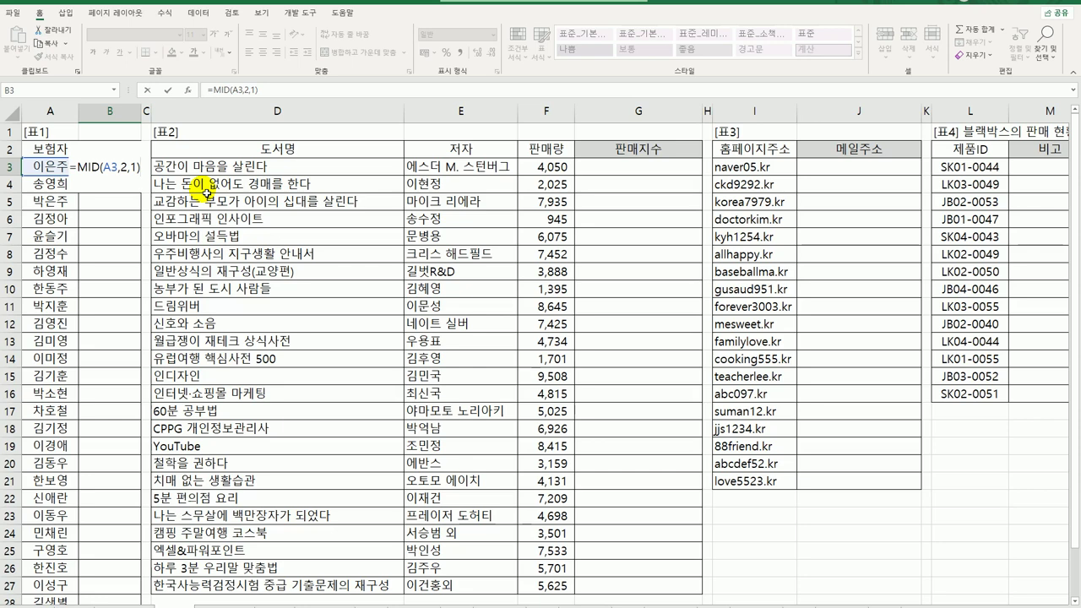
{"action": "key", "text": "ctrl+Return"}
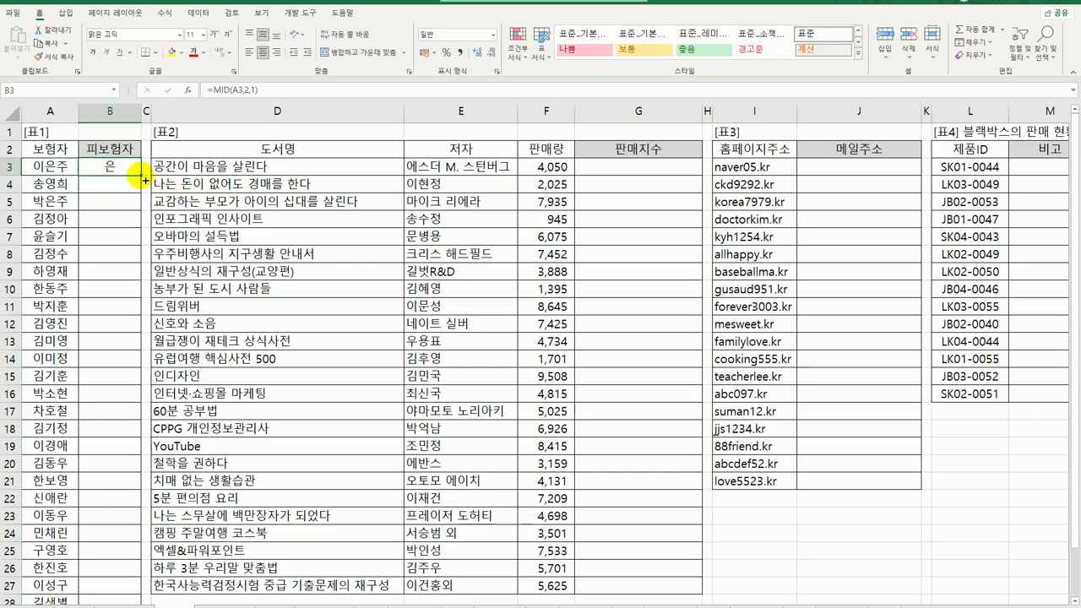
{"action": "double_click", "coordinate": [143, 176]}
{"action": "left_click", "coordinate": [132, 174]}
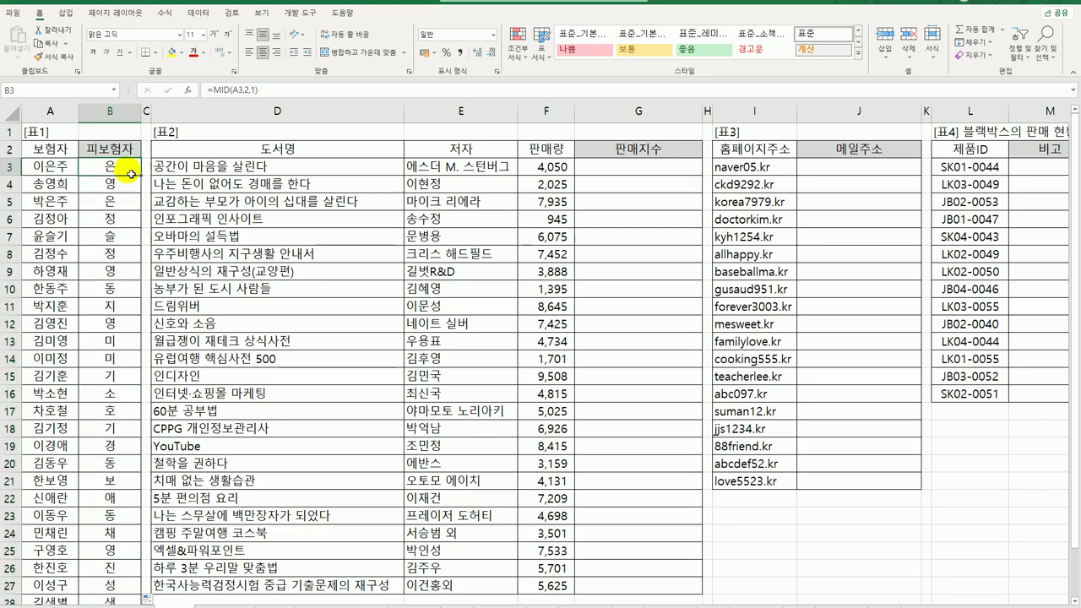
- Insert the SUBSTITUTE function in front of MID(A3,2,1) in the B3 formula
{"action": "double_click", "coordinate": [132, 174]}
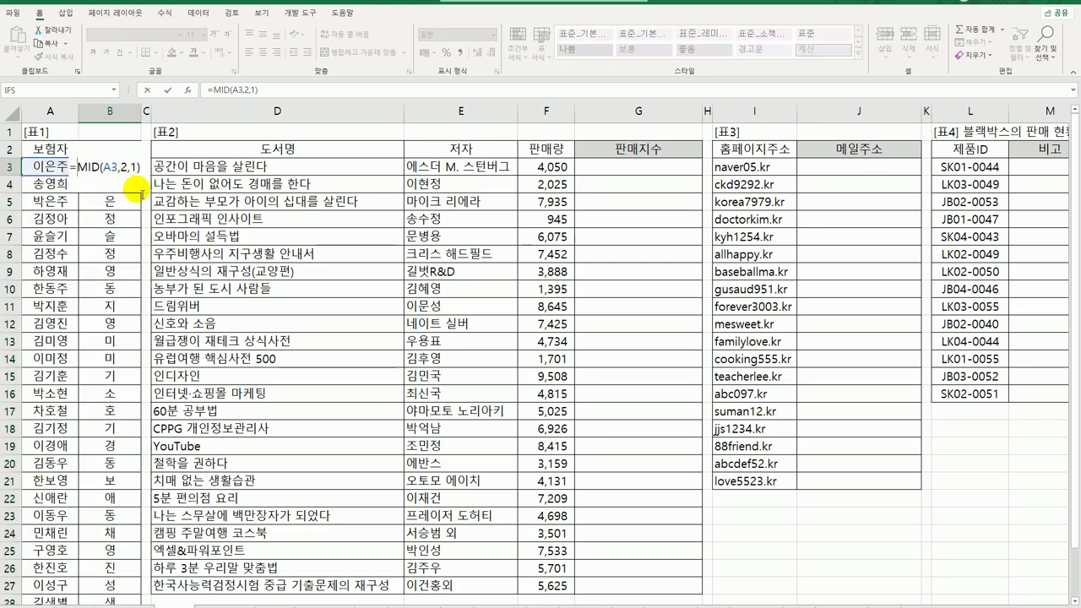
{"action": "type", "text": "su"}
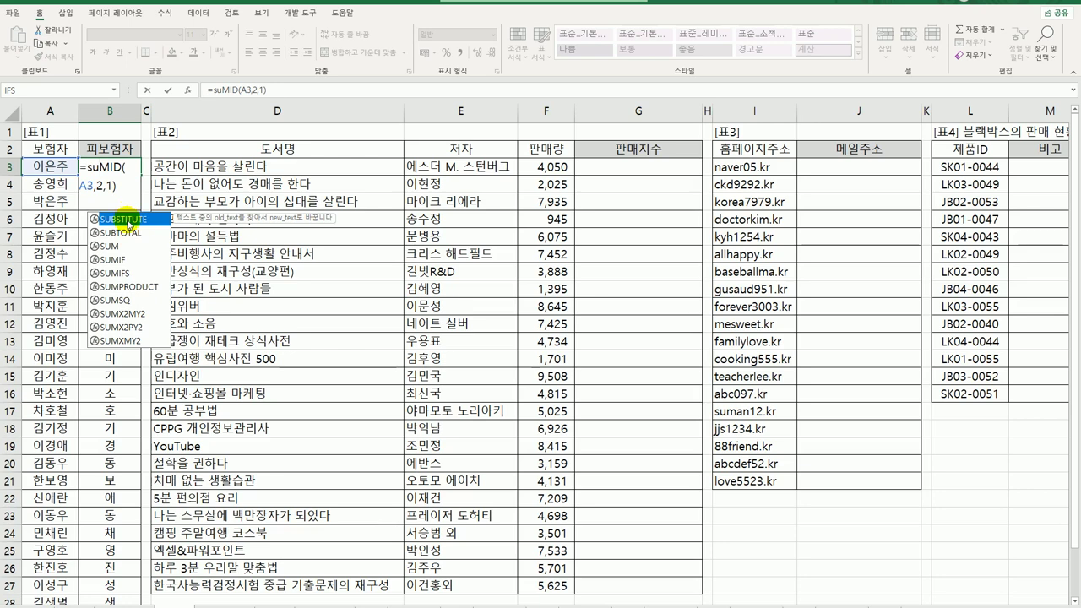
{"action": "double_click", "coordinate": [129, 225]}
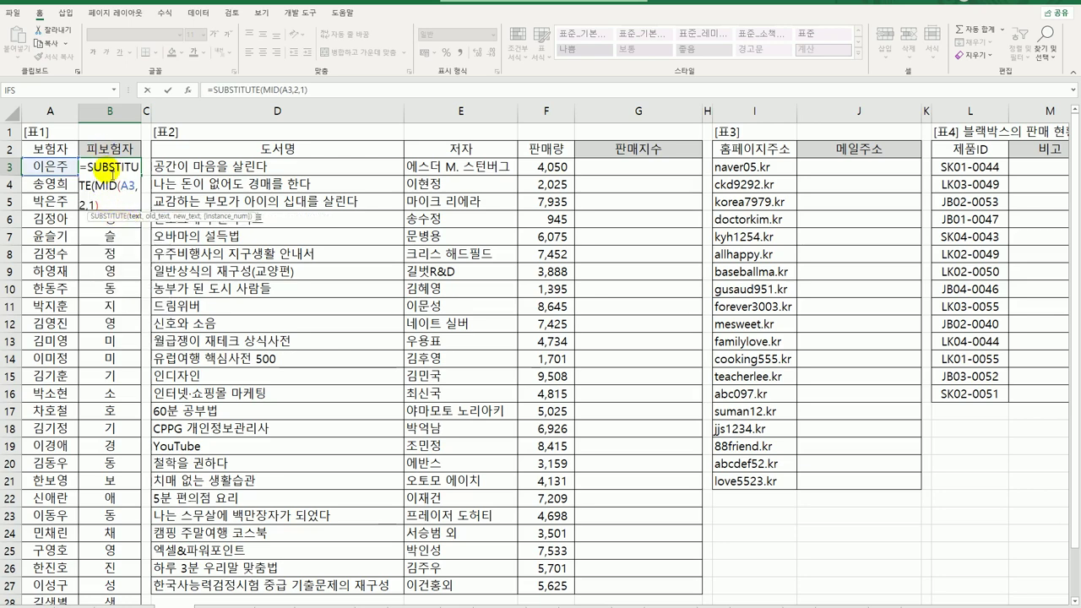
- Open the SUBSTITUTE function arguments for B3 and move MID(A3,2,1) from the Text argument to Old_text
{"action": "left_click", "coordinate": [184, 90]}
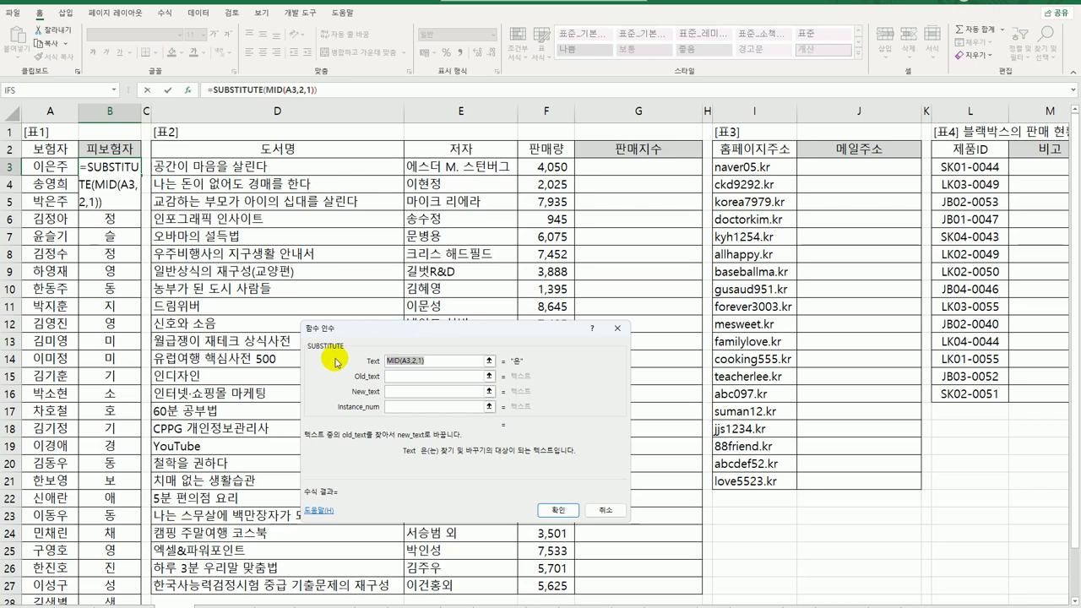
{"action": "key", "text": "ctrl+x"}
{"action": "left_click", "coordinate": [397, 376]}
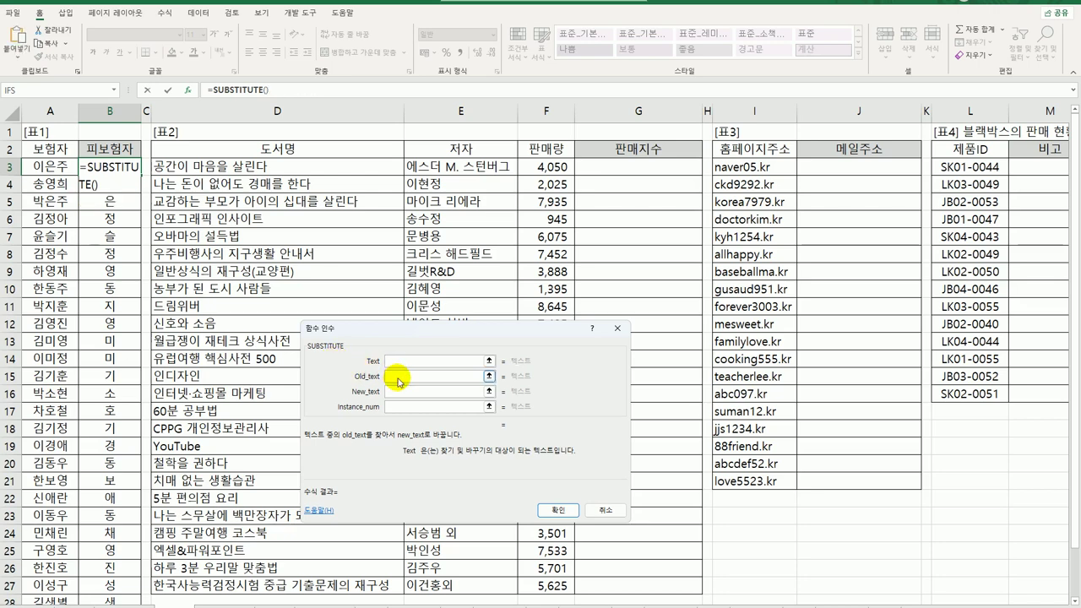
{"action": "key", "text": "ctrl+v"}
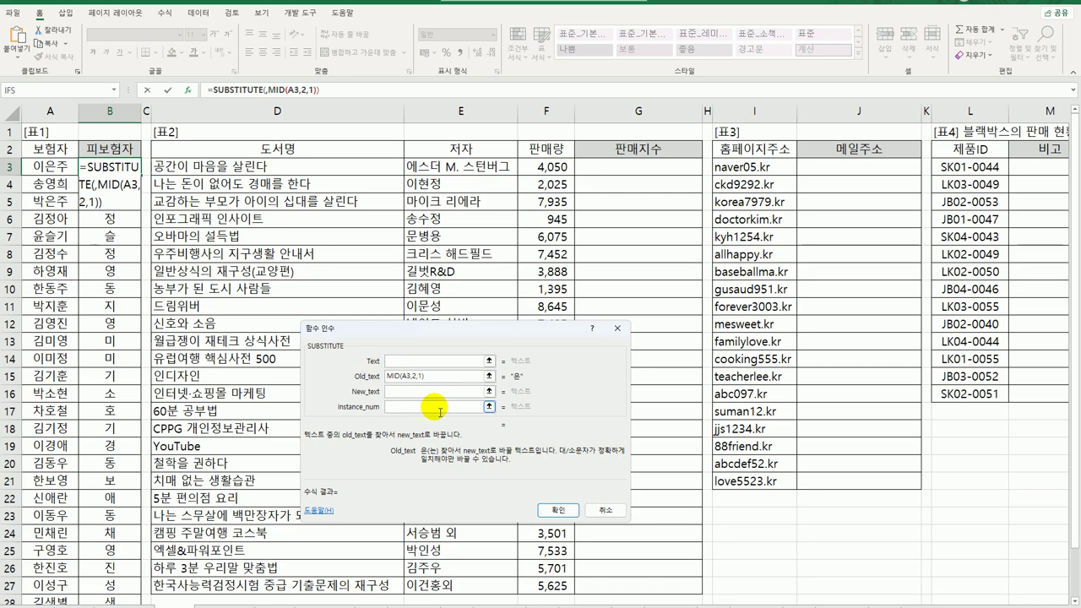
- Complete the B3 SUBSTITUTE arguments with Text A3 and New_text "*", and fill the formula down the 피보험자 column
{"action": "left_click", "coordinate": [417, 362]}
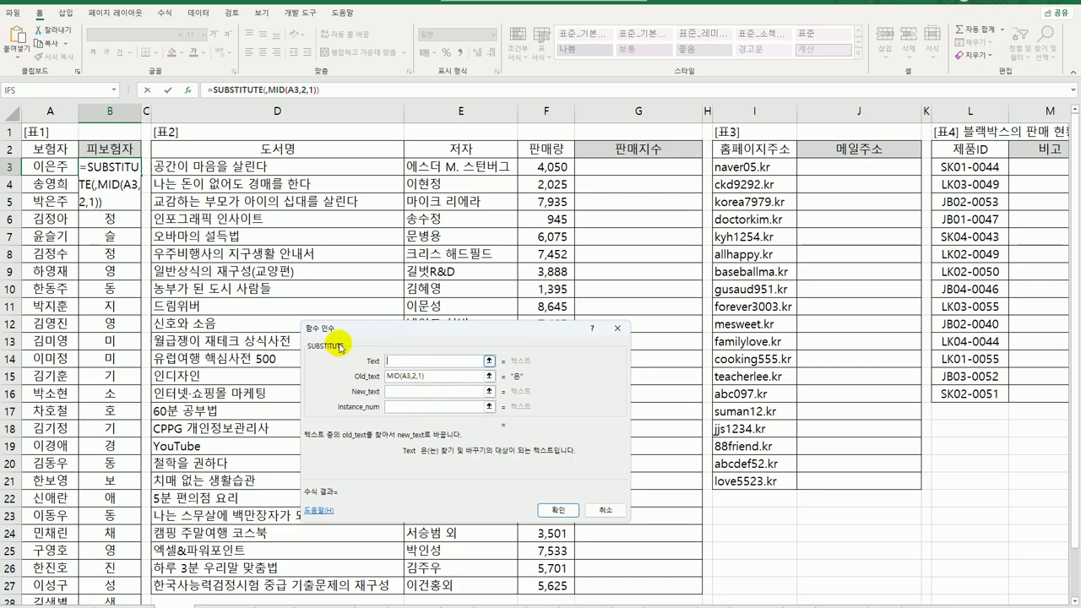
{"action": "left_click", "coordinate": [53, 167]}
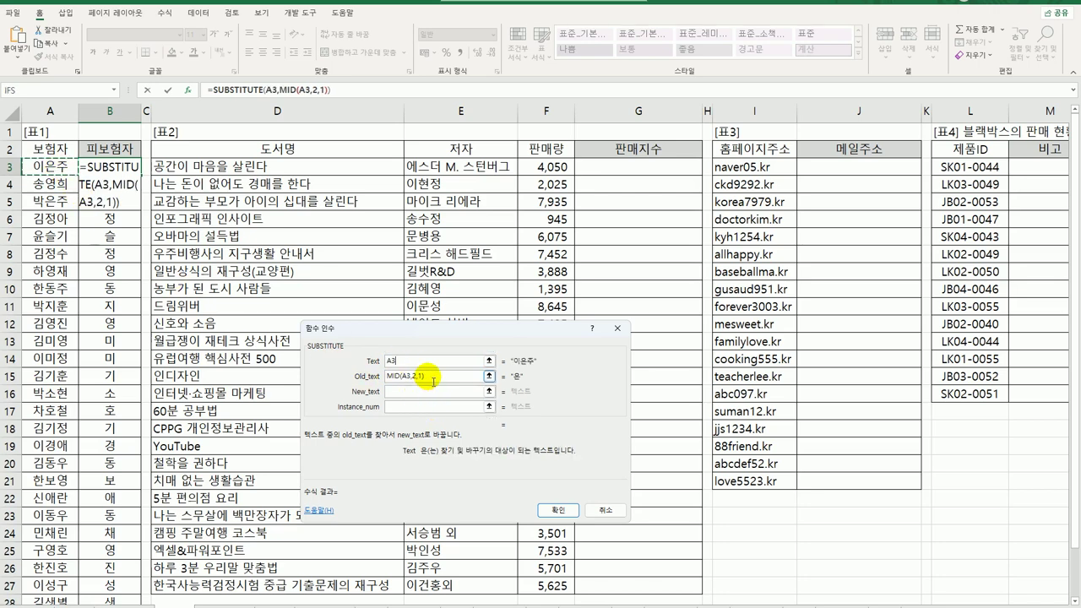
{"action": "left_click_drag", "start_coordinate": [432, 376], "coordinate": [368, 376]}
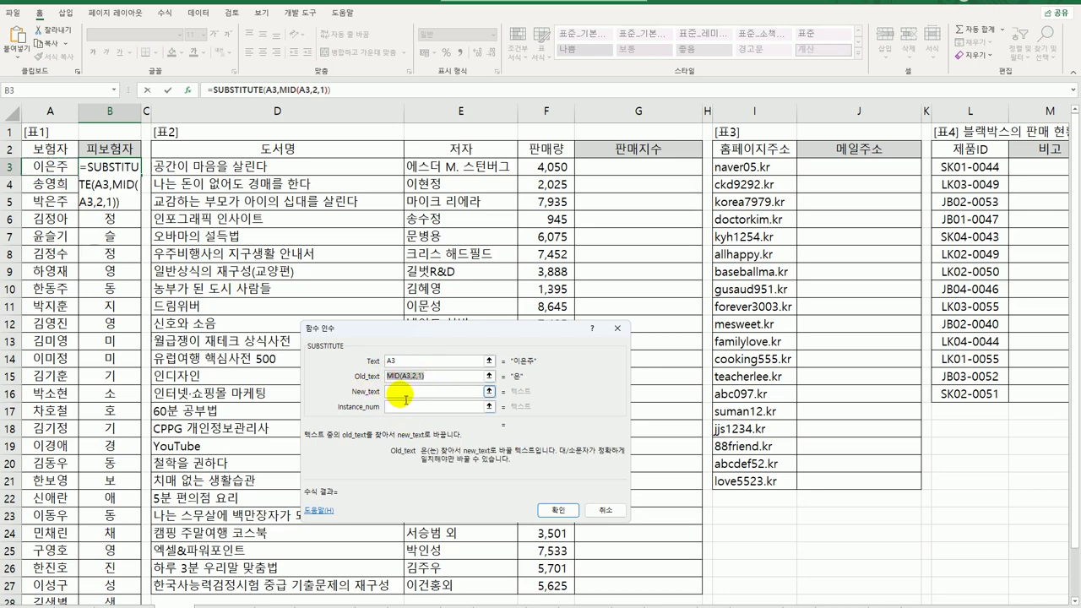
{"action": "left_click", "coordinate": [406, 394]}
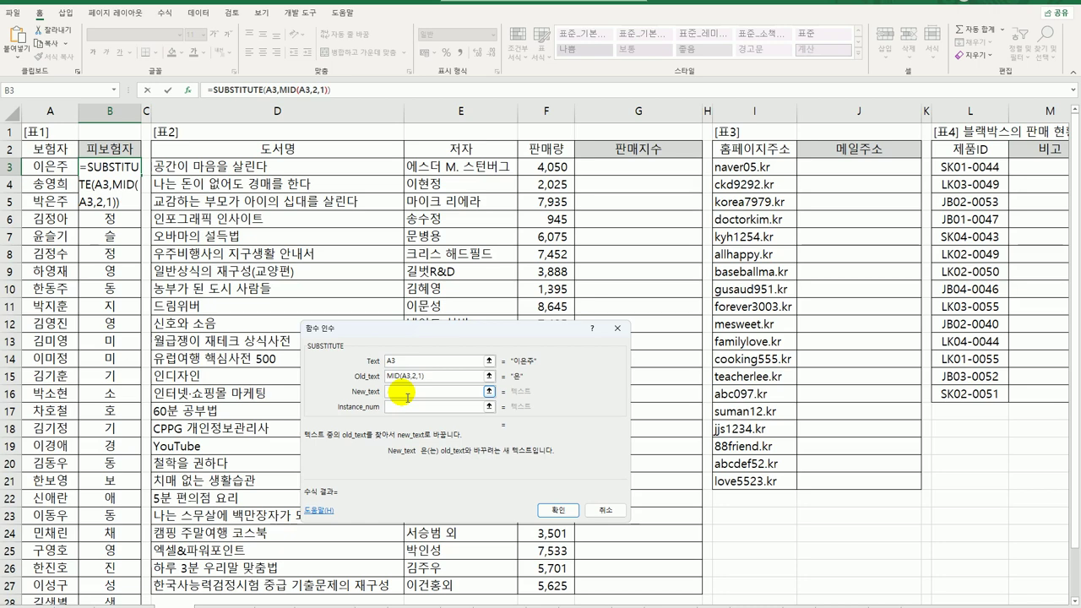
{"action": "type", "text": "*"}
{"action": "left_click", "coordinate": [558, 511]}
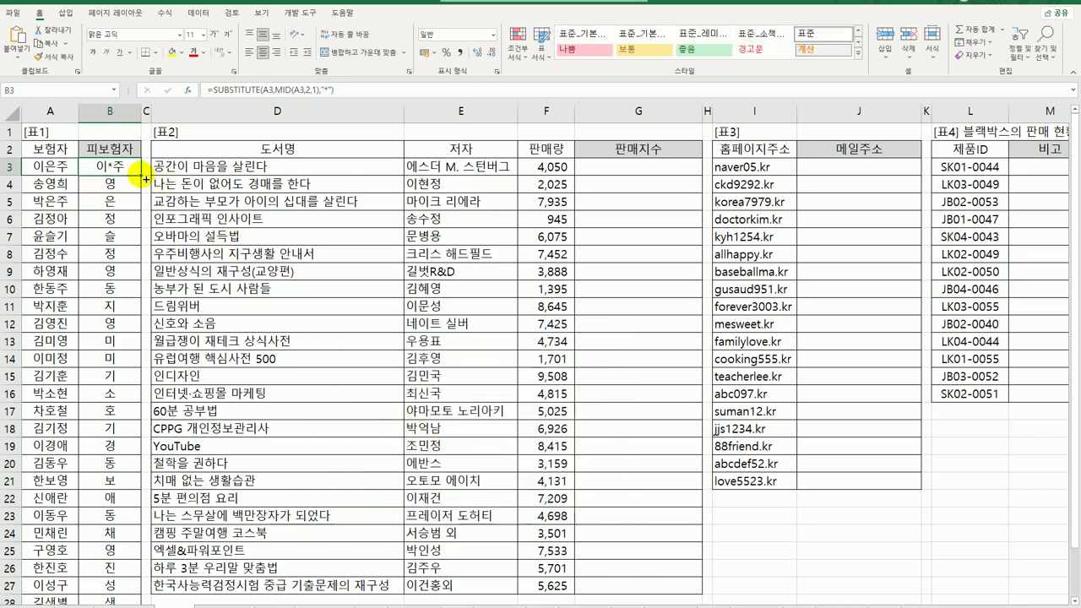
{"action": "double_click", "coordinate": [141, 175]}
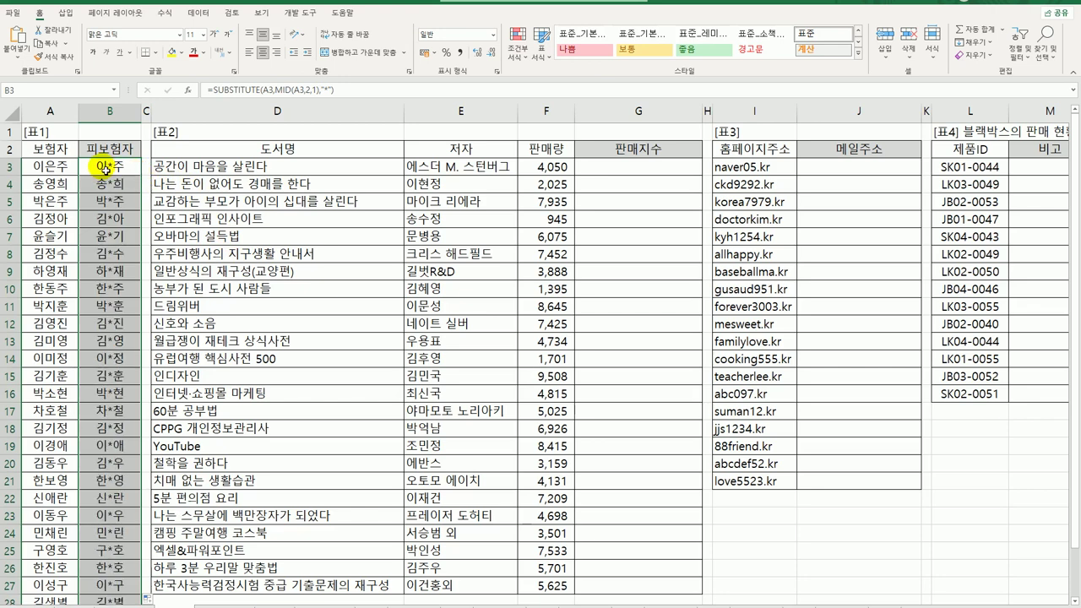
- Wrap the B3 SUBSTITUTE formula in CONCAT and open the CONCAT function arguments
{"action": "left_click", "coordinate": [105, 169]}
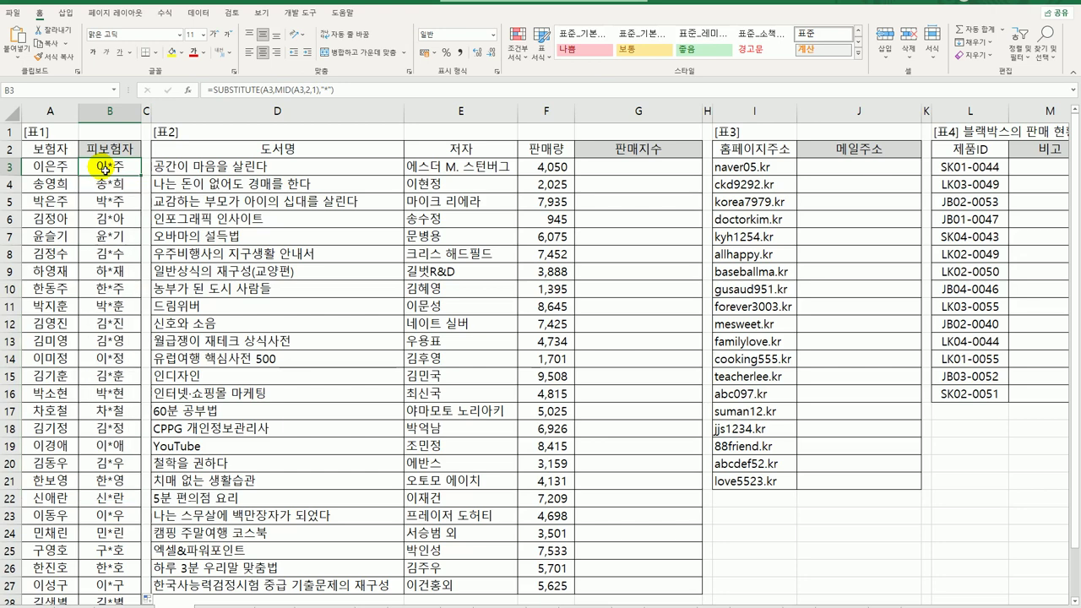
{"action": "double_click", "coordinate": [105, 169]}
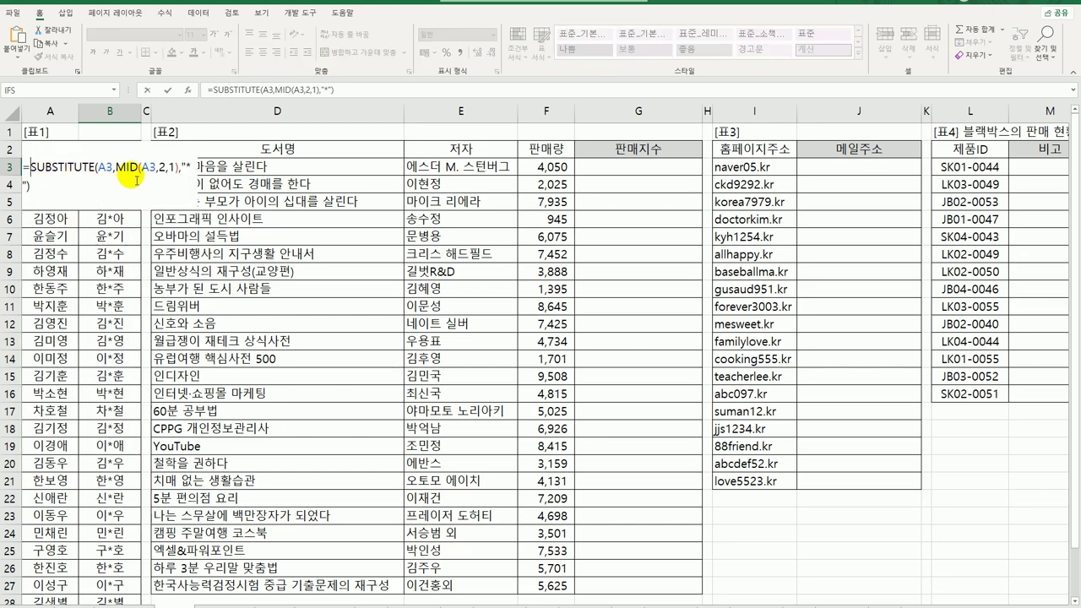
{"action": "type", "text": "con"}
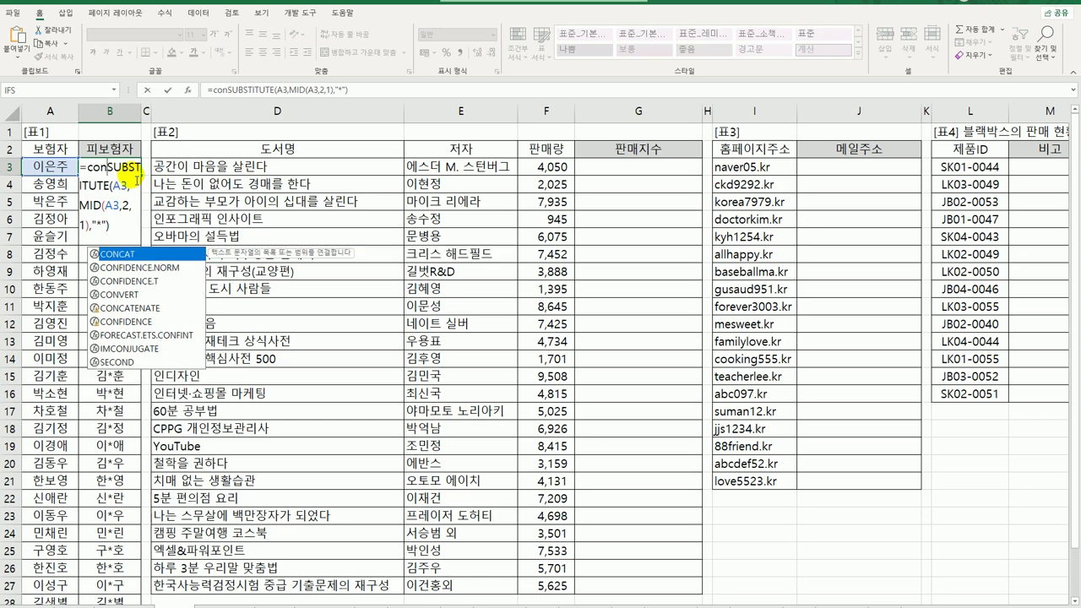
{"action": "key", "text": "Tab"}
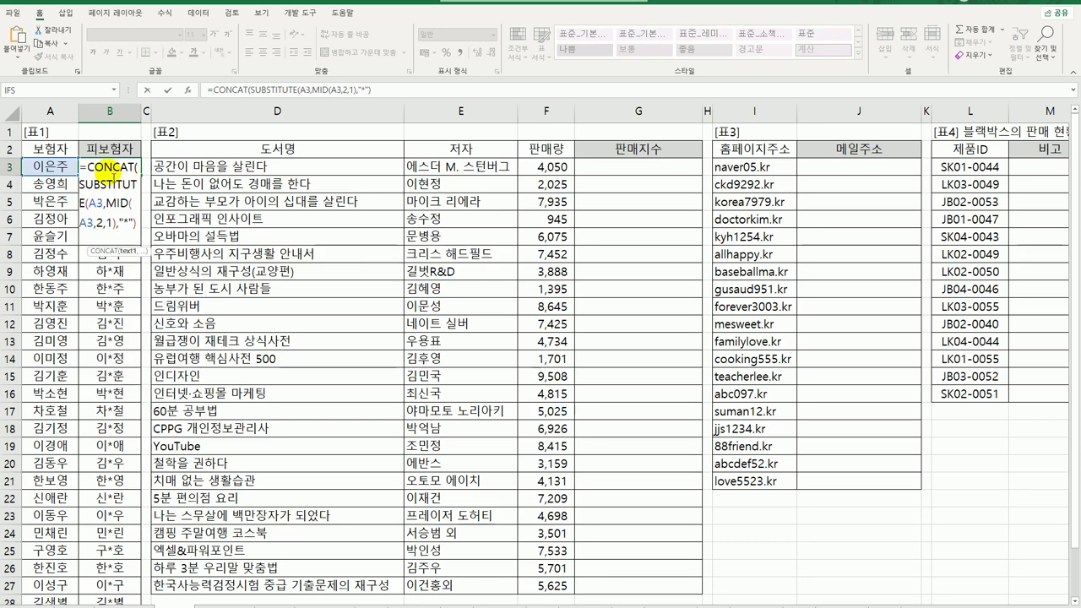
{"action": "left_click", "coordinate": [188, 91]}
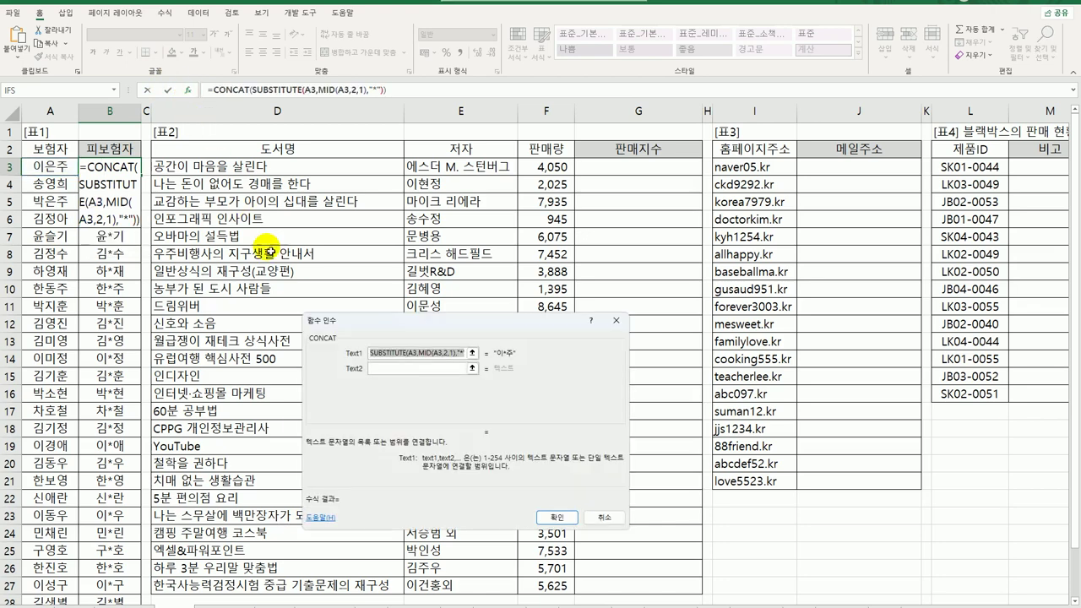
- Set CONCAT's Text2 to " 가족" with a leading space and fill the B3 formula down the 피보험자 column
{"action": "left_click", "coordinate": [422, 370]}
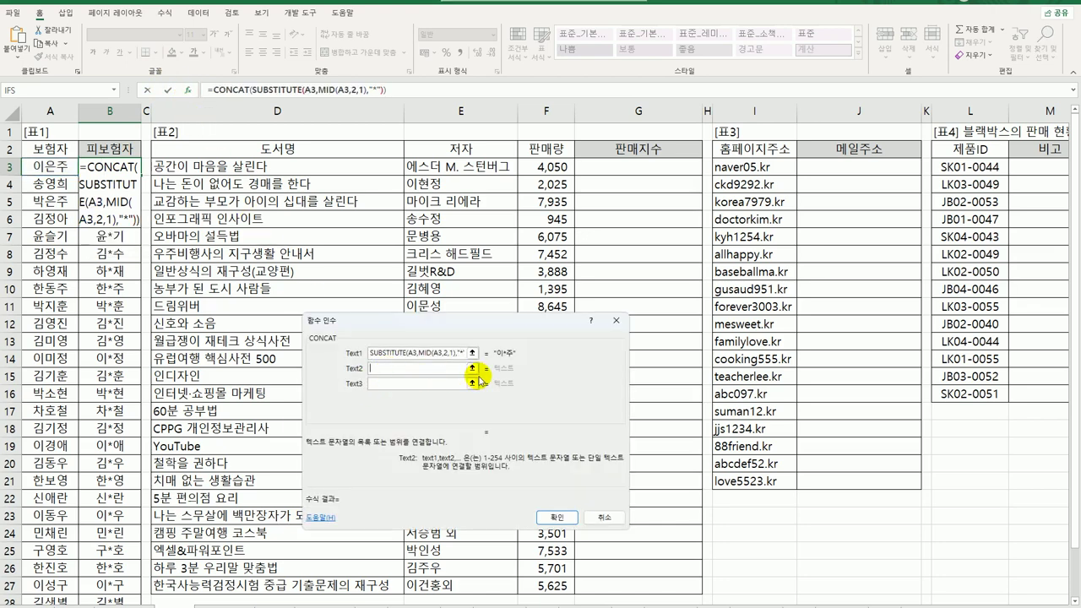
{"action": "type", "text": "가족"}
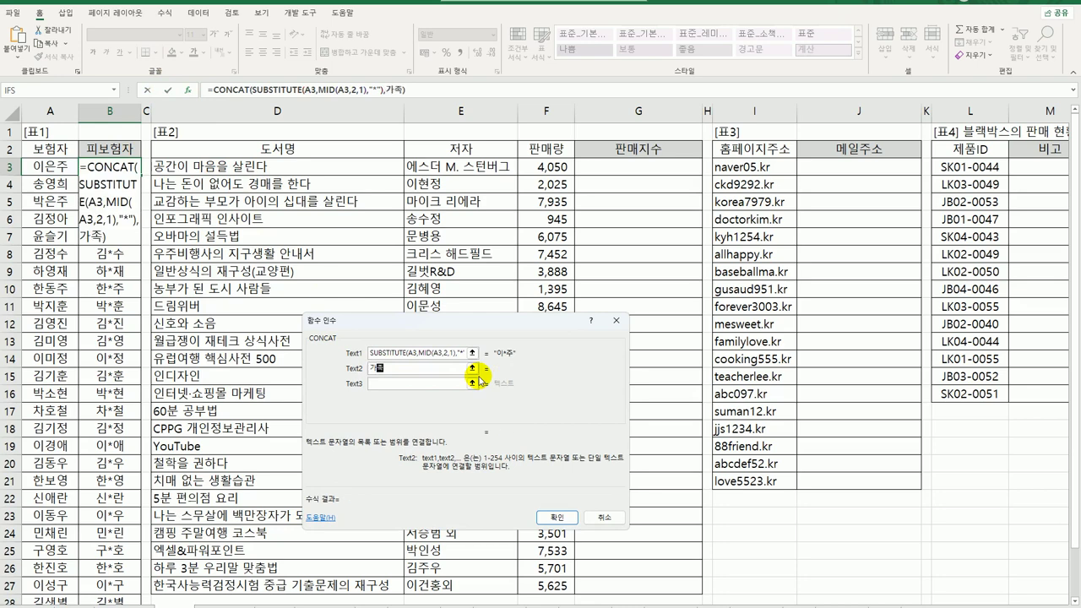
{"action": "key", "text": "Tab"}
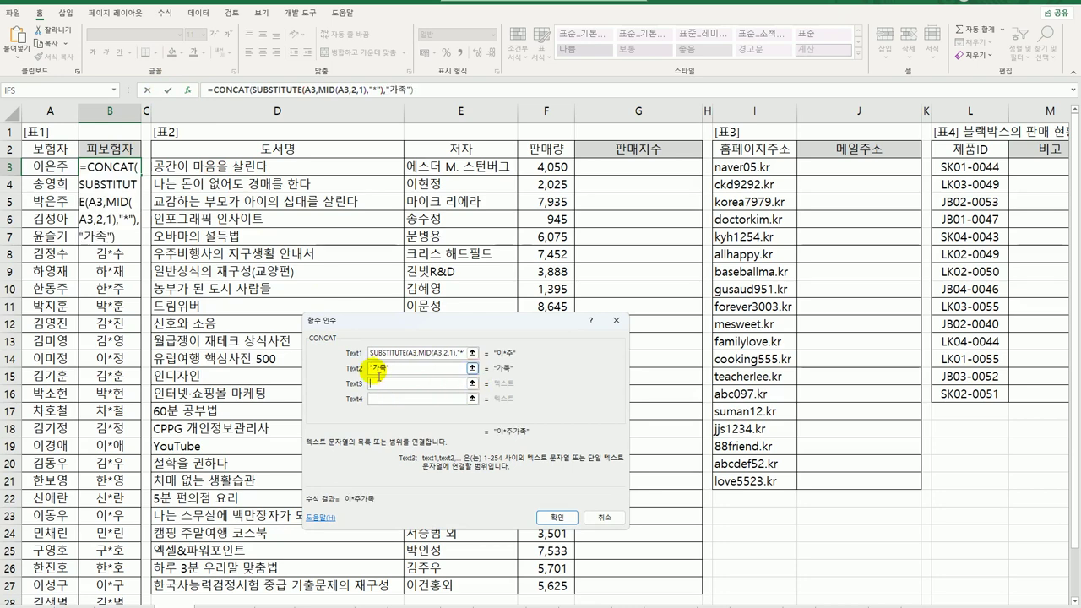
{"action": "left_click", "coordinate": [375, 372]}
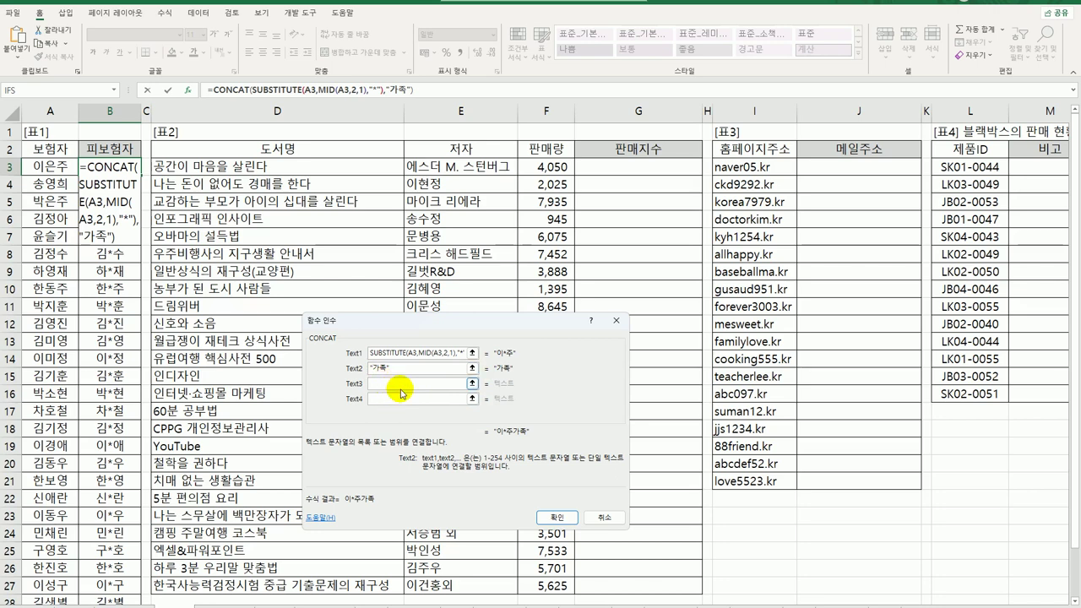
{"action": "left_click", "coordinate": [412, 370]}
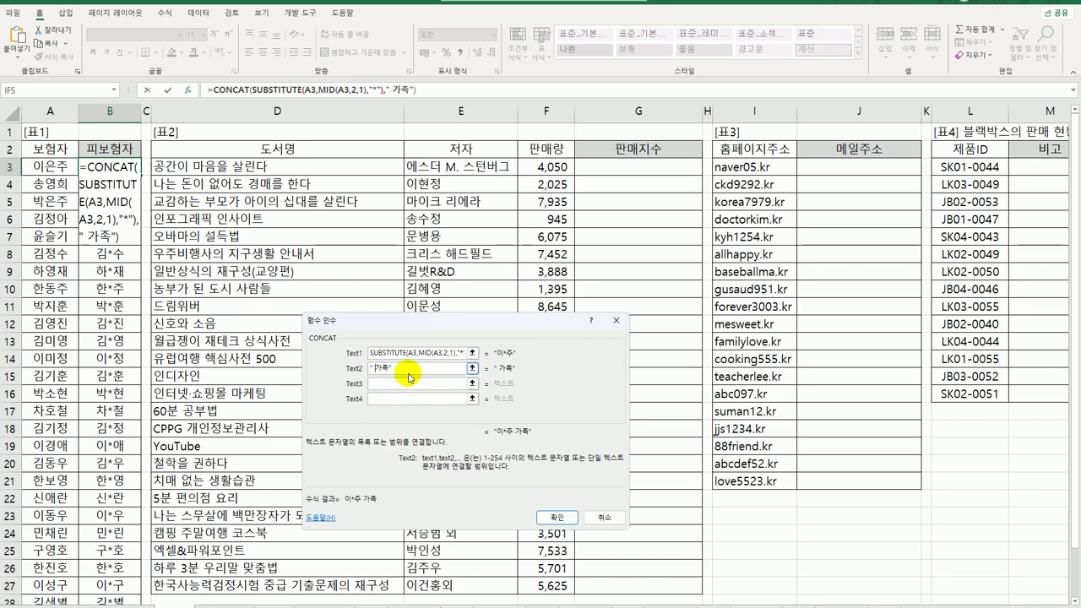
{"action": "left_click", "coordinate": [555, 516]}
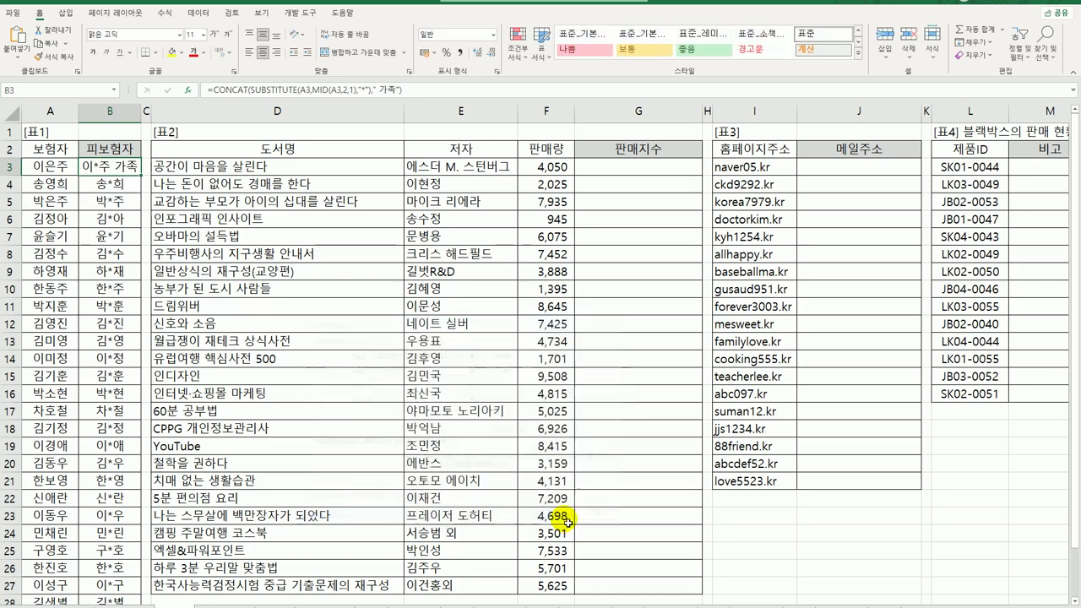
{"action": "double_click", "coordinate": [146, 175]}
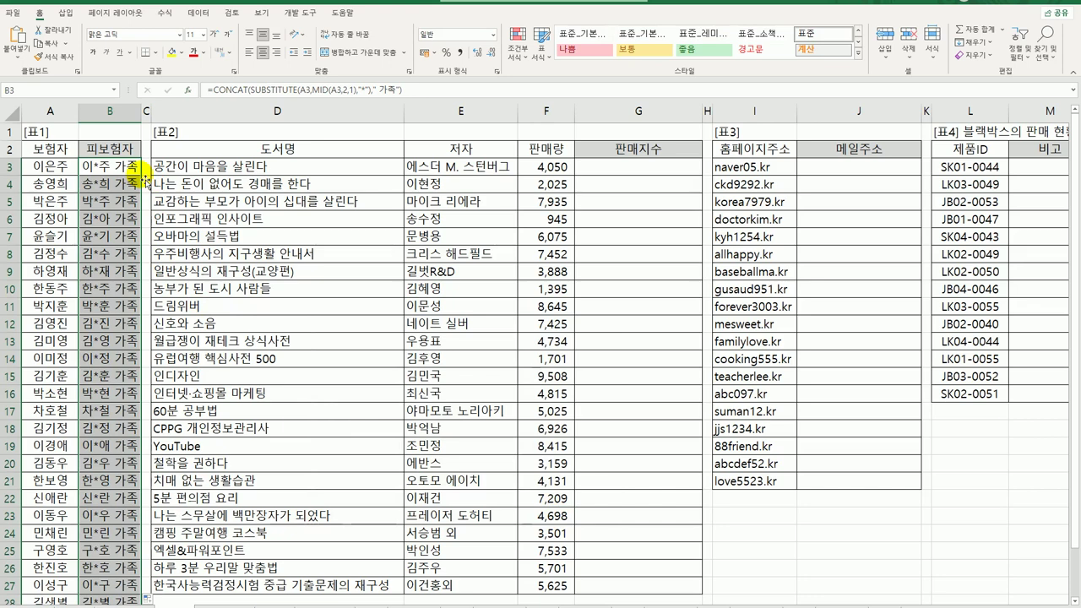
- Enter =QUOTIENT(F3,1000) in G3 of the 판매지수 column
{"action": "left_click", "coordinate": [642, 169]}
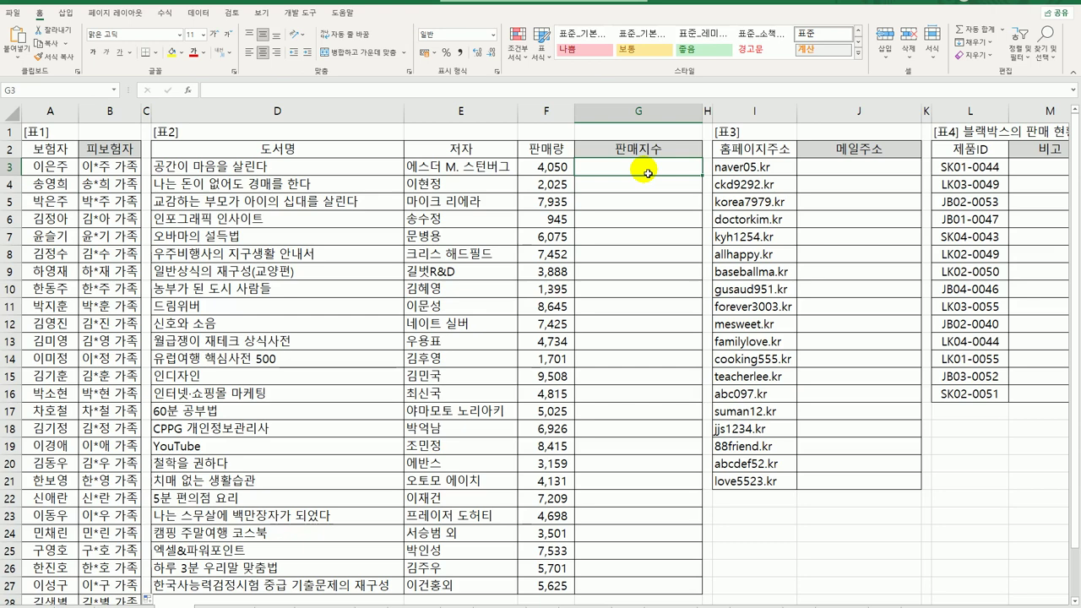
{"action": "type", "text": "="}
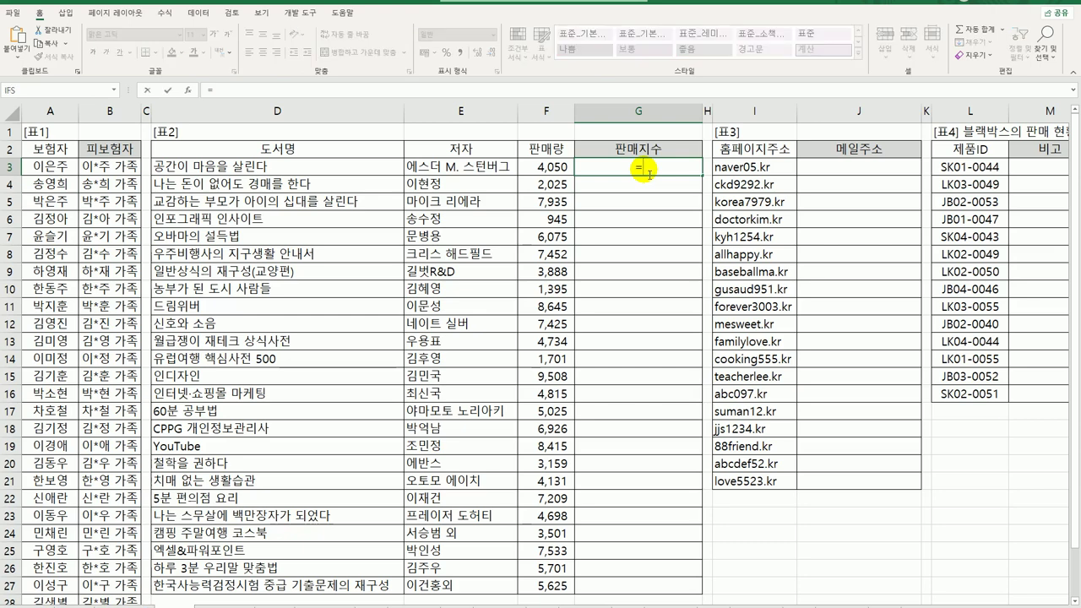
{"action": "type", "text": "ㅂ"}
{"action": "key", "text": "BackSpace"}
{"action": "type", "text": "qu"}
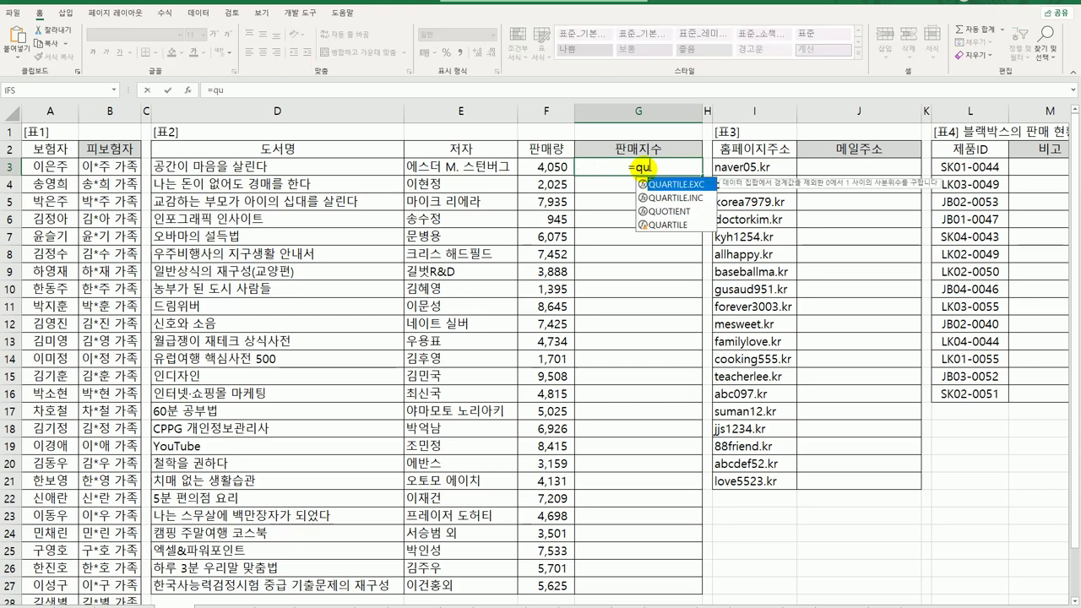
{"action": "key", "text": "Tab"}
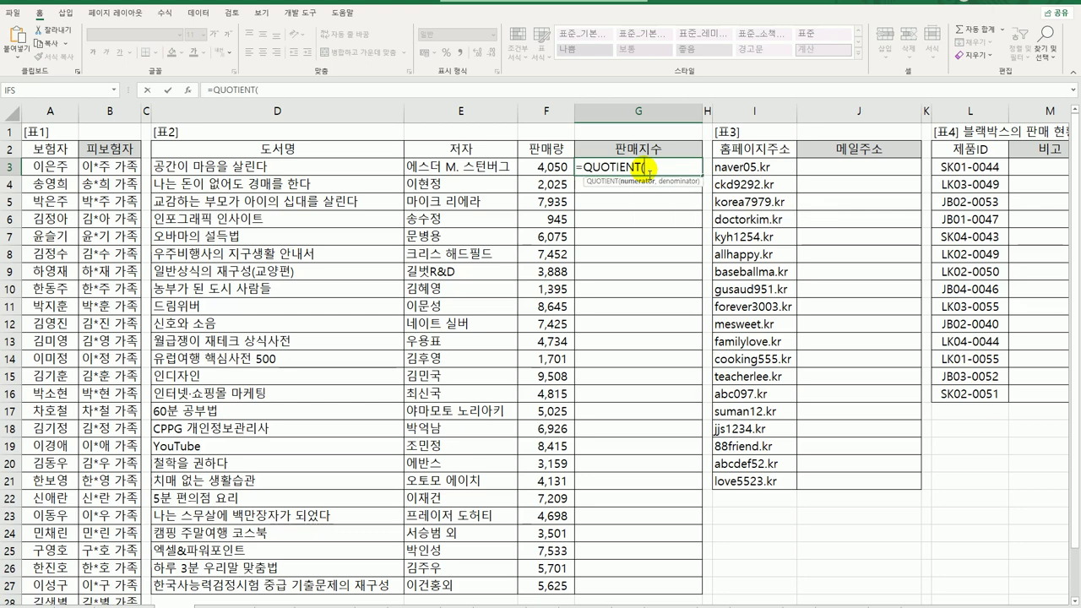
{"action": "left_click", "coordinate": [562, 169]}
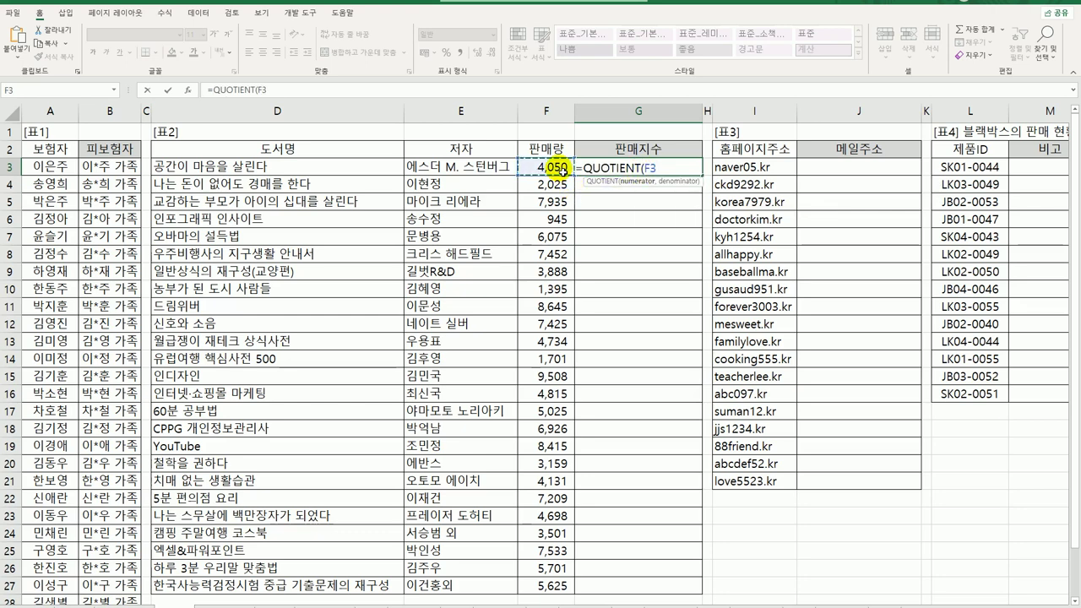
{"action": "type", "text": ","}
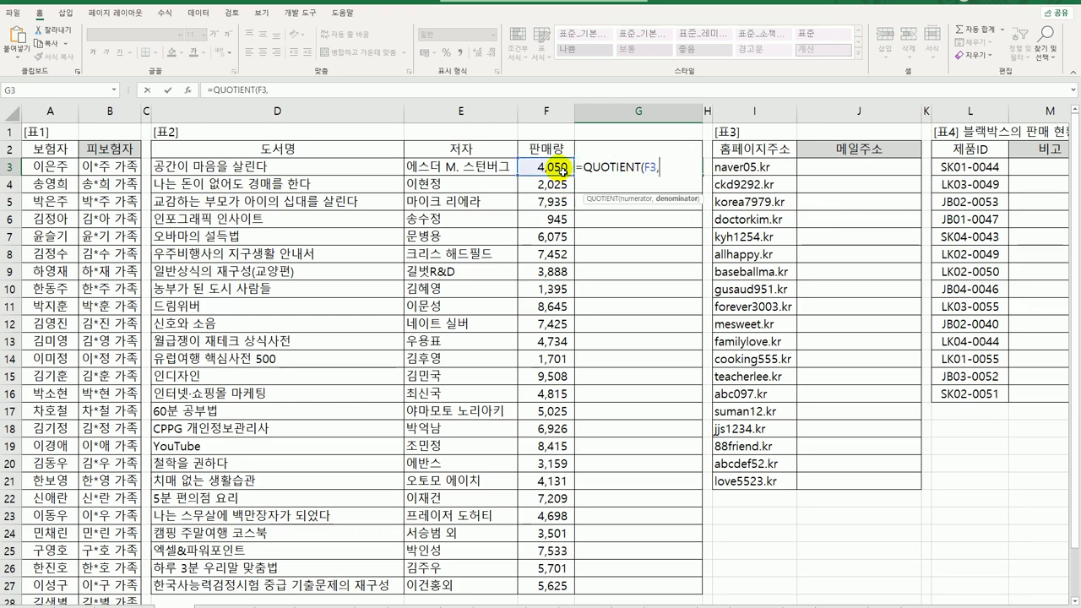
{"action": "type", "text": "1000)"}
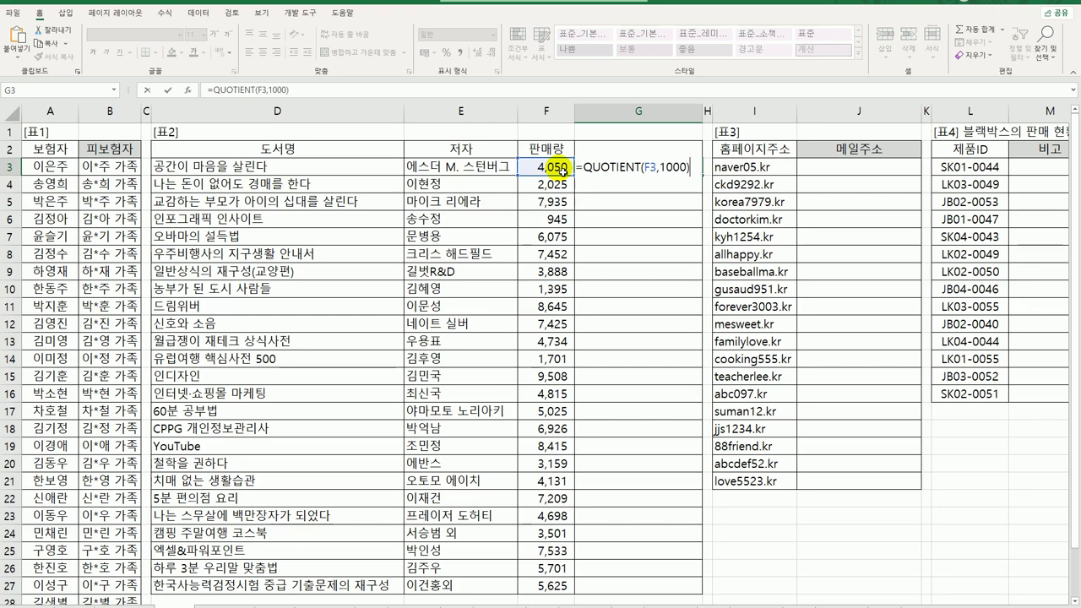
{"action": "key", "text": "ctrl+Return"}
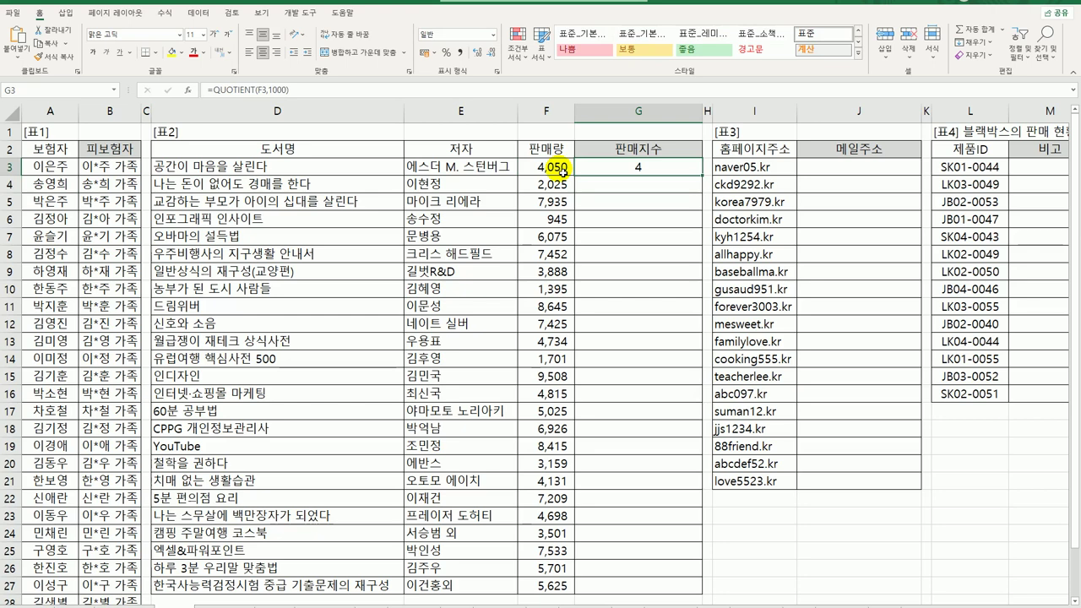
- Wrap the G3 formula in REPT with the ★ symbol, giving =REPT("★",QUOTIENT(F3,1000))
{"action": "double_click", "coordinate": [621, 171]}
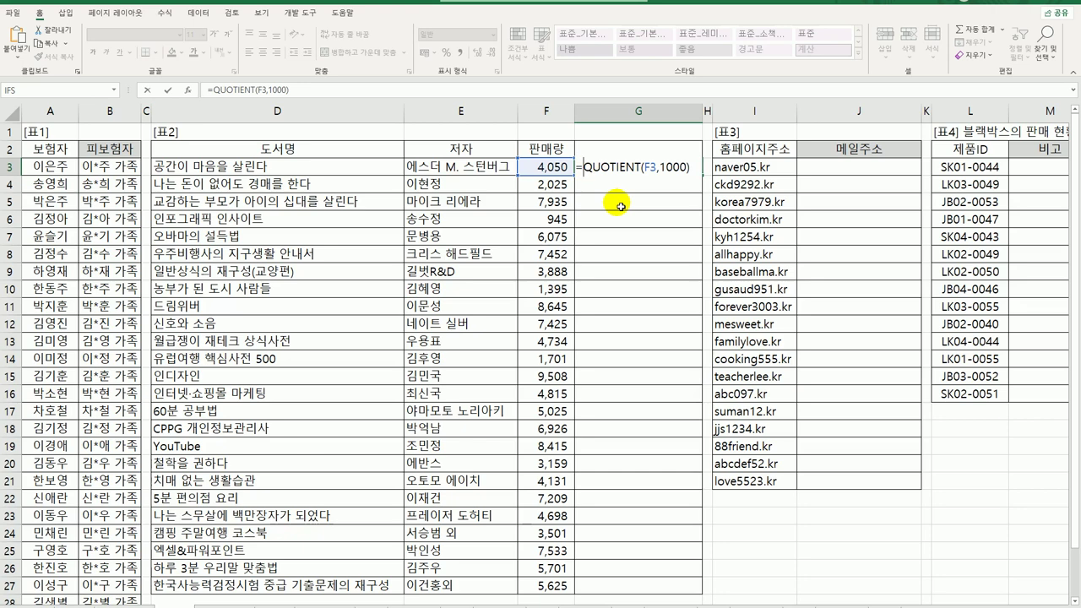
{"action": "type", "text": "rep"}
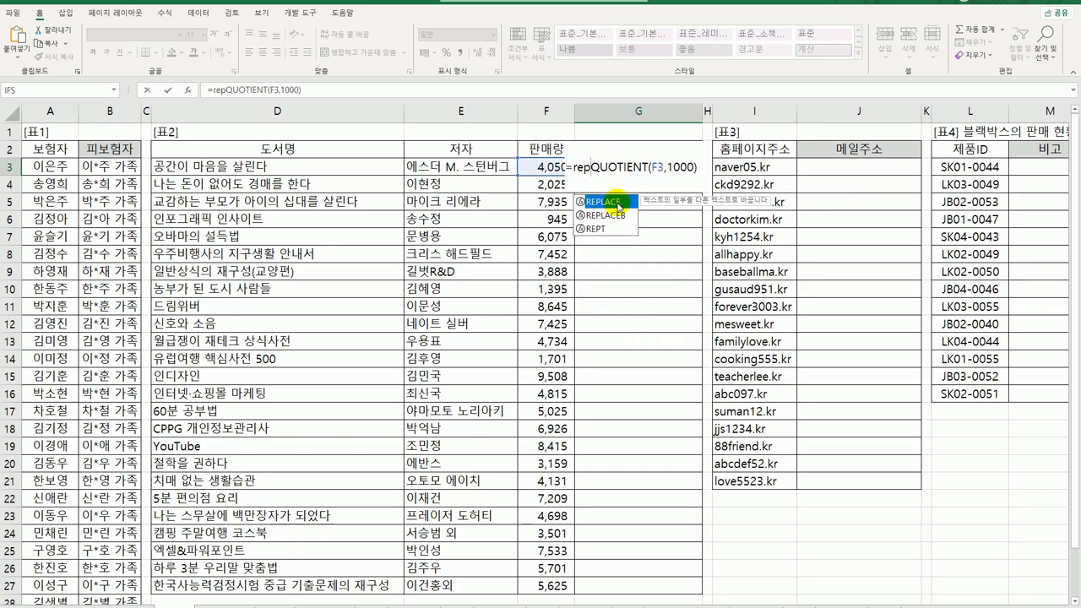
{"action": "type", "text": "t"}
{"action": "key", "text": "Tab"}
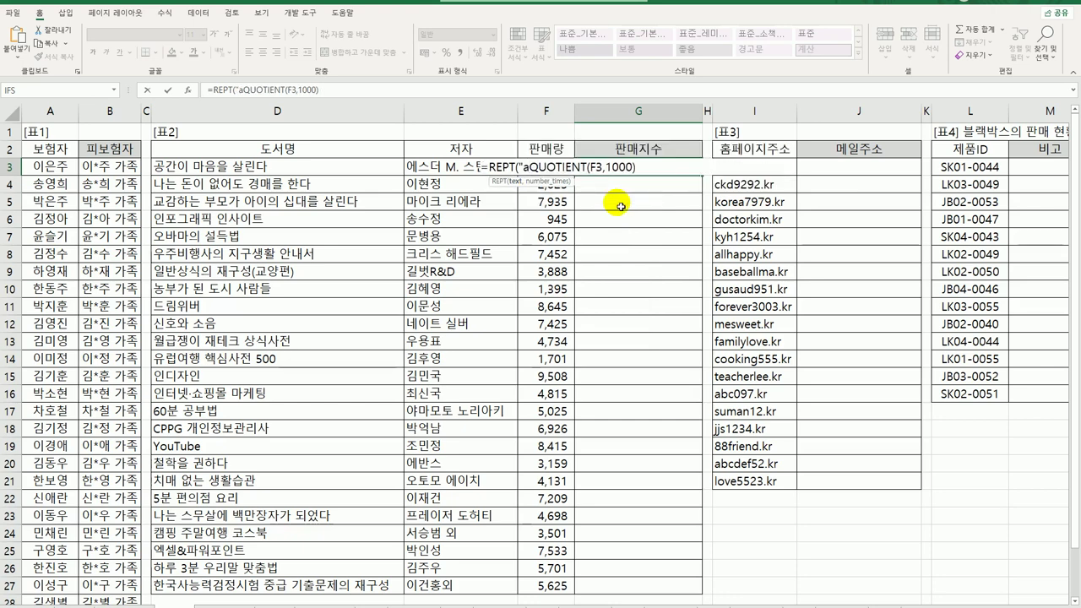
{"action": "type", "text": "\"ㅁ"}
{"action": "key", "text": "Hangul_Hanja"}
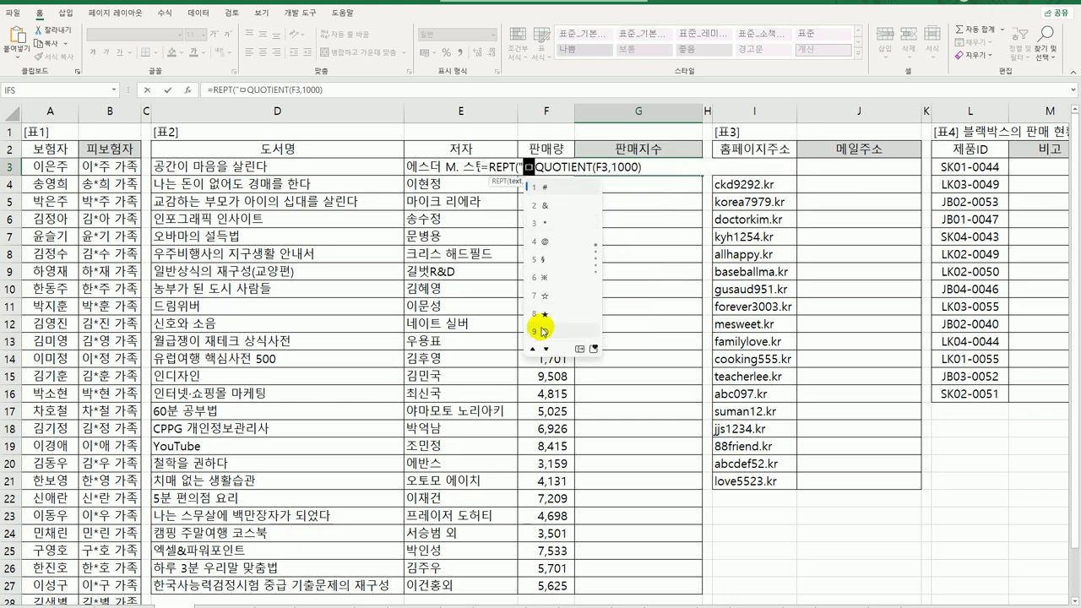
{"action": "left_click", "coordinate": [549, 321]}
{"action": "type", "text": "\""}
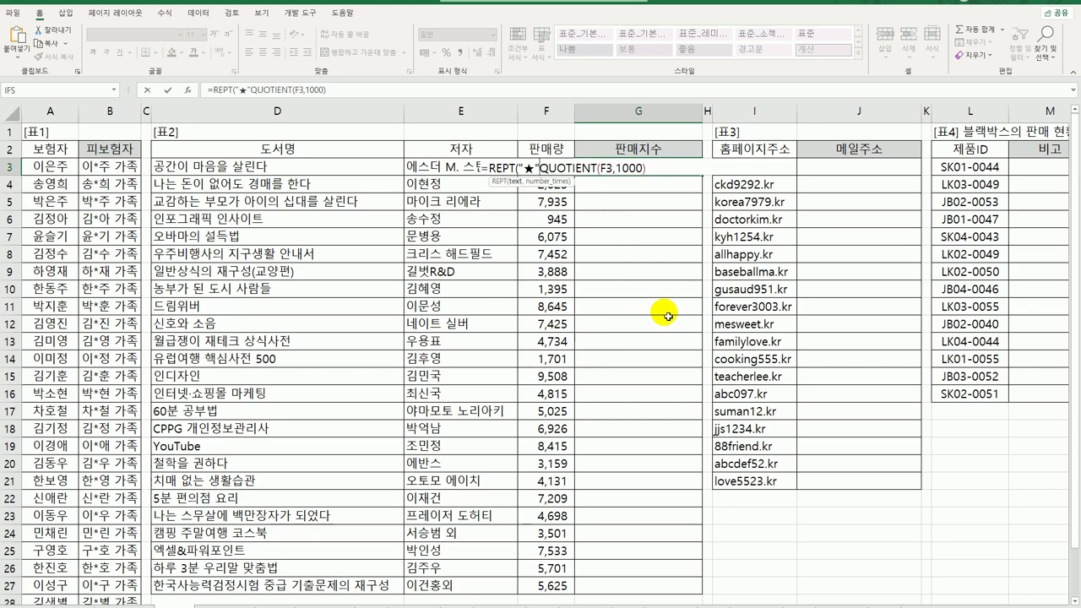
{"action": "type", "text": ","}
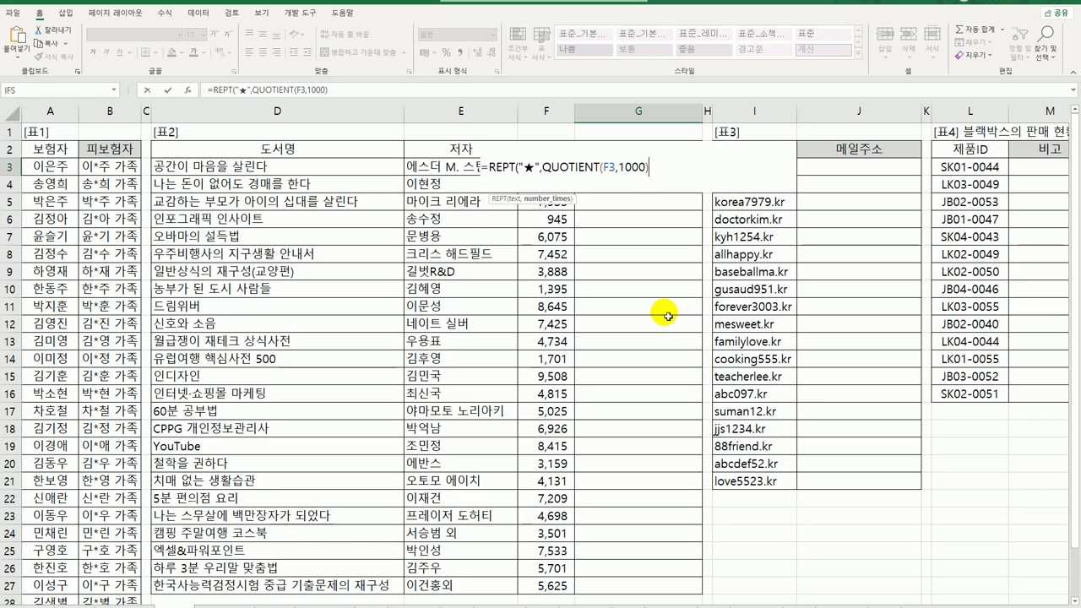
{"action": "type", "text": ")"}
{"action": "key", "text": "Return"}
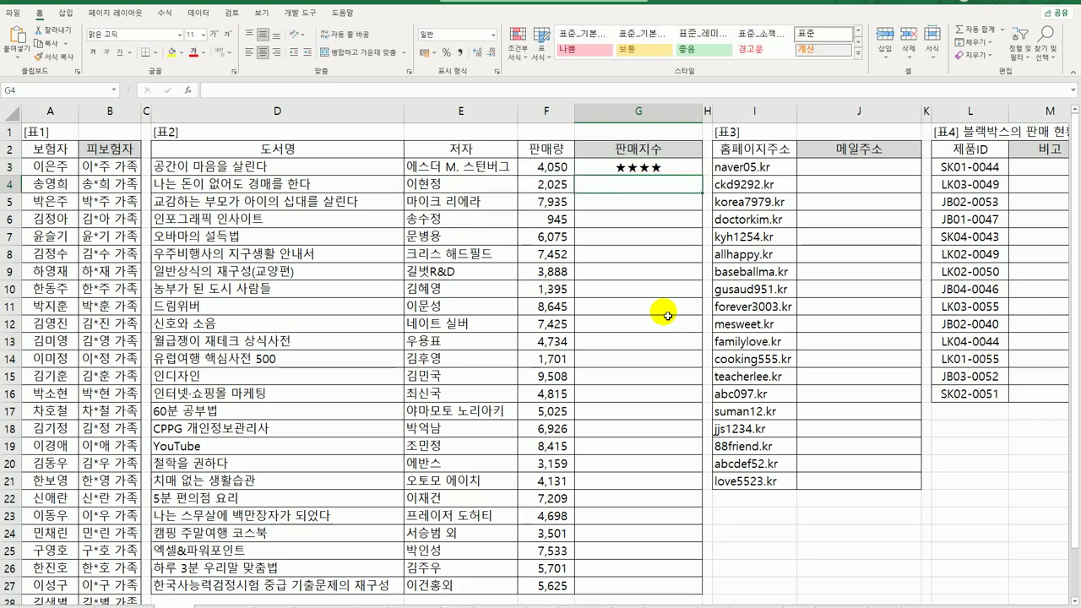
- Wrap the REPT formula in G3 in a CONCAT function
{"action": "left_click", "coordinate": [639, 167]}
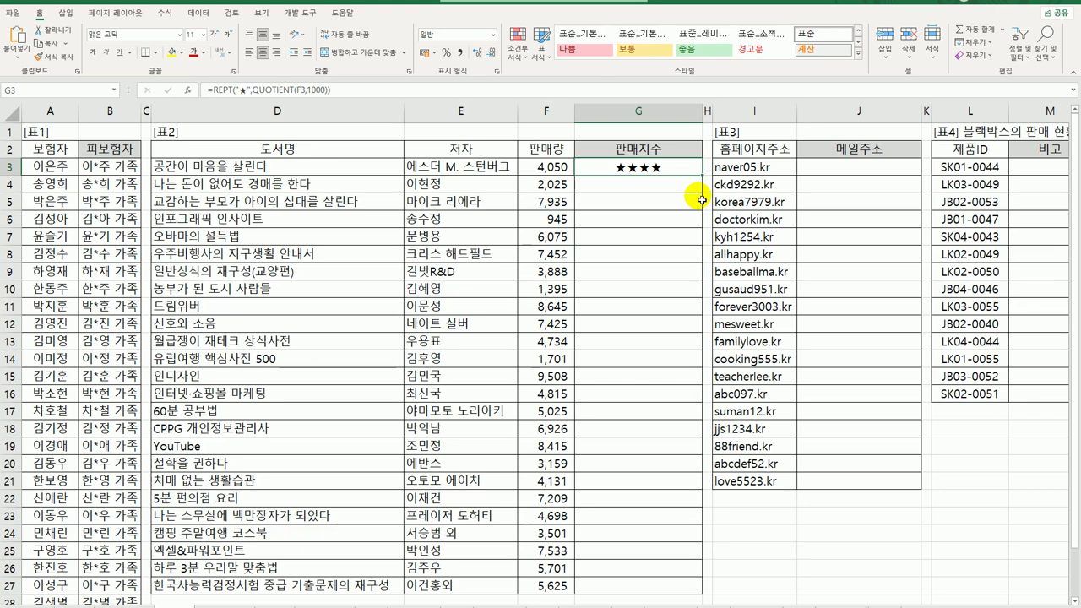
{"action": "double_click", "coordinate": [640, 172]}
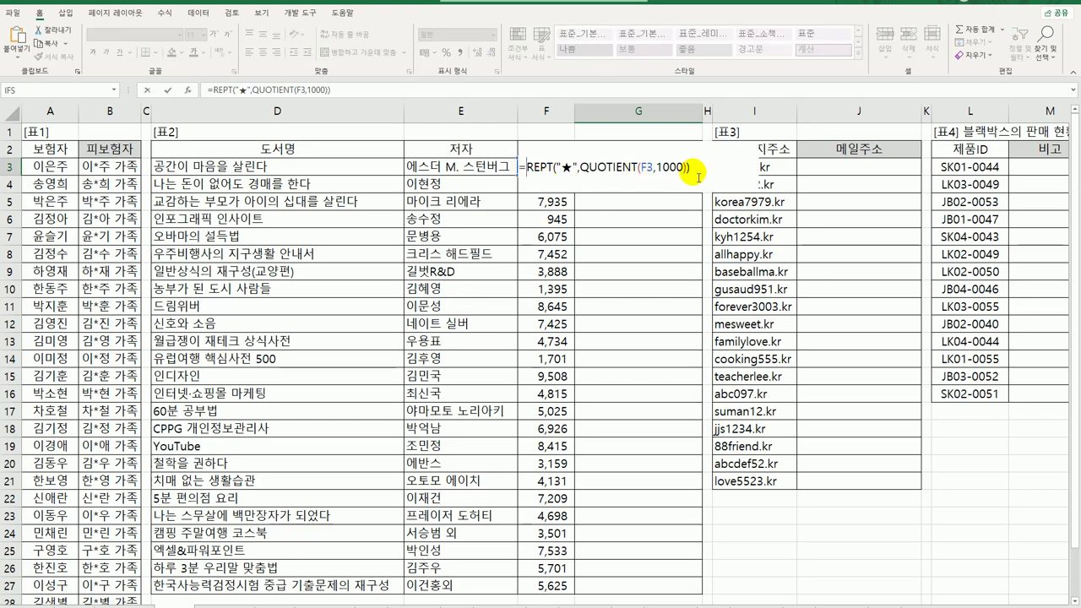
{"action": "type", "text": "v"}
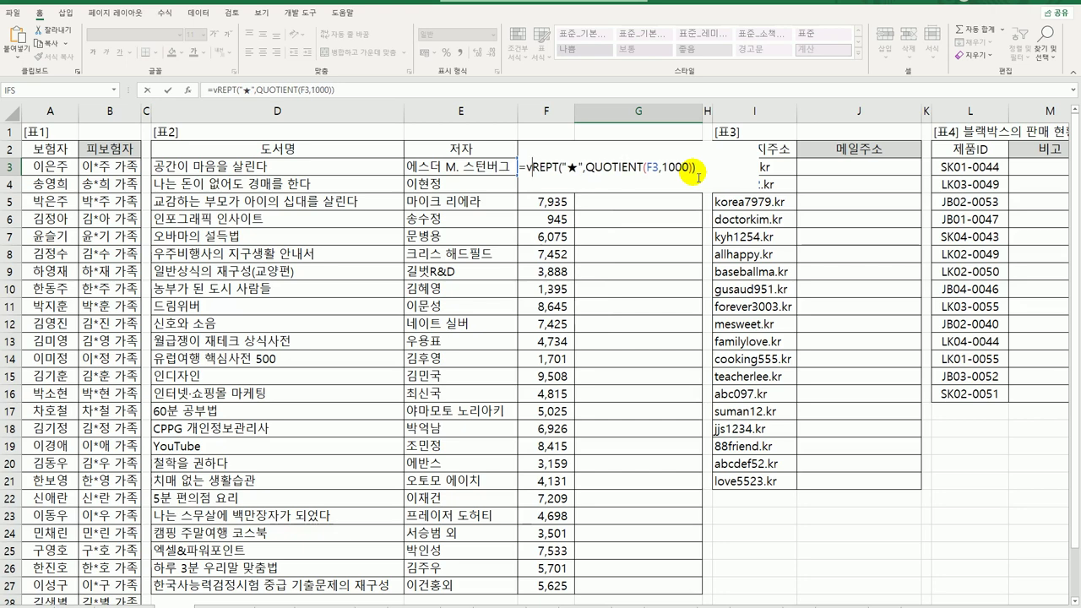
{"action": "key", "text": "BackSpace"}
{"action": "type", "text": "con"}
{"action": "key", "text": "Tab"}
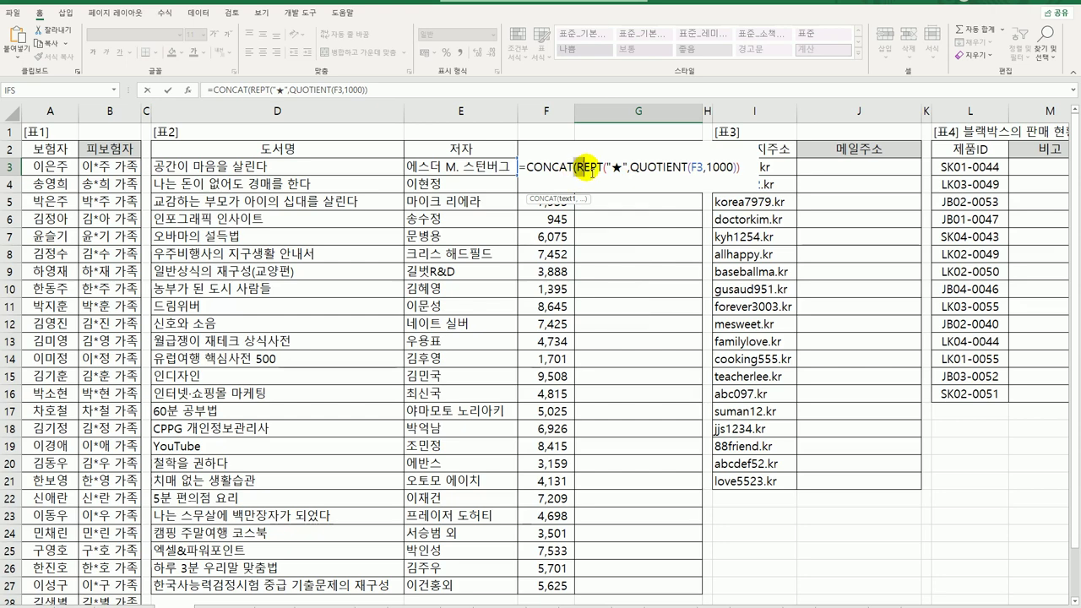
- Duplicate REPT("★",QUOTIENT(F3,1000)) as the second argument of CONCAT in the G3 formula
{"action": "left_click_drag", "start_coordinate": [578, 168], "coordinate": [737, 173]}
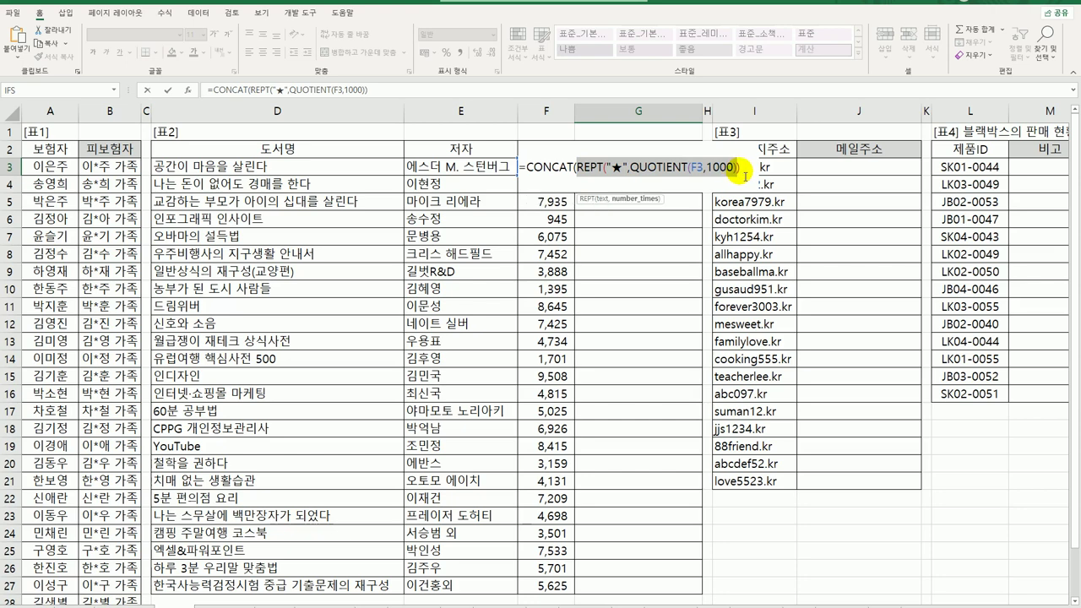
{"action": "left_click_drag", "start_coordinate": [583, 171], "coordinate": [742, 174]}
{"action": "key", "text": "ctrl+c"}
{"action": "left_click", "coordinate": [742, 173]}
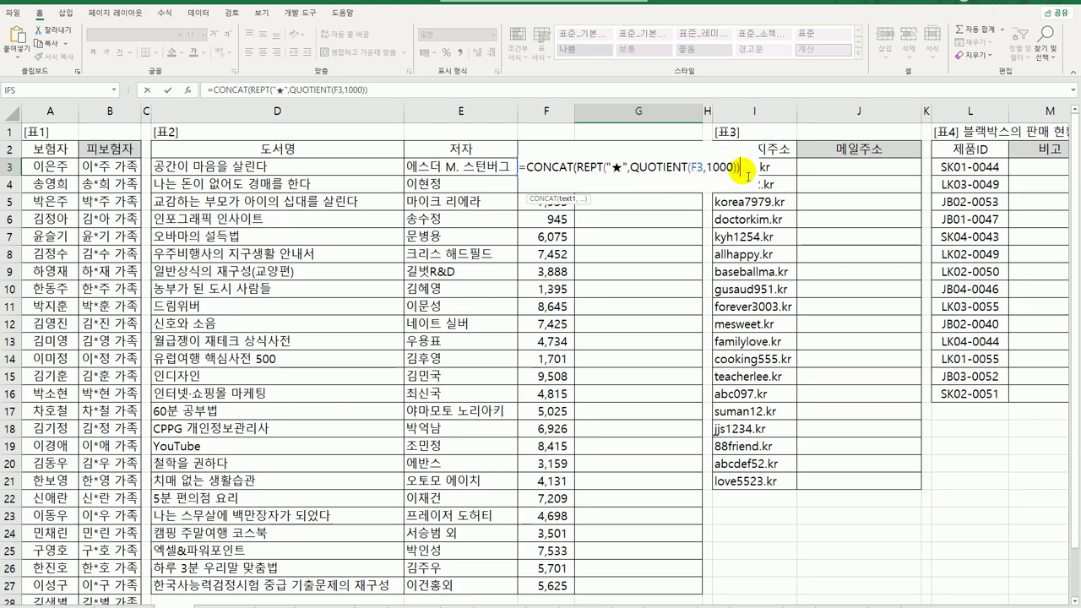
{"action": "type", "text": ","}
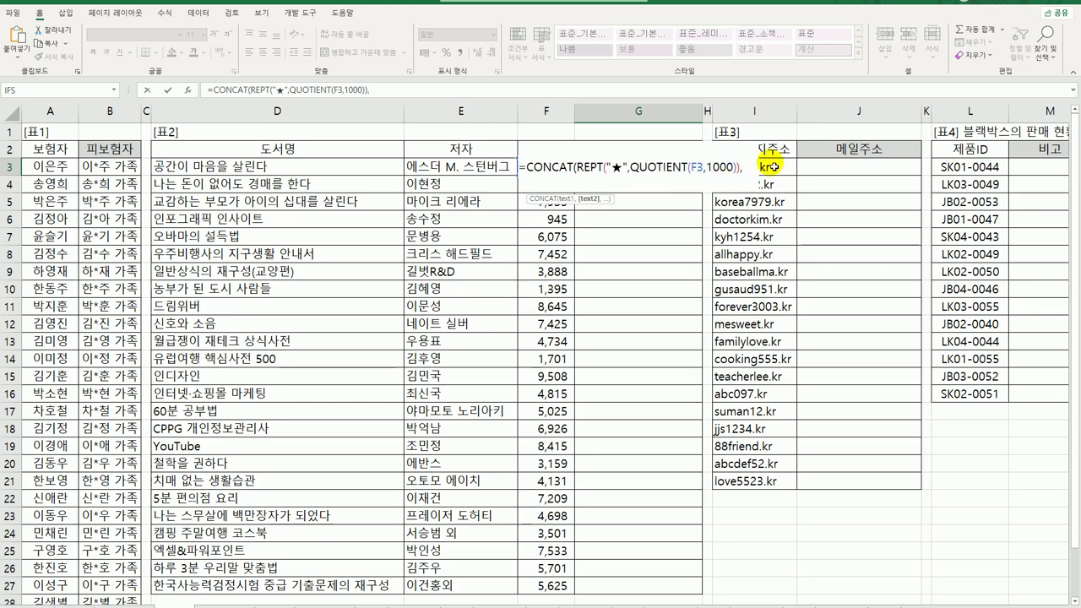
{"action": "key", "text": "ctrl+v"}
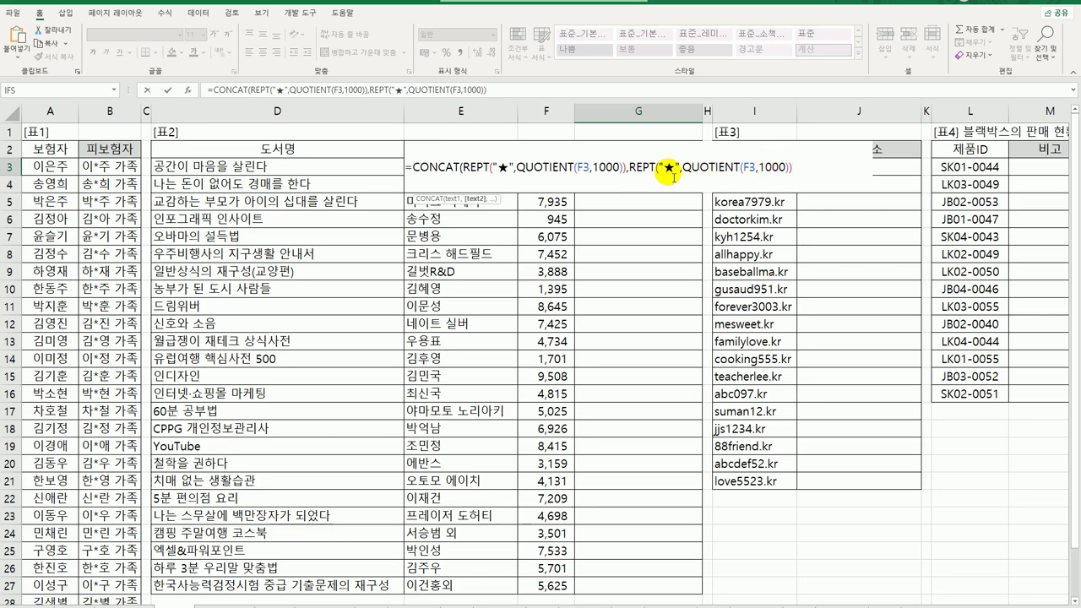
- Replace the ★ in the second REPT of the G3 formula with the ☆ symbol
{"action": "double_click", "coordinate": [669, 167]}
{"action": "type", "text": "a"}
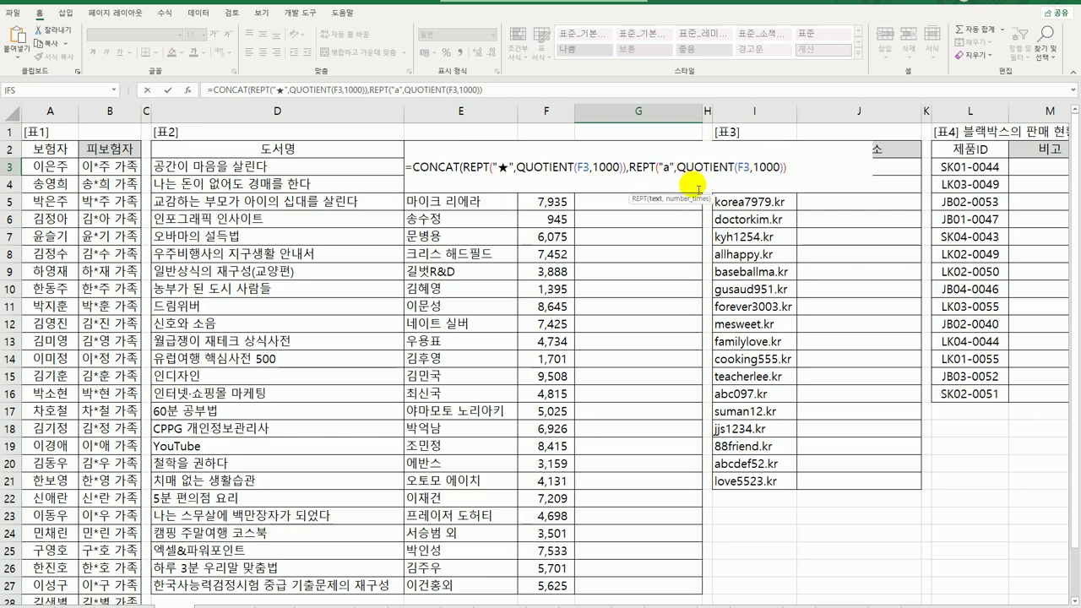
{"action": "key", "text": "BackSpace"}
{"action": "type", "text": "ㅁ"}
{"action": "key", "text": "Hangul_Hanja"}
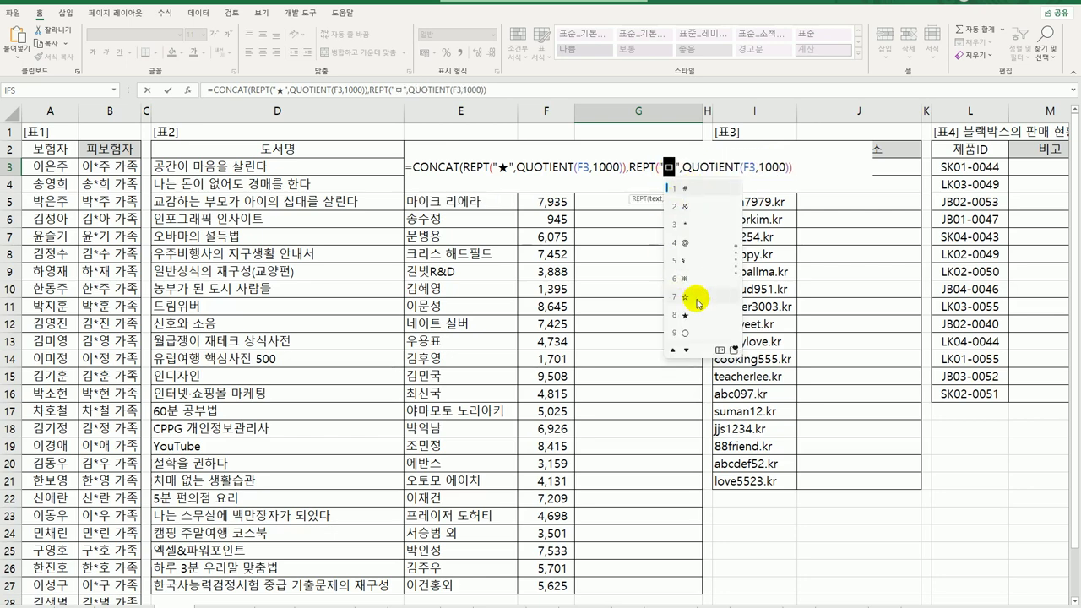
{"action": "left_click", "coordinate": [697, 300]}
- Set the second REPT's repeat count to 10-QUOTIENT(F3,1000), close the G3 formula and fill it down the 판매지수 column
{"action": "left_click", "coordinate": [682, 168]}
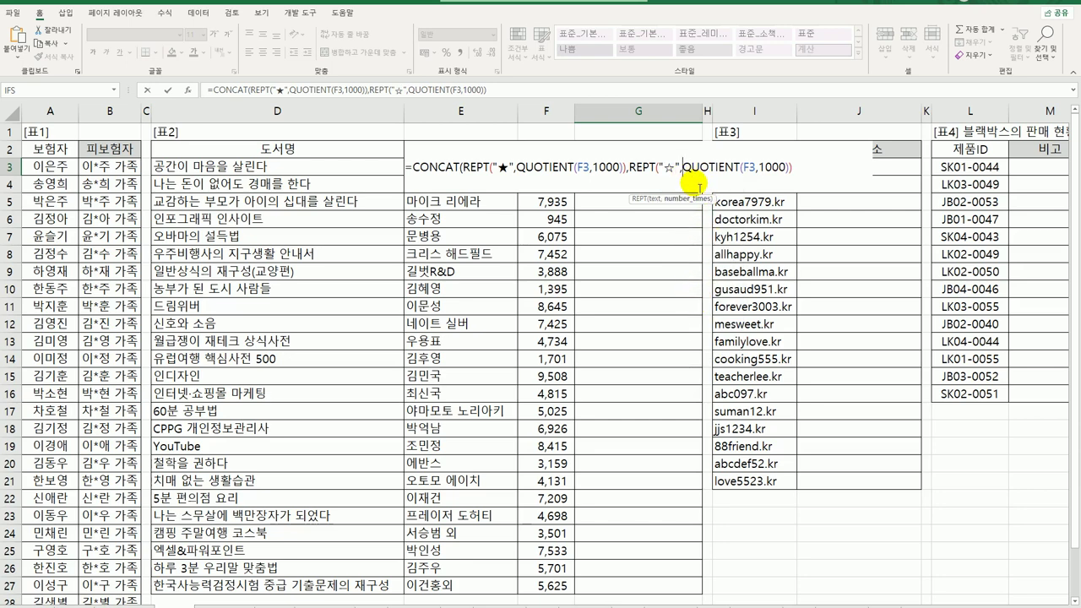
{"action": "type", "text": "10-"}
{"action": "key", "text": "End"}
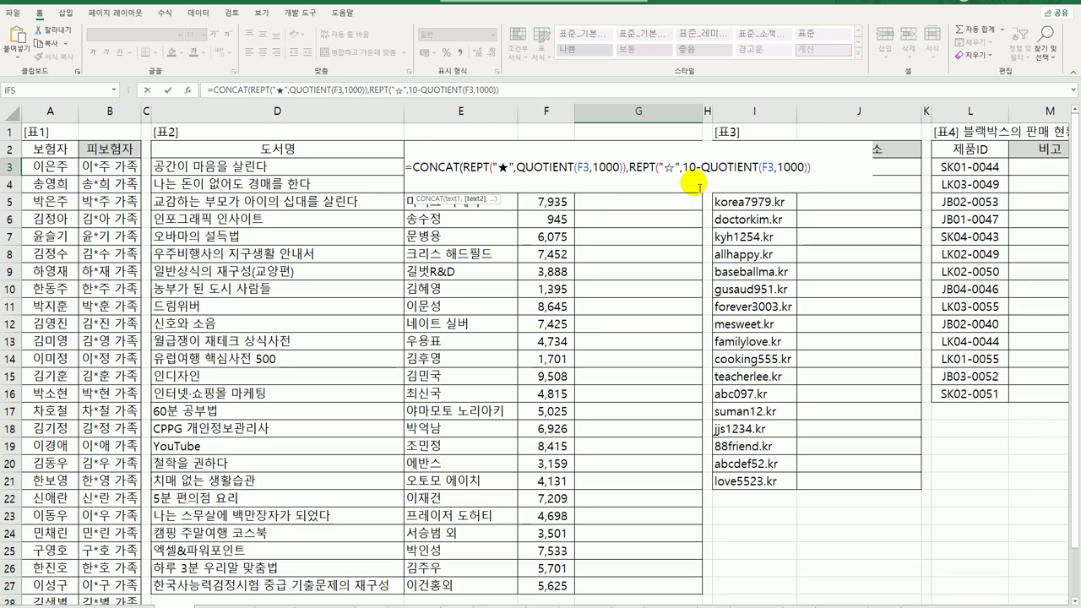
{"action": "type", "text": ")"}
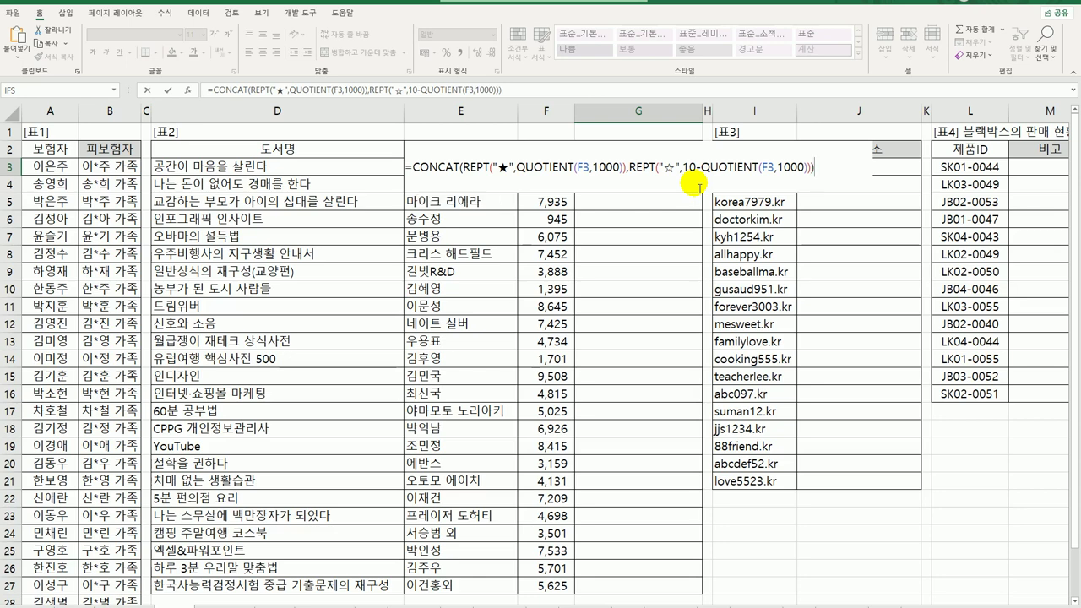
{"action": "key", "text": "ctrl+Return"}
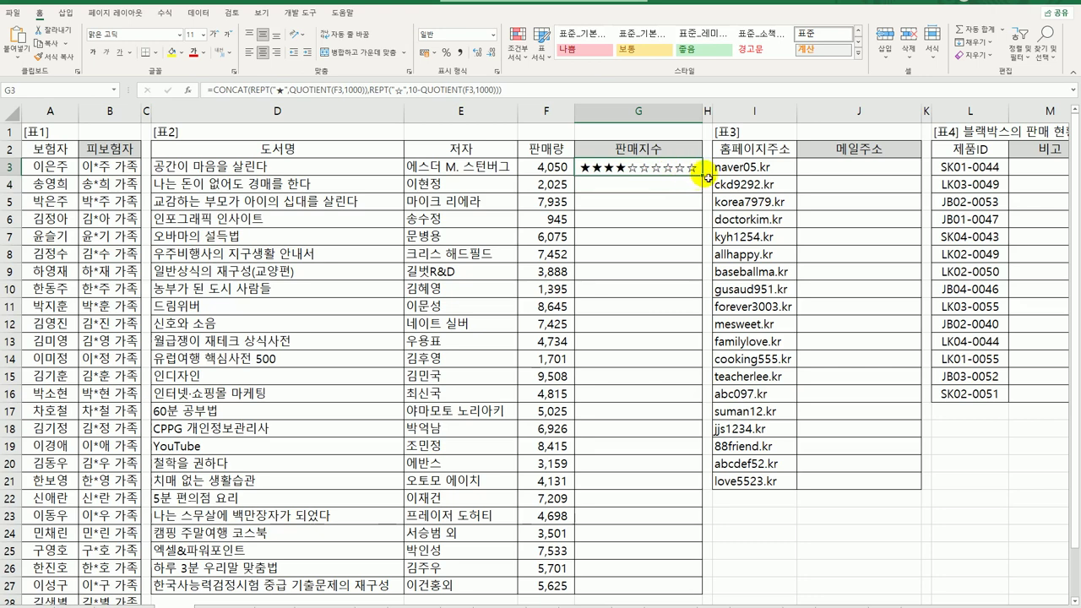
{"action": "double_click", "coordinate": [704, 178]}
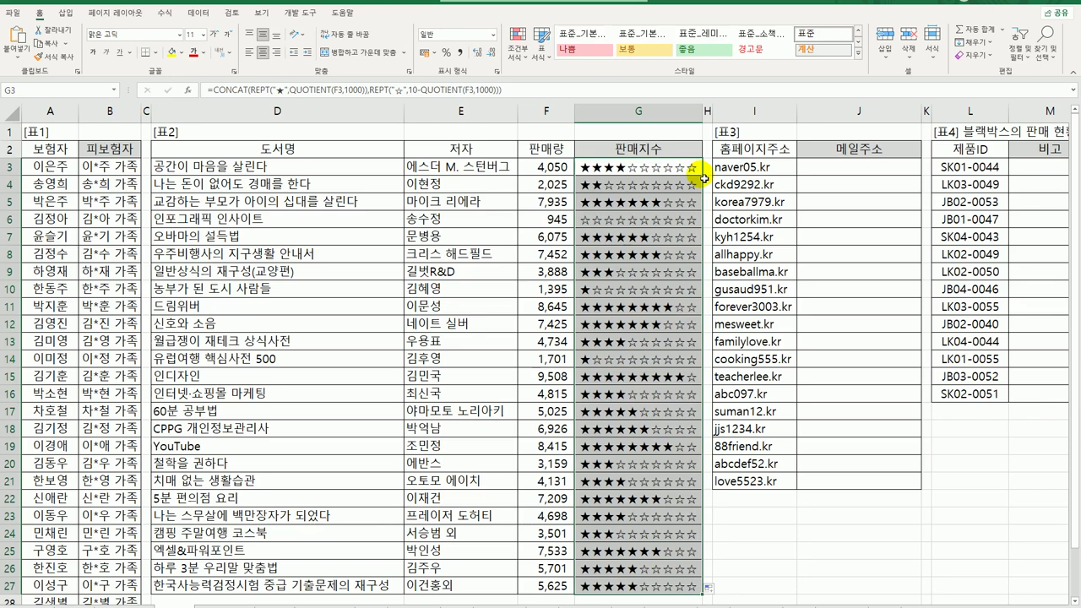
{"action": "left_click", "coordinate": [841, 169]}
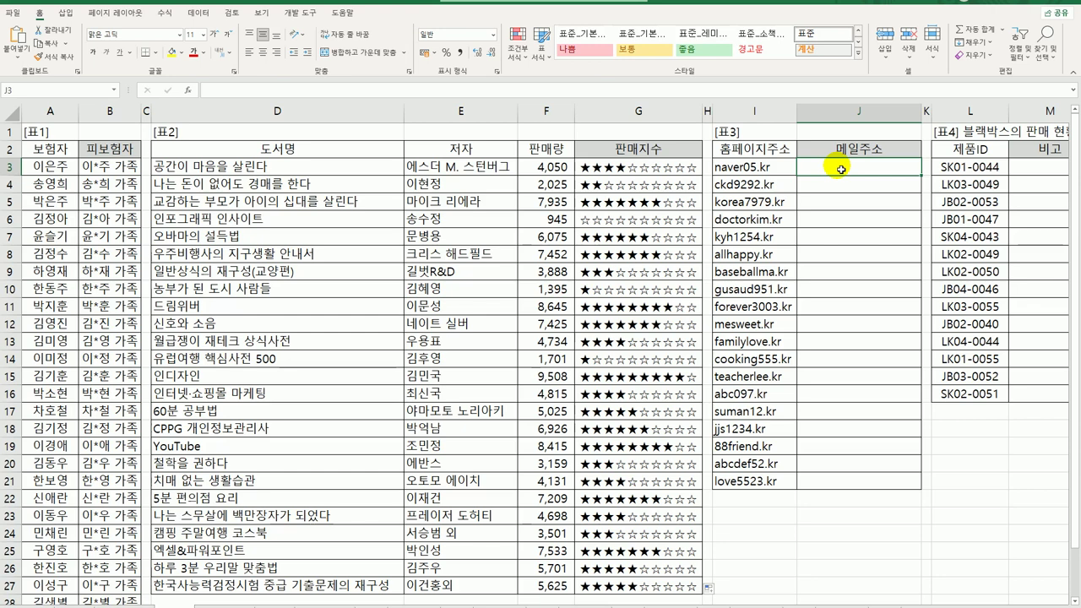
{"action": "type", "text": "="}
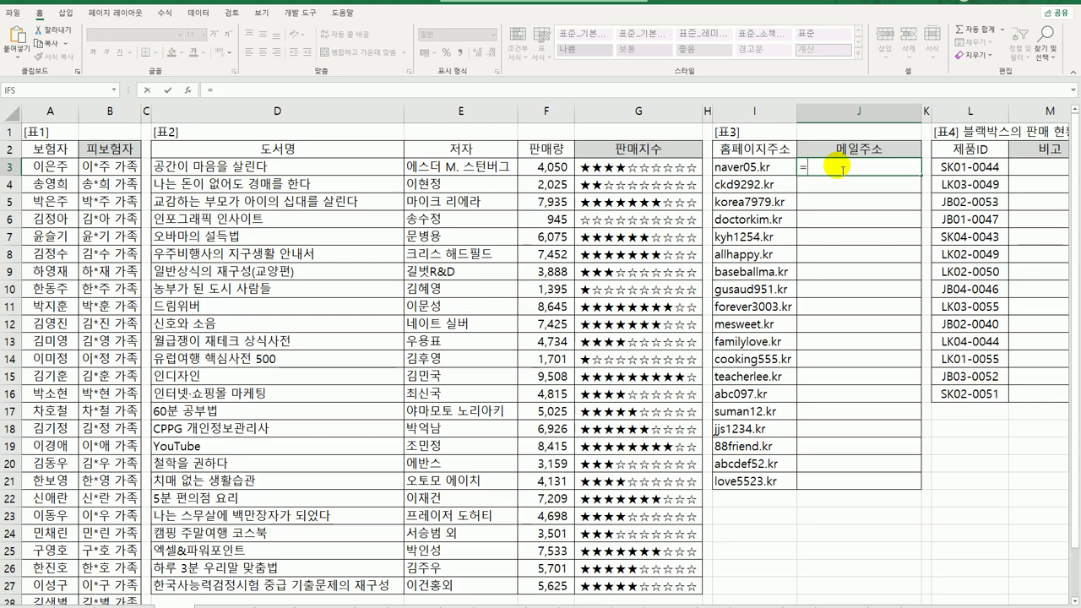
{"action": "type", "text": "su"}
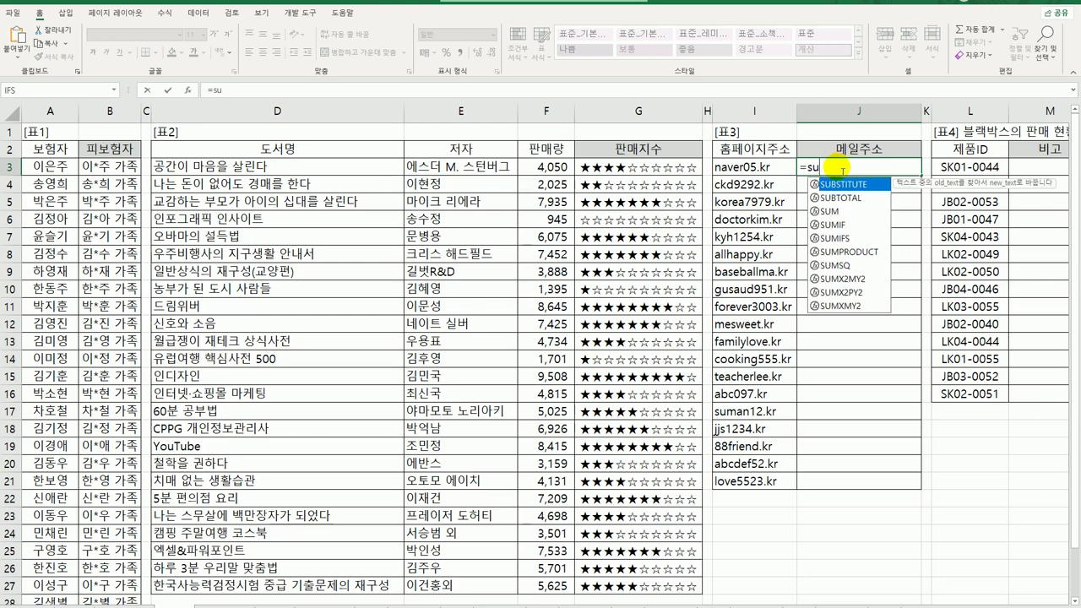
{"action": "double_click", "coordinate": [838, 184]}
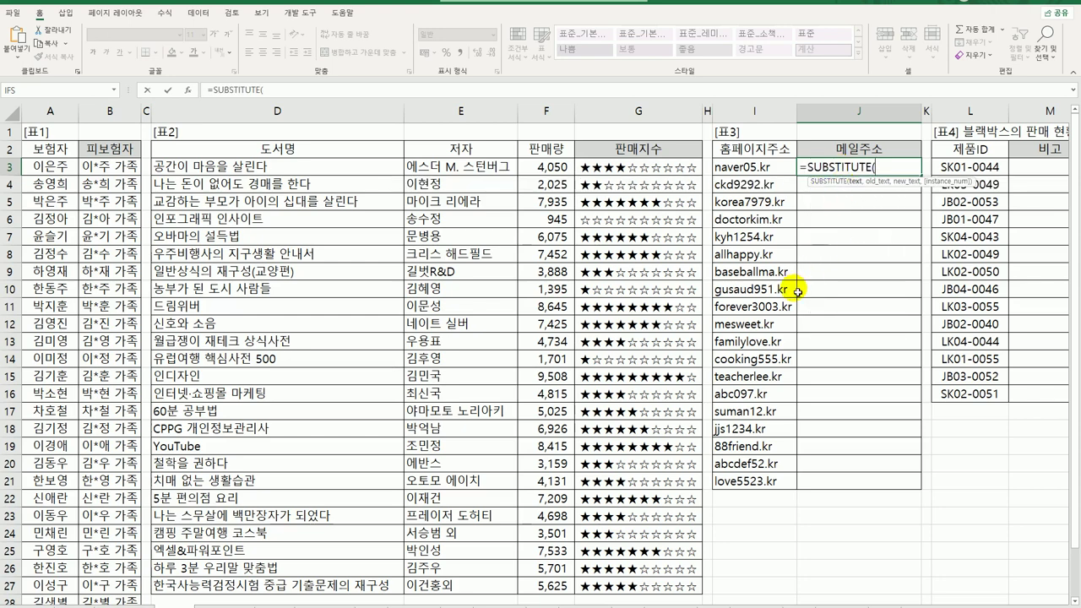
{"action": "left_click", "coordinate": [756, 169]}
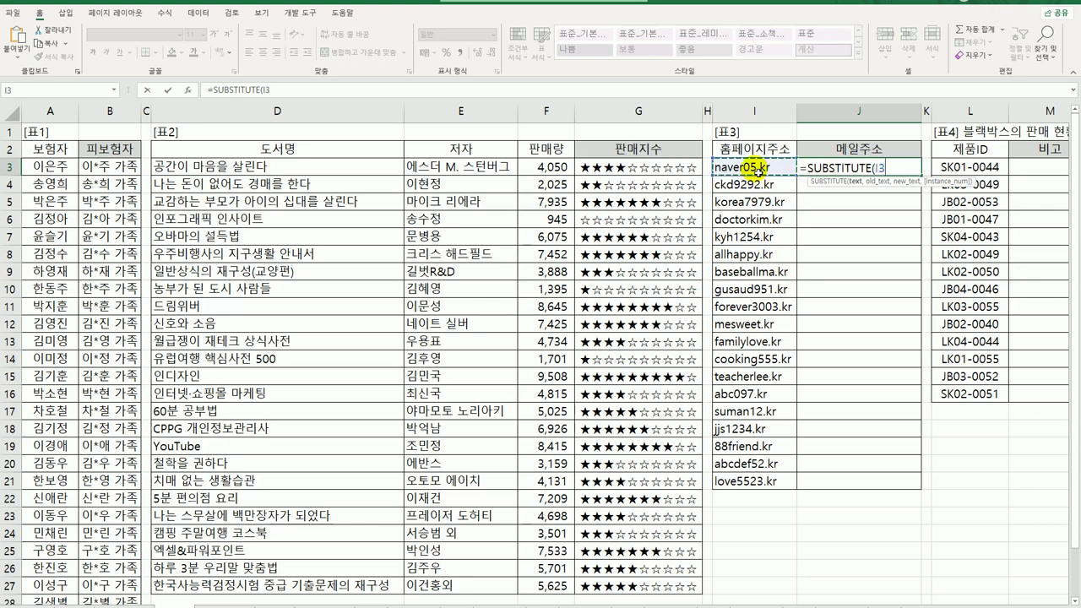
{"action": "type", "text": ",\""}
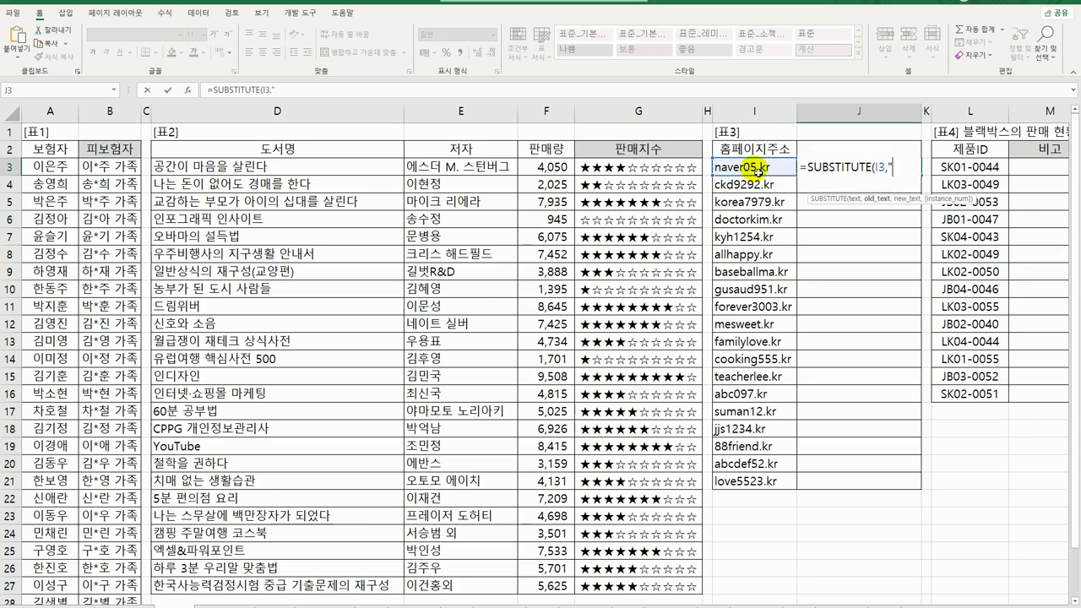
{"action": "type", "text": ".kr\","}
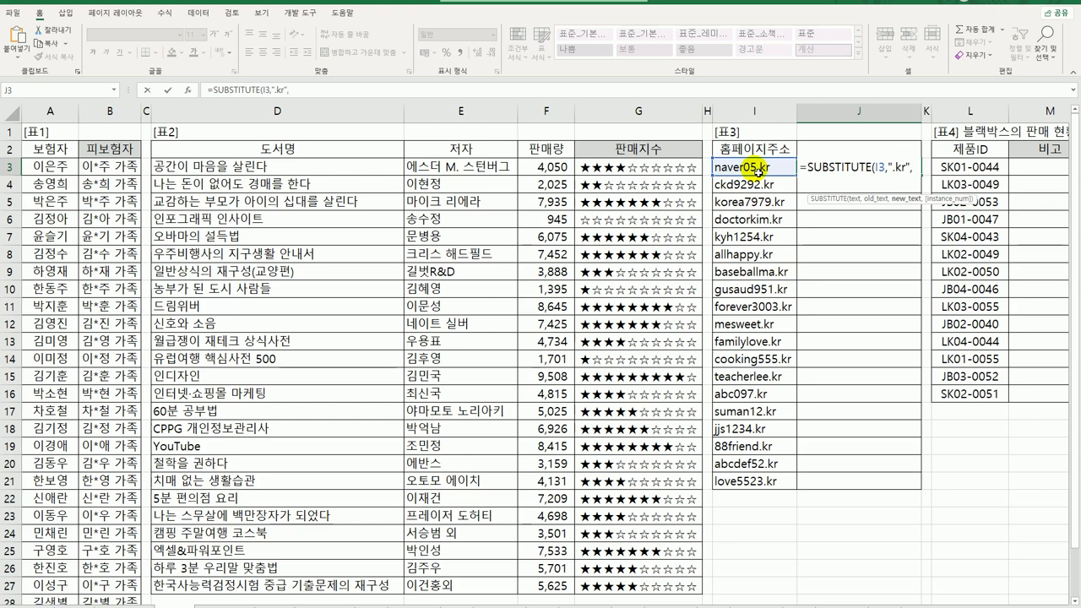
{"action": "type", "text": "\"@상"}
{"action": "type", "text": "ㅇ.kr\""}
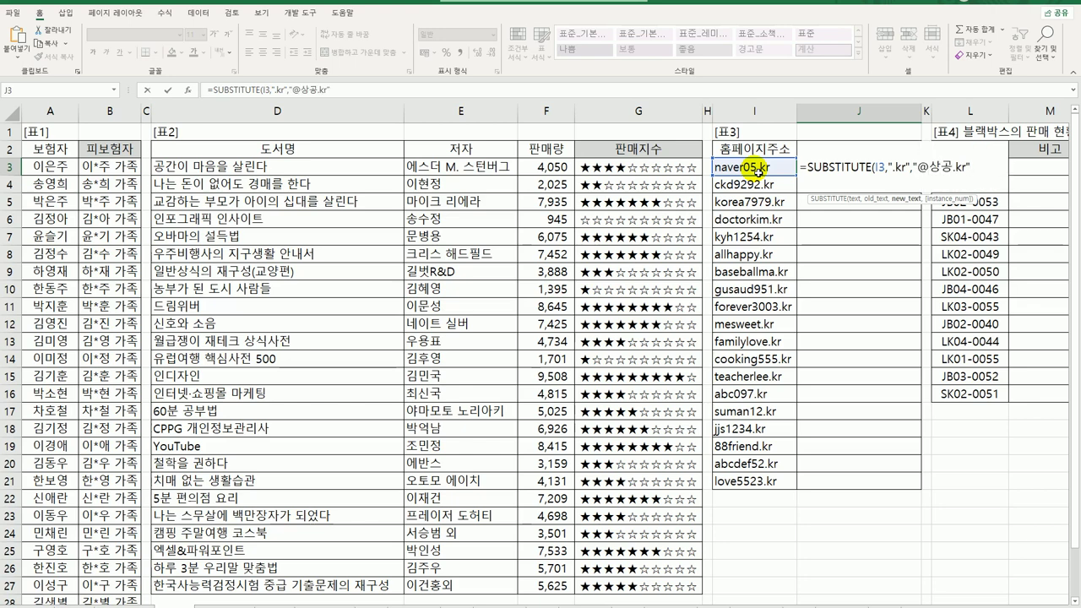
{"action": "type", "text": ")"}
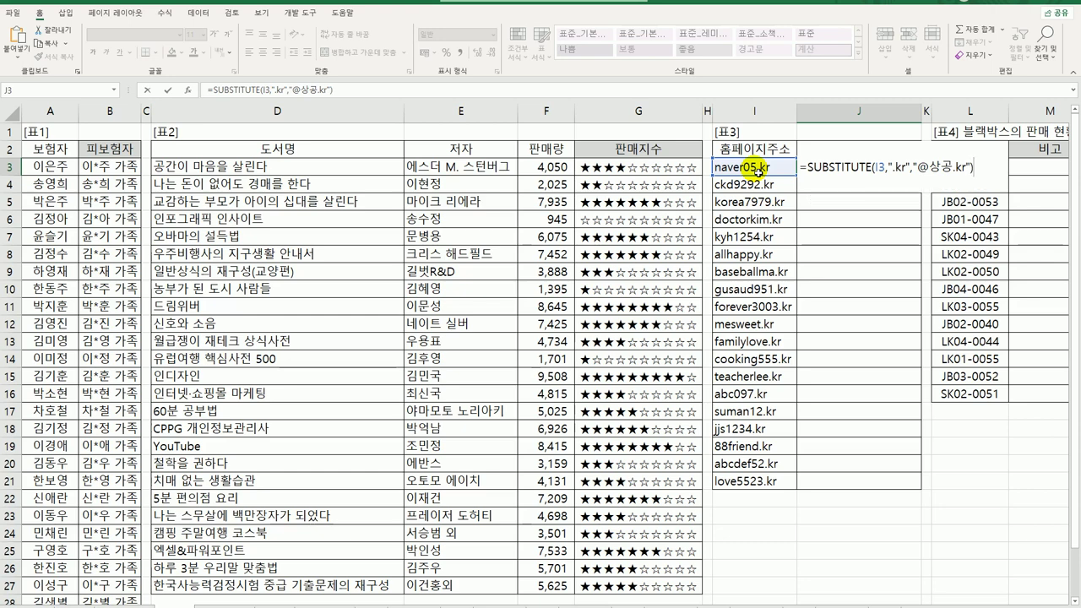
{"action": "key", "text": "ctrl+Return"}
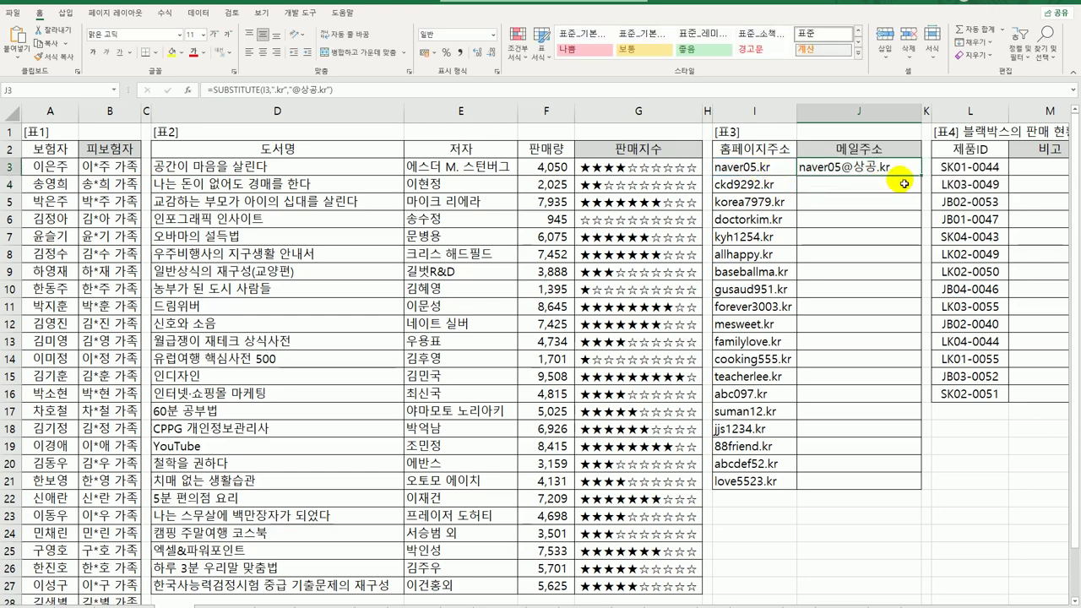
{"action": "left_click_drag", "start_coordinate": [921, 175], "coordinate": [906, 491]}
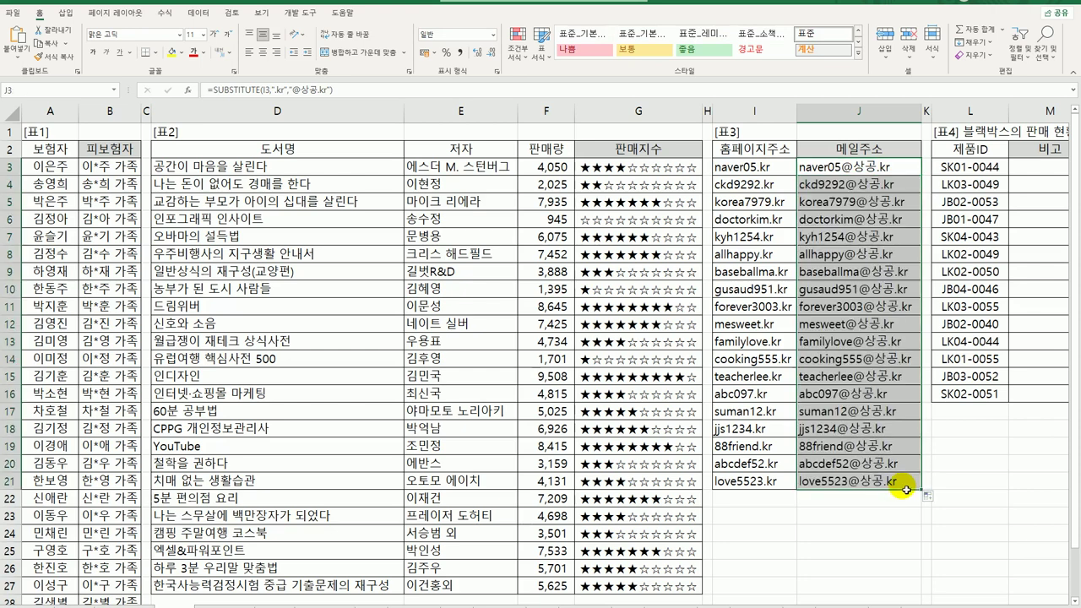
{"action": "left_click", "coordinate": [815, 168]}
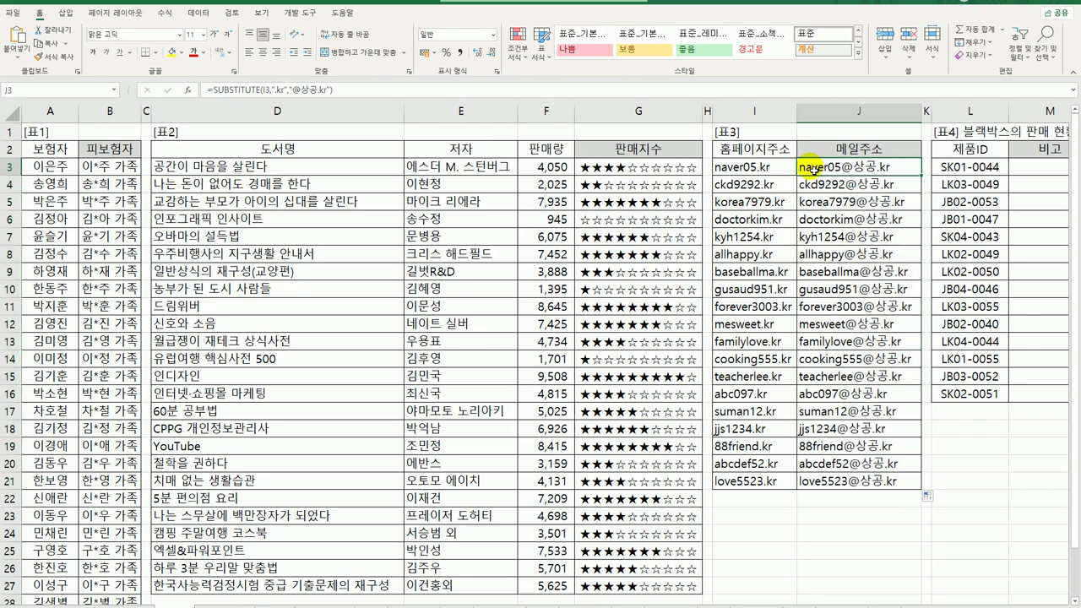
{"action": "double_click", "coordinate": [814, 167]}
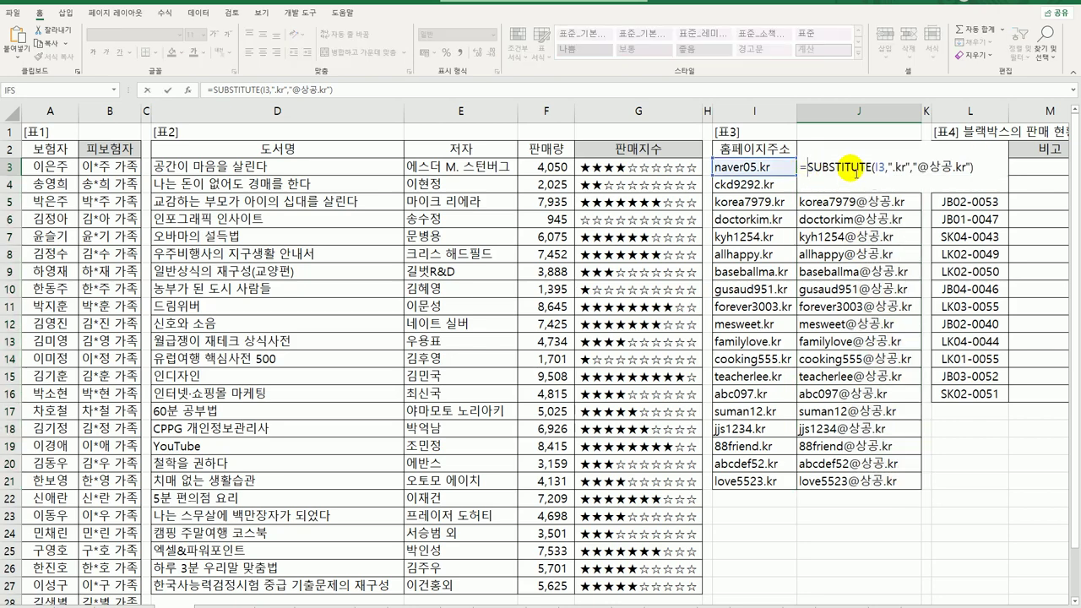
{"action": "type", "text": "pro"}
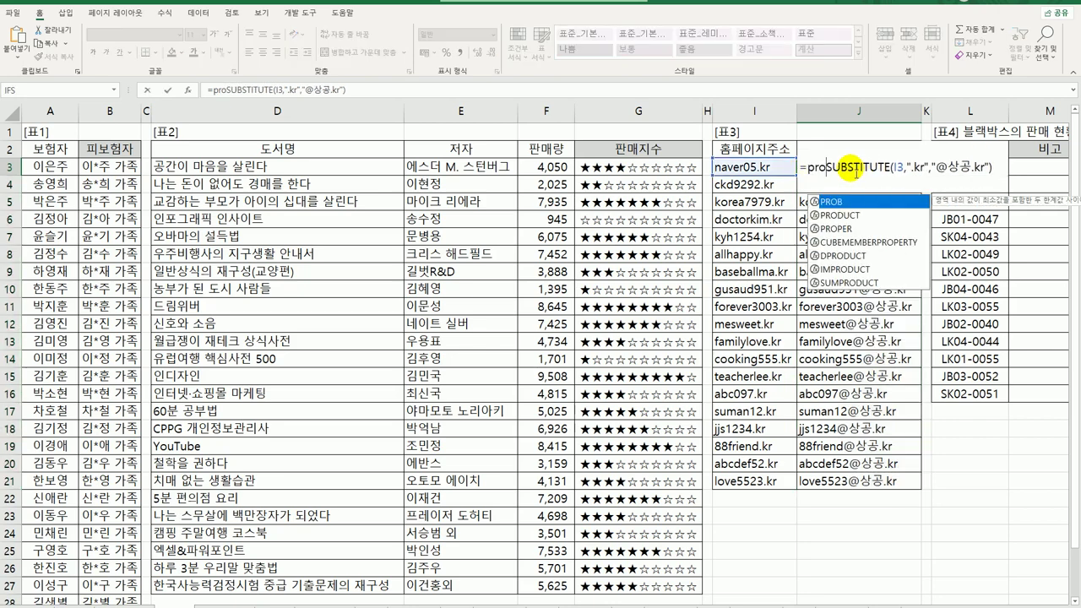
{"action": "key", "text": "Down"}
{"action": "key", "text": "Down"}
{"action": "key", "text": "Tab"}
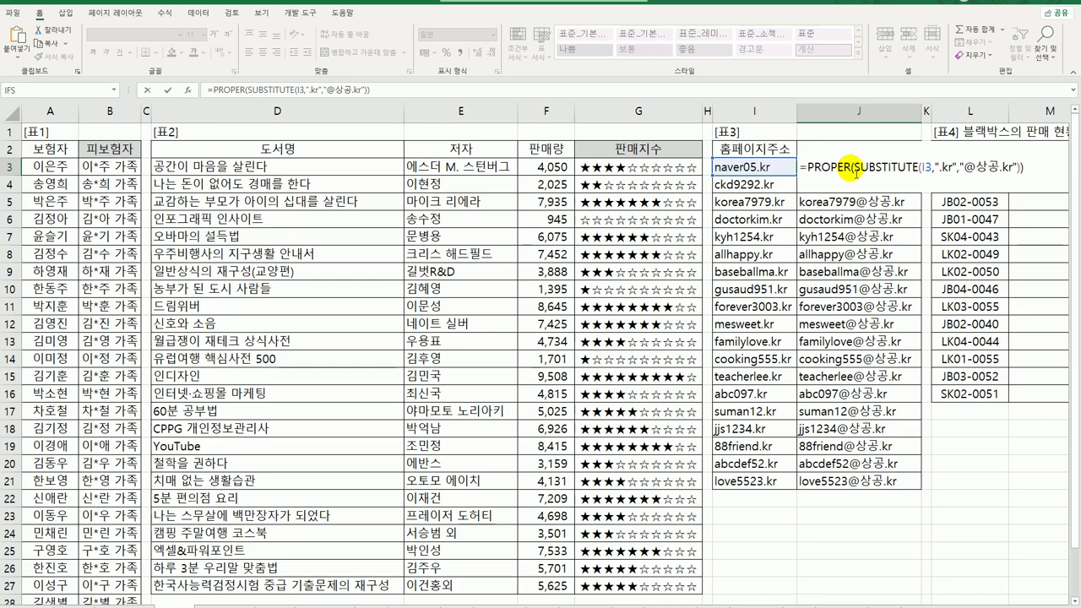
{"action": "key", "text": "ctrl+Return"}
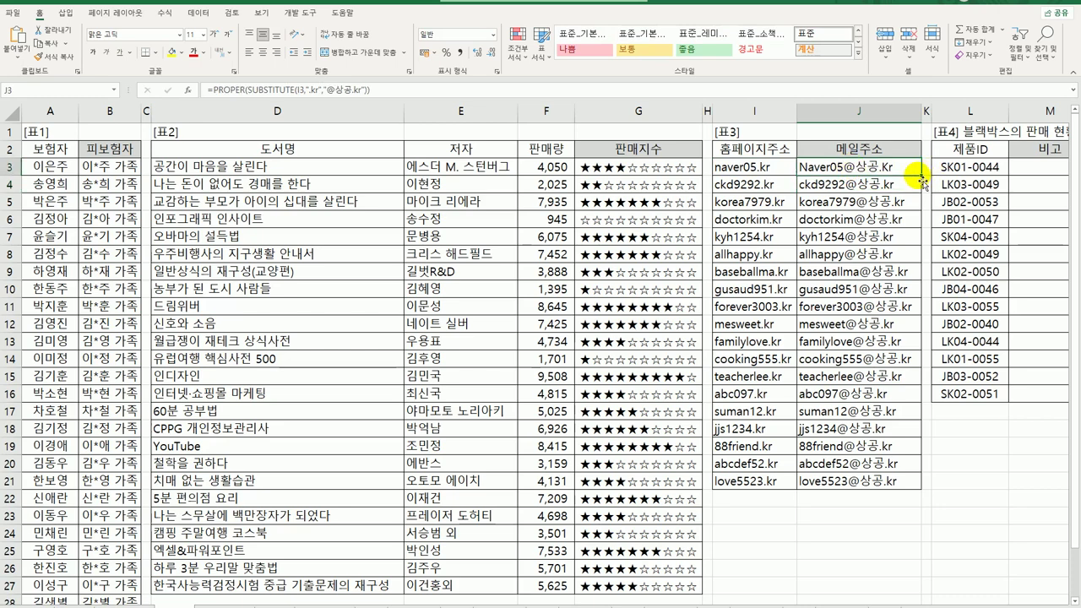
{"action": "left_click_drag", "start_coordinate": [924, 175], "coordinate": [878, 482]}
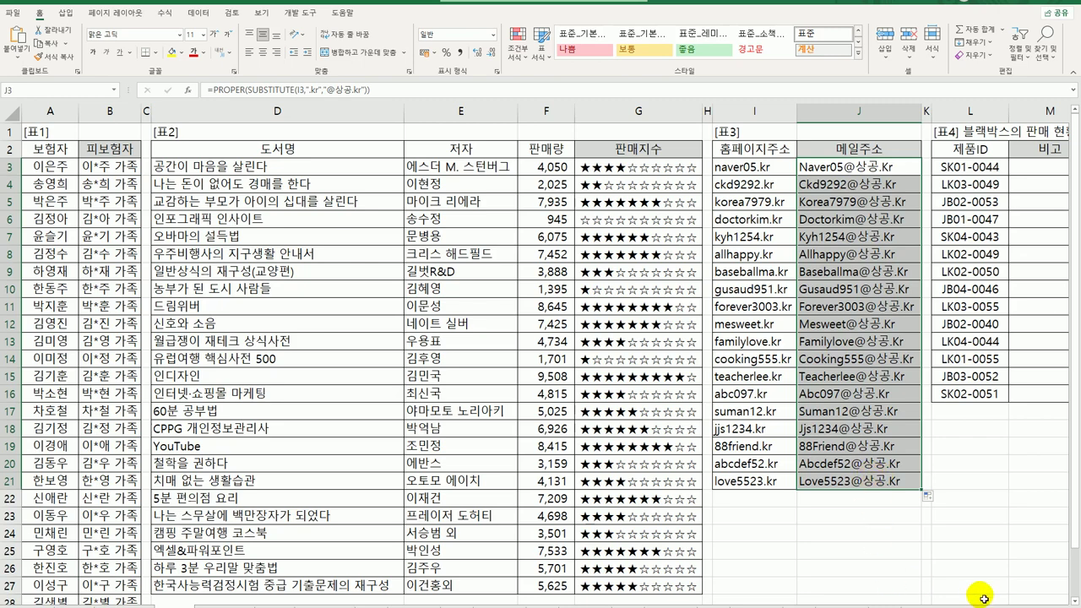
- Enter =RIGHT(L3,4) in M3 of 표4 and fill it down the 비고 column to M16
{"action": "scroll", "coordinate": [927, 496], "scroll_direction": "right", "scroll_amount": 2}
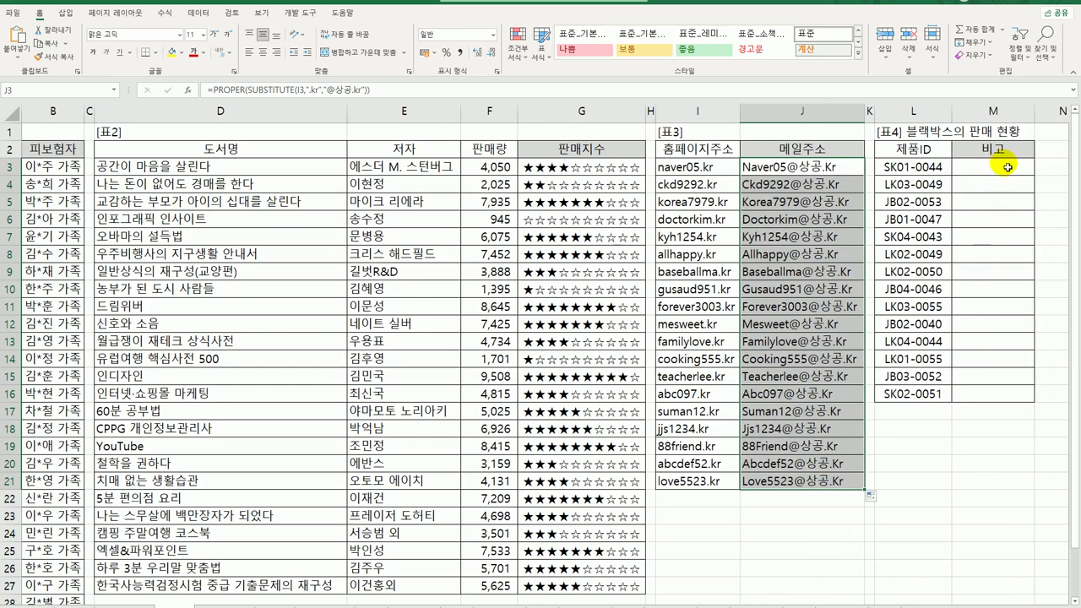
{"action": "left_click", "coordinate": [1007, 168]}
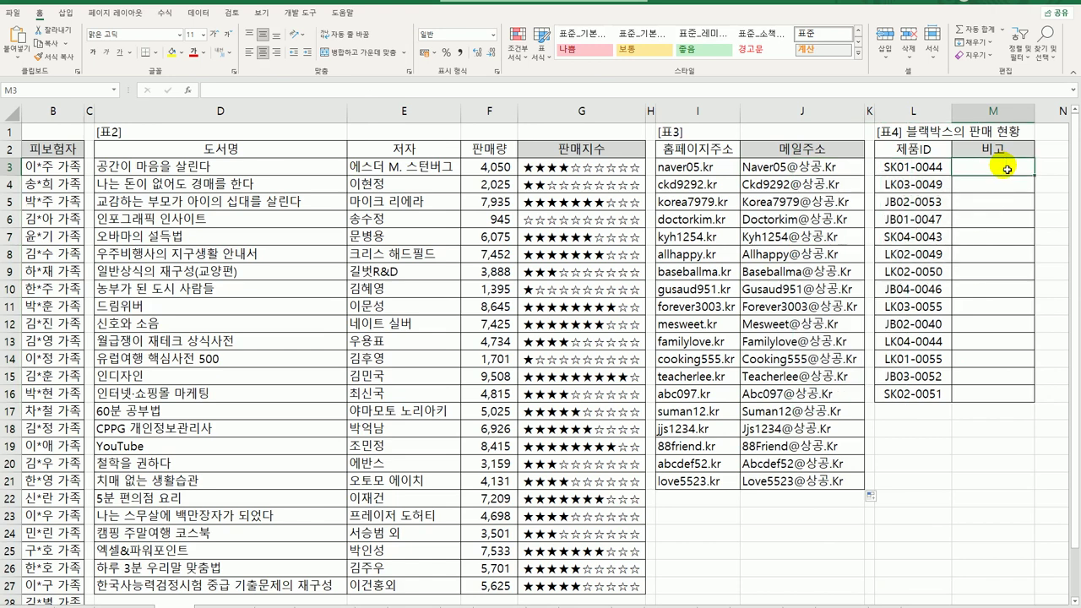
{"action": "left_click", "coordinate": [927, 165]}
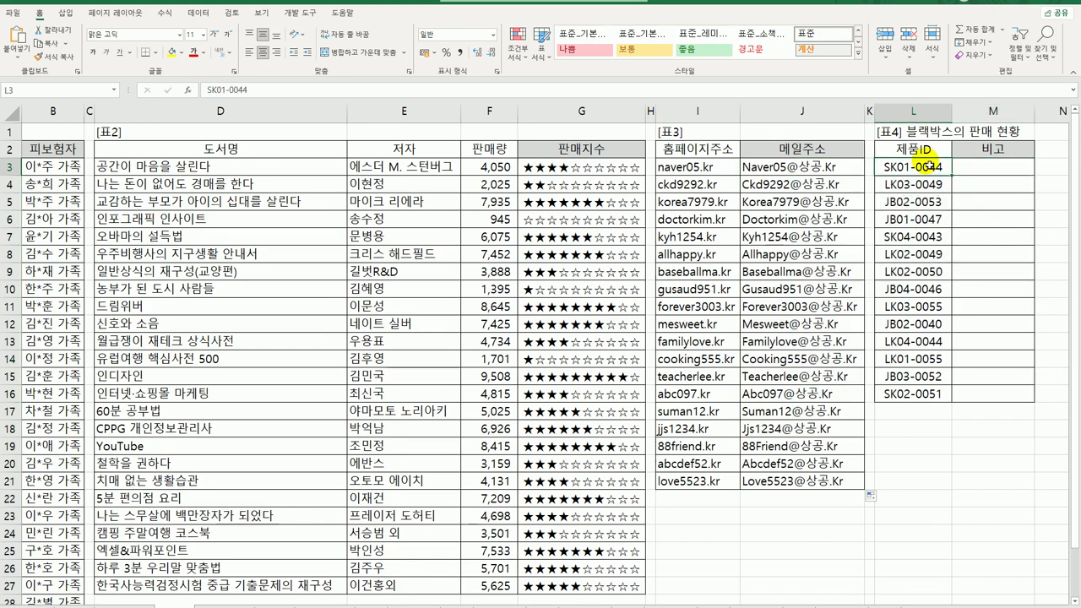
{"action": "left_click", "coordinate": [987, 169]}
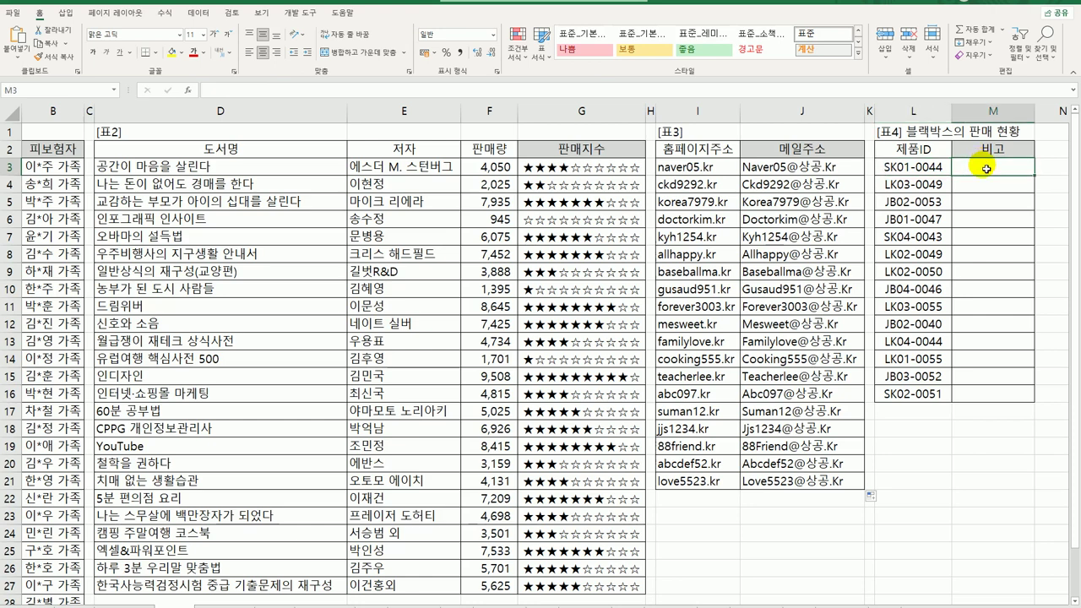
{"action": "left_click", "coordinate": [945, 171]}
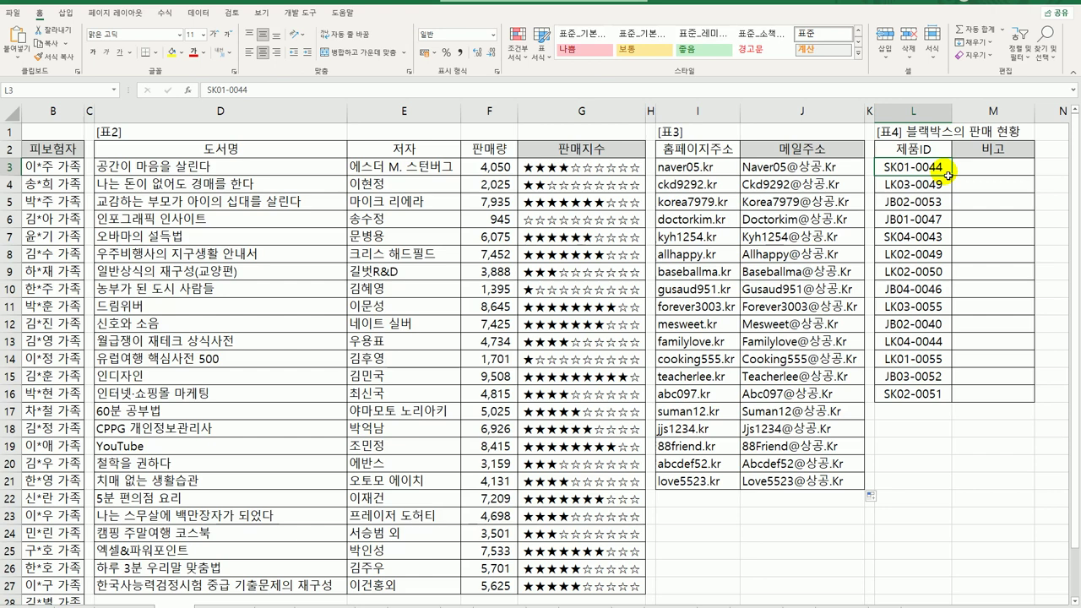
{"action": "left_click", "coordinate": [979, 172]}
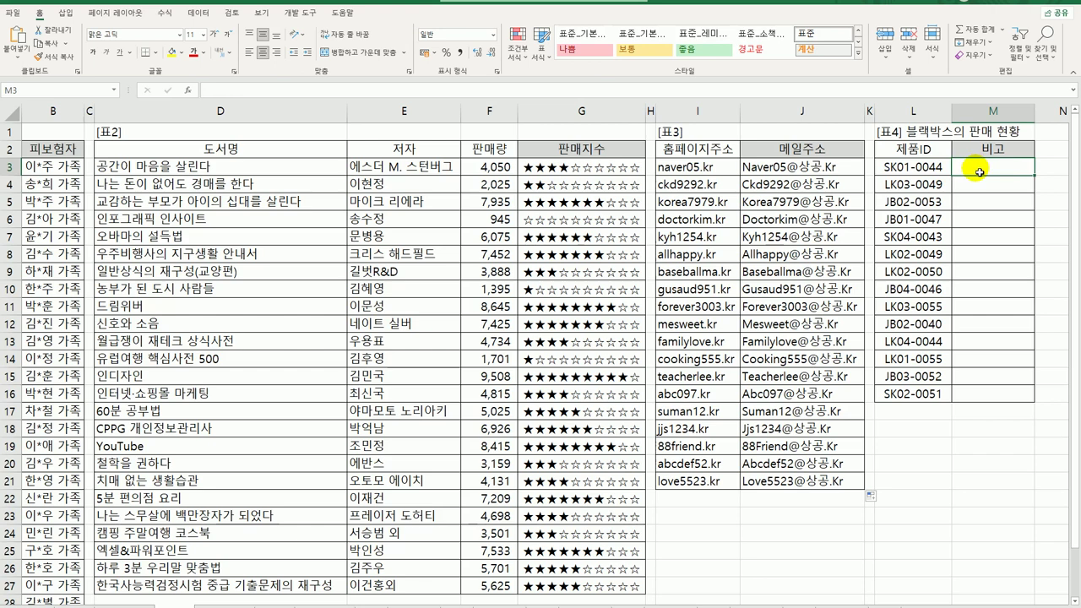
{"action": "type", "text": "="}
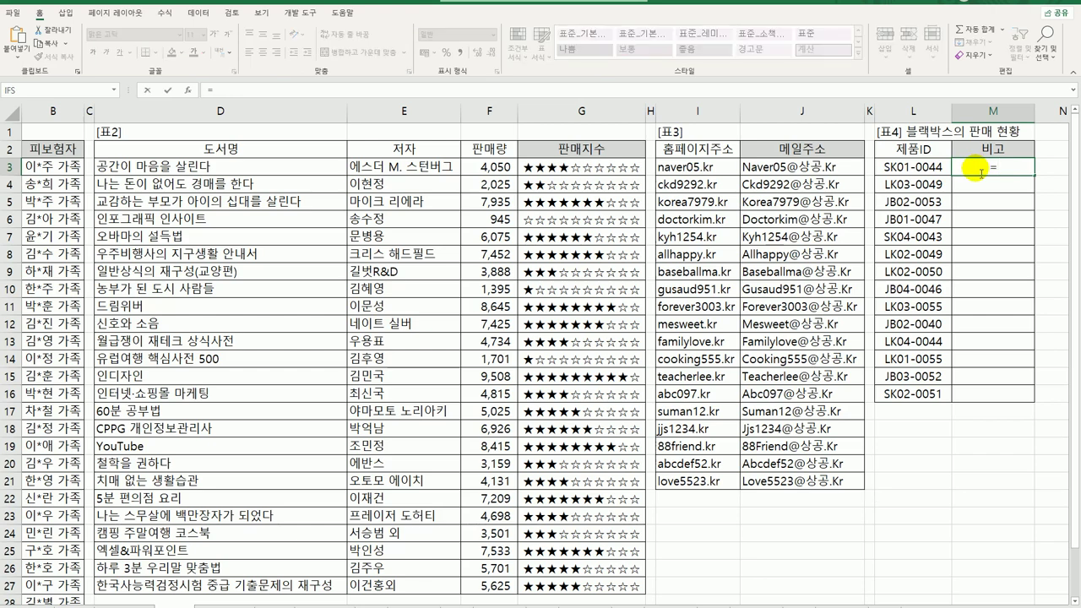
{"action": "type", "text": "RI"}
{"action": "key", "text": "Tab"}
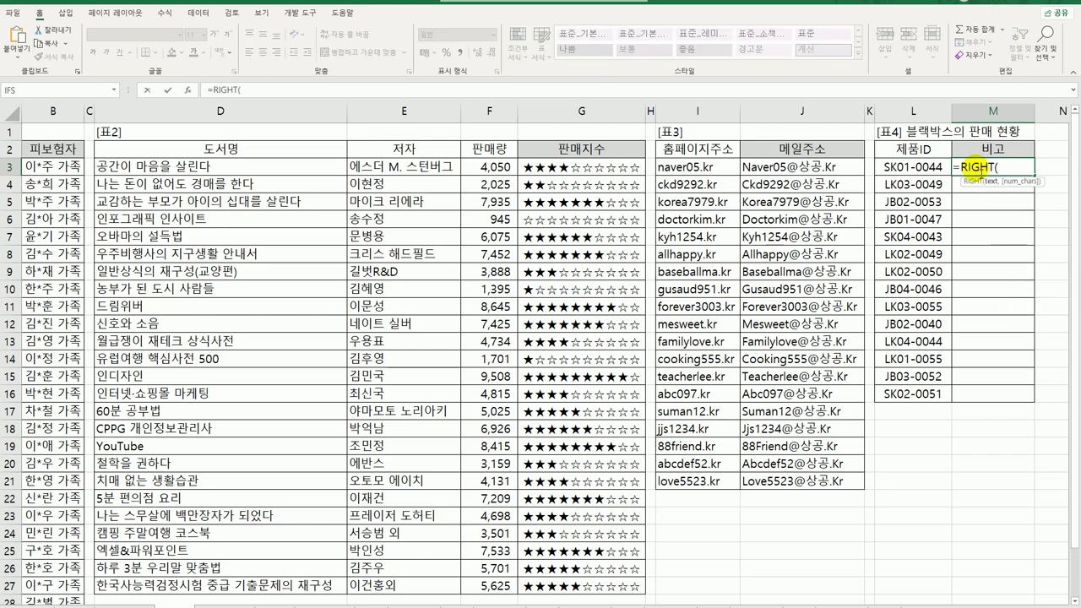
{"action": "key", "text": "Left"}
{"action": "type", "text": ","}
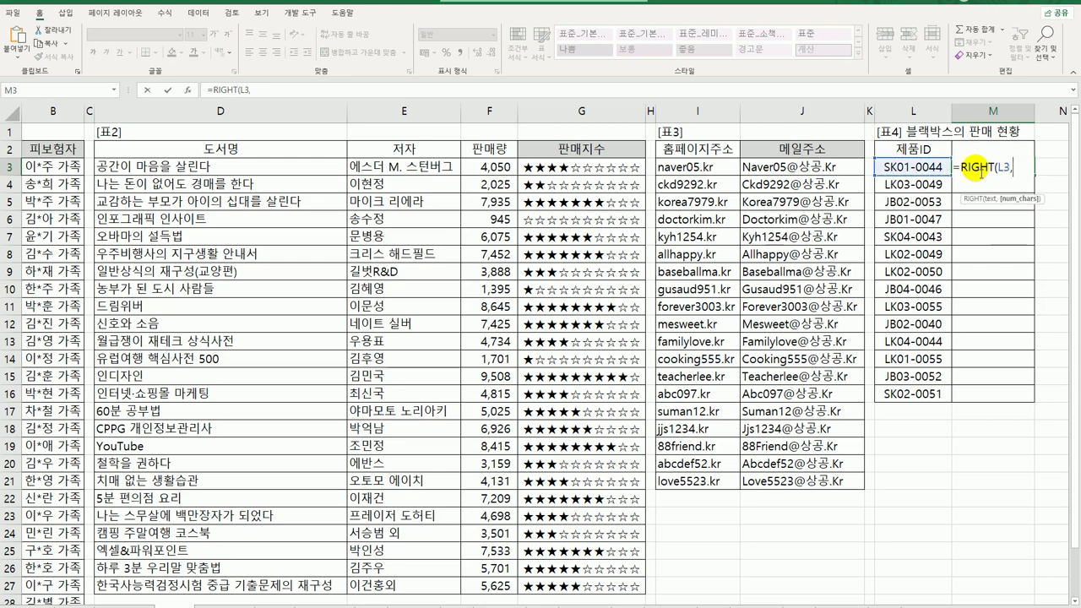
{"action": "type", "text": "4)"}
{"action": "key", "text": "Return"}
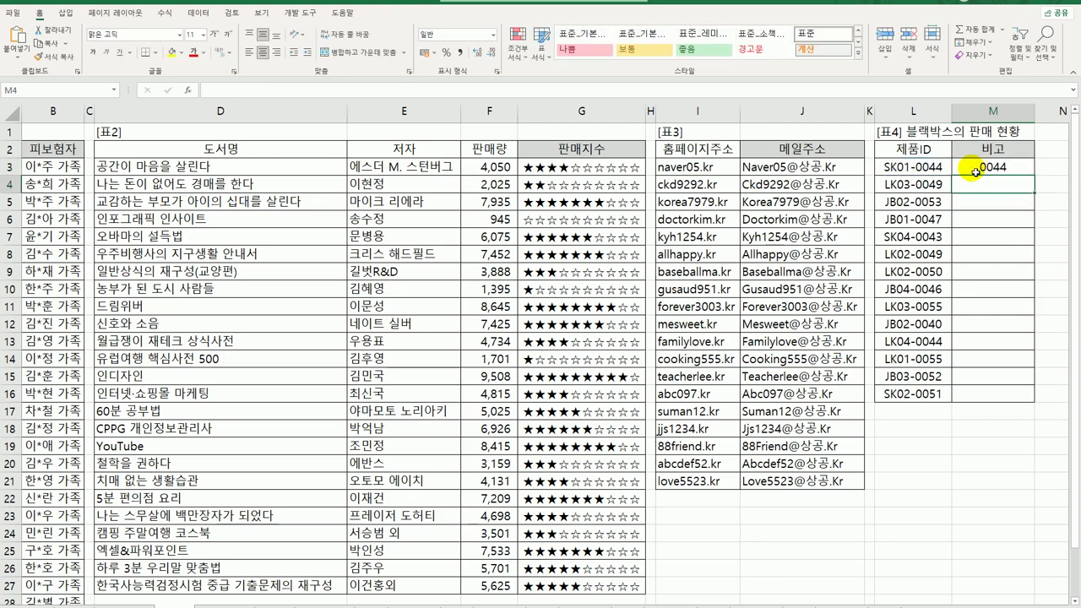
{"action": "left_click", "coordinate": [976, 172]}
{"action": "double_click", "coordinate": [1038, 184]}
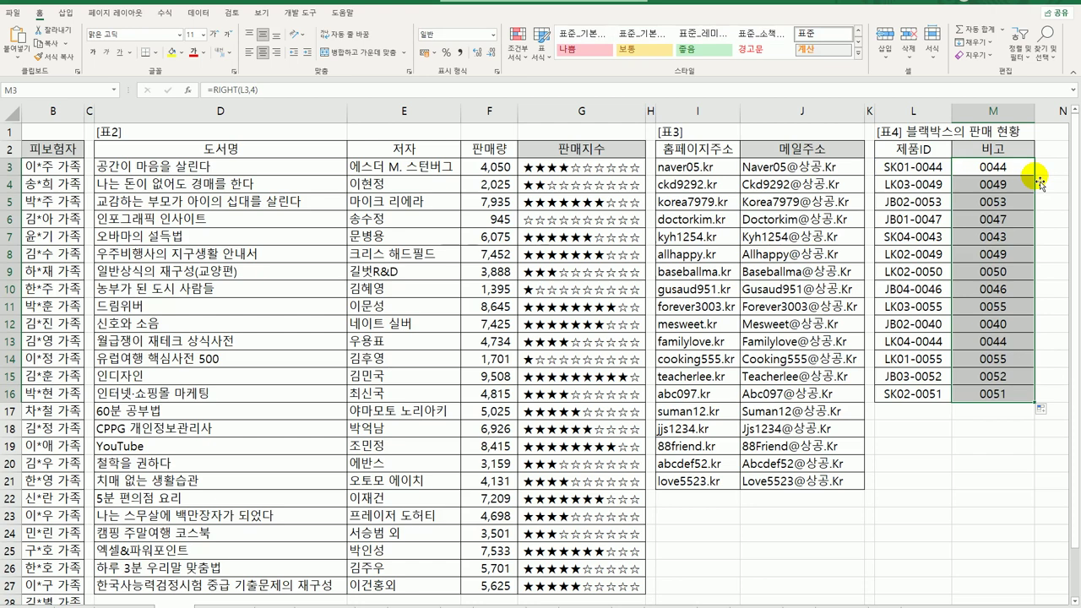
- Wrap the M3 formula in MOD with divisor 4, giving =MOD(RIGHT(L3,4),4), and fill it down to M16
{"action": "double_click", "coordinate": [980, 167]}
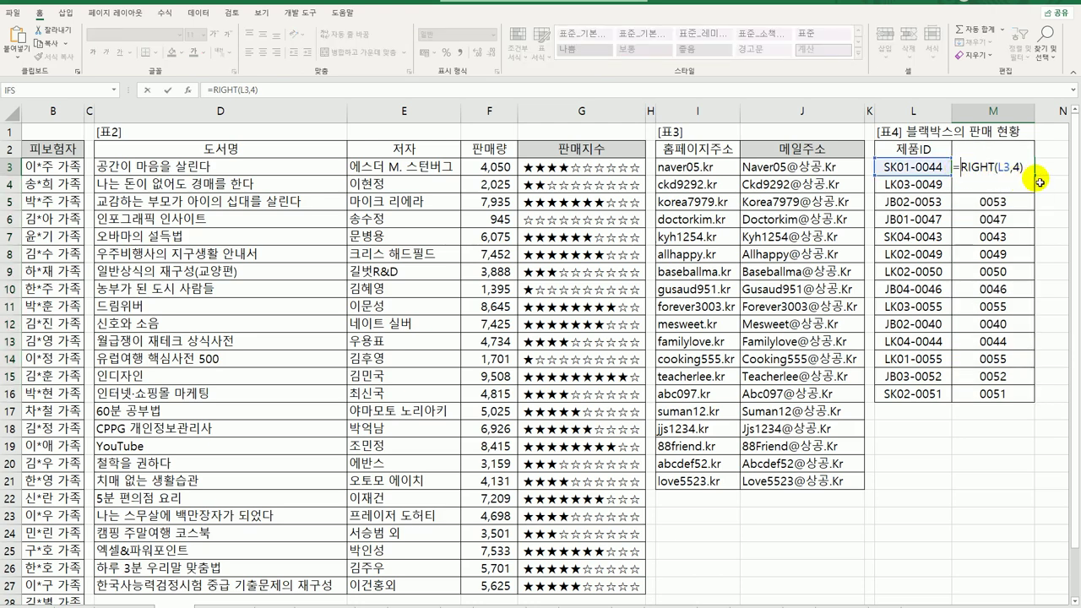
{"action": "type", "text": "mod"}
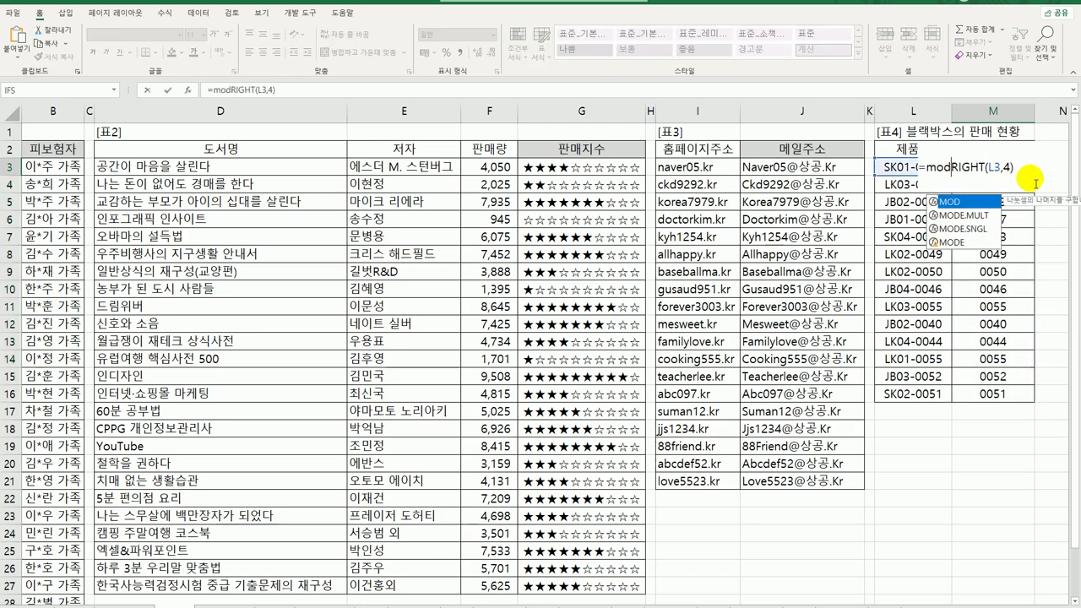
{"action": "key", "text": "Tab"}
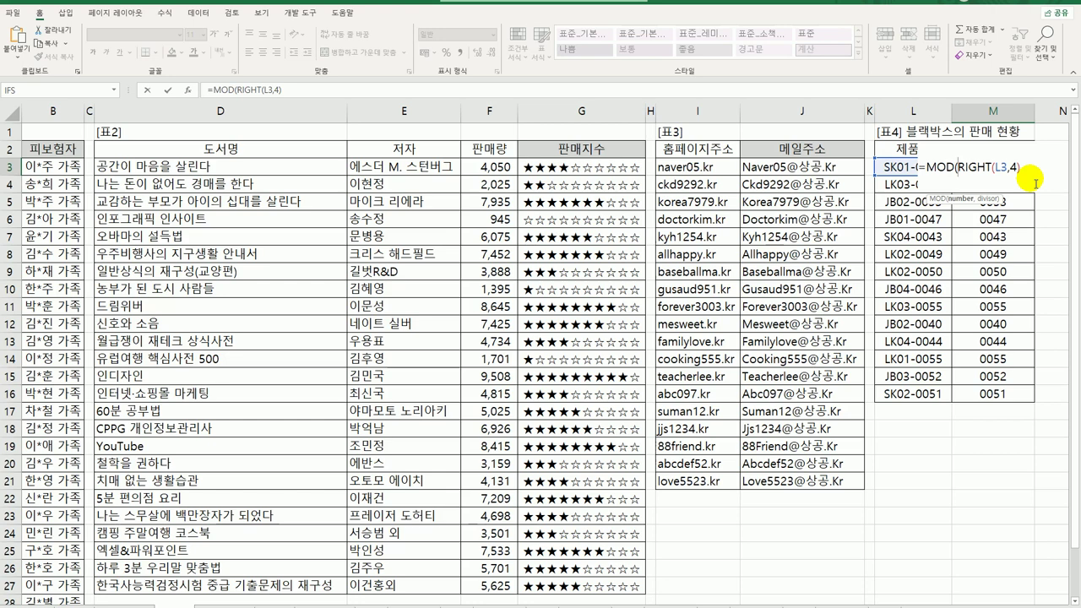
{"action": "type", "text": ", 4)"}
{"action": "key", "text": "ctrl+Return"}
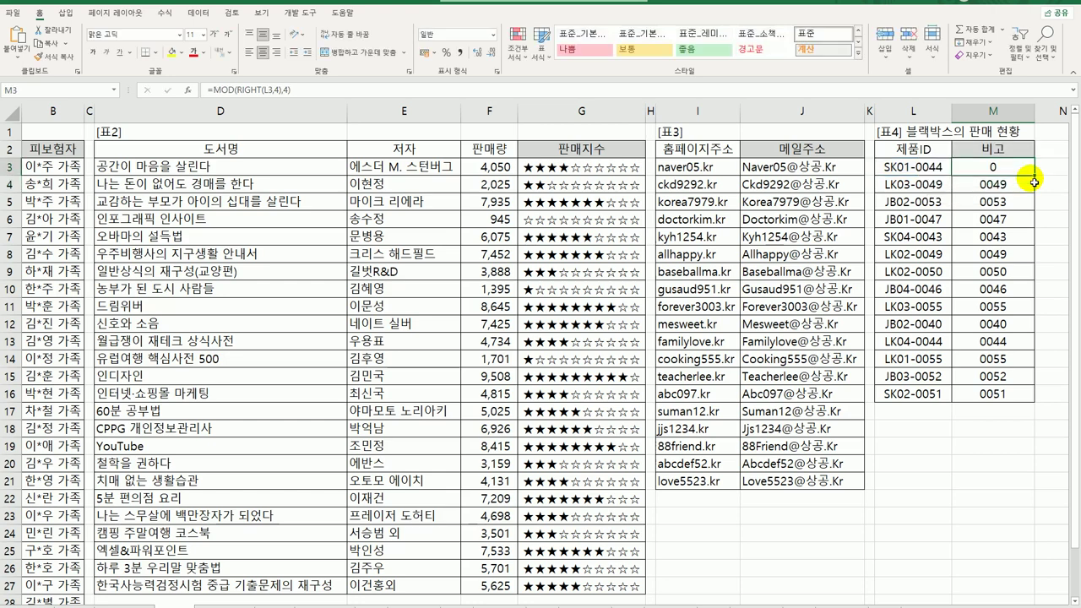
{"action": "double_click", "coordinate": [1035, 177]}
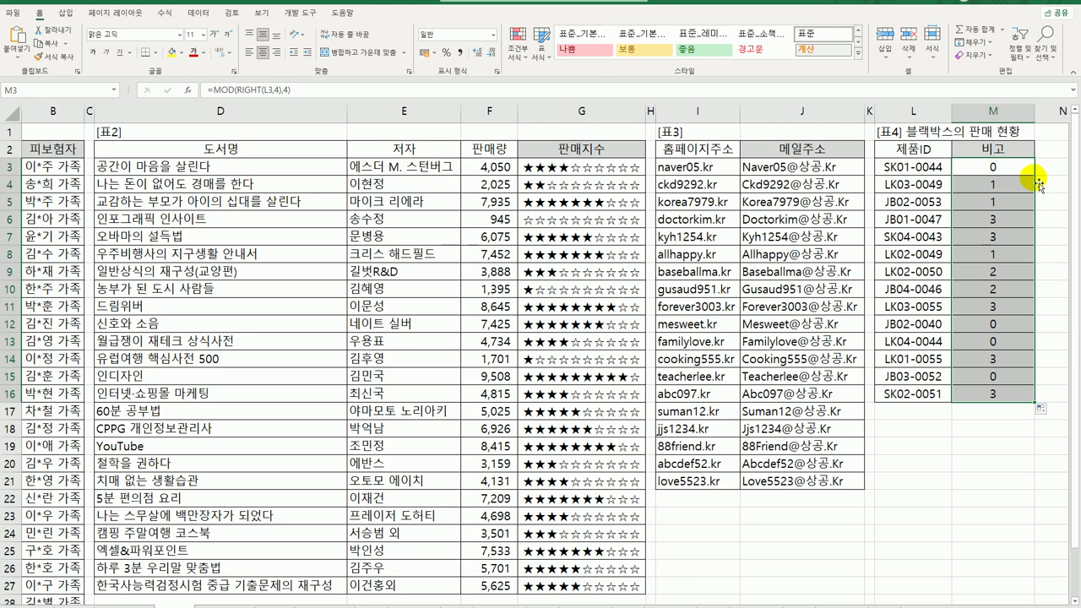
- Discard the attempt to nest VALUE in the M3 formula, and undo the MOD formula and its fill in the 비고 column
{"action": "double_click", "coordinate": [998, 168]}
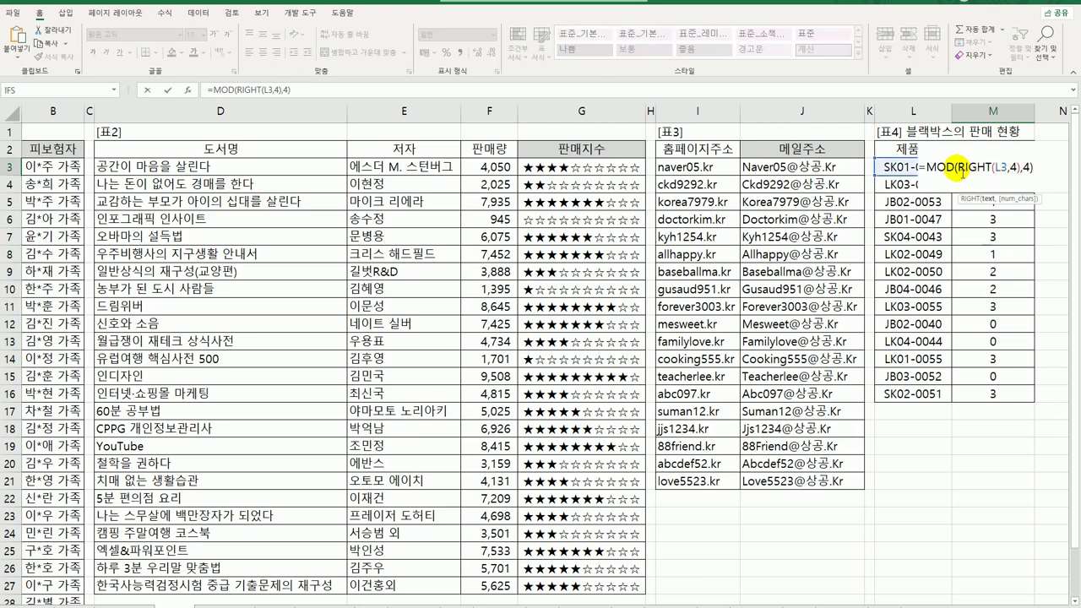
{"action": "left_click", "coordinate": [957, 167]}
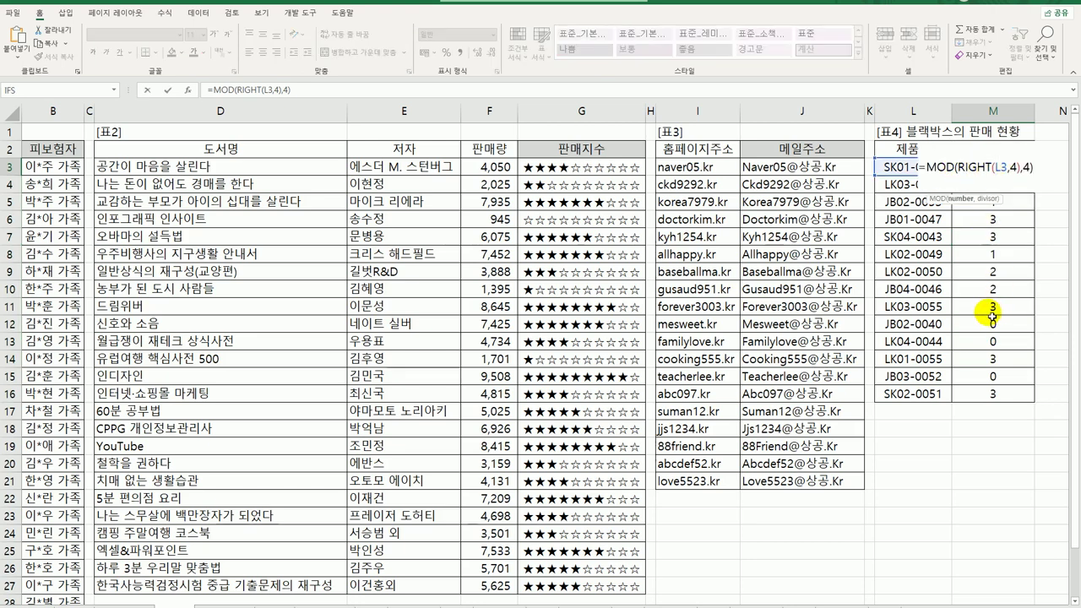
{"action": "type", "text": "val"}
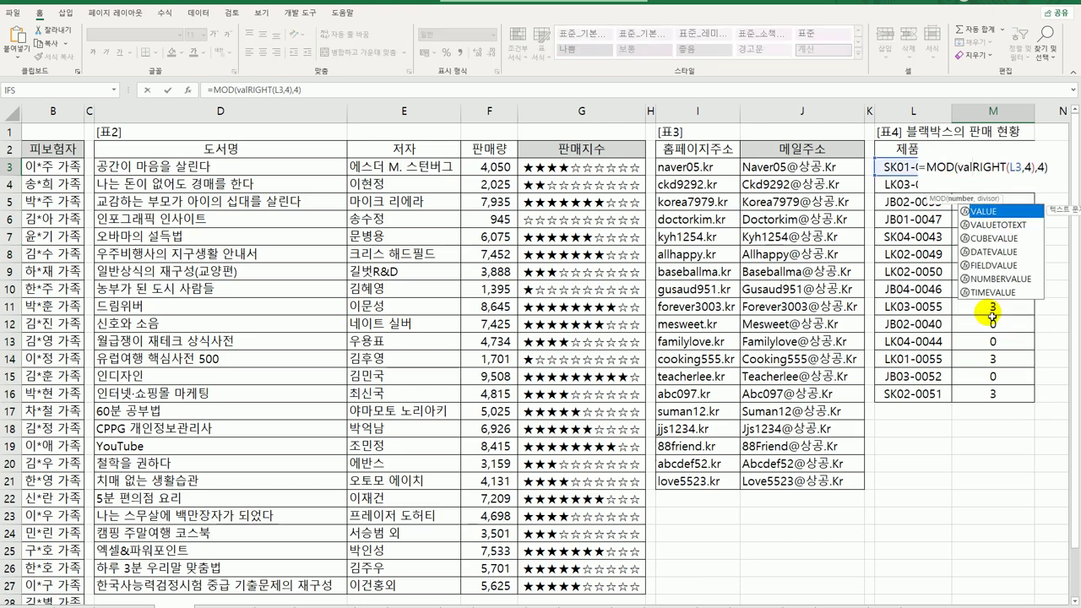
{"action": "key", "text": "Escape"}
{"action": "key", "text": "Escape"}
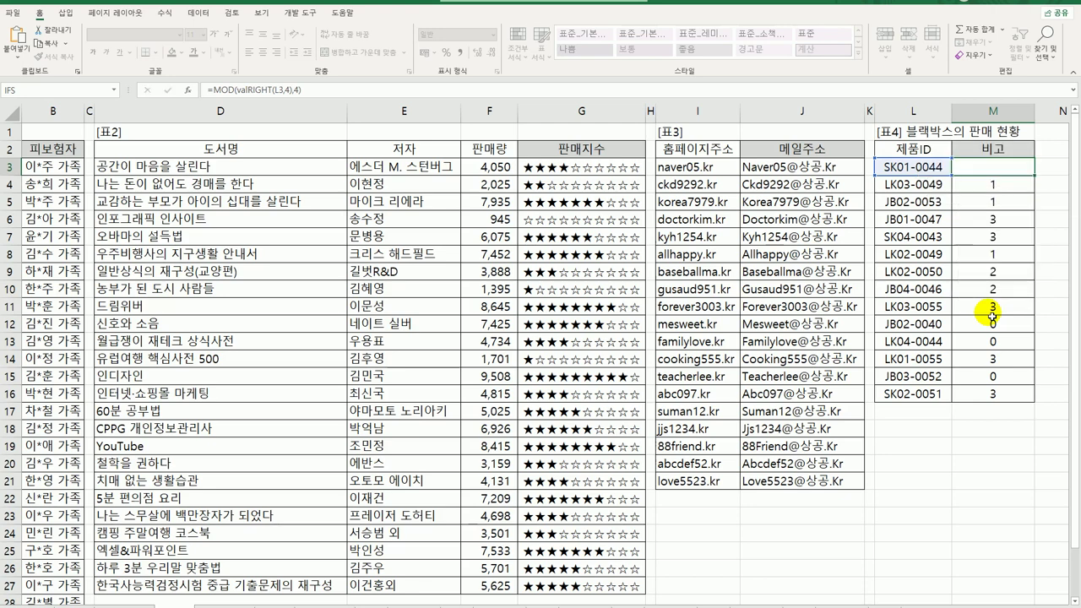
{"action": "key", "text": "ctrl+z"}
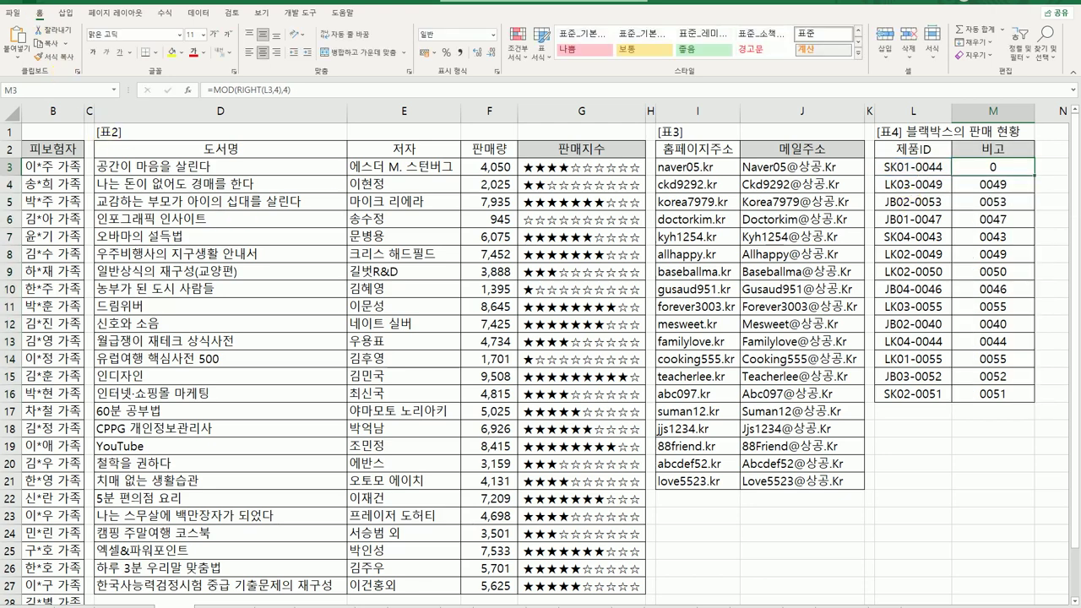
- Wrap the RIGHT formula in M3 in VALUE, as =VALUE(RIGHT(L3,4)), and fill it down to M16
{"action": "double_click", "coordinate": [993, 169]}
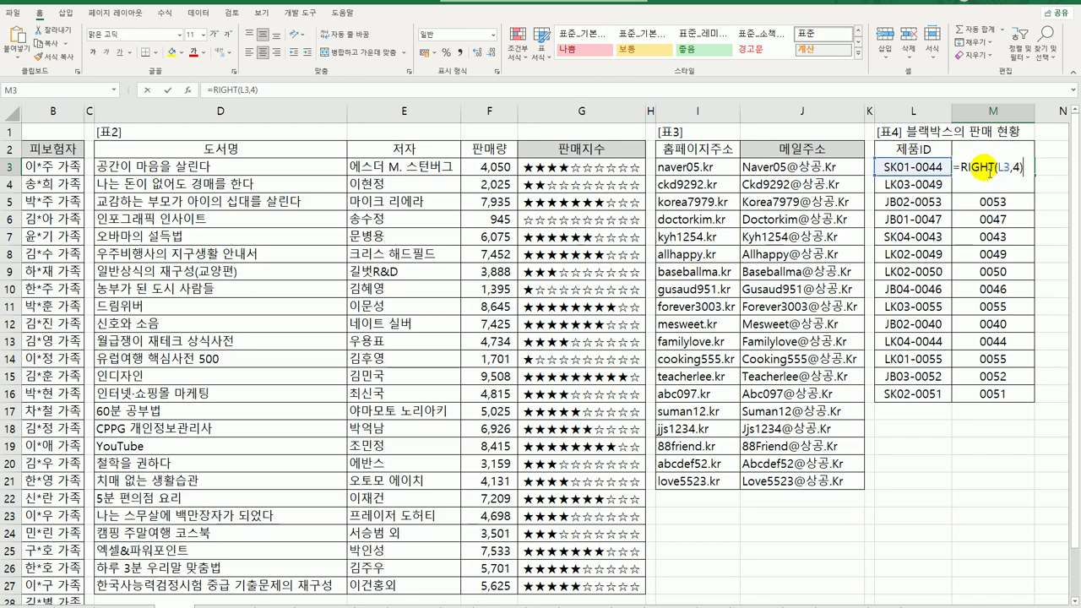
{"action": "key", "text": "Home"}
{"action": "key", "text": "Right"}
{"action": "type", "text": "val"}
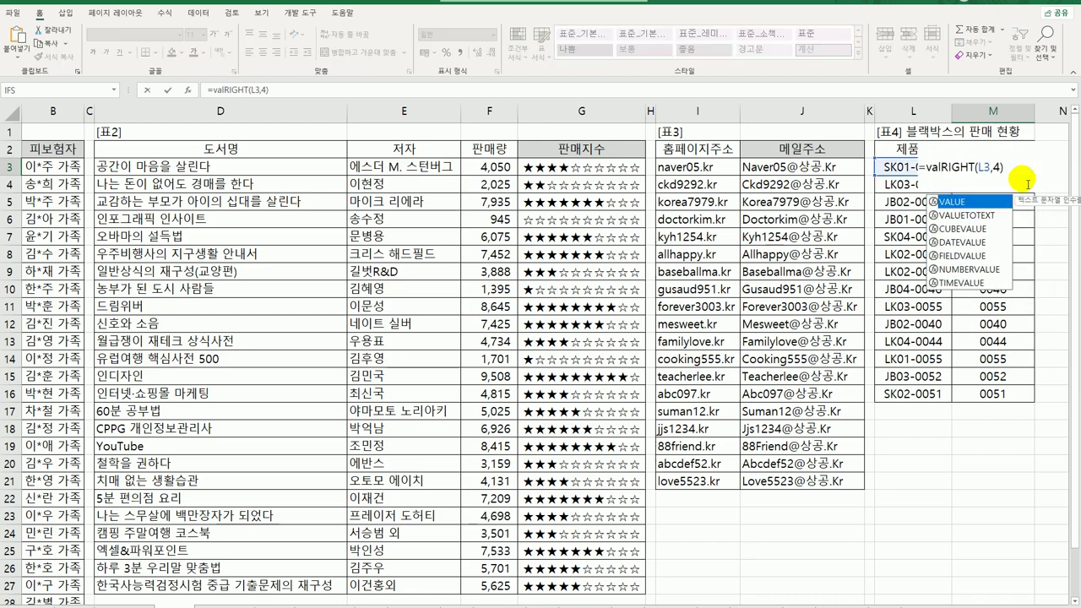
{"action": "key", "text": "Escape"}
{"action": "key", "text": "Tab"}
{"action": "left_click", "coordinate": [1039, 173]}
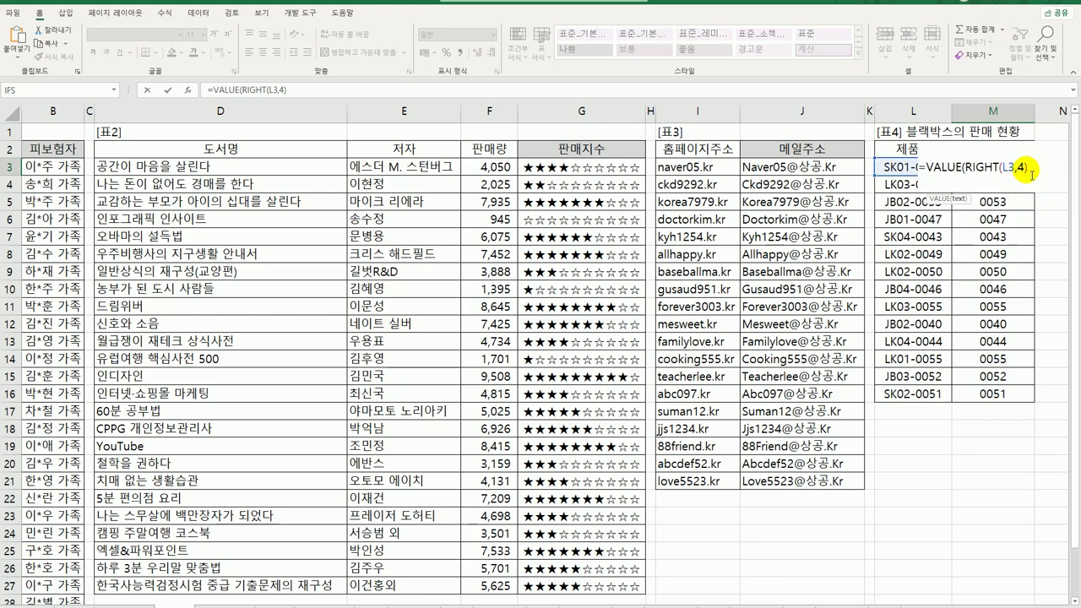
{"action": "type", "text": ")"}
{"action": "key", "text": "Return"}
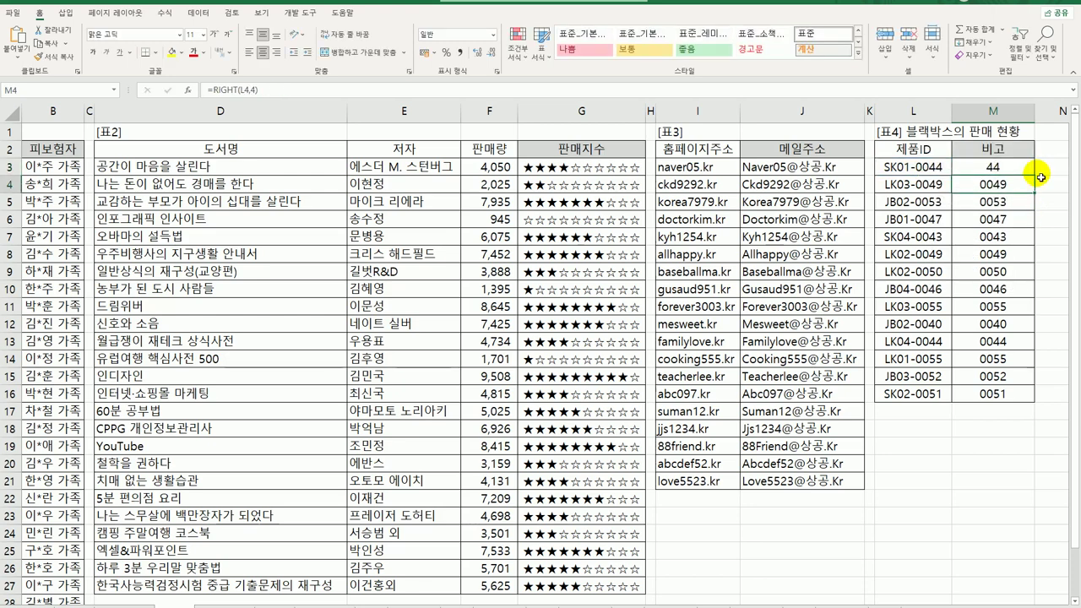
{"action": "left_click", "coordinate": [1018, 165]}
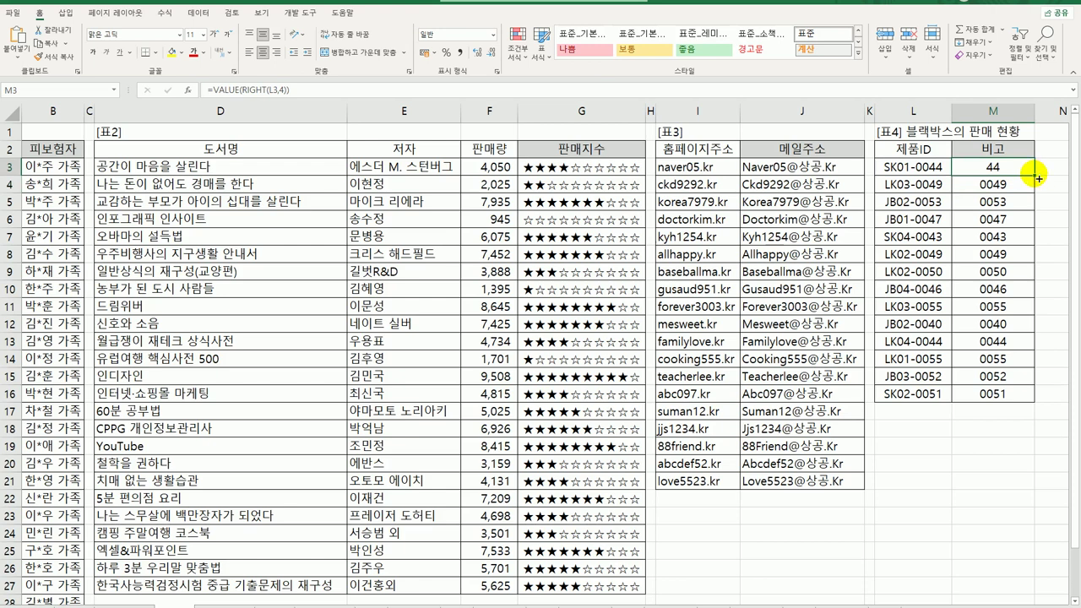
{"action": "double_click", "coordinate": [1036, 176]}
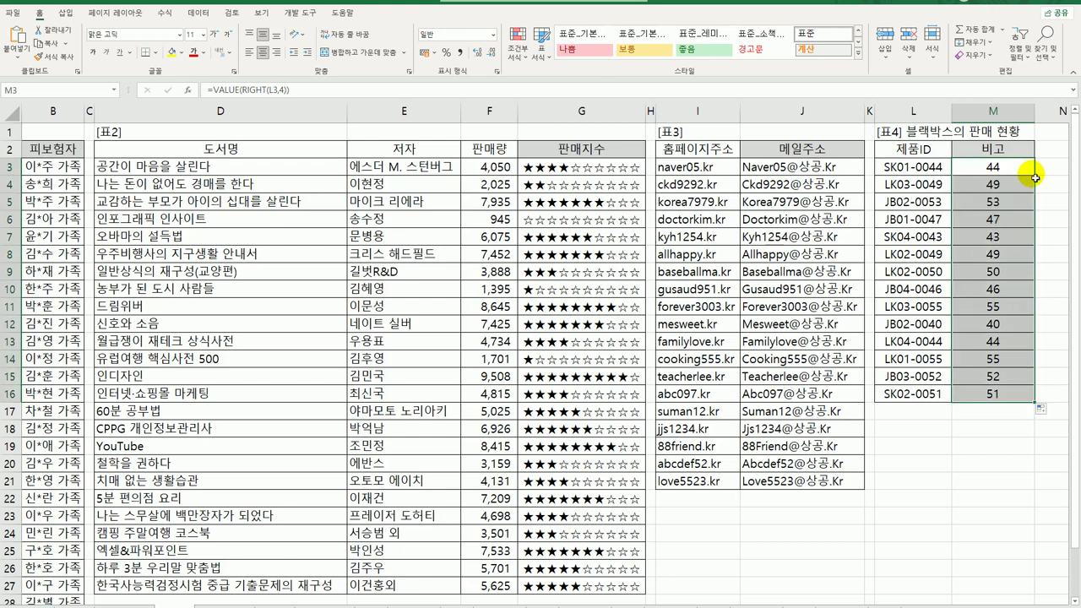
- Nest the M3 formula in MOD with divisor 4, as =MOD(VALUE(RIGHT(L3,4)),4), and fill it down to M16
{"action": "double_click", "coordinate": [989, 167]}
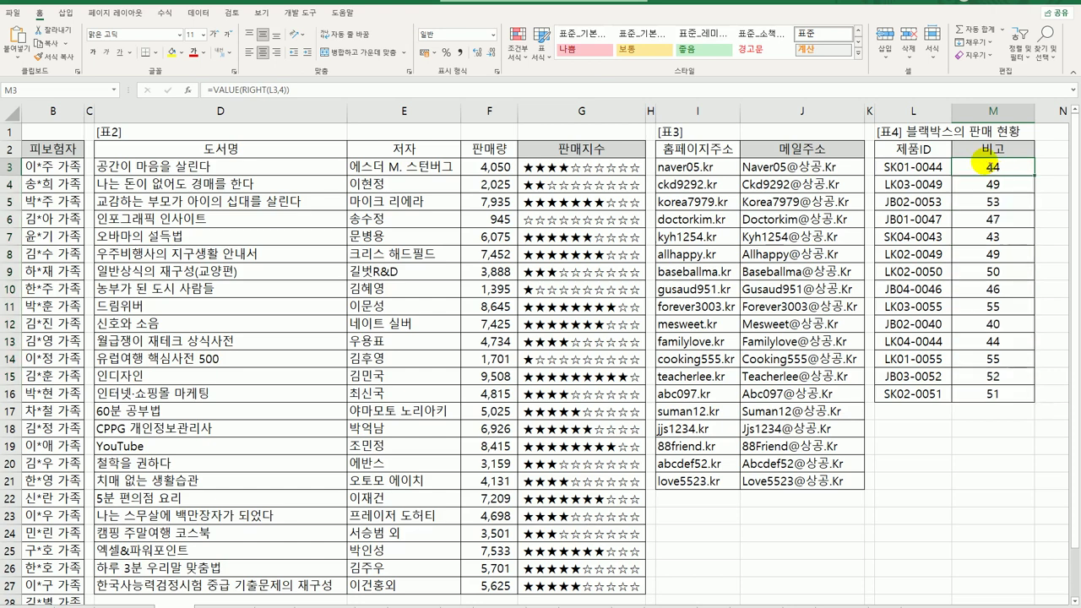
{"action": "left_click", "coordinate": [927, 167]}
{"action": "type", "text": "mod"}
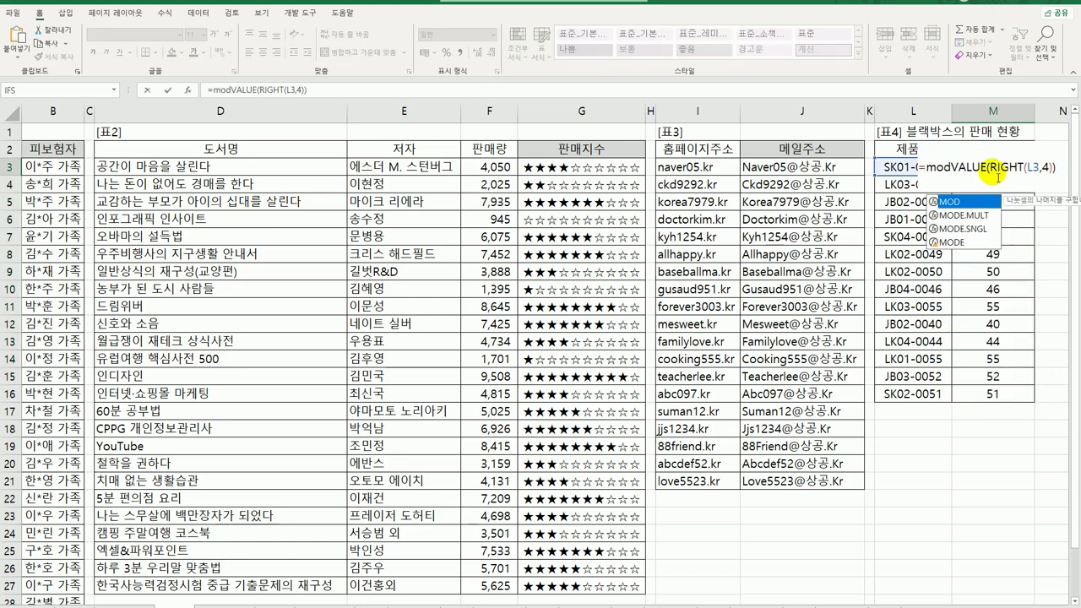
{"action": "key", "text": "Tab"}
{"action": "key", "text": "End"}
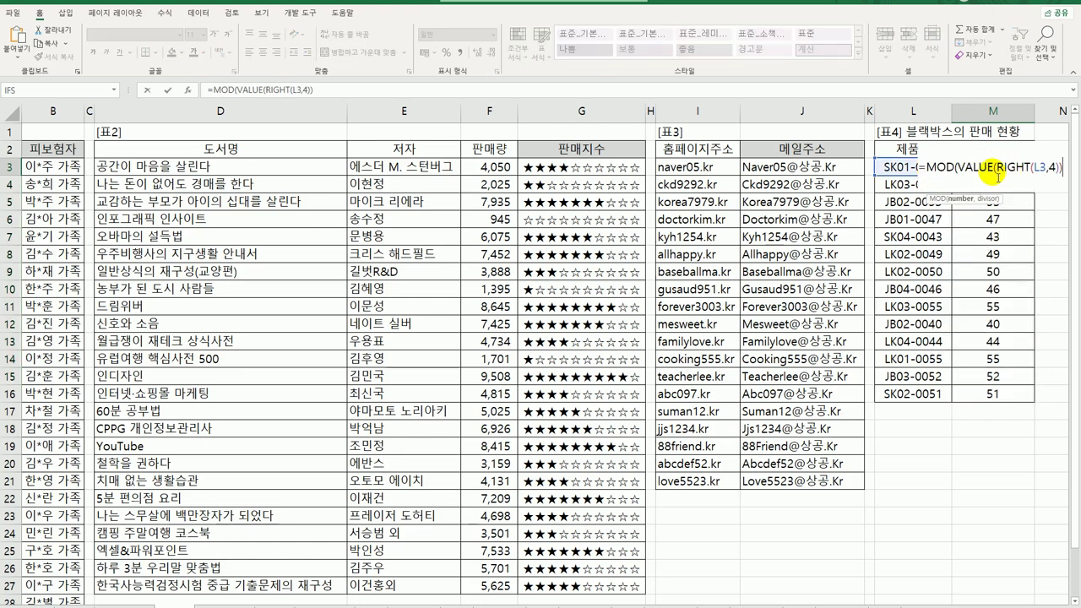
{"action": "type", "text": ",2)"}
{"action": "key", "text": "Return"}
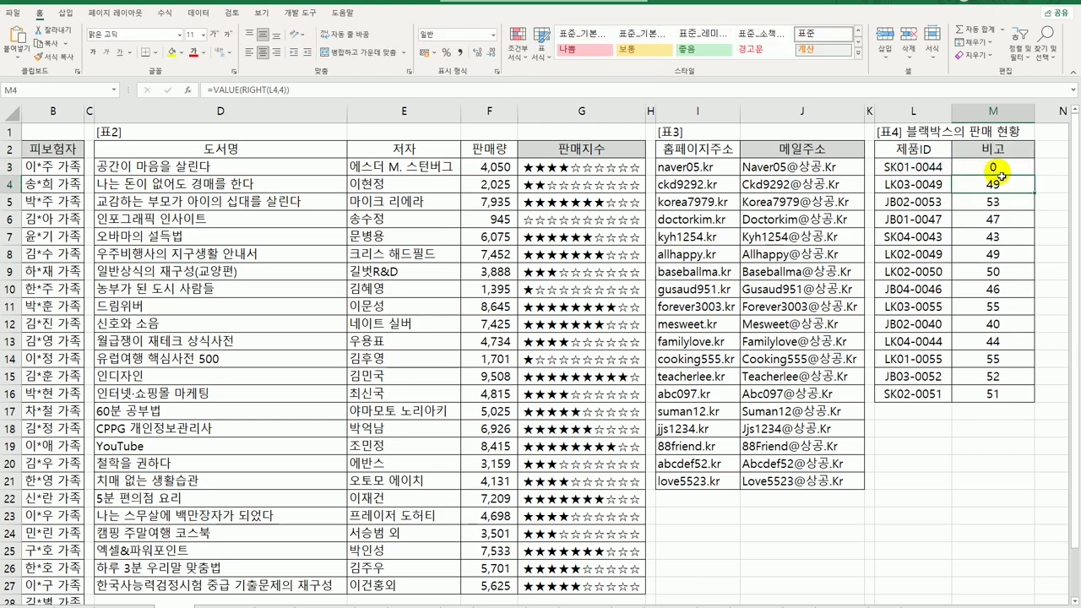
{"action": "left_click", "coordinate": [1008, 171]}
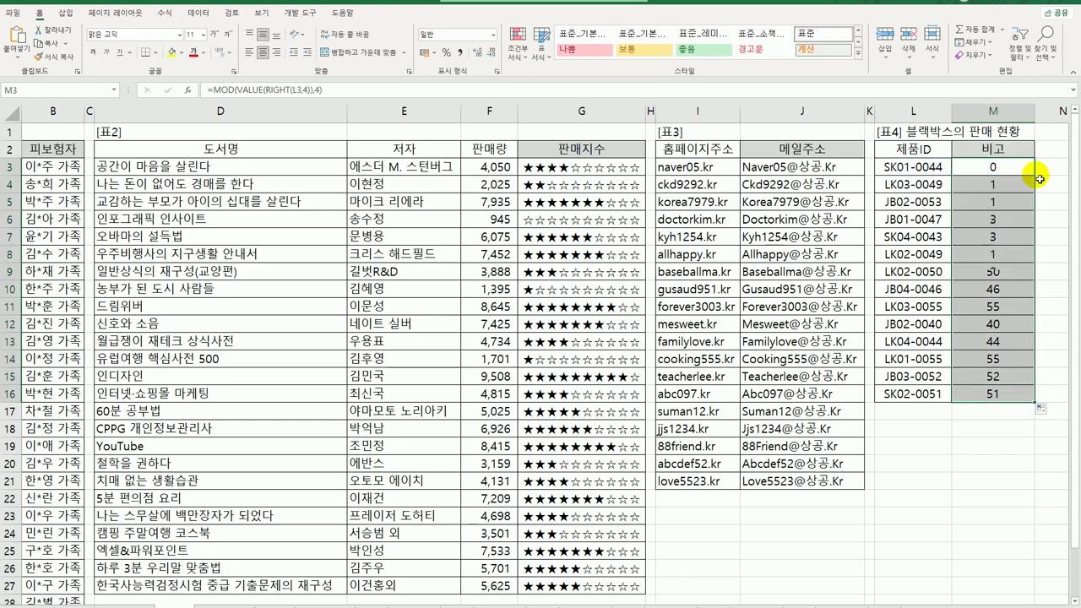
{"action": "double_click", "coordinate": [1035, 175]}
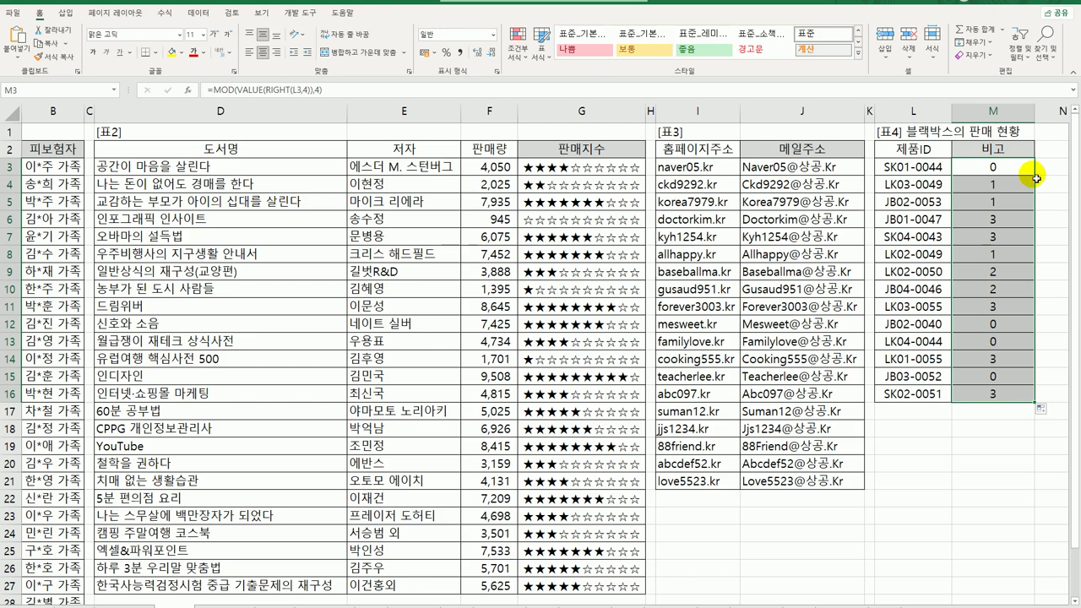
- Add 1 to the MOD result in M3, as =MOD(VALUE(RIGHT(L3,4)),4)+1, and fill it down to M16
{"action": "double_click", "coordinate": [1041, 169]}
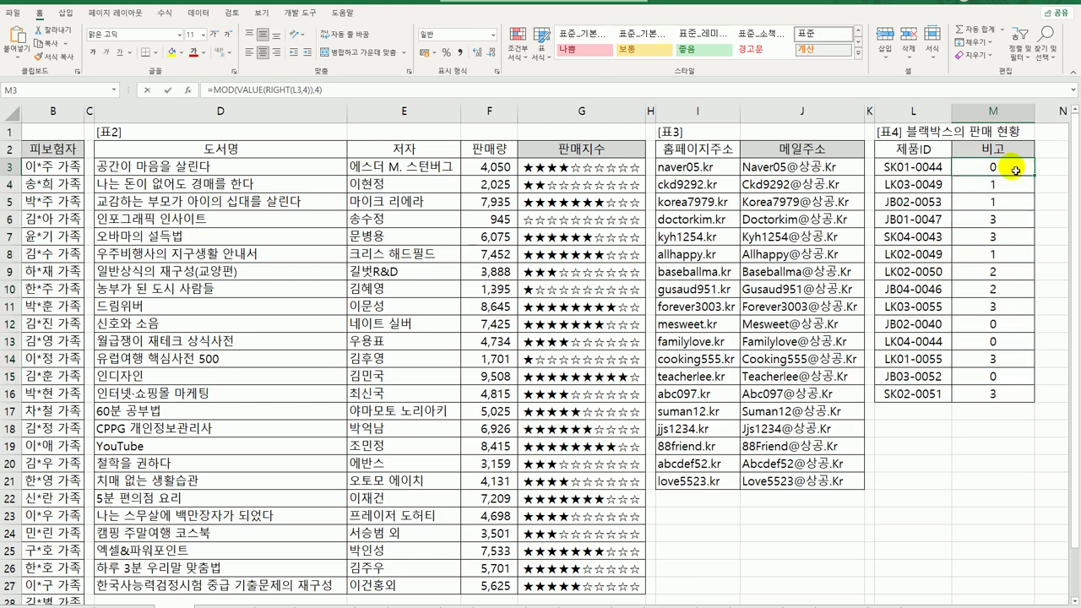
{"action": "left_click", "coordinate": [927, 185]}
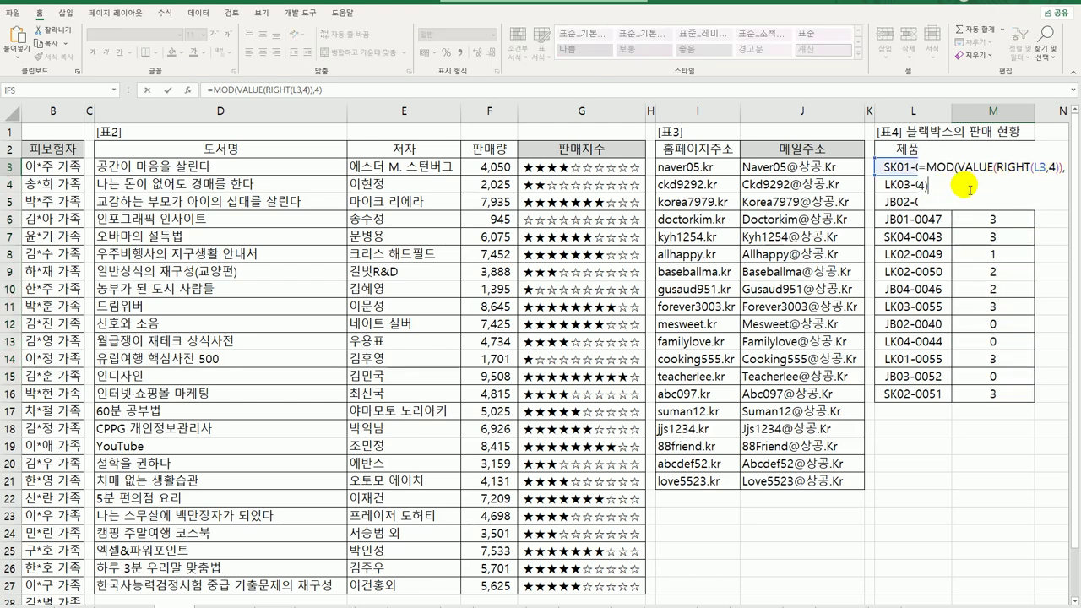
{"action": "type", "text": "+1"}
{"action": "key", "text": "ctrl+Return"}
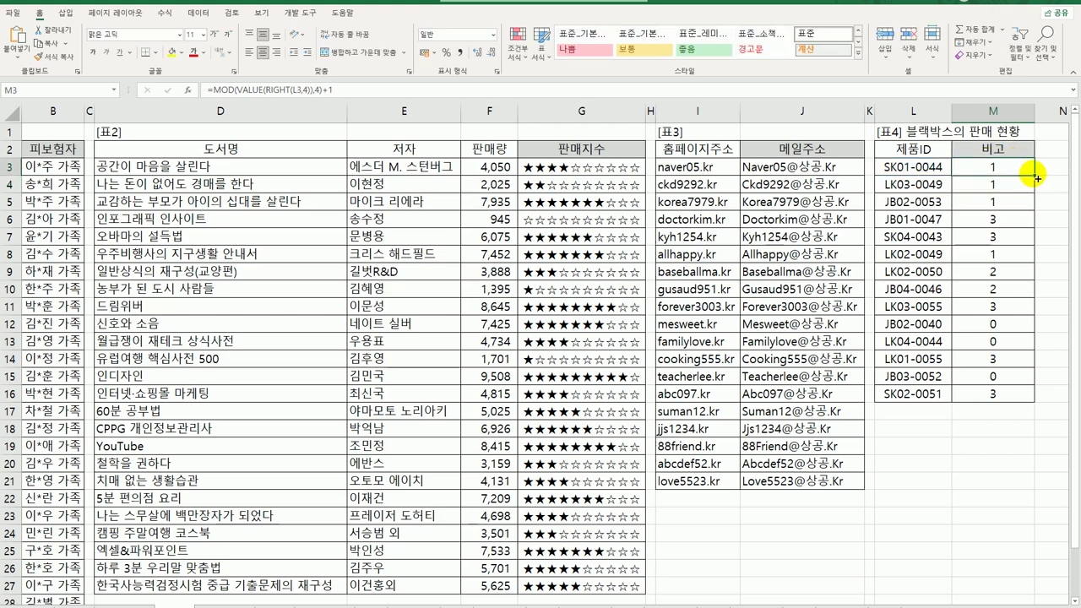
{"action": "double_click", "coordinate": [1035, 178]}
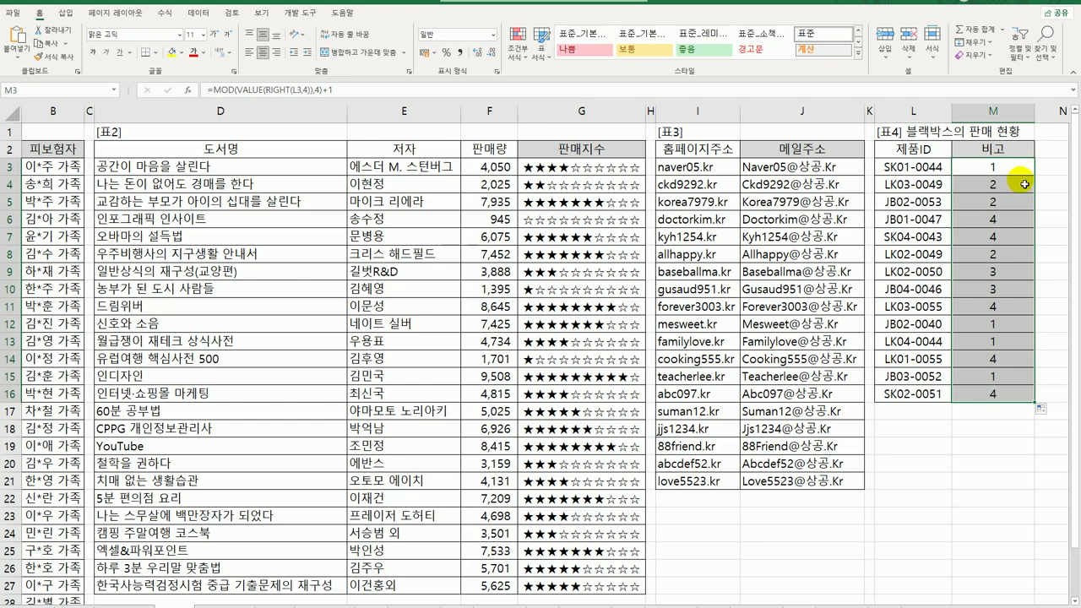
- Wrap the M3 formula in CHOOSE, using the MOD expression as Index_num and "수동녹화" as Value1
{"action": "left_click_drag", "start_coordinate": [995, 166], "coordinate": [1002, 173]}
{"action": "double_click", "coordinate": [1002, 172]}
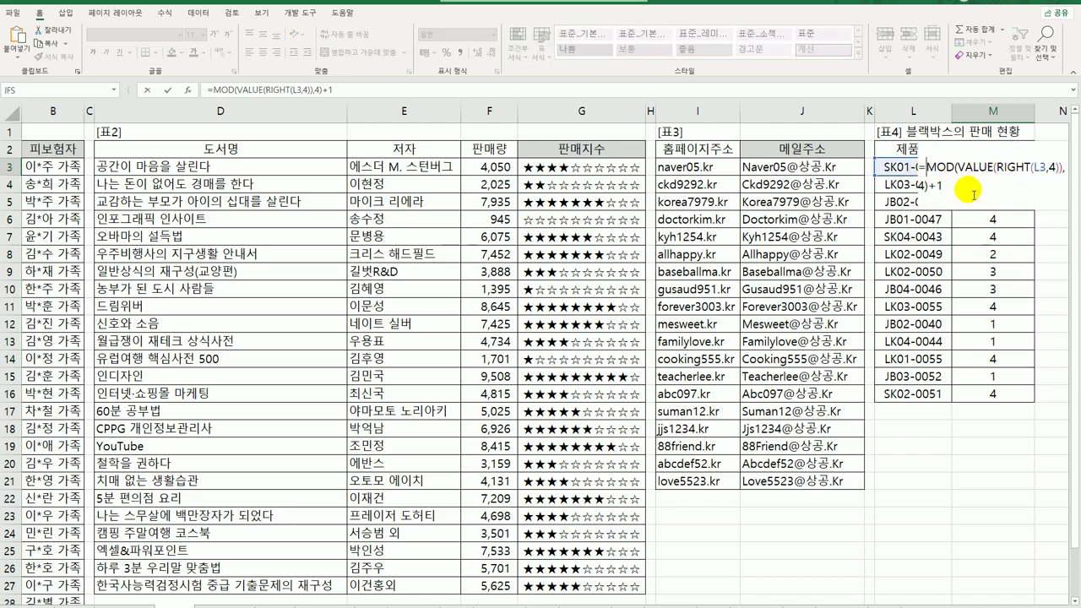
{"action": "type", "text": "choo"}
{"action": "key", "text": "Tab"}
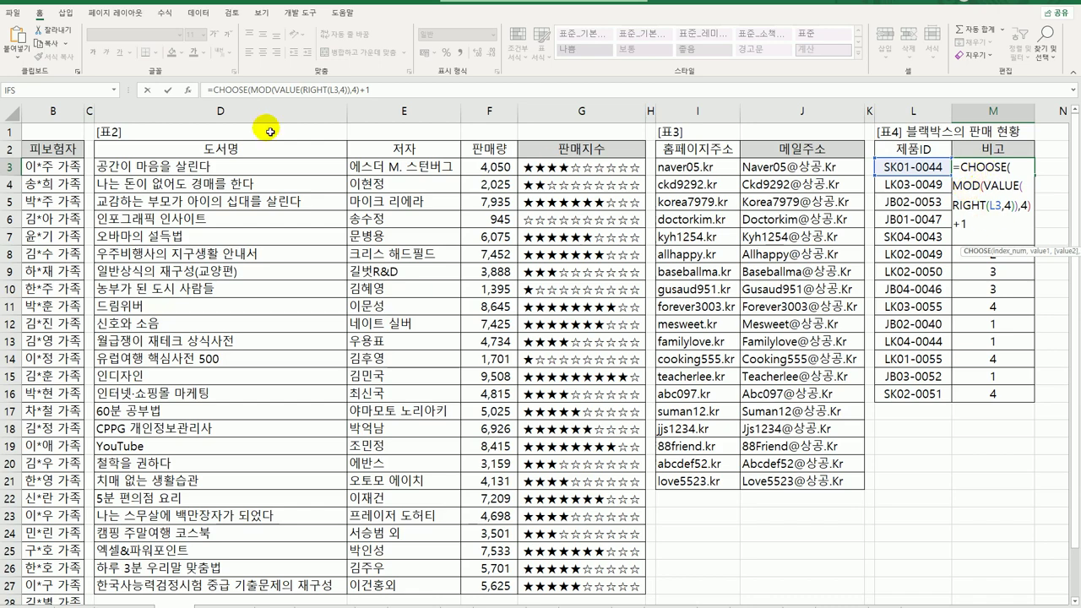
{"action": "left_click", "coordinate": [188, 90]}
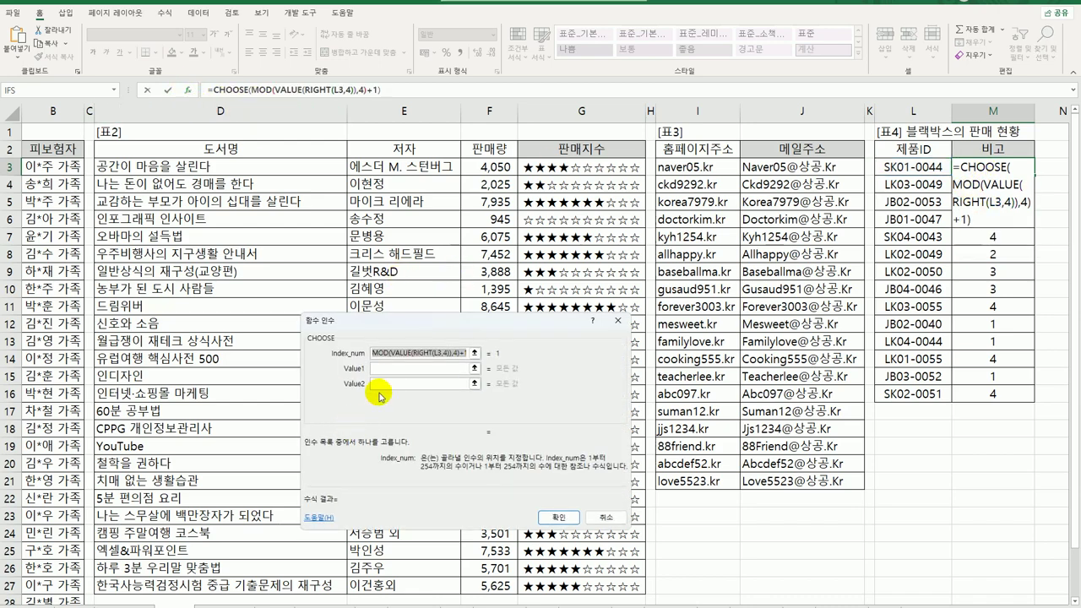
{"action": "left_click", "coordinate": [386, 369]}
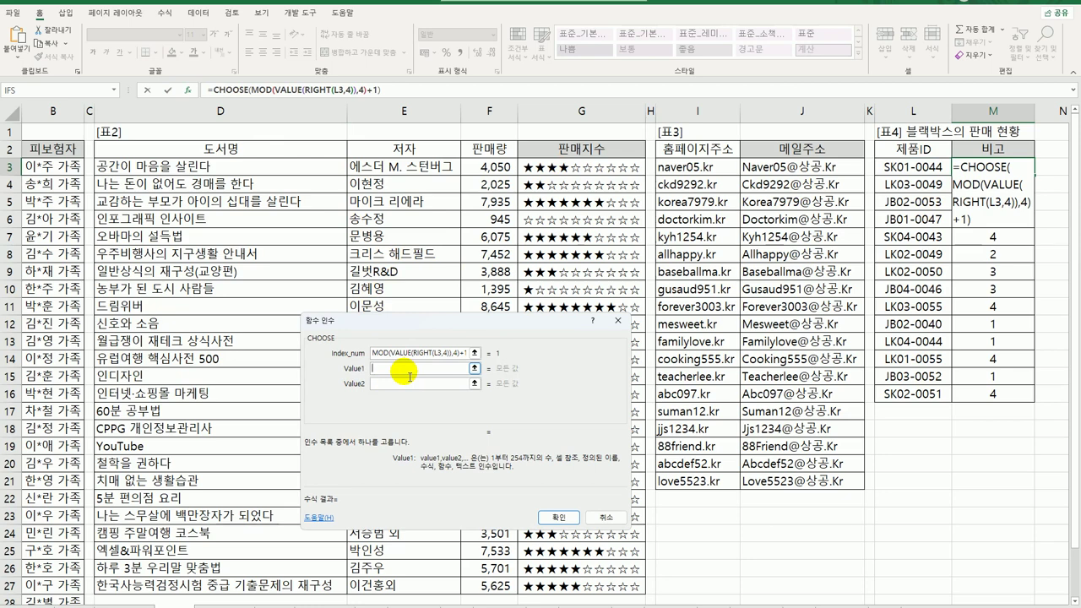
{"action": "type", "text": "수동녹화"}
{"action": "key", "text": "Tab"}
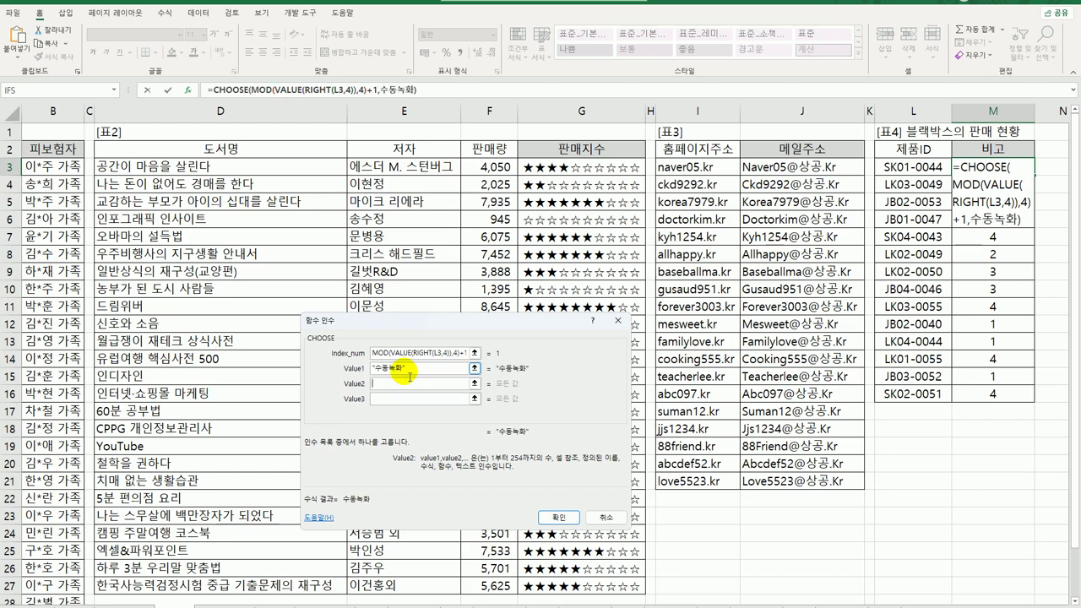
- Set CHOOSE's Value2 to Value4 to "수시/충격감지", "충격감지" and "수시감지", and fill the M3 formula down to M16
{"action": "type", "text": "수시/충격ㄱ"}
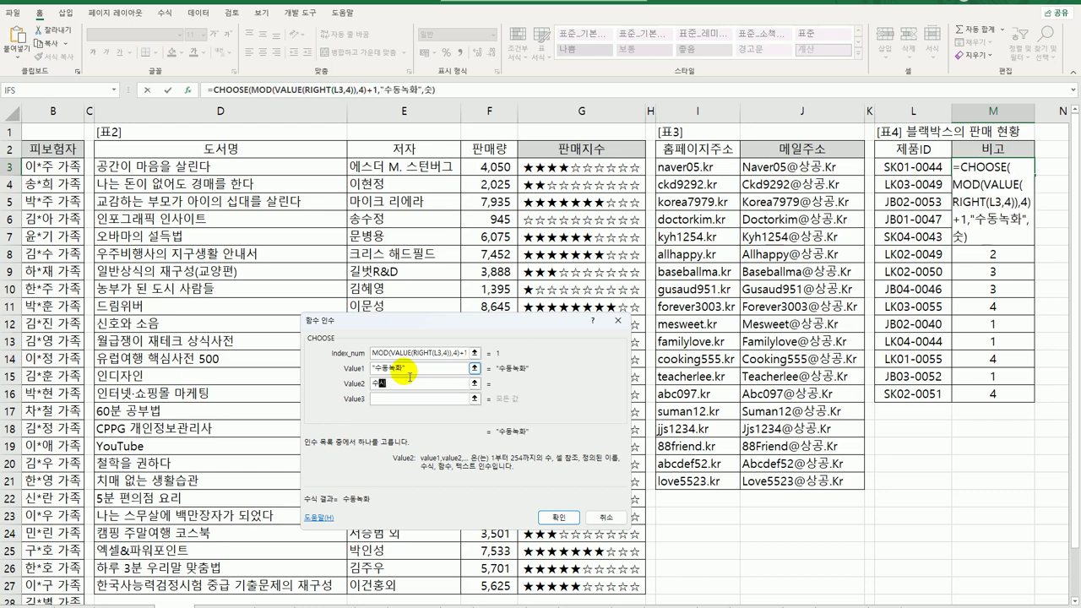
{"action": "type", "text": "ㅏㅁ"}
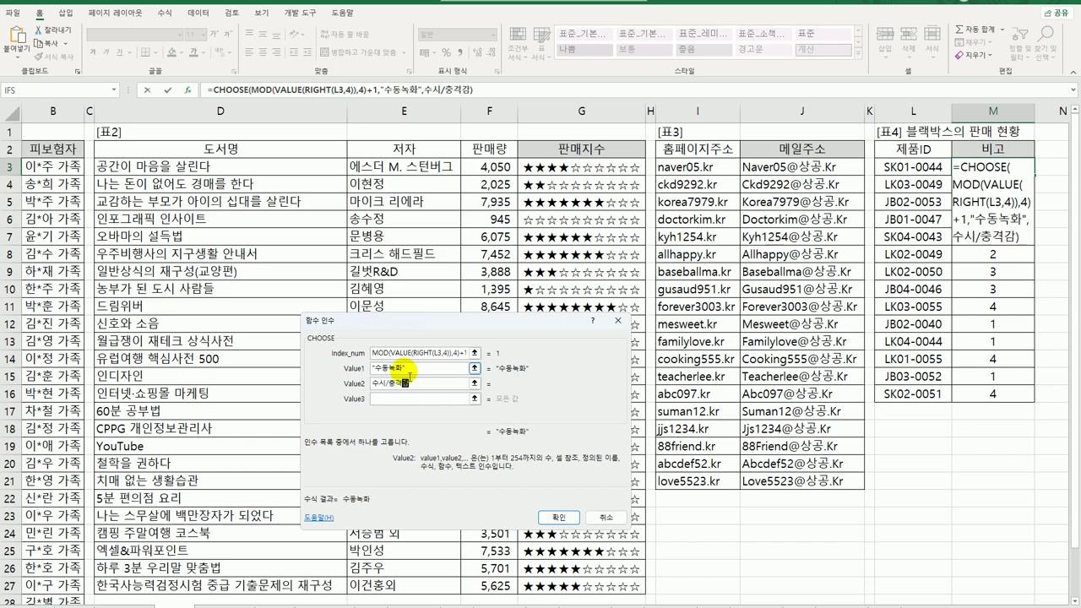
{"action": "type", "text": "지"}
{"action": "key", "text": "Tab"}
{"action": "type", "text": "충격"}
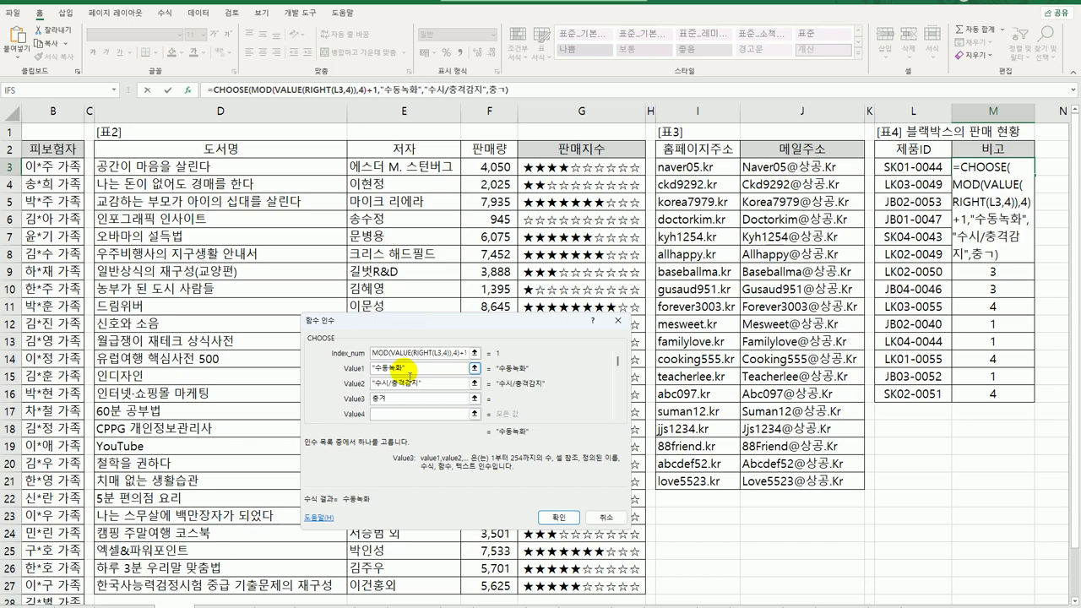
{"action": "type", "text": "가ㅁ지"}
{"action": "key", "text": "Tab"}
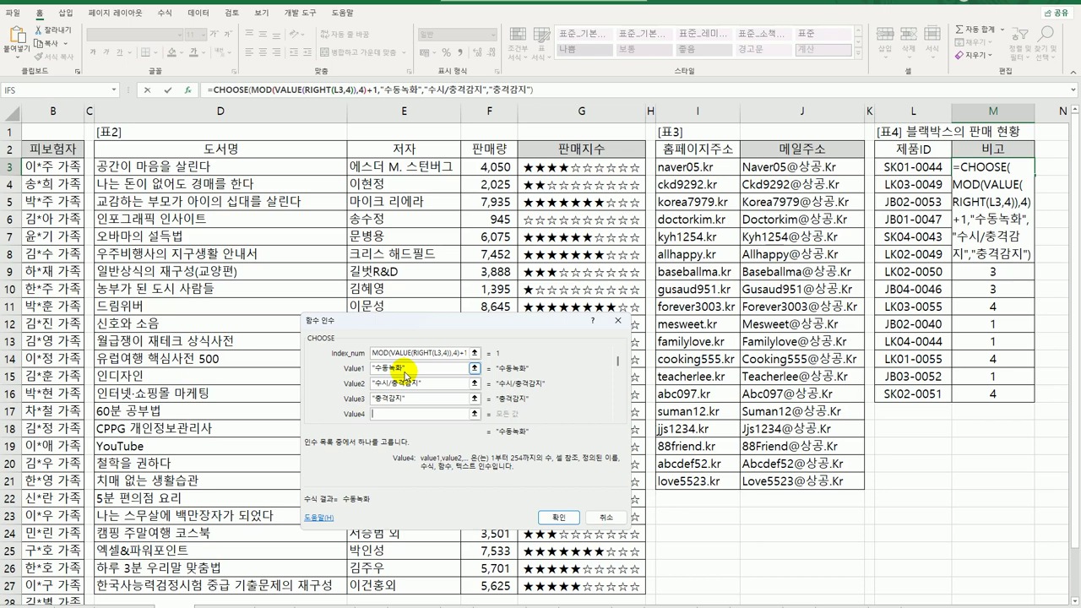
{"action": "type", "text": "수시감지"}
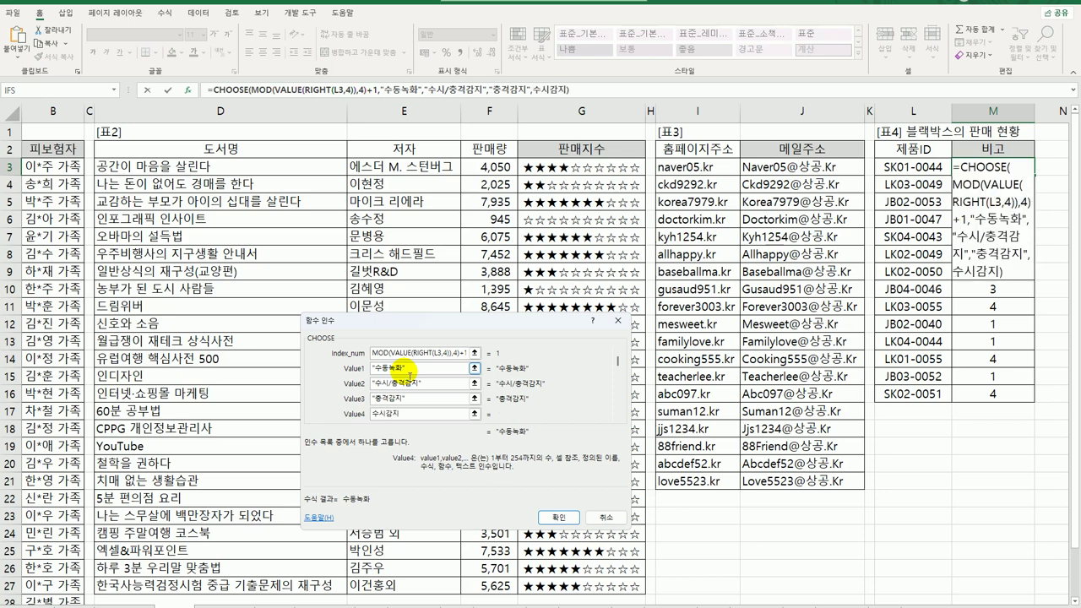
{"action": "key", "text": "Tab"}
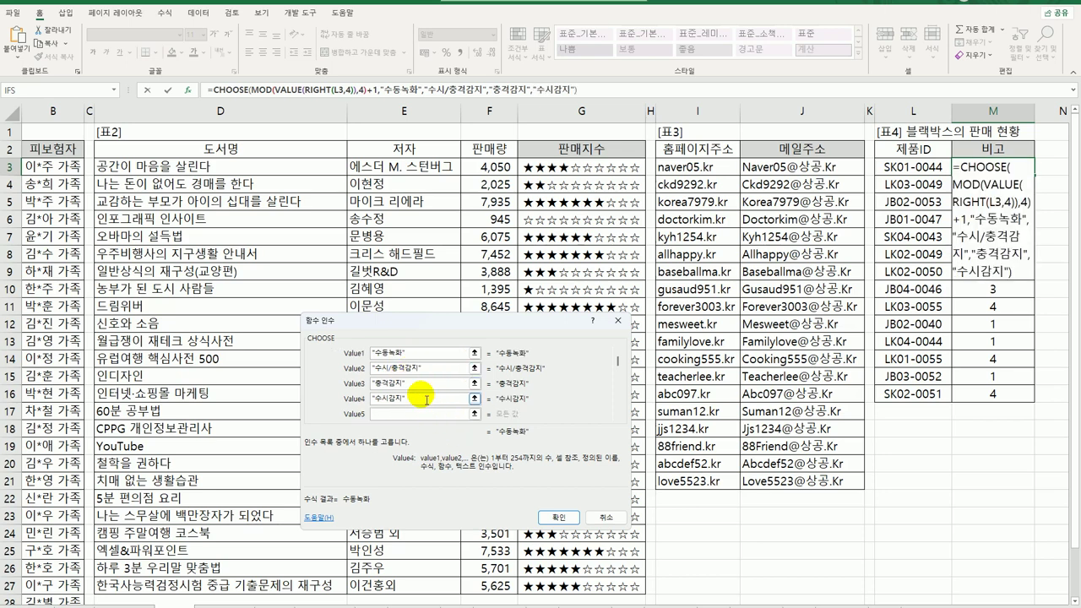
{"action": "left_click", "coordinate": [427, 401]}
{"action": "left_click", "coordinate": [559, 517]}
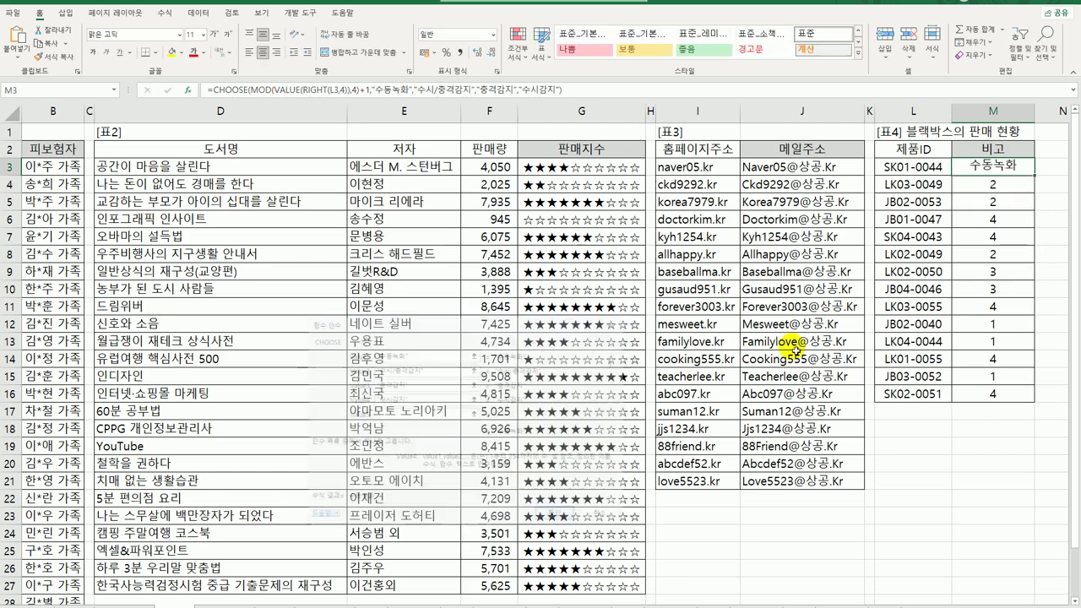
{"action": "double_click", "coordinate": [1037, 178]}
{"action": "left_click", "coordinate": [1023, 175]}
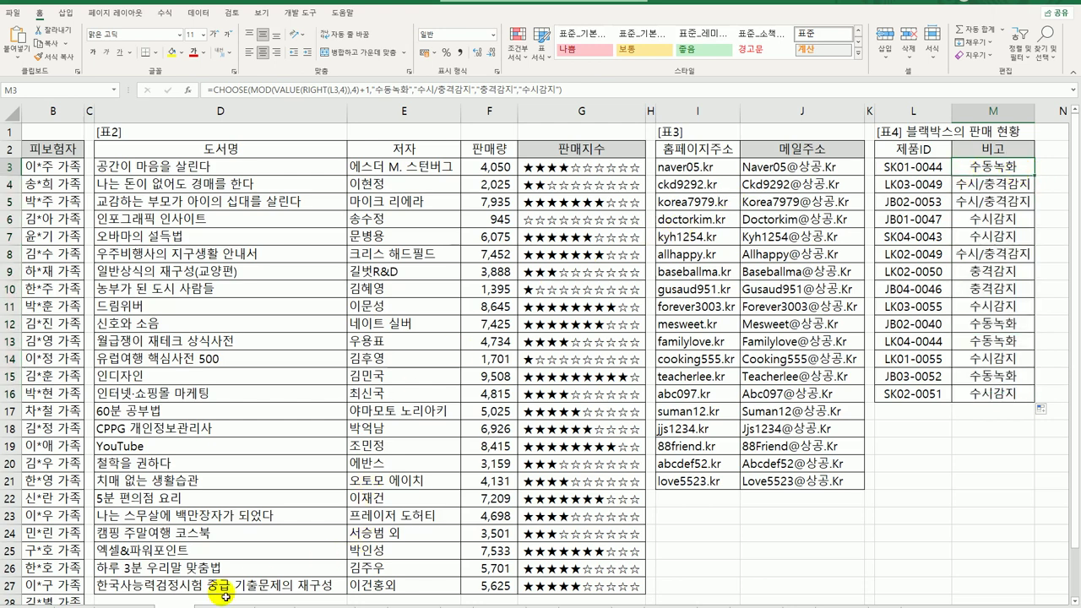
- Switch to the exercise worksheet with 표1 포인트점수 and 표2 할인율표, and autofit the 판매금액 column E
{"action": "scroll", "coordinate": [502, 434], "scroll_direction": "down", "scroll_amount": 1}
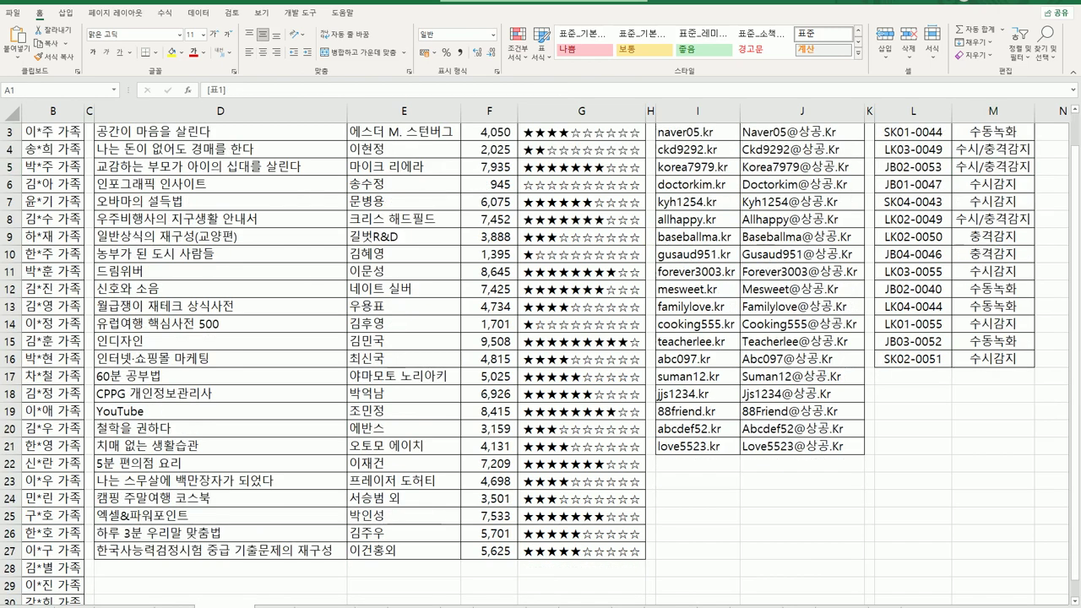
{"action": "key", "text": "ctrl+Home"}
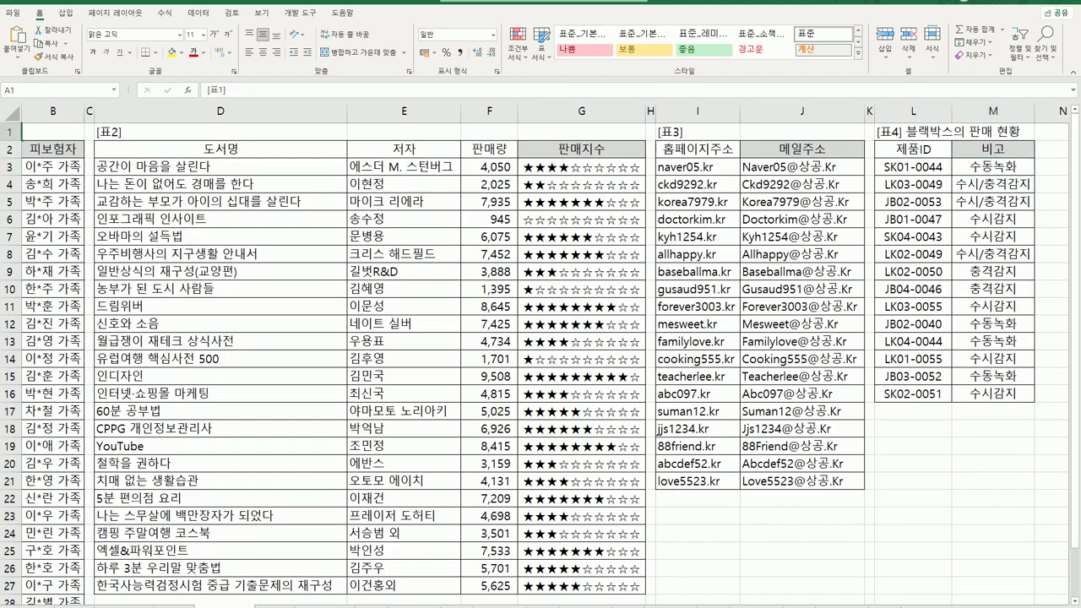
{"action": "key", "text": "ctrl+Page_Up"}
{"action": "scroll", "coordinate": [270, 591], "scroll_direction": "up", "scroll_amount": 2}
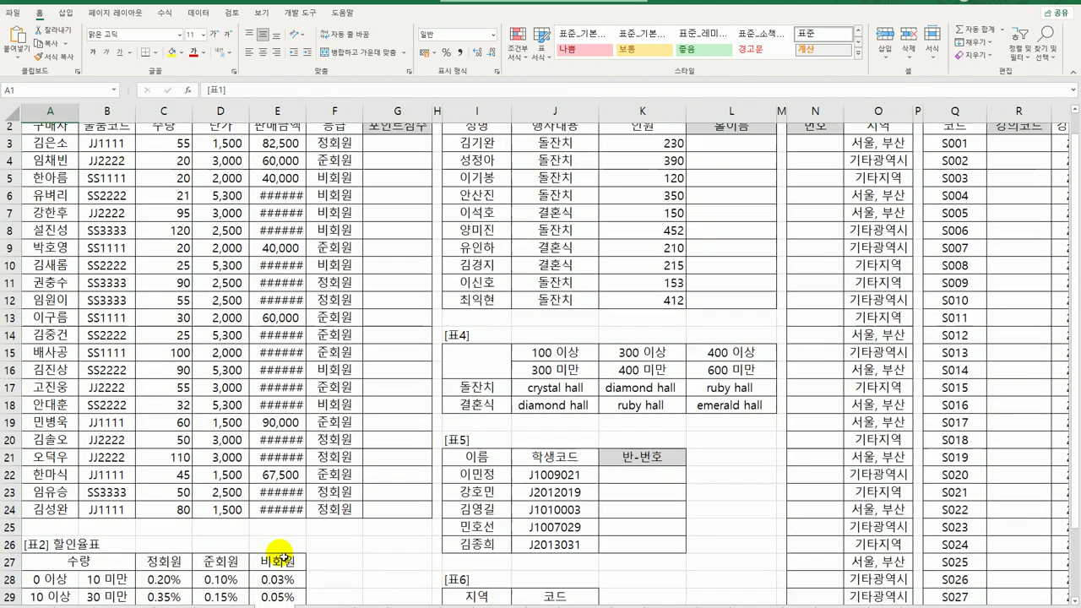
{"action": "double_click", "coordinate": [308, 112]}
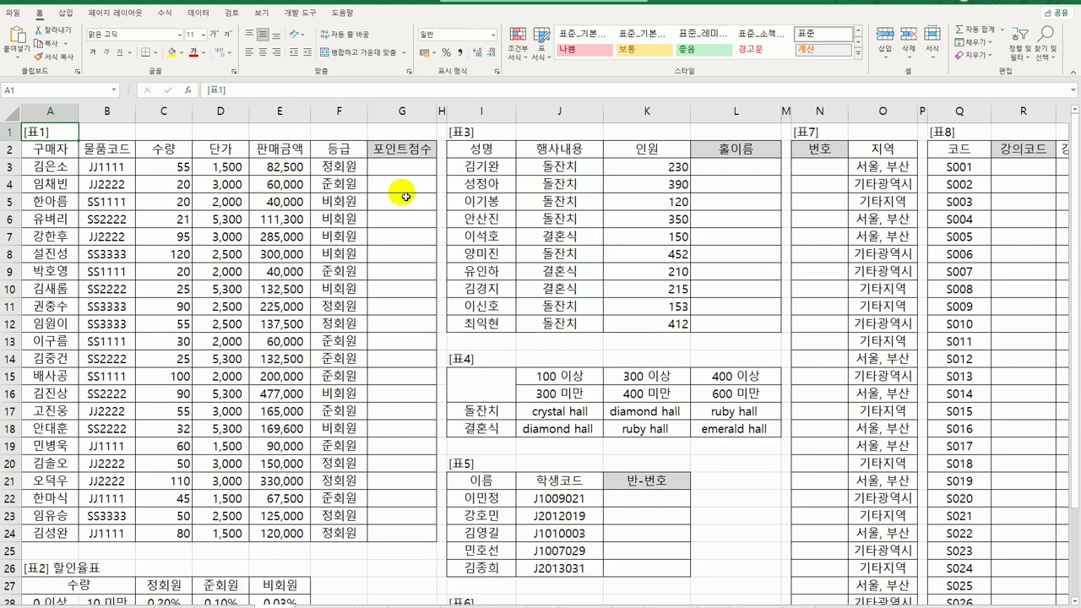
- Examine 표1's 포인트점수 and 판매금액 cells and 표2's discount rates by quantity band and member grade
{"action": "left_click", "coordinate": [415, 168]}
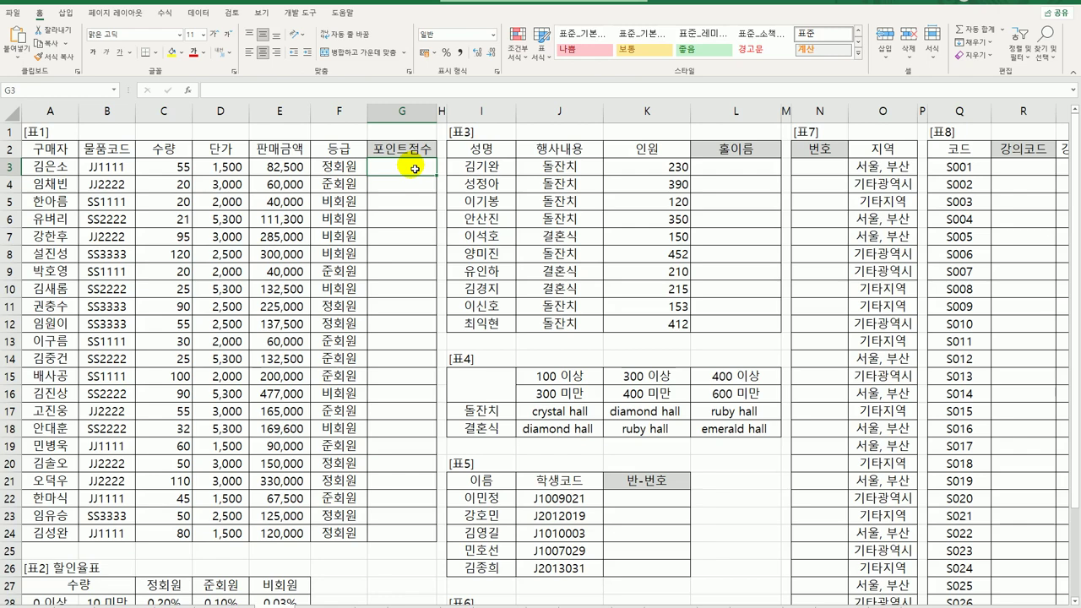
{"action": "left_click", "coordinate": [284, 167]}
{"action": "scroll", "coordinate": [297, 271], "scroll_direction": "down", "scroll_amount": 3}
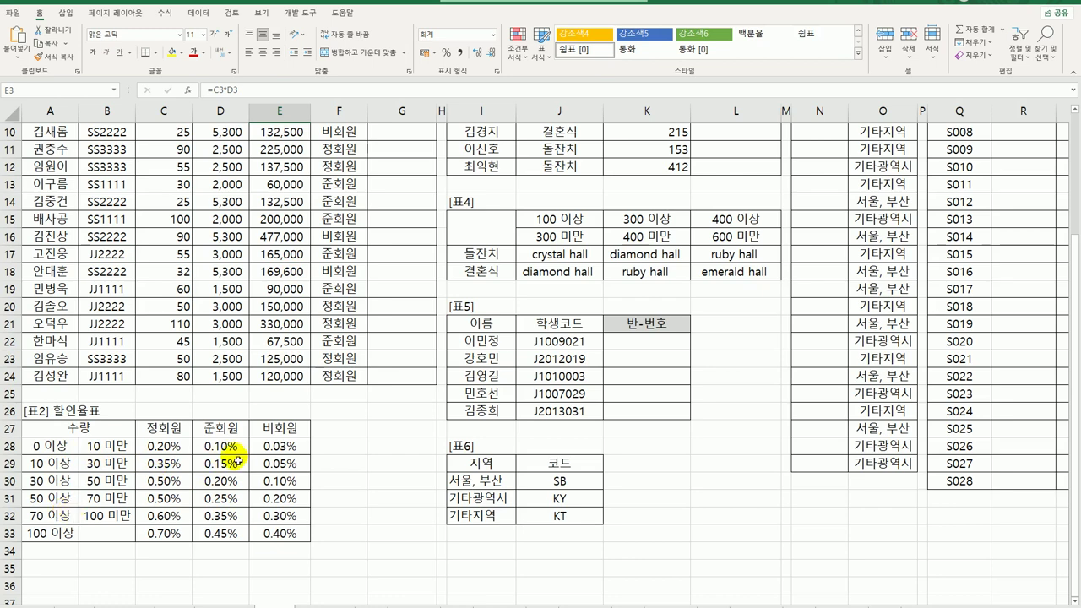
{"action": "left_click", "coordinate": [184, 451]}
{"action": "left_click_drag", "start_coordinate": [185, 453], "coordinate": [280, 538]}
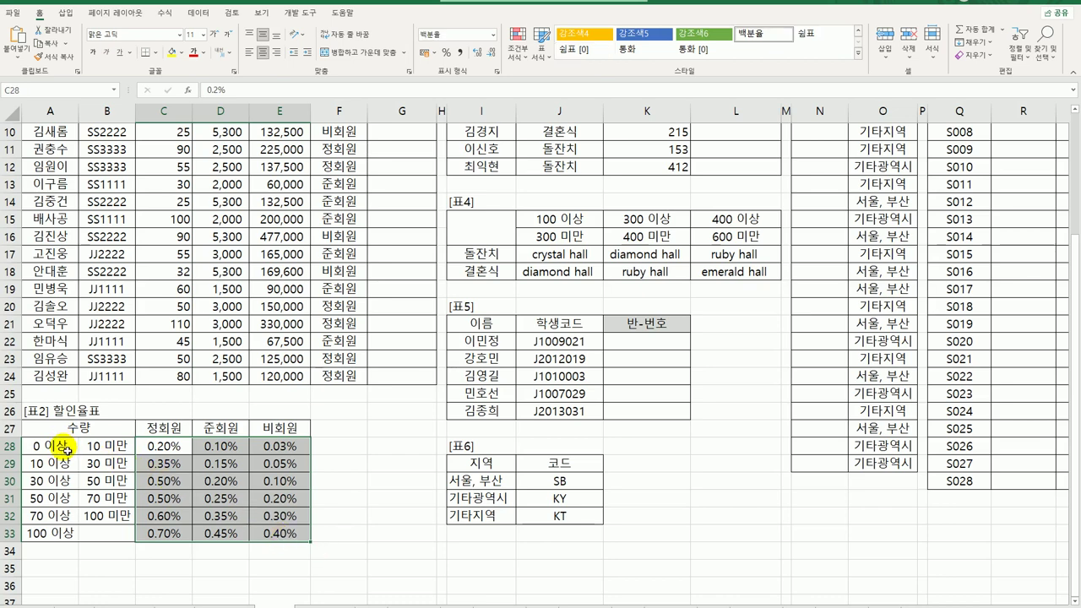
{"action": "left_click_drag", "start_coordinate": [66, 450], "coordinate": [55, 533]}
{"action": "left_click", "coordinate": [177, 433]}
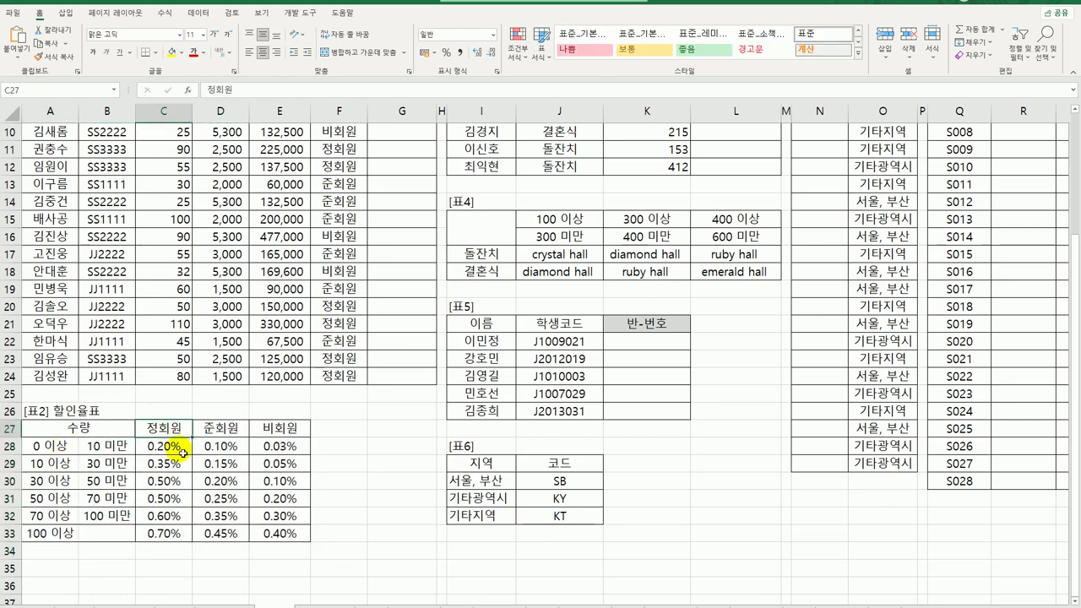
{"action": "left_click_drag", "start_coordinate": [182, 454], "coordinate": [176, 545]}
{"action": "scroll", "coordinate": [283, 500], "scroll_direction": "up", "scroll_amount": 3}
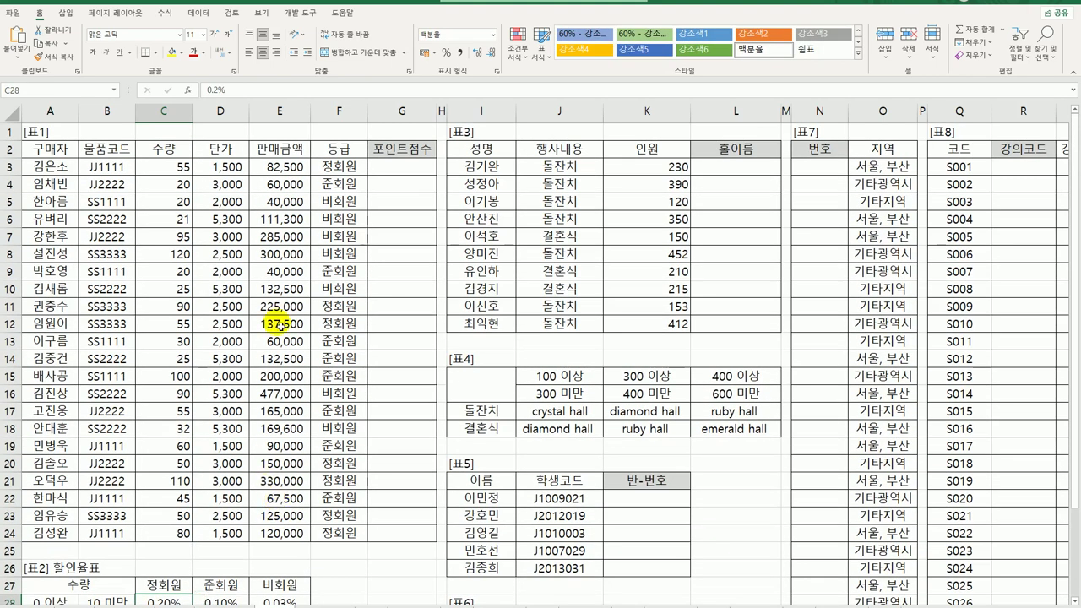
- Enter =MATCH(F3,$C$27:$E$27,0) in G3 to find the column position of the member grade in 표2
{"action": "left_click", "coordinate": [418, 173]}
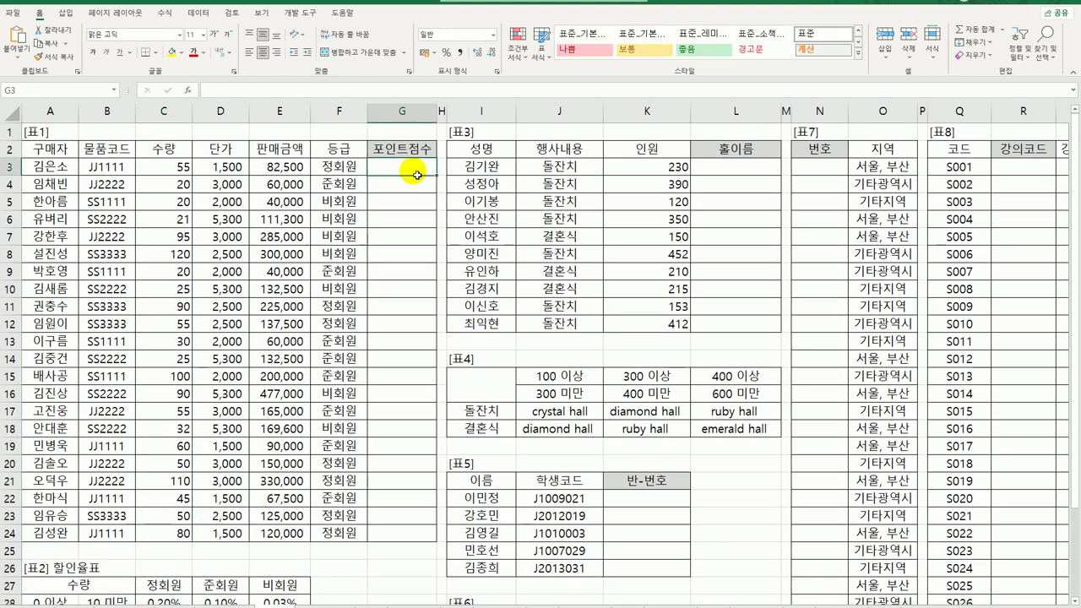
{"action": "type", "text": "="}
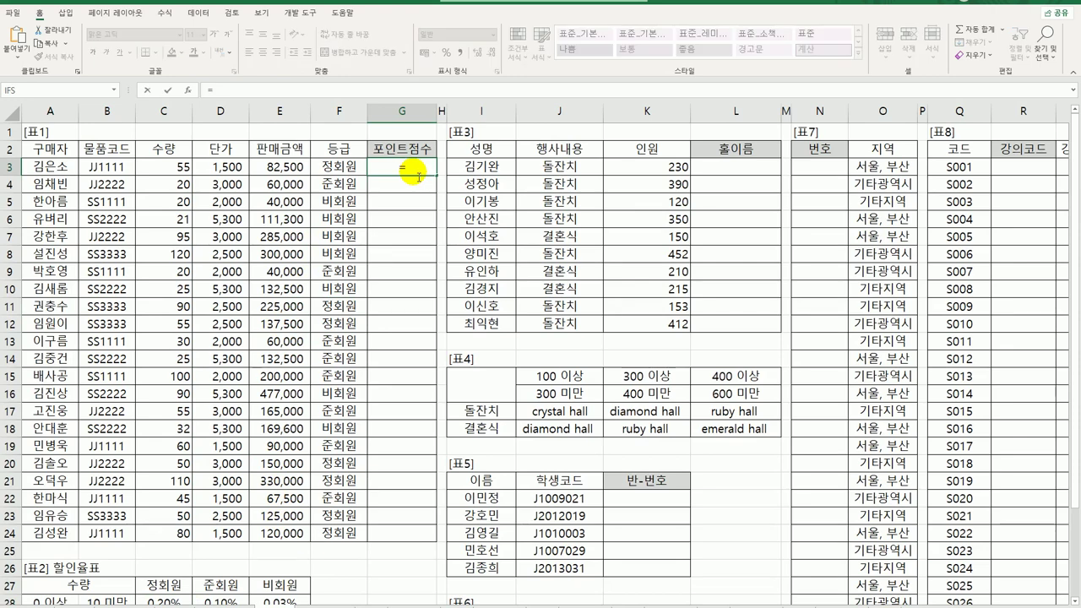
{"action": "type", "text": "m"}
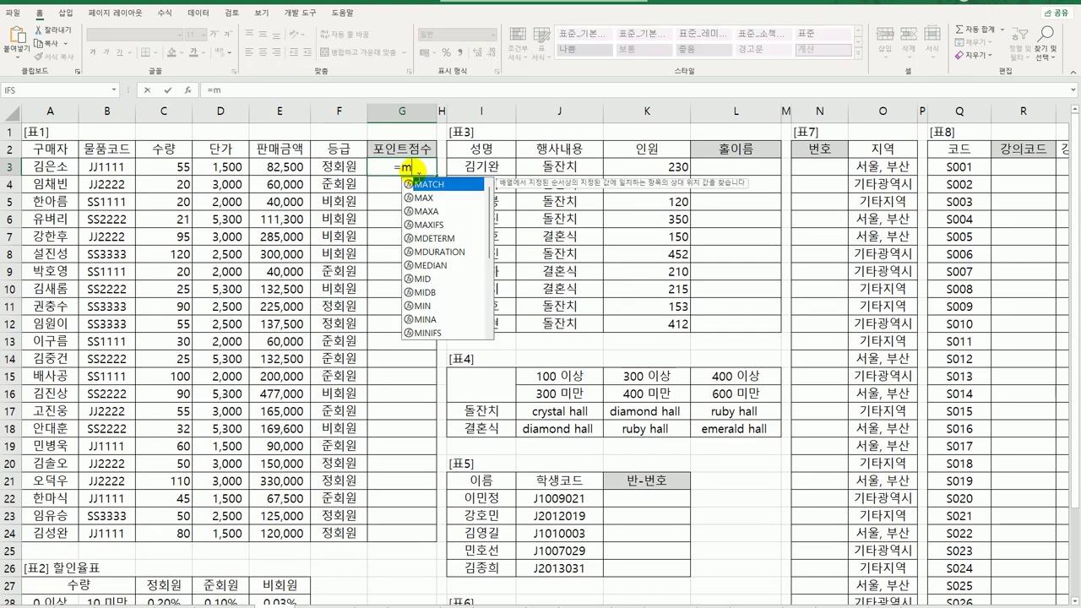
{"action": "key", "text": "Tab"}
{"action": "left_click", "coordinate": [339, 166]}
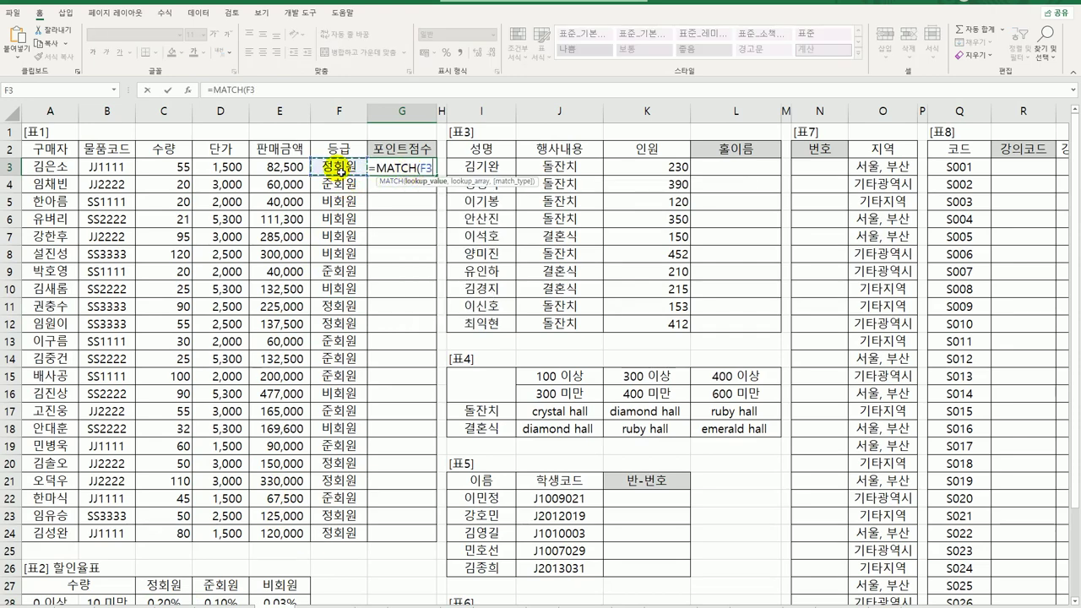
{"action": "type", "text": ","}
{"action": "scroll", "coordinate": [252, 431], "scroll_direction": "down", "scroll_amount": 3}
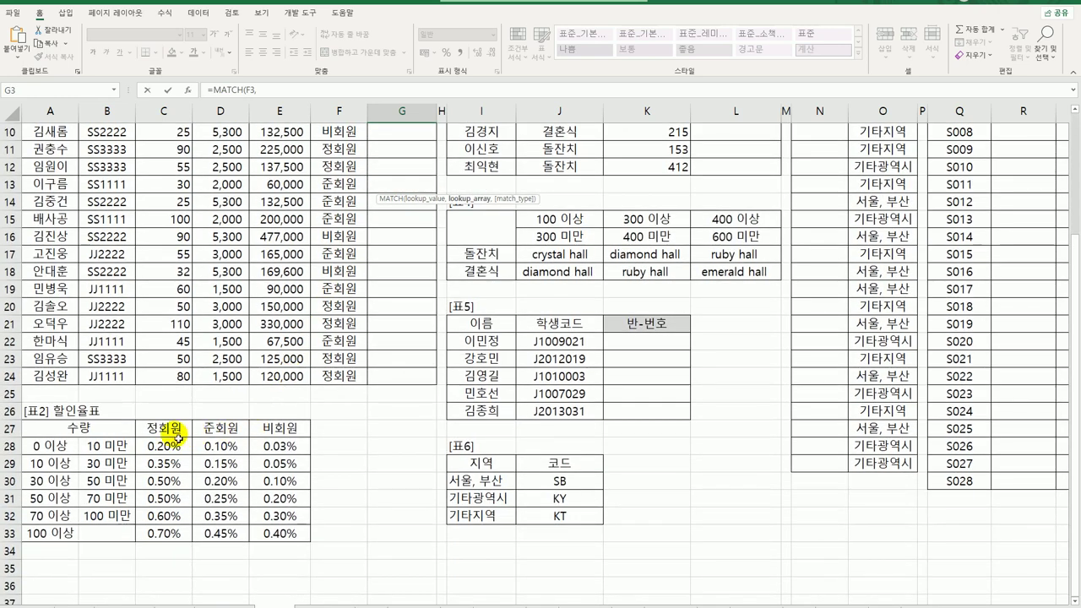
{"action": "left_click_drag", "start_coordinate": [163, 429], "coordinate": [274, 432]}
{"action": "key", "text": "F4"}
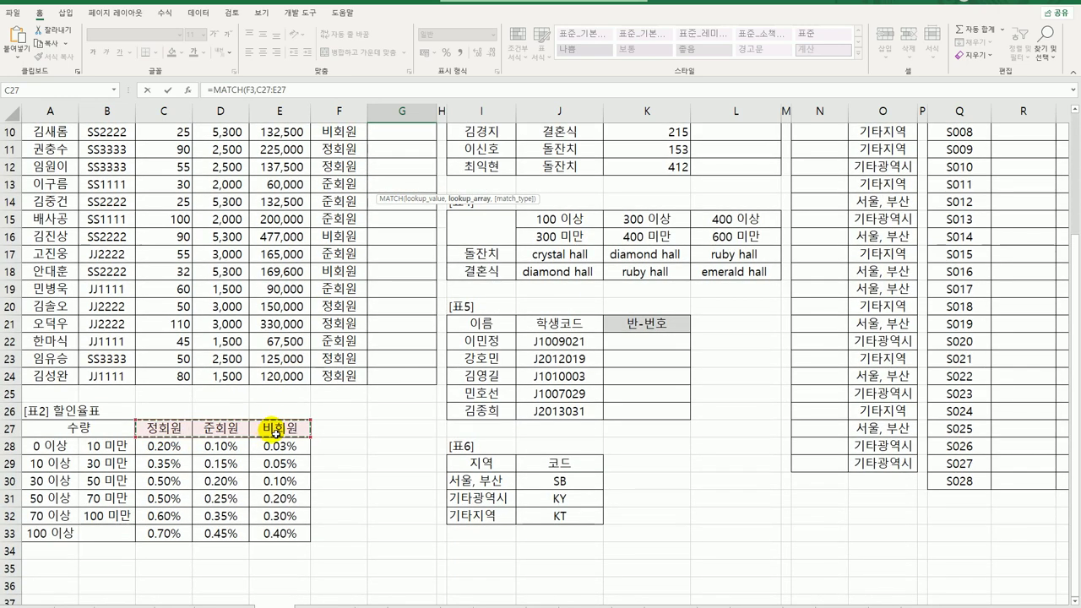
{"action": "scroll", "coordinate": [432, 411], "scroll_direction": "up", "scroll_amount": 3}
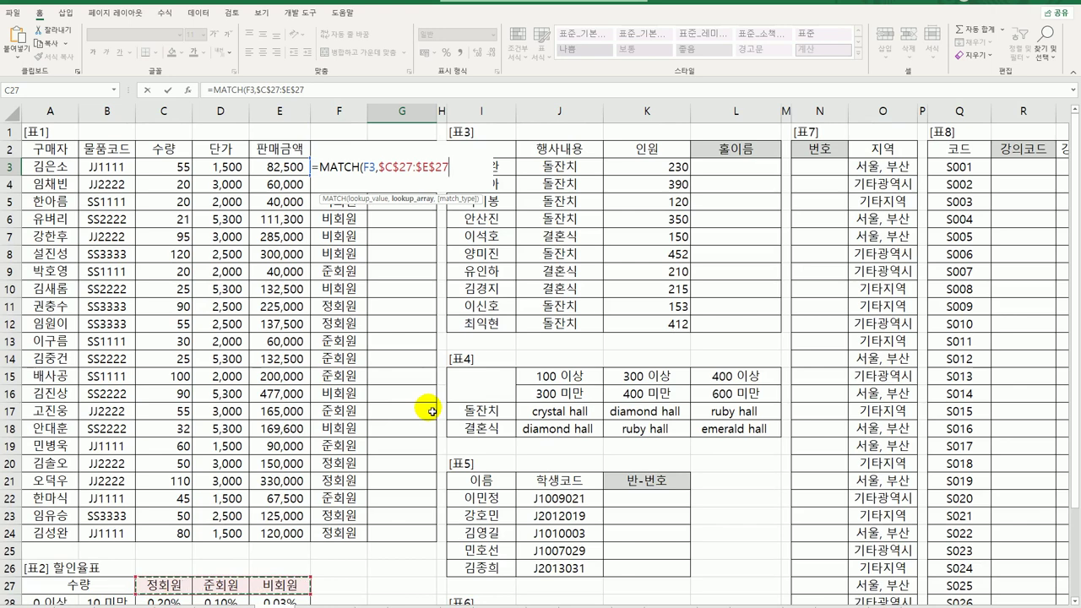
{"action": "type", "text": ","}
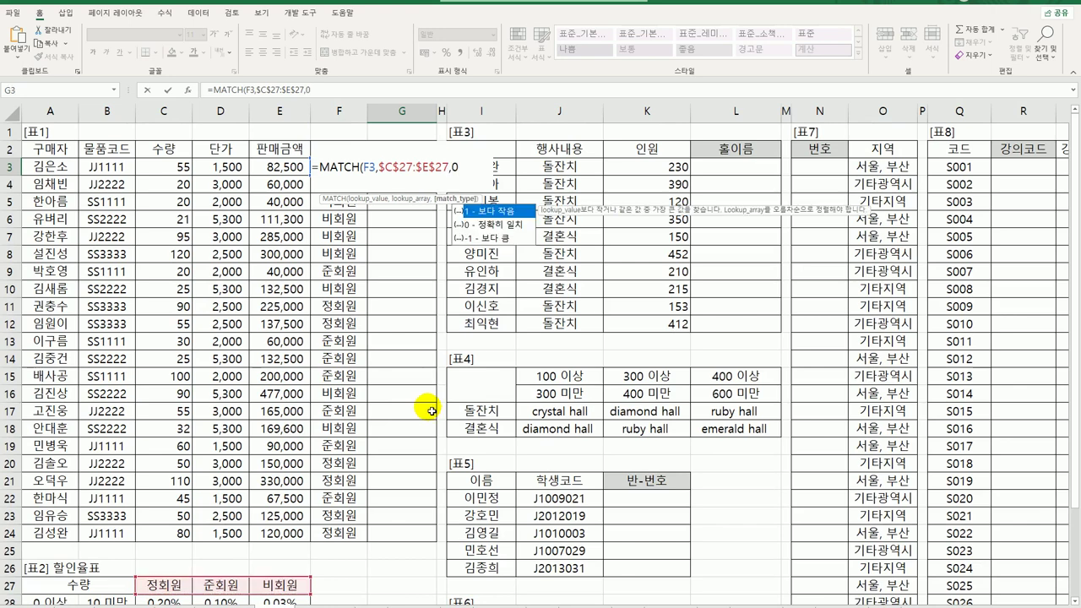
{"action": "type", "text": "0)"}
{"action": "key", "text": "Return"}
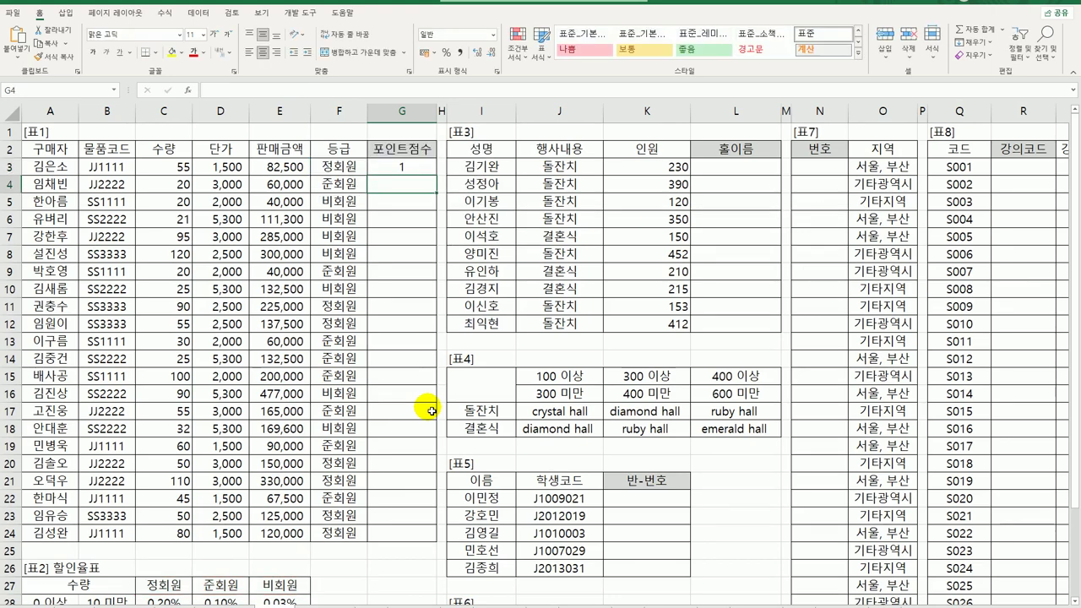
- Fill the G3 MATCH formula down to G24 and compare the positions with 표2's 정회원 rate column
{"action": "left_click", "coordinate": [414, 167]}
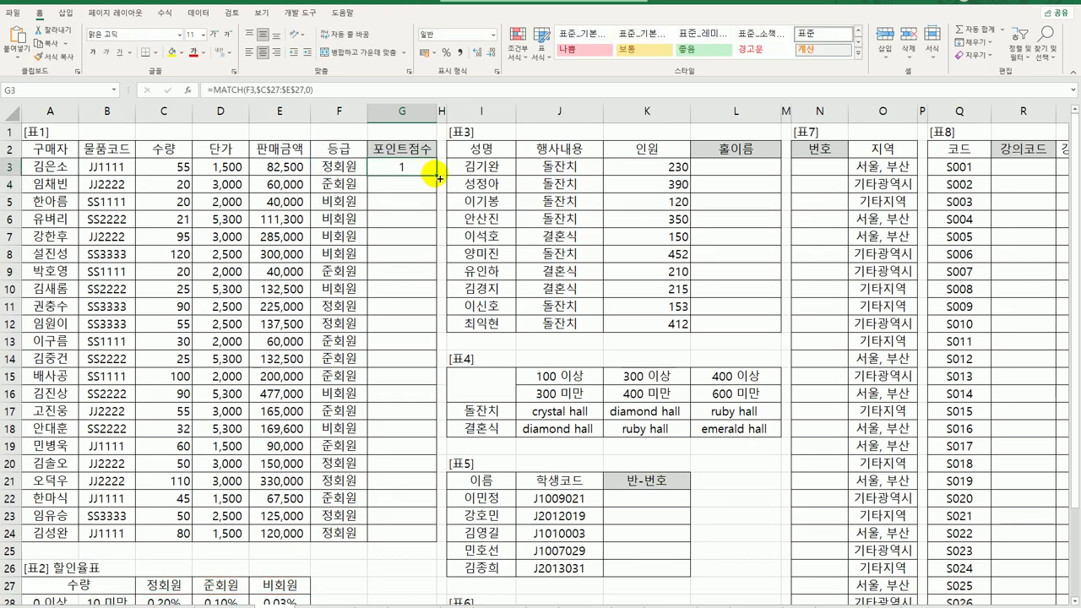
{"action": "left_click_drag", "start_coordinate": [437, 175], "coordinate": [443, 545]}
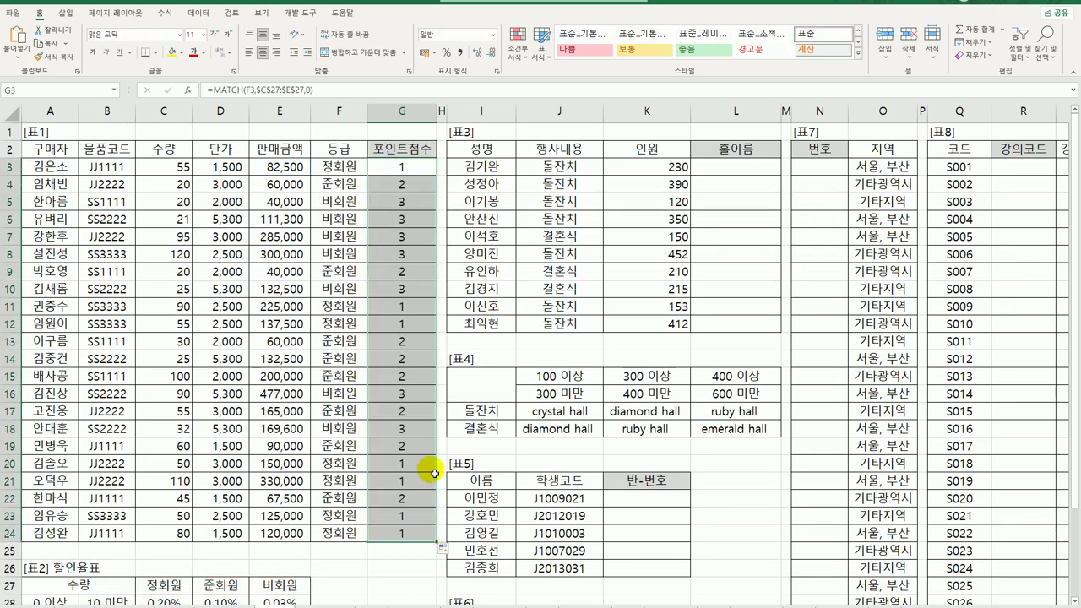
{"action": "scroll", "coordinate": [200, 541], "scroll_direction": "down", "scroll_amount": 2}
{"action": "scroll", "coordinate": [200, 541], "scroll_direction": "down", "scroll_amount": 4}
{"action": "left_click_drag", "start_coordinate": [169, 272], "coordinate": [180, 377]}
{"action": "scroll", "coordinate": [440, 338], "scroll_direction": "up", "scroll_amount": 6}
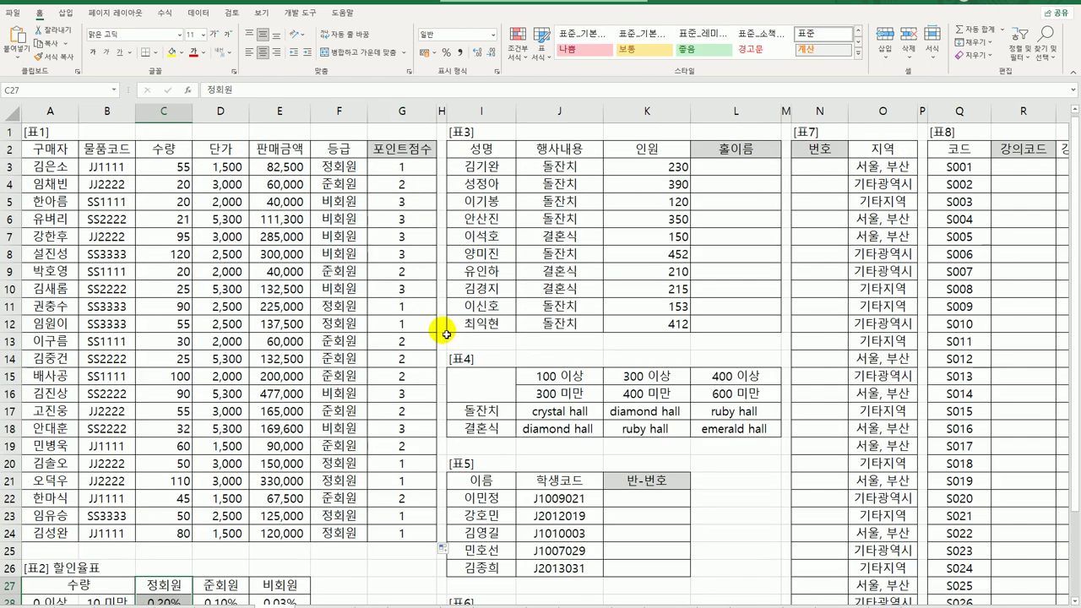
- Add +2 to the MATCH formula in G3, fill it down to G24, and check the grades against 표2's headings
{"action": "left_click", "coordinate": [404, 168]}
{"action": "double_click", "coordinate": [404, 168]}
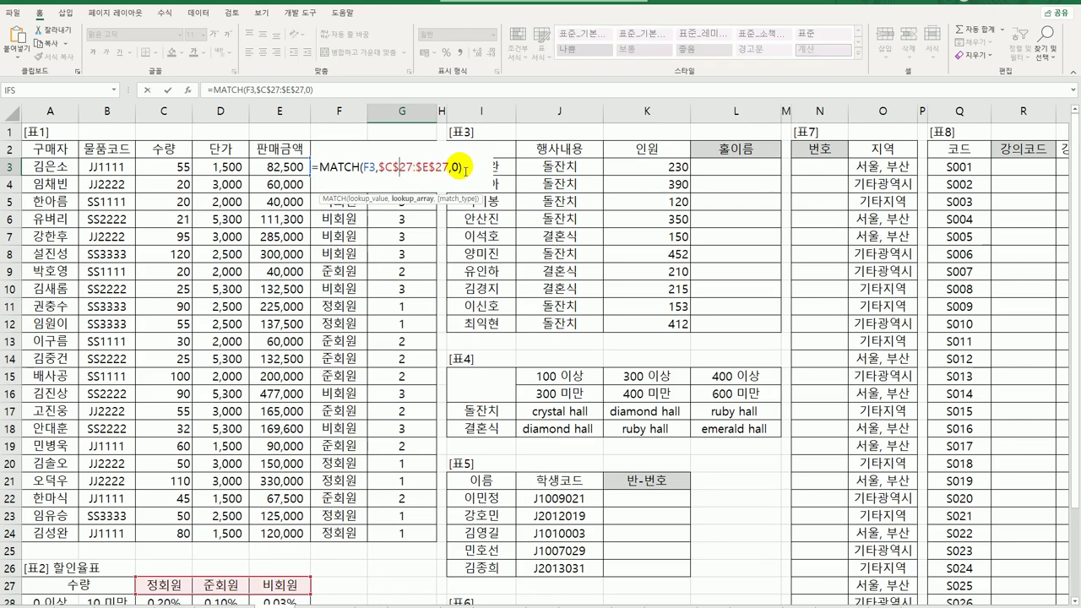
{"action": "type", "text": "+2"}
{"action": "key", "text": "Return"}
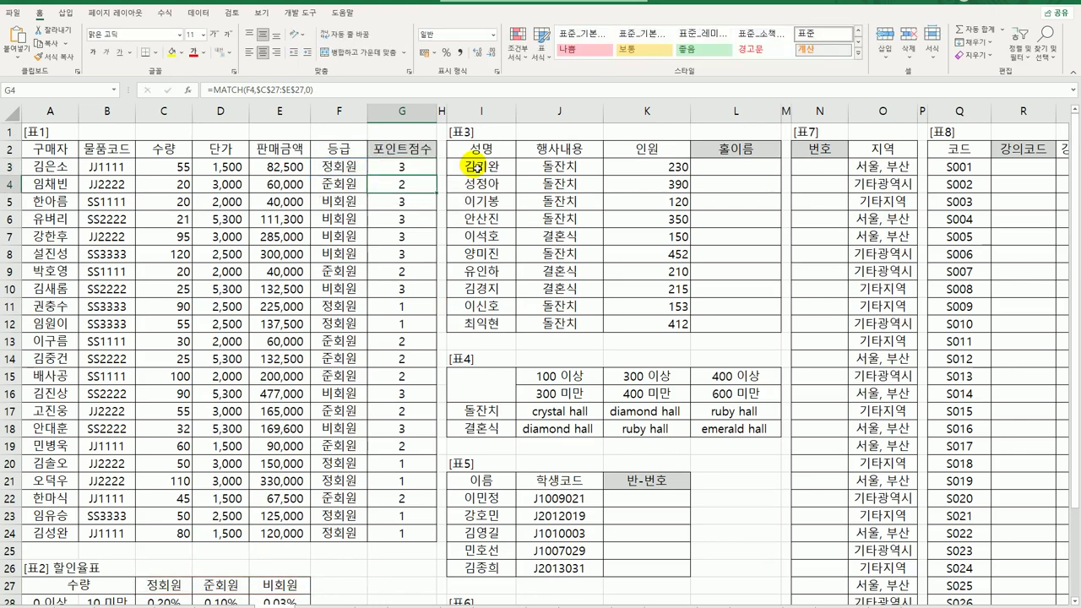
{"action": "left_click", "coordinate": [416, 169]}
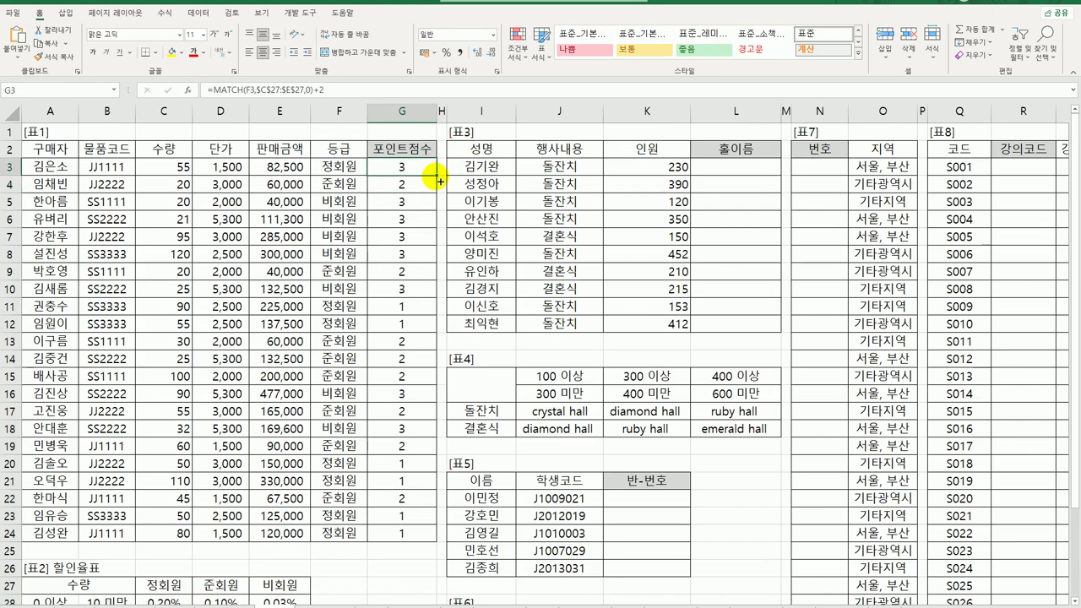
{"action": "left_click_drag", "start_coordinate": [436, 175], "coordinate": [397, 541]}
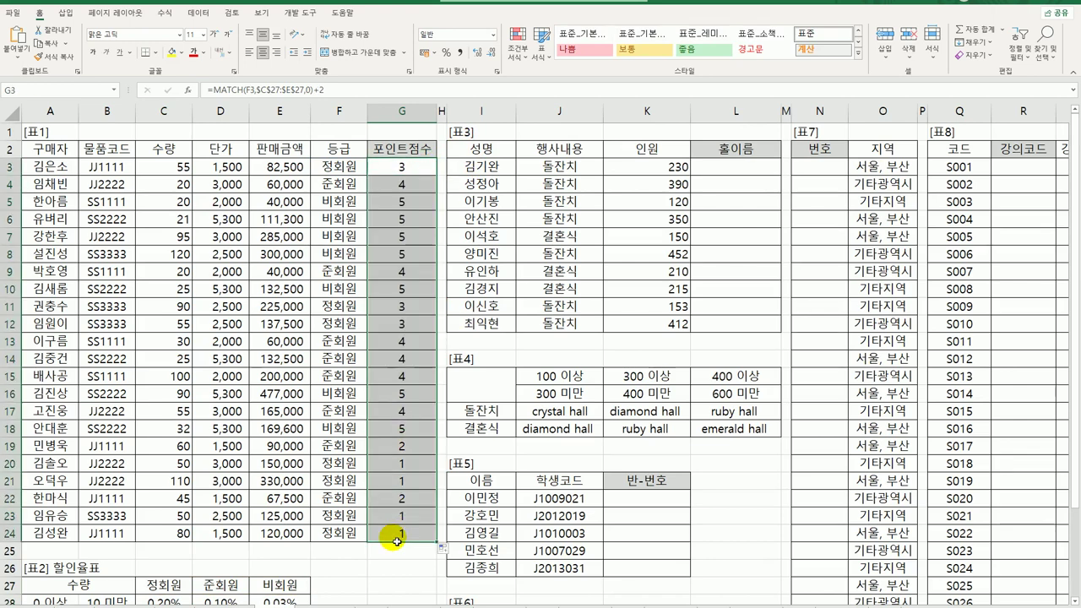
{"action": "left_click", "coordinate": [341, 169]}
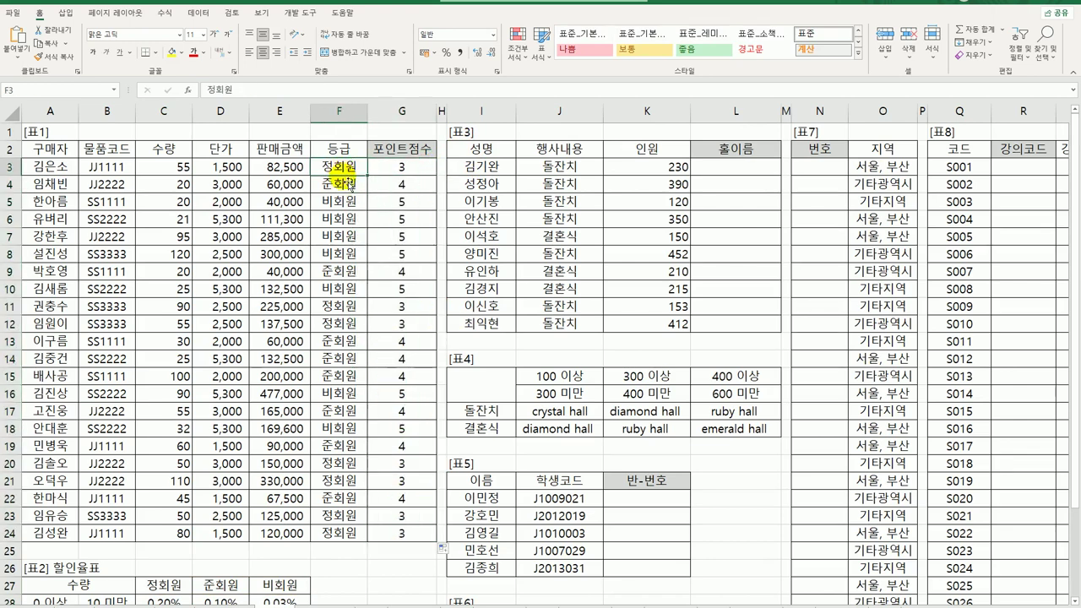
{"action": "left_click", "coordinate": [342, 183]}
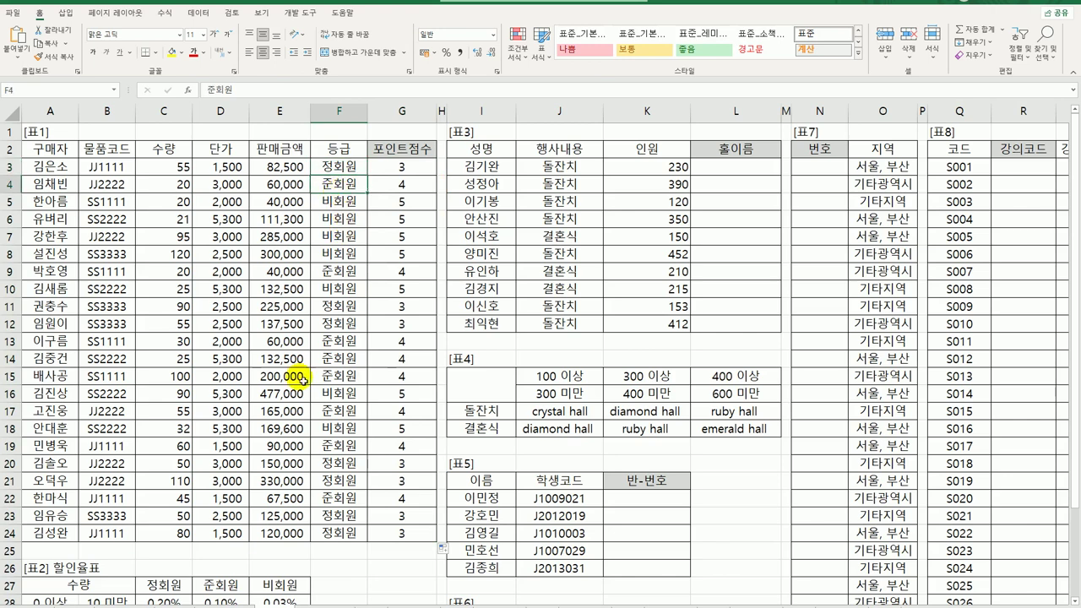
{"action": "left_click", "coordinate": [218, 583]}
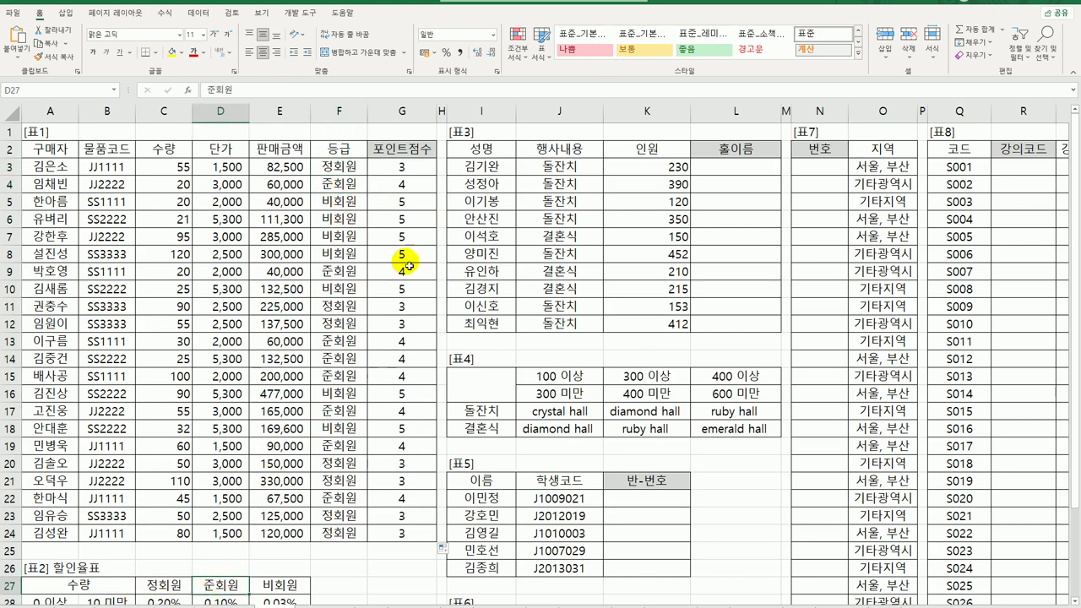
- Wrap G3's MATCH expression in a VLOOKUP function with C3 as the lookup value
{"action": "left_click", "coordinate": [419, 171]}
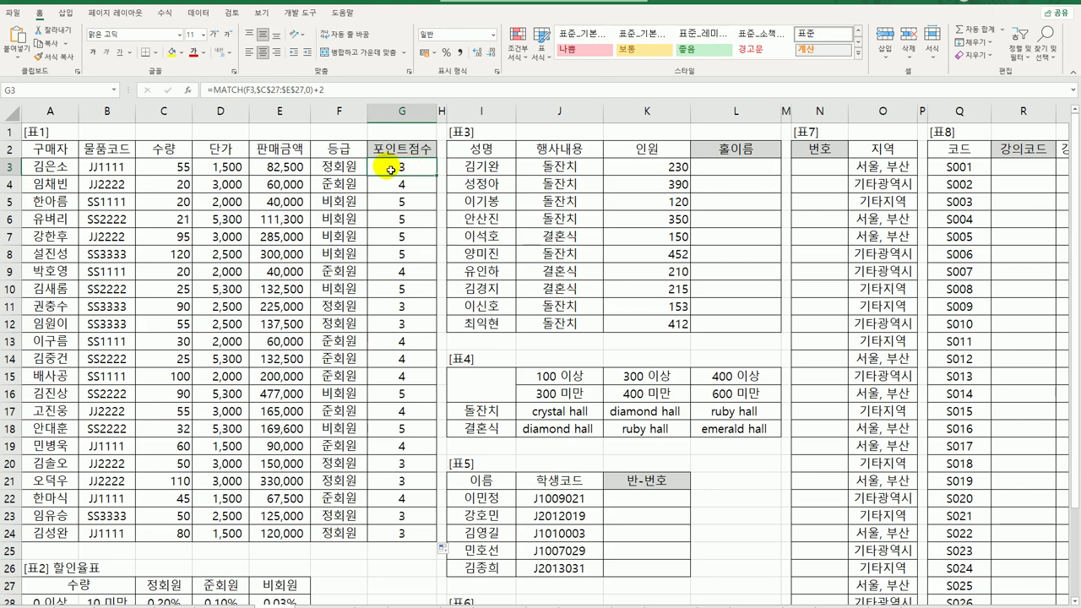
{"action": "double_click", "coordinate": [391, 171]}
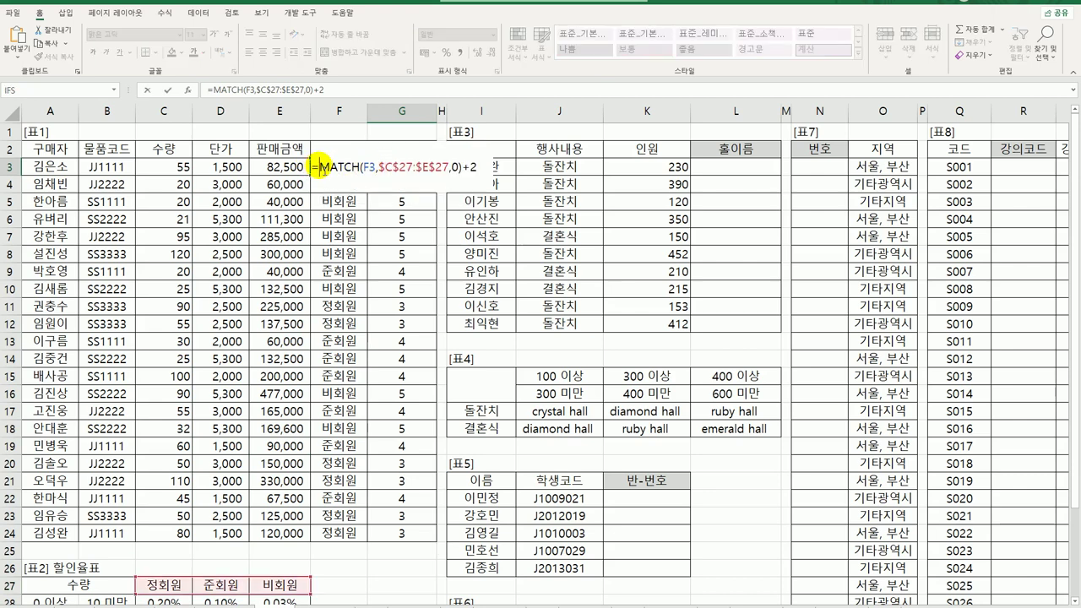
{"action": "left_click", "coordinate": [371, 172]}
{"action": "type", "text": "vl"}
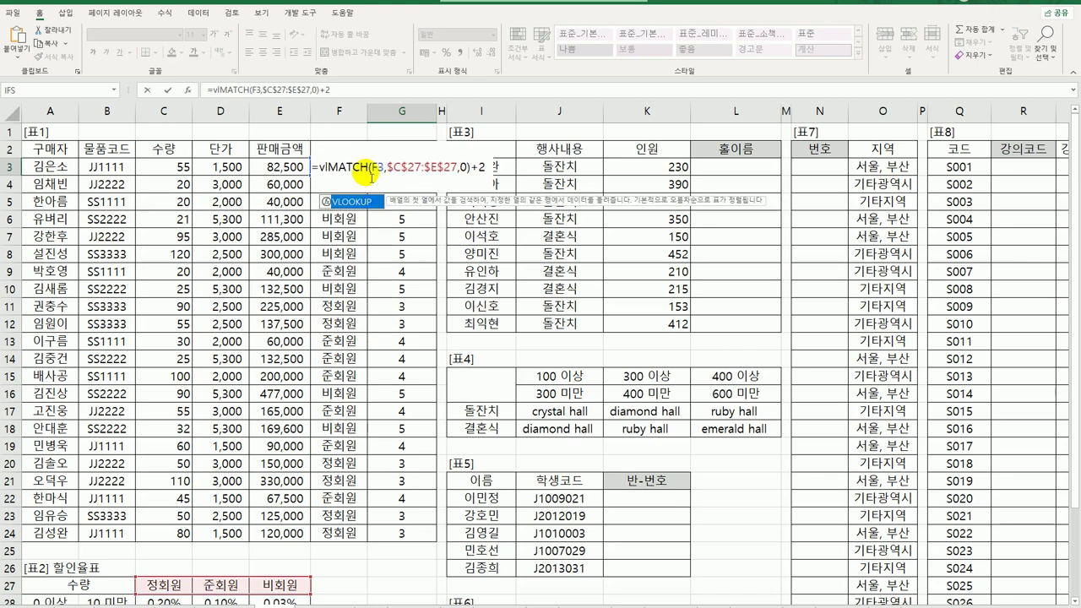
{"action": "key", "text": "Tab"}
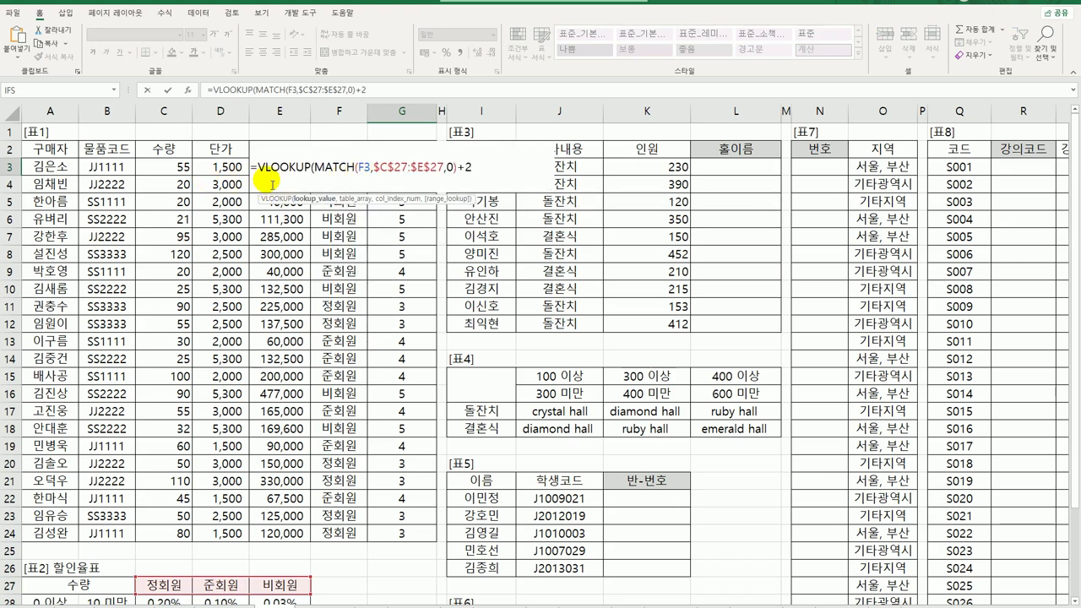
{"action": "left_click", "coordinate": [157, 166]}
{"action": "type", "text": ","}
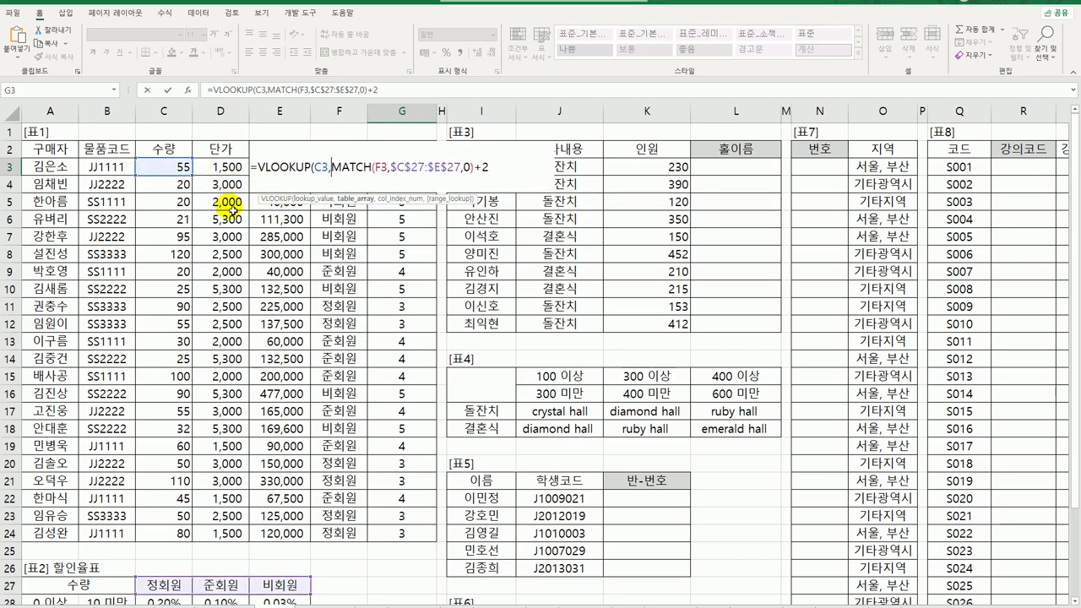
- Set the VLOOKUP table array in G3 to the absolute range $A$28:$E$33 of 표2, ahead of the MATCH argument
{"action": "scroll", "coordinate": [232, 207], "scroll_direction": "down", "scroll_amount": 6}
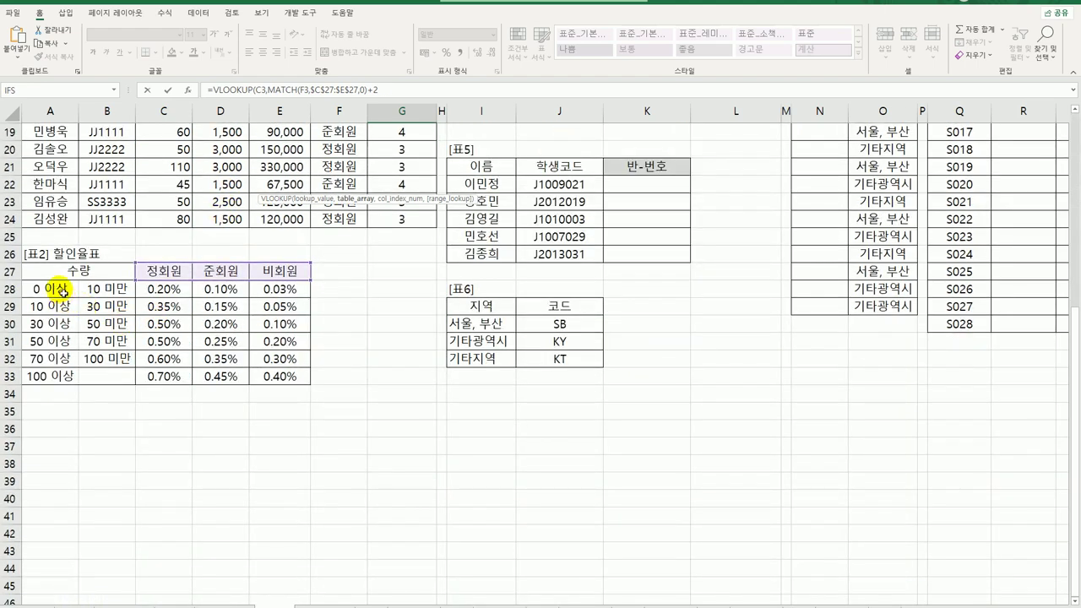
{"action": "left_click_drag", "start_coordinate": [64, 292], "coordinate": [271, 377]}
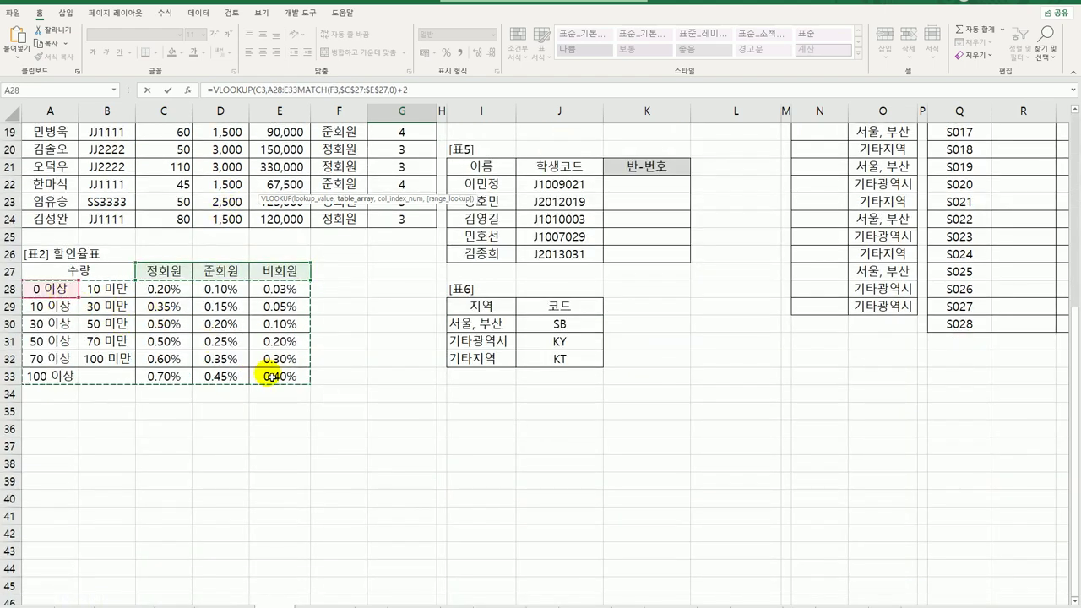
{"action": "key", "text": "F4"}
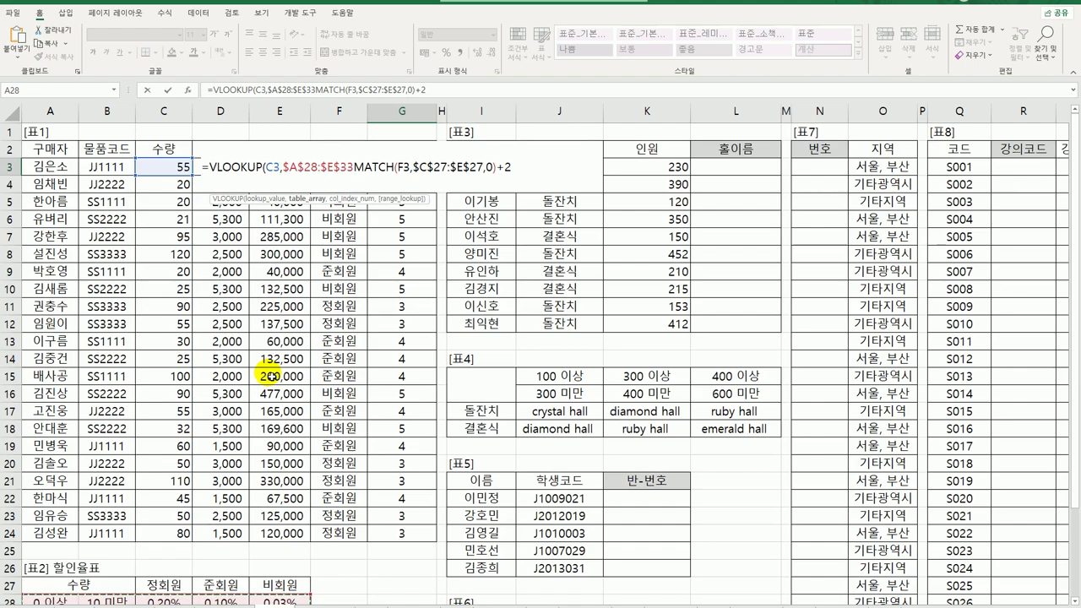
{"action": "type", "text": ","}
{"action": "scroll", "coordinate": [267, 375], "scroll_direction": "down", "scroll_amount": 3}
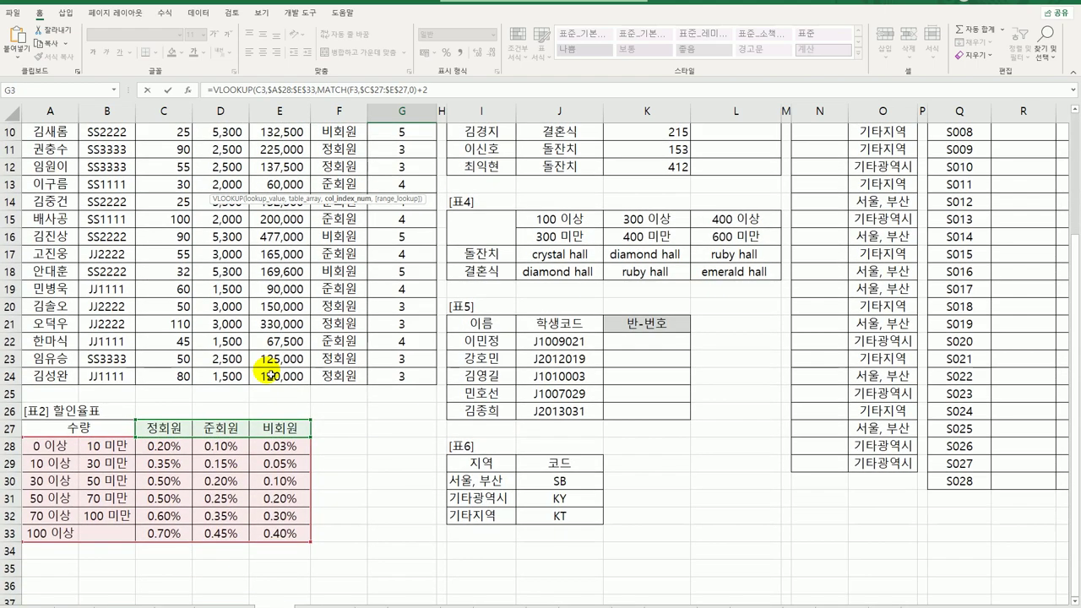
{"action": "scroll", "coordinate": [270, 367], "scroll_direction": "up", "scroll_amount": 3}
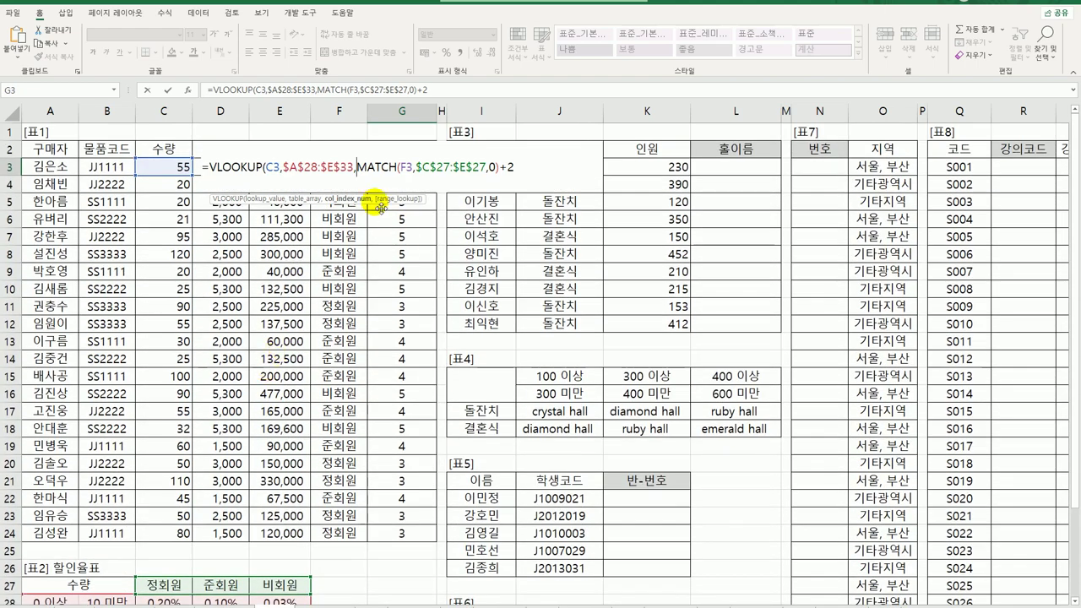
- Close the VLOOKUP after MATCH(F3,$C$27:$E$27,0)+2, enter it in G3, and fill the formula down to G24
{"action": "left_click", "coordinate": [516, 167]}
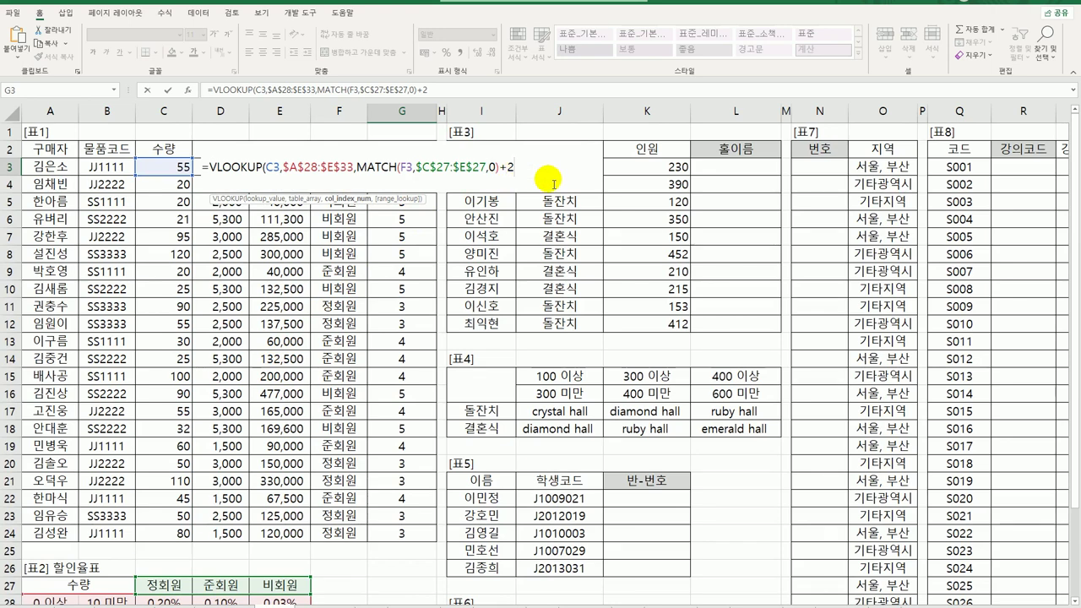
{"action": "type", "text": ")"}
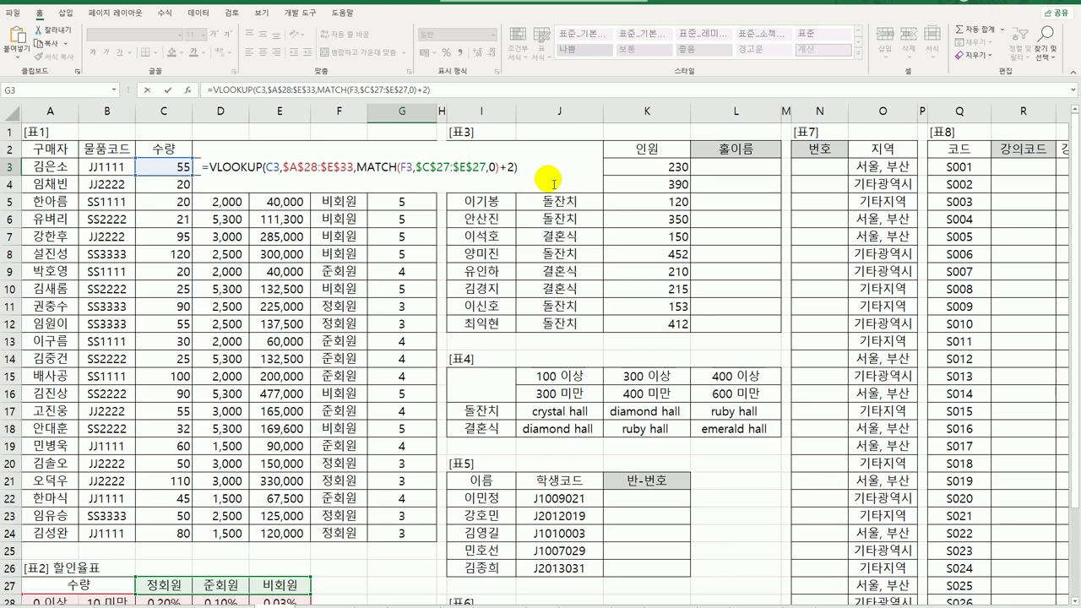
{"action": "key", "text": "Return"}
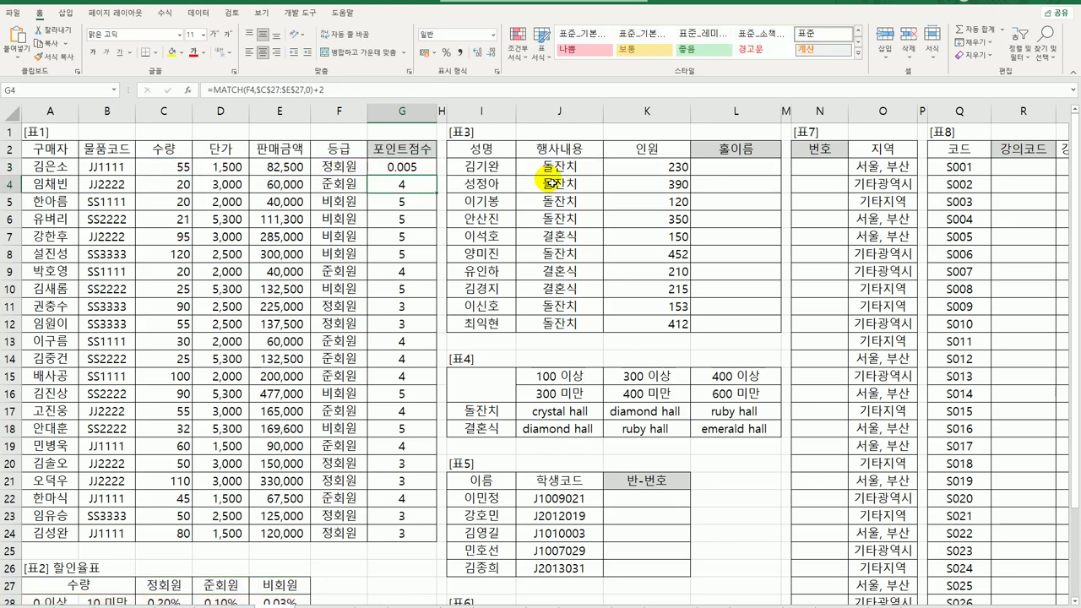
{"action": "left_click", "coordinate": [412, 169]}
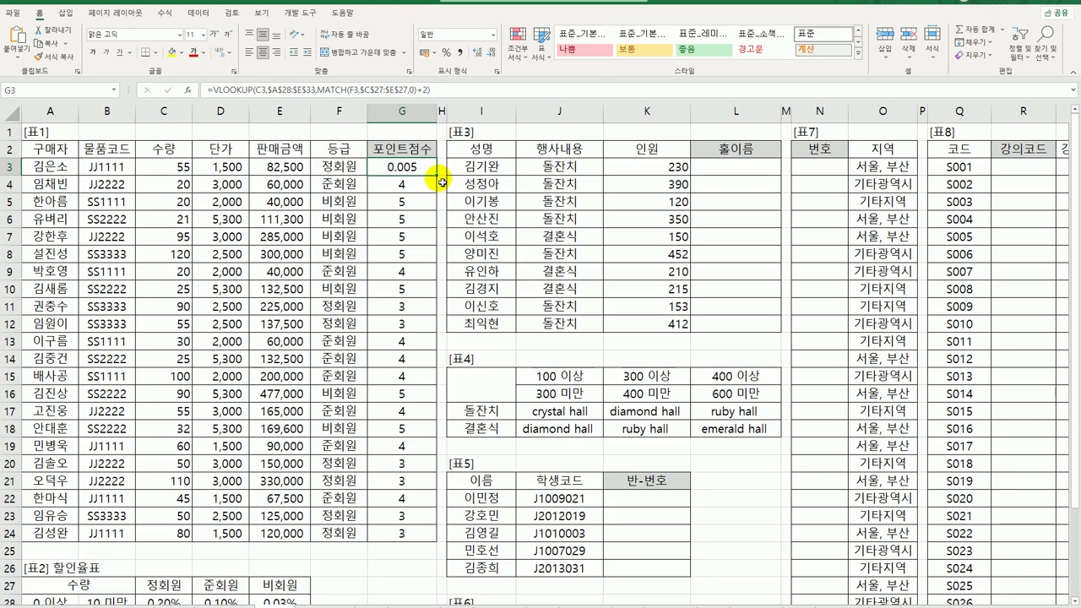
{"action": "double_click", "coordinate": [438, 179]}
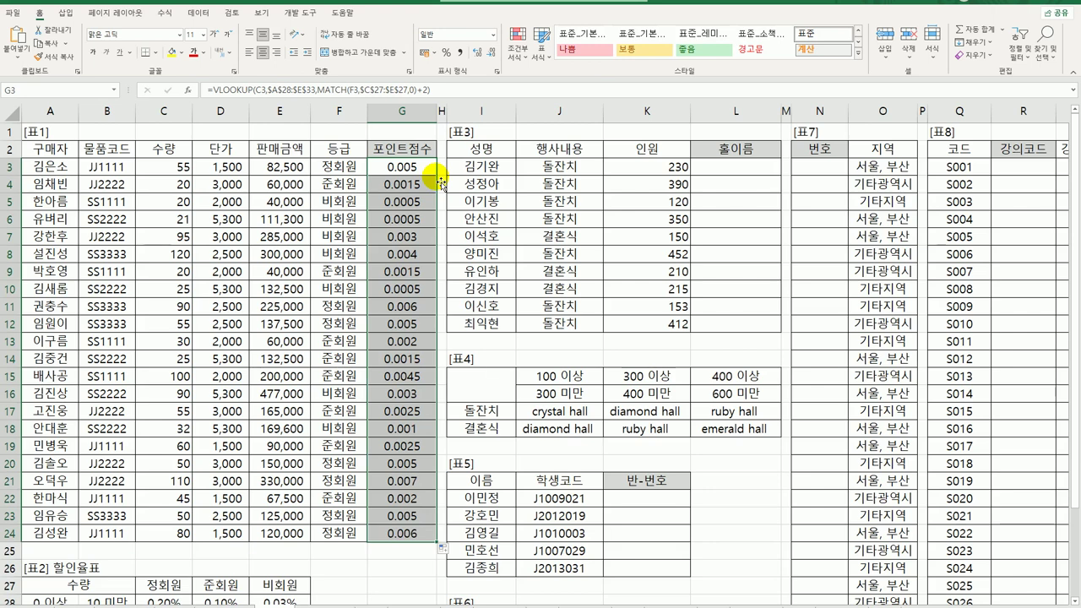
- Multiply G3's VLOOKUP result by the 판매금액 in E3 and fill the formula down to G24
{"action": "left_click", "coordinate": [427, 162]}
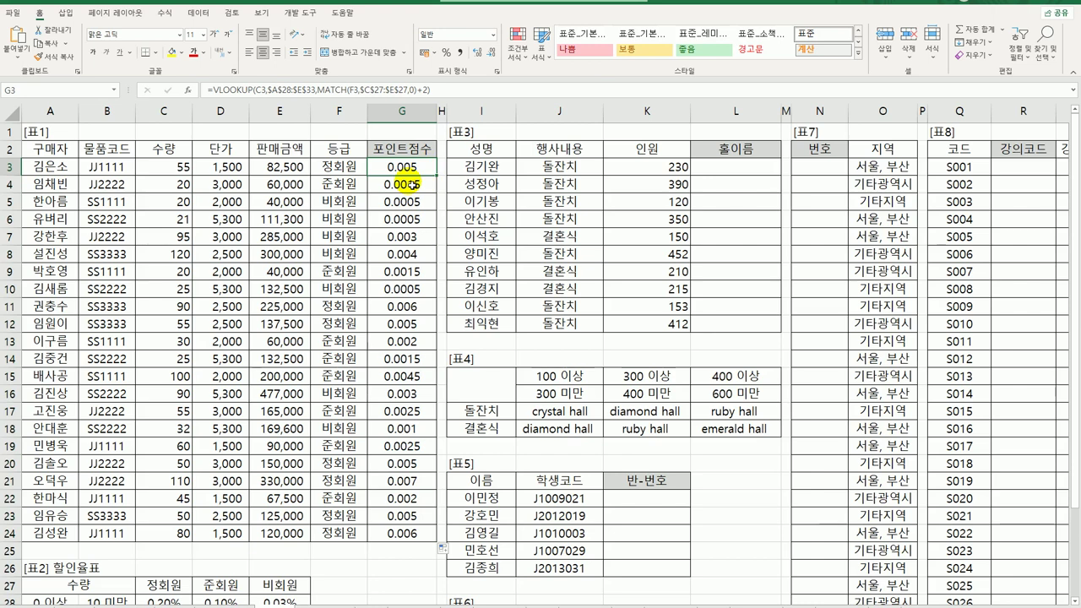
{"action": "left_click", "coordinate": [455, 95]}
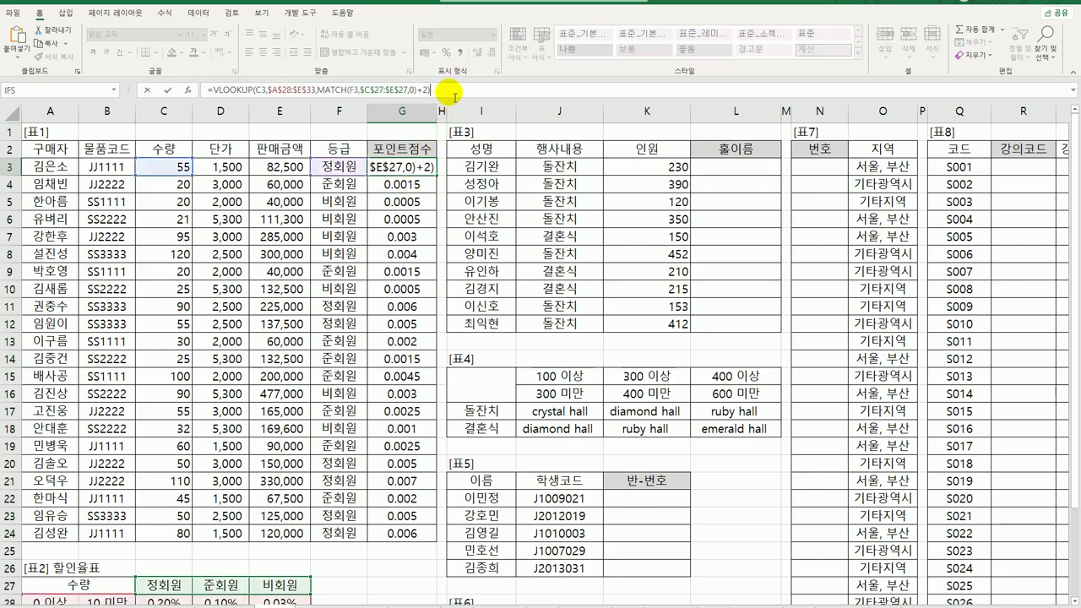
{"action": "type", "text": "*"}
{"action": "left_click", "coordinate": [283, 169]}
{"action": "key", "text": "ctrl+Return"}
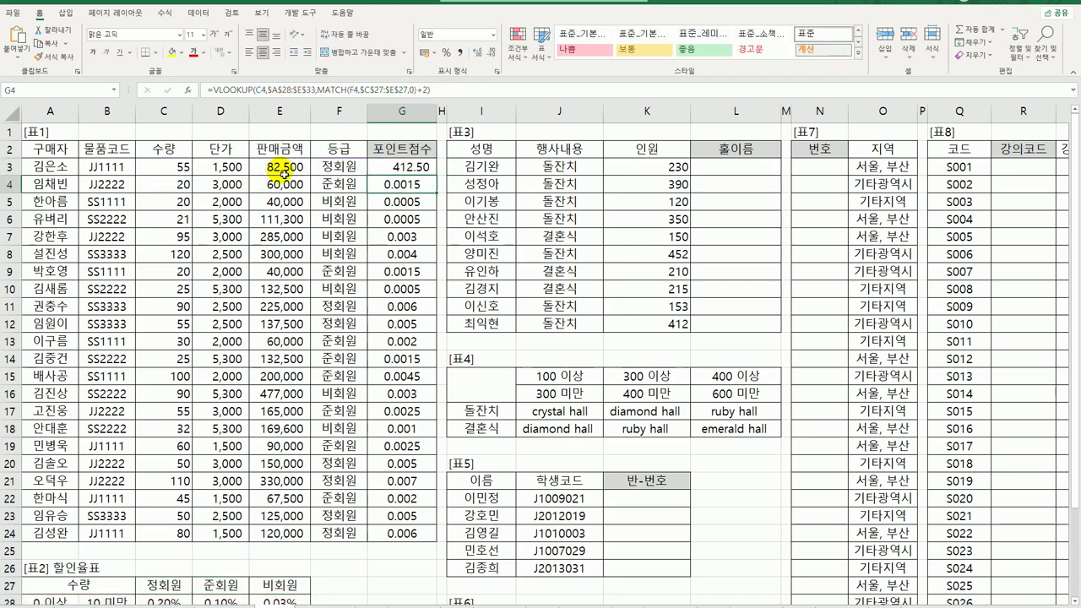
{"action": "double_click", "coordinate": [439, 180]}
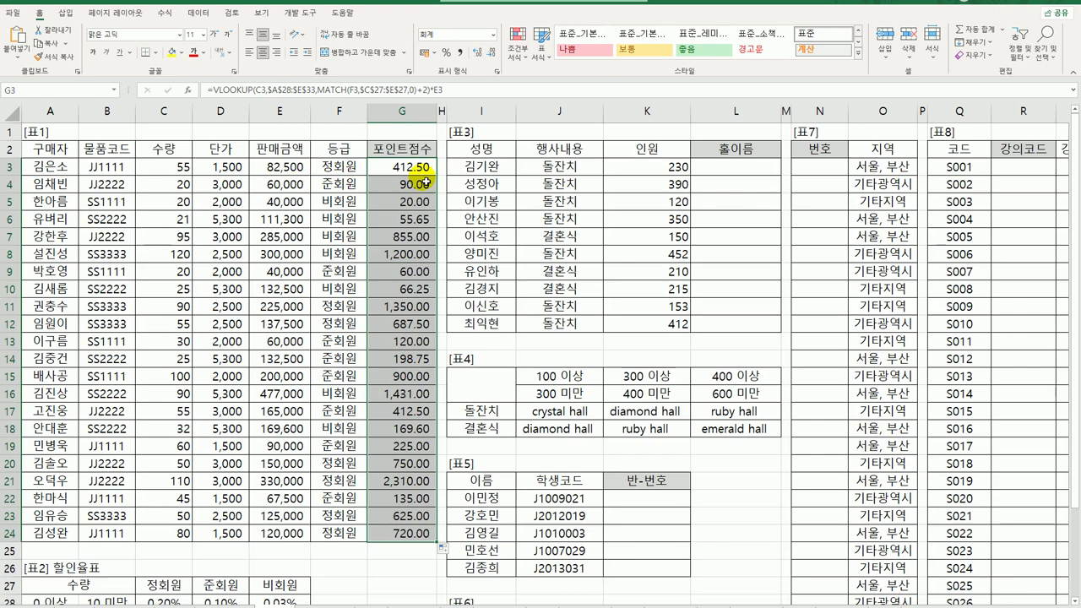
- Wrap G3's whole VLOOKUP(...)*E3 calculation in TEXT with the format "#,##0점"
{"action": "left_click", "coordinate": [395, 169]}
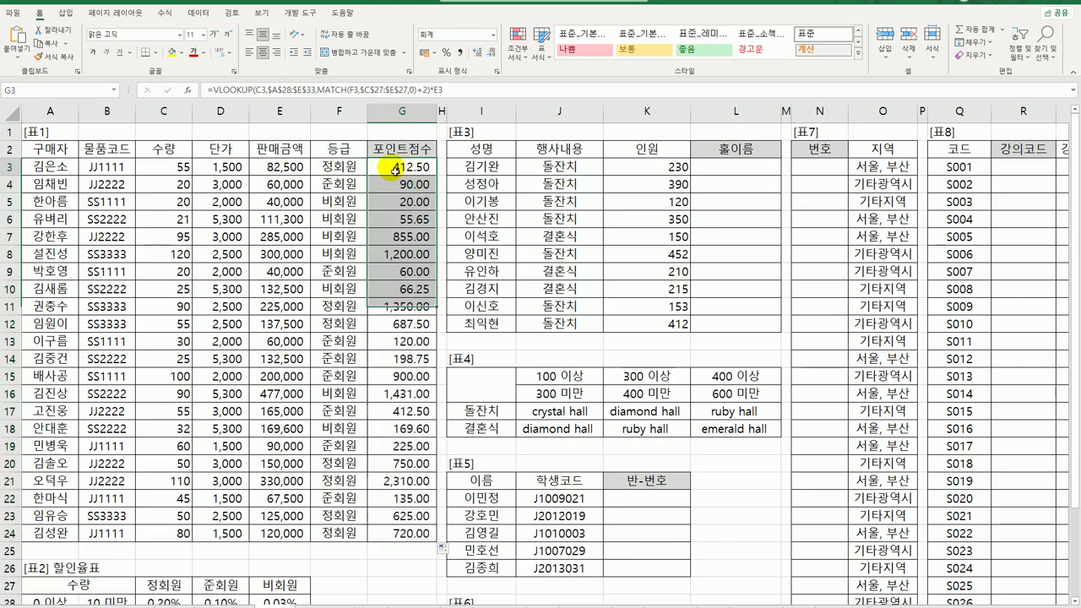
{"action": "double_click", "coordinate": [395, 169]}
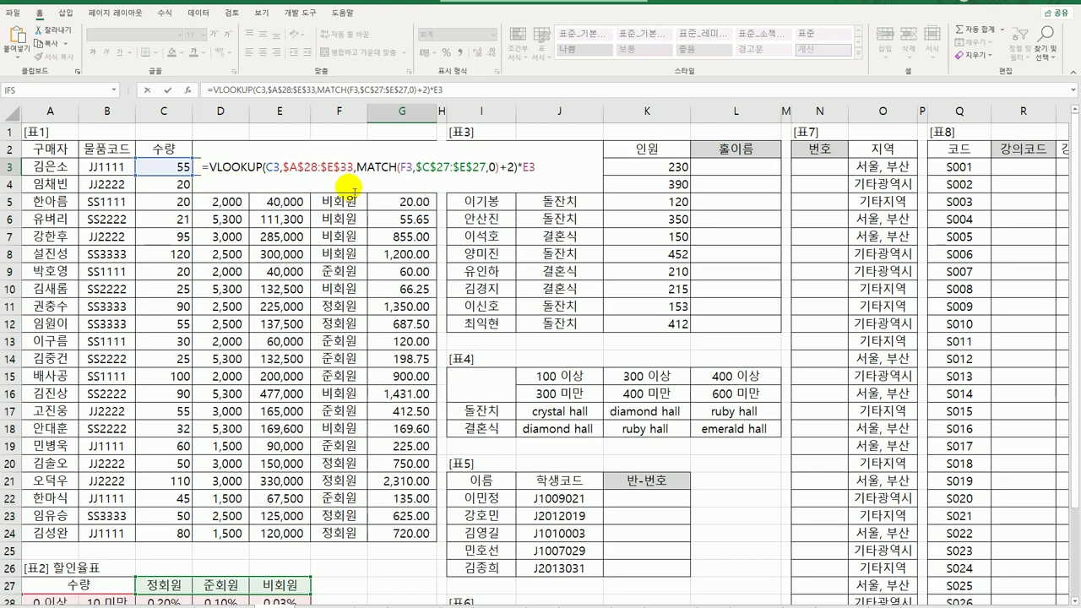
{"action": "type", "text": "TEXT("}
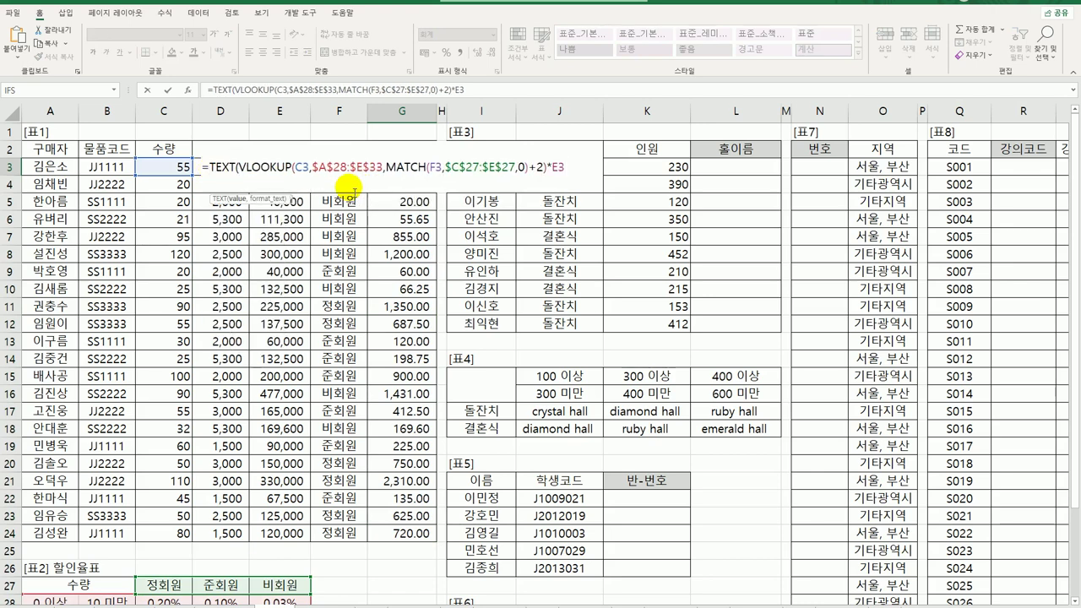
{"action": "type", "text": ",#,##0"}
{"action": "left_click", "coordinate": [569, 167]}
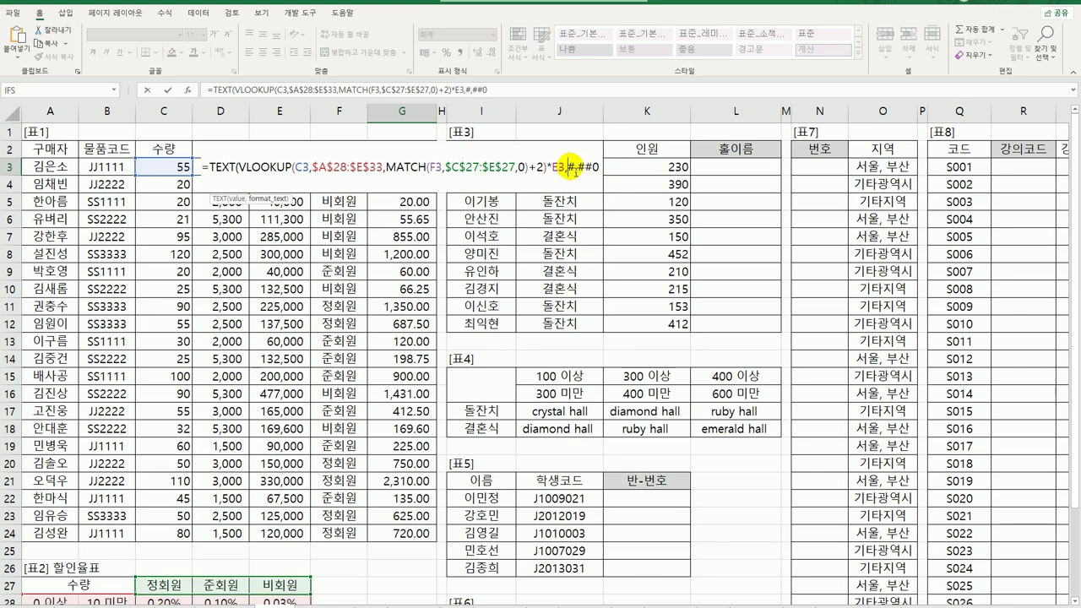
{"action": "type", "text": "\""}
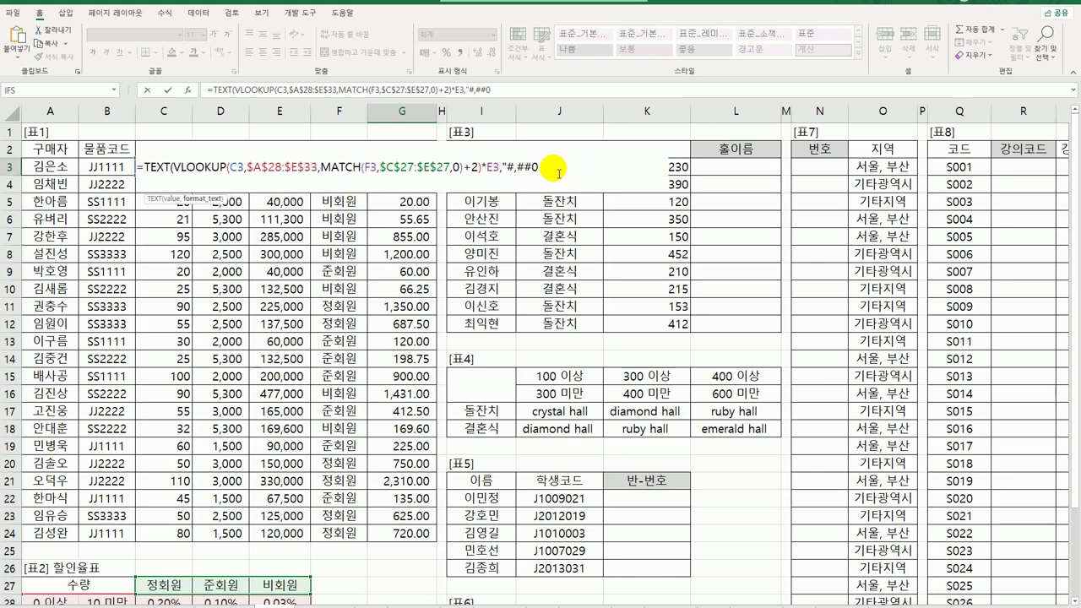
{"action": "left_click", "coordinate": [563, 174]}
{"action": "type", "text": "점\""}
{"action": "key", "text": "Return"}
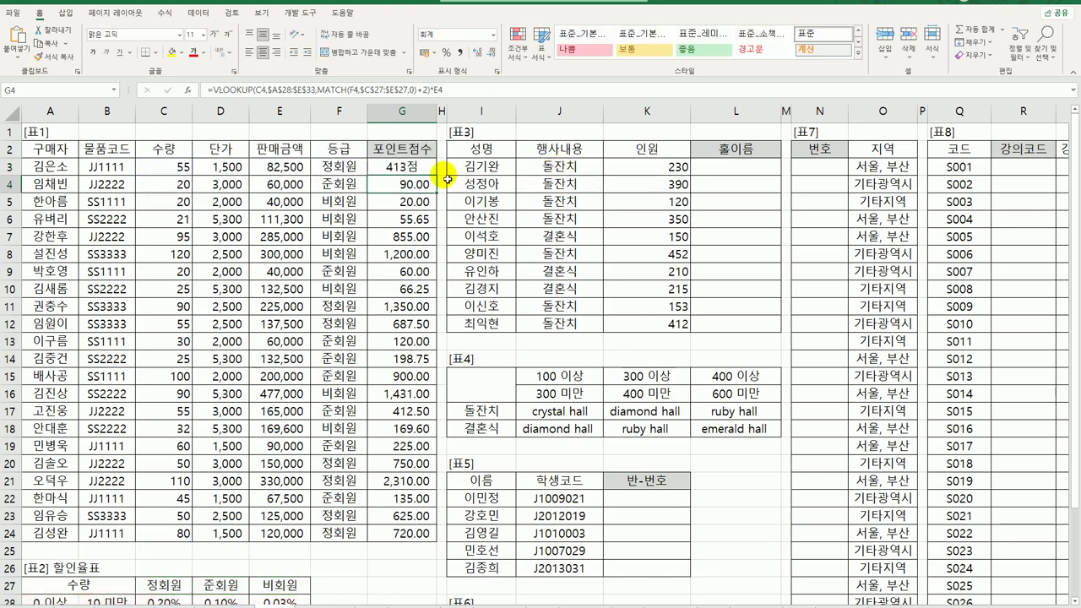
- Fill G3's TEXT formula down the 포인트점수 column to G24
{"action": "left_click", "coordinate": [404, 168]}
{"action": "double_click", "coordinate": [438, 175]}
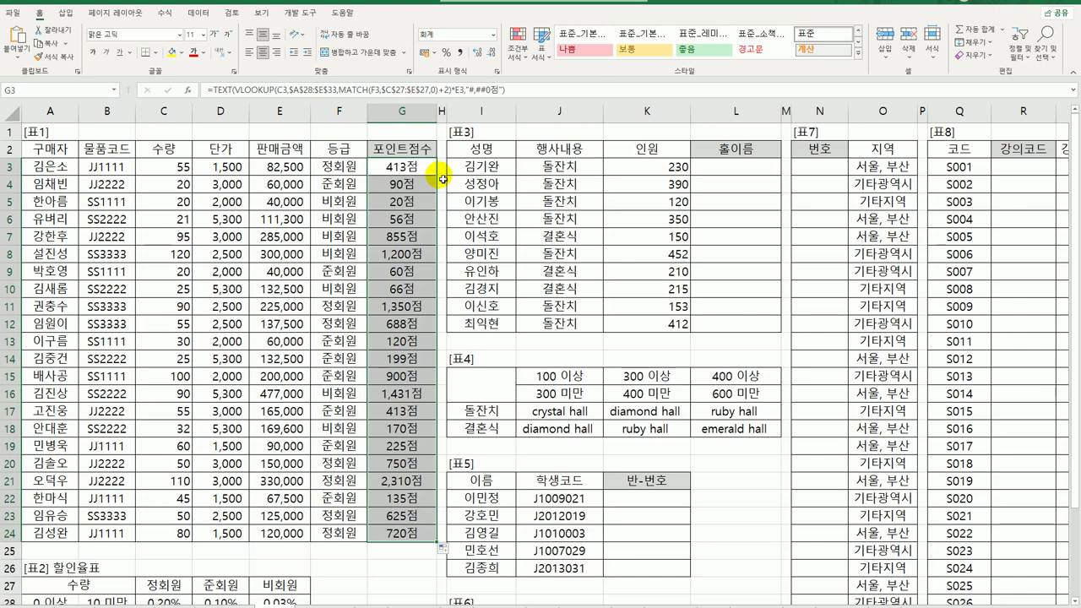
- Examine how 표4 arranges its headcount headers and the hall names for 돌잔치 and 결혼식
{"action": "left_click", "coordinate": [714, 173]}
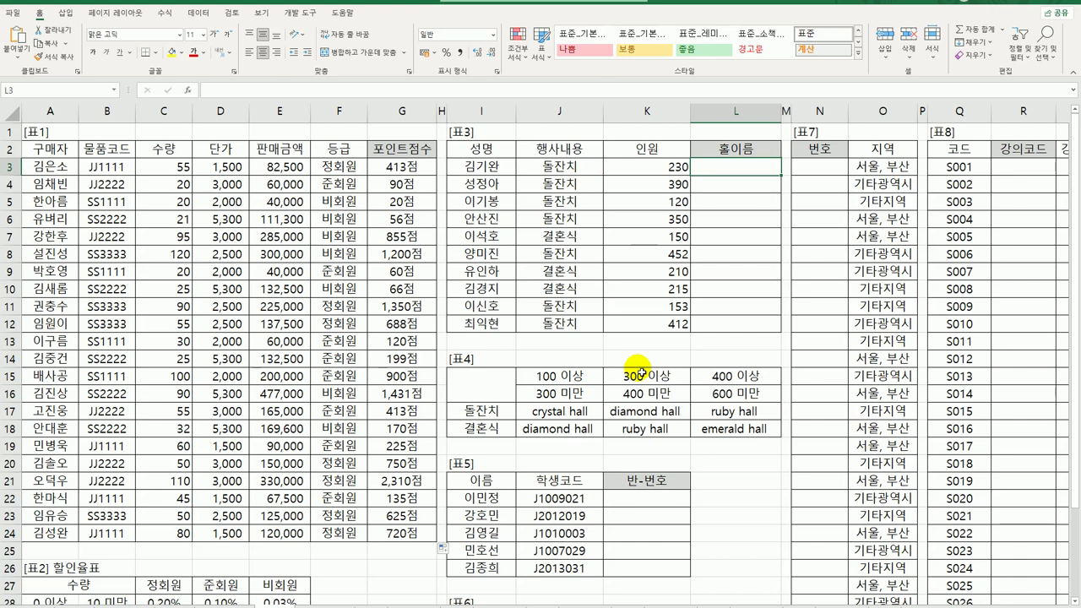
{"action": "left_click_drag", "start_coordinate": [561, 376], "coordinate": [740, 384]}
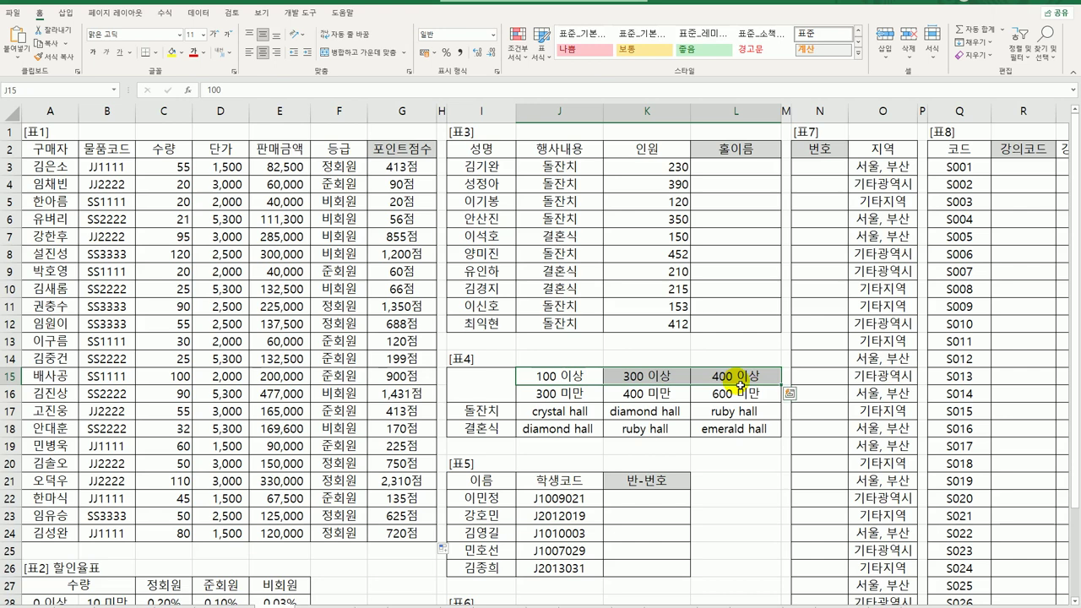
{"action": "left_click", "coordinate": [507, 413]}
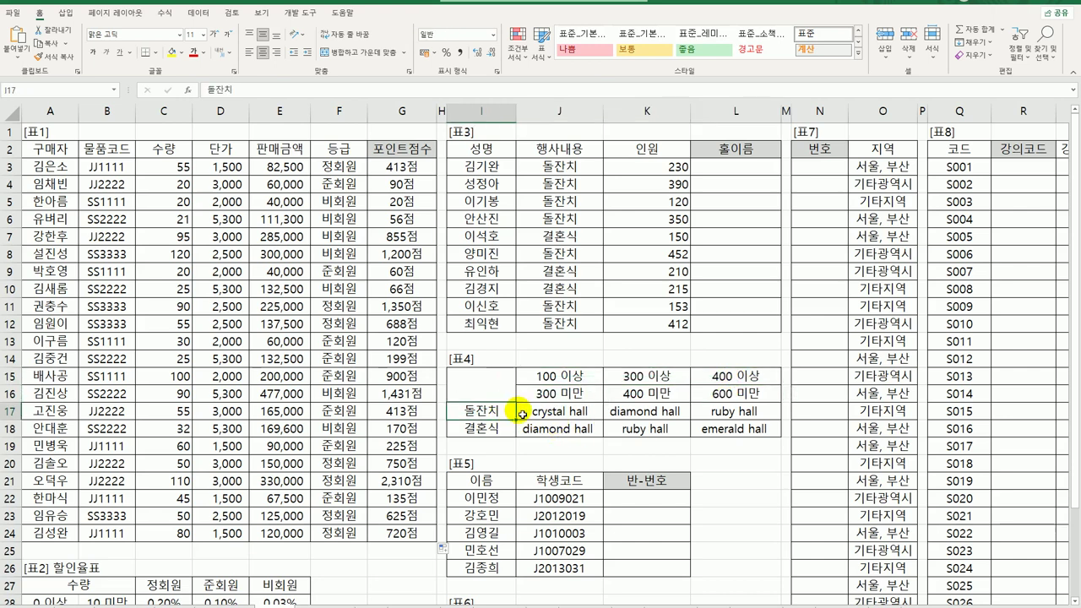
{"action": "left_click", "coordinate": [557, 417]}
{"action": "left_click", "coordinate": [484, 431]}
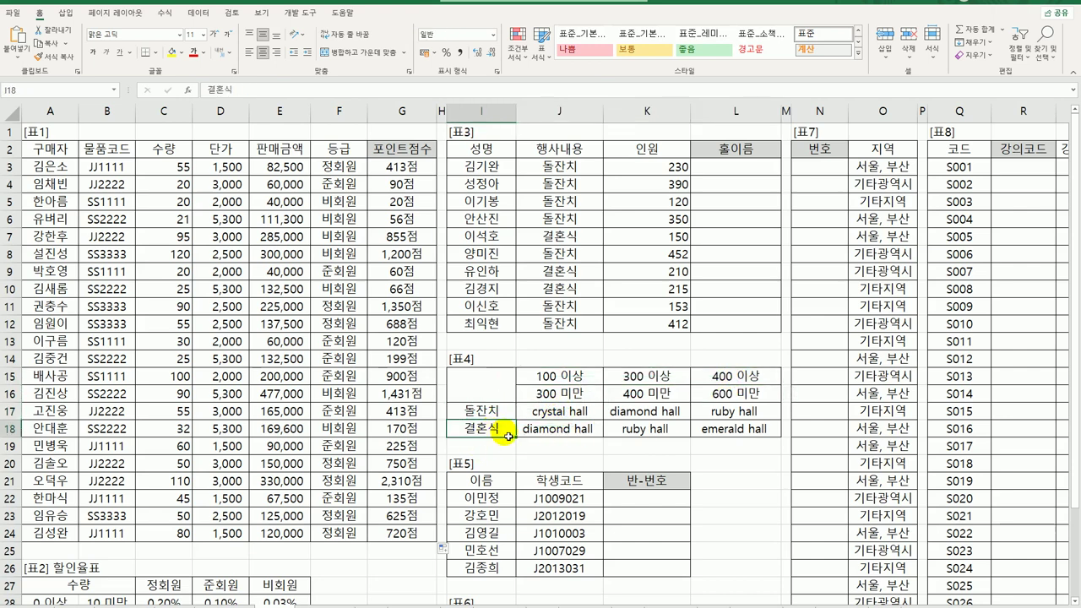
{"action": "left_click", "coordinate": [550, 432]}
{"action": "left_click_drag", "start_coordinate": [550, 433], "coordinate": [719, 434]}
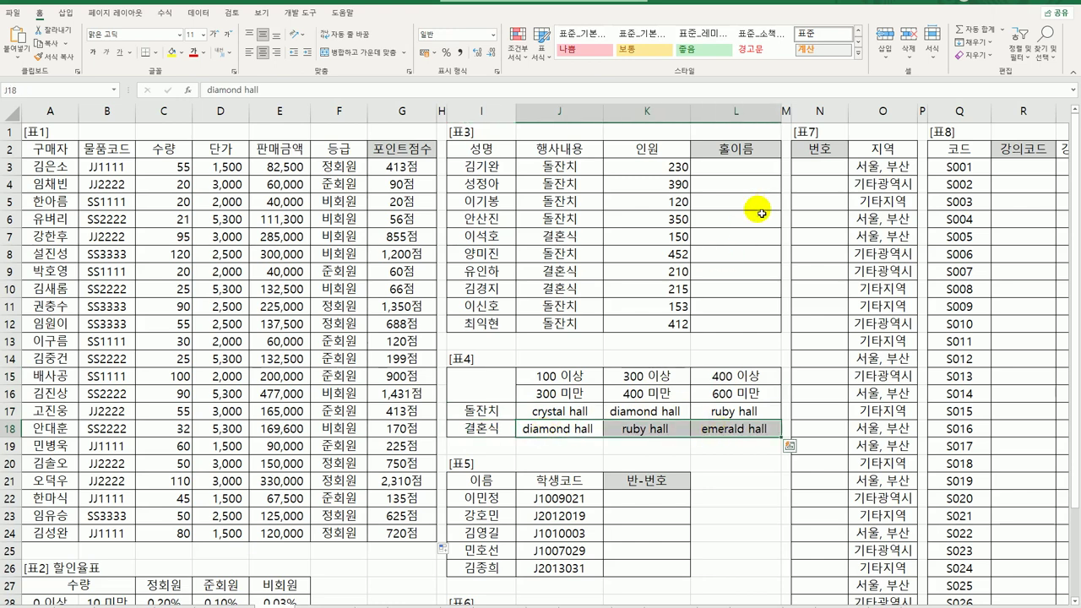
- Start a MATCH formula in 홀이름 cell L3 with the 행사내용 in J3 as the lookup value
{"action": "left_click", "coordinate": [732, 167]}
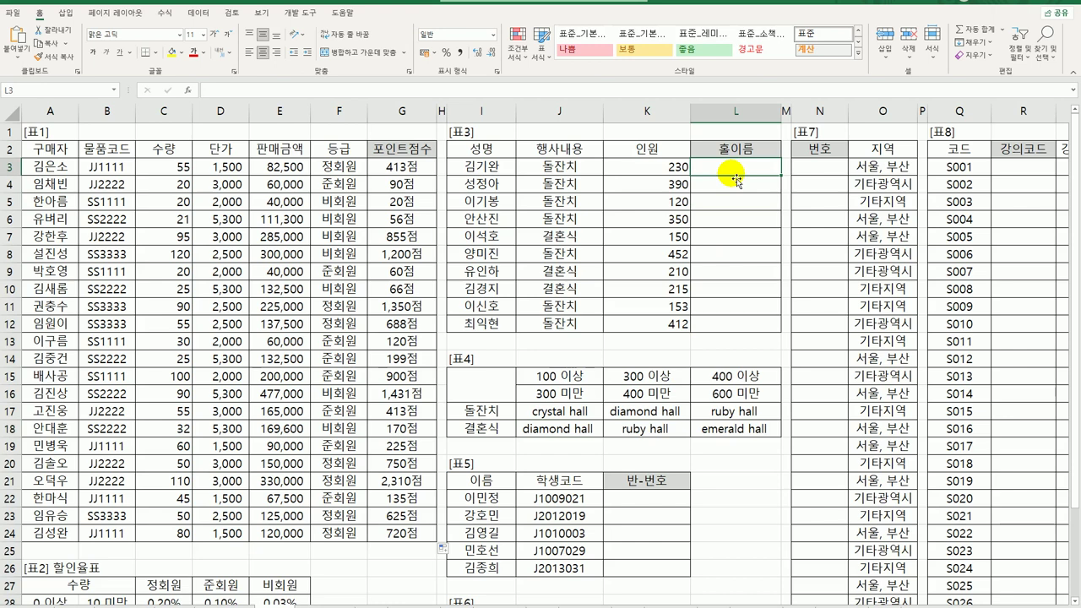
{"action": "type", "text": "="}
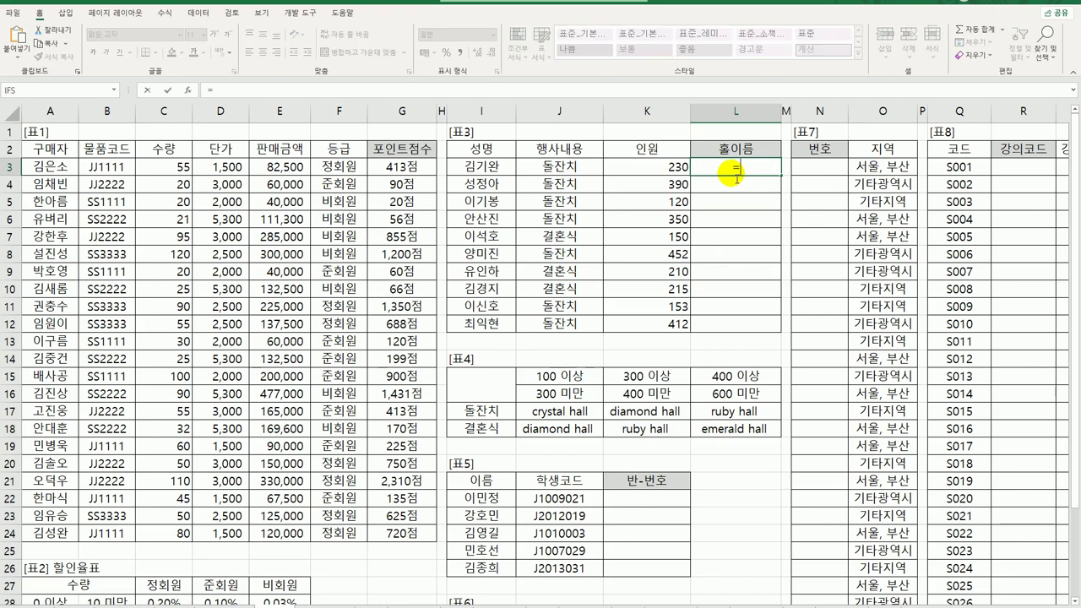
{"action": "type", "text": "ma"}
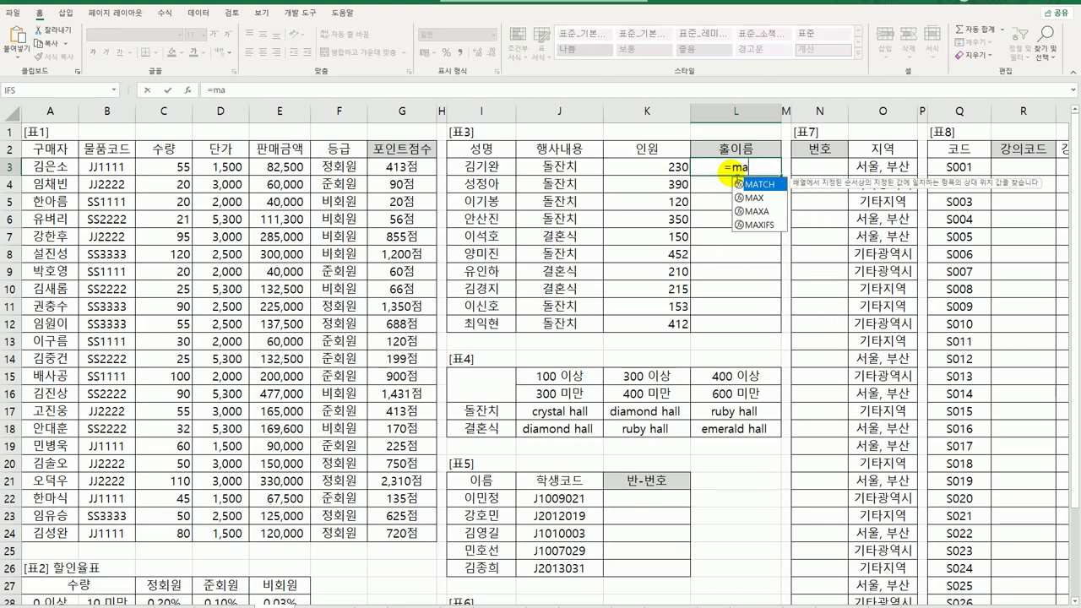
{"action": "double_click", "coordinate": [742, 185]}
{"action": "left_click", "coordinate": [575, 168]}
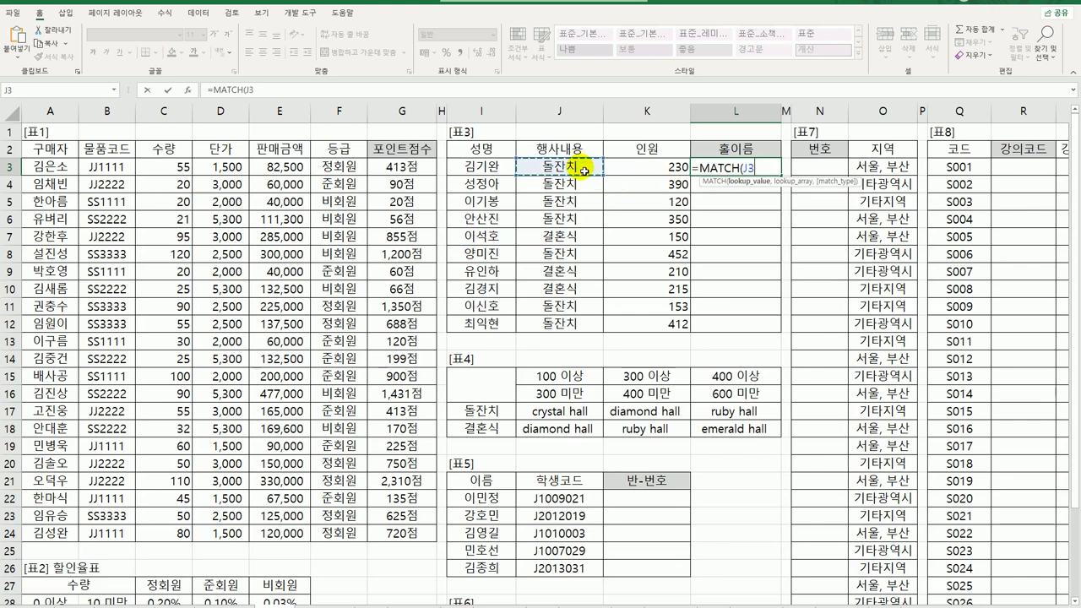
{"action": "type", "text": ","}
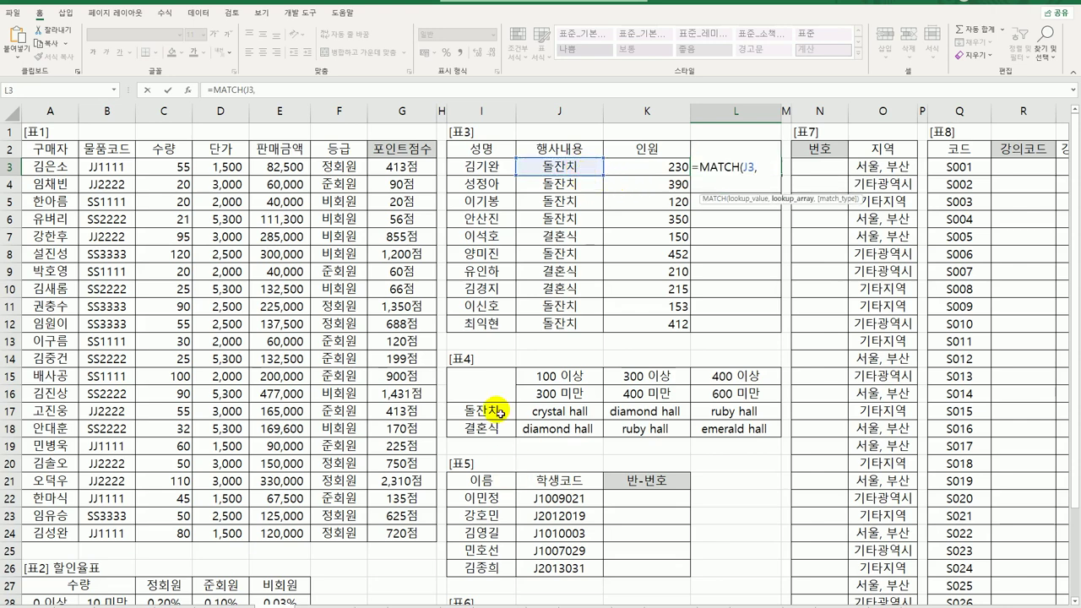
- Complete L3's MATCH with the absolute lookup range $I$17:$I$18 and match type 0, and fill it down to L12
{"action": "left_click_drag", "start_coordinate": [499, 412], "coordinate": [500, 428]}
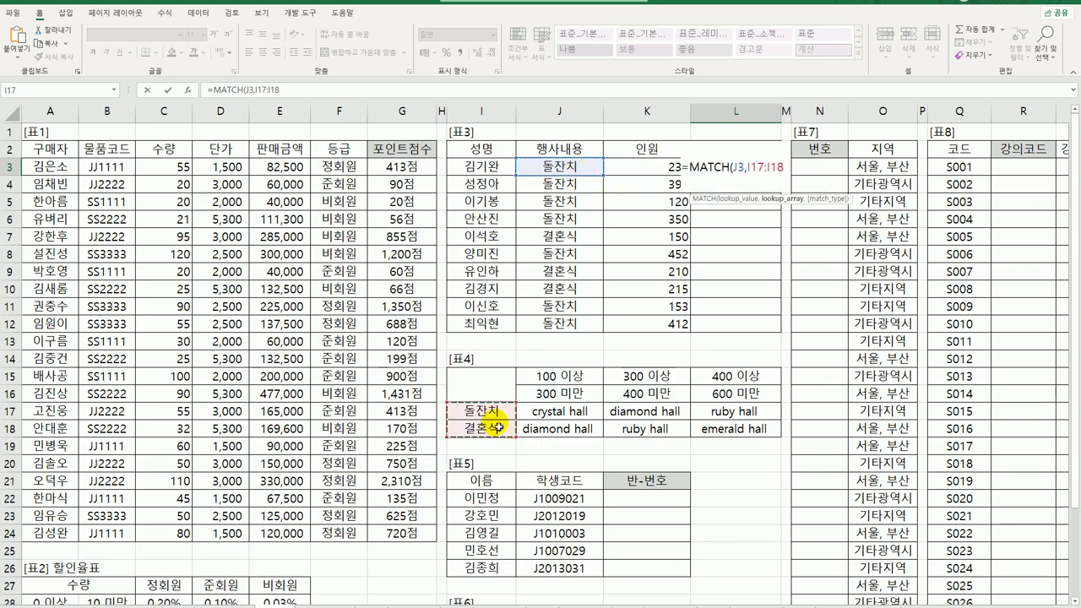
{"action": "key", "text": "F4"}
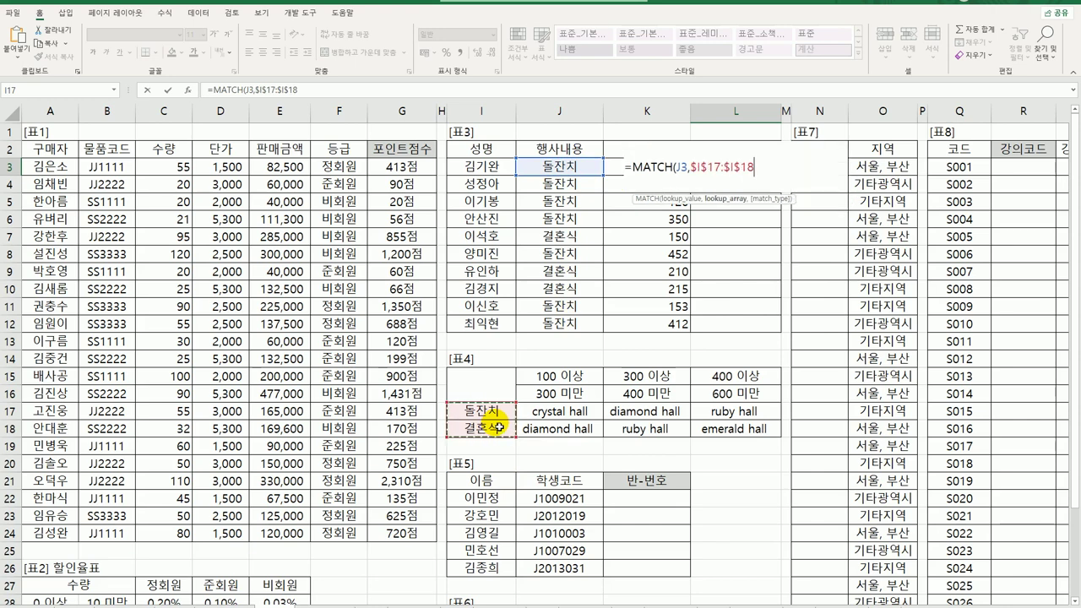
{"action": "type", "text": ",0"}
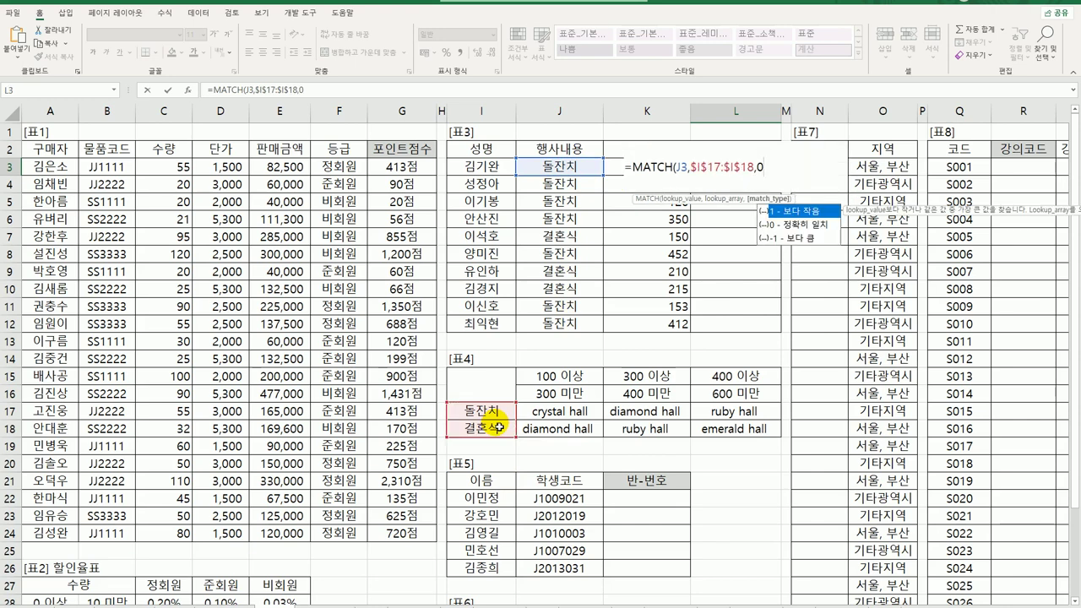
{"action": "type", "text": ")"}
{"action": "key", "text": "Return"}
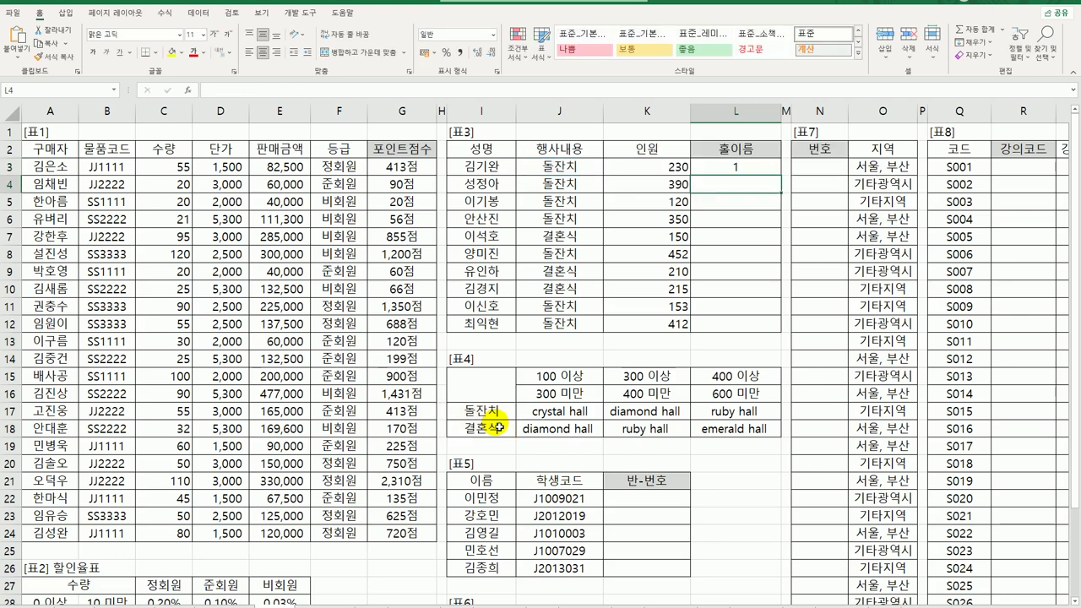
{"action": "left_click", "coordinate": [755, 166]}
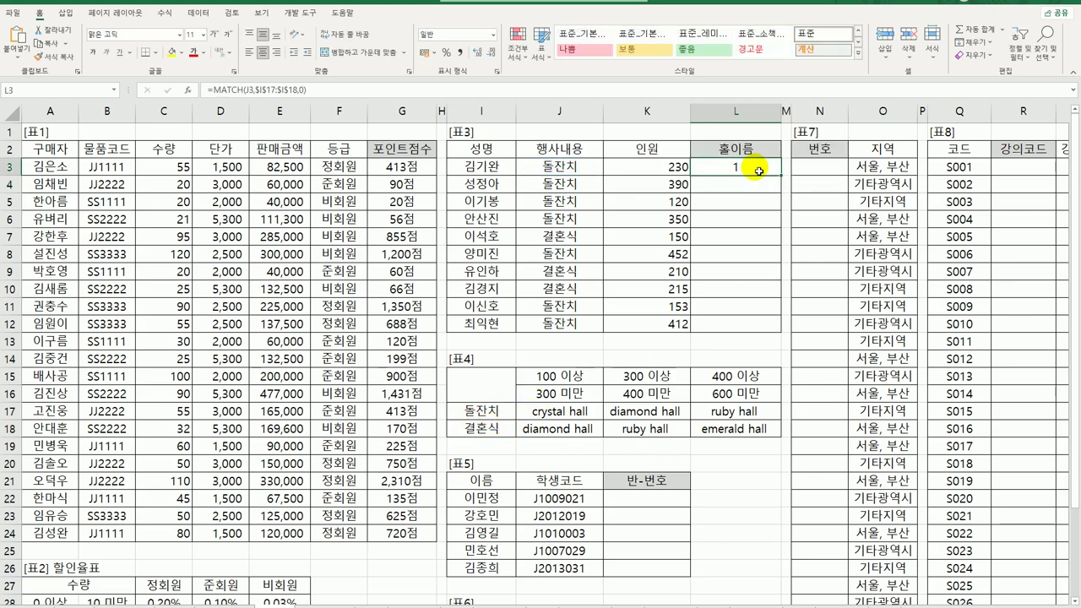
{"action": "left_click_drag", "start_coordinate": [785, 177], "coordinate": [766, 331]}
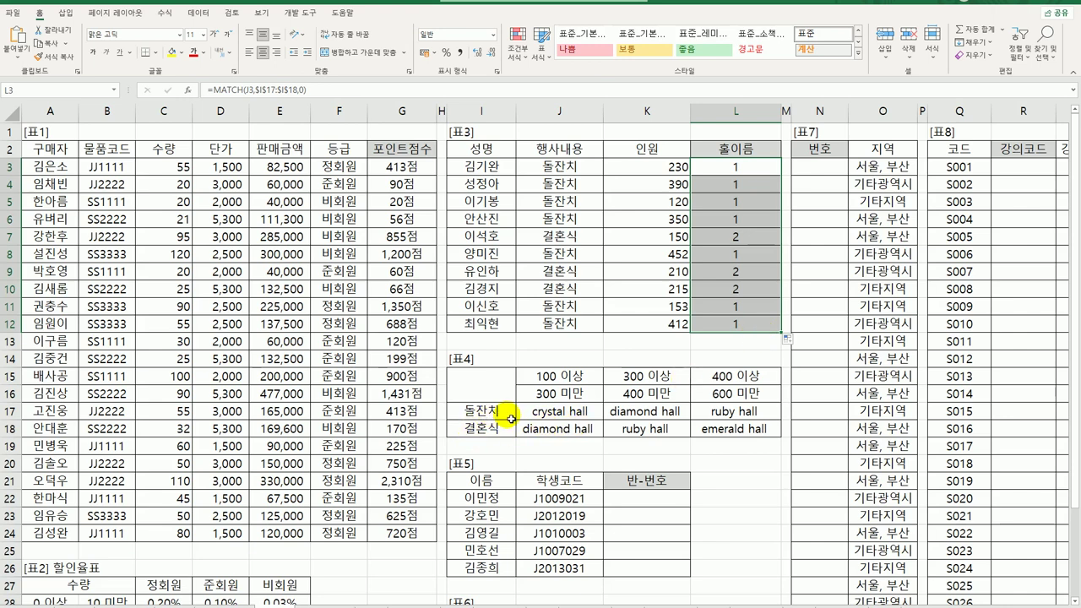
- Add +2 to the MATCH formula in L3 and fill it down to L12
{"action": "double_click", "coordinate": [750, 167]}
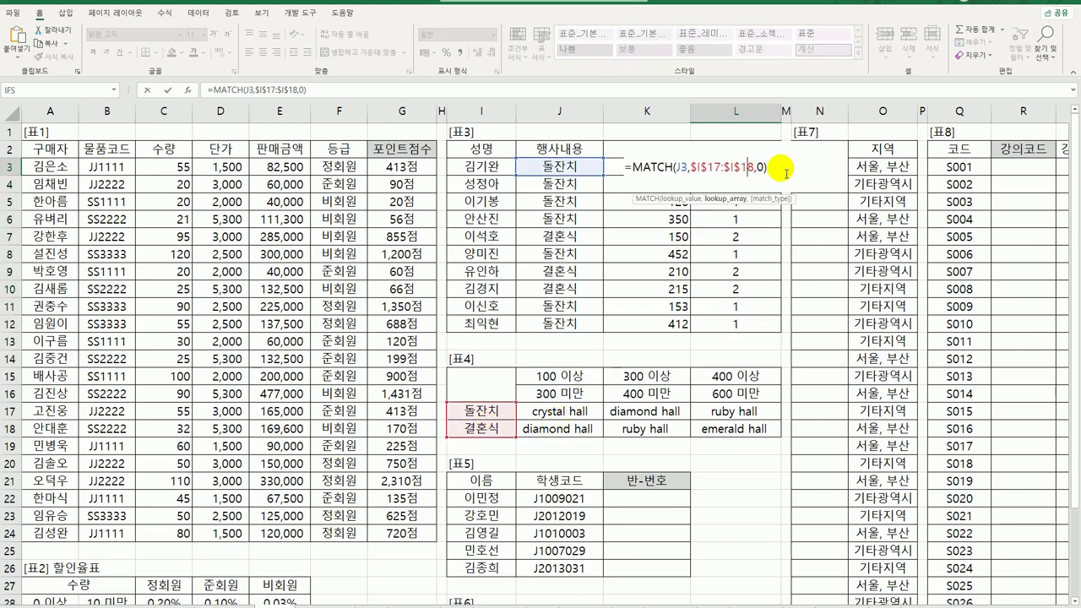
{"action": "type", "text": "+2"}
{"action": "key", "text": "Return"}
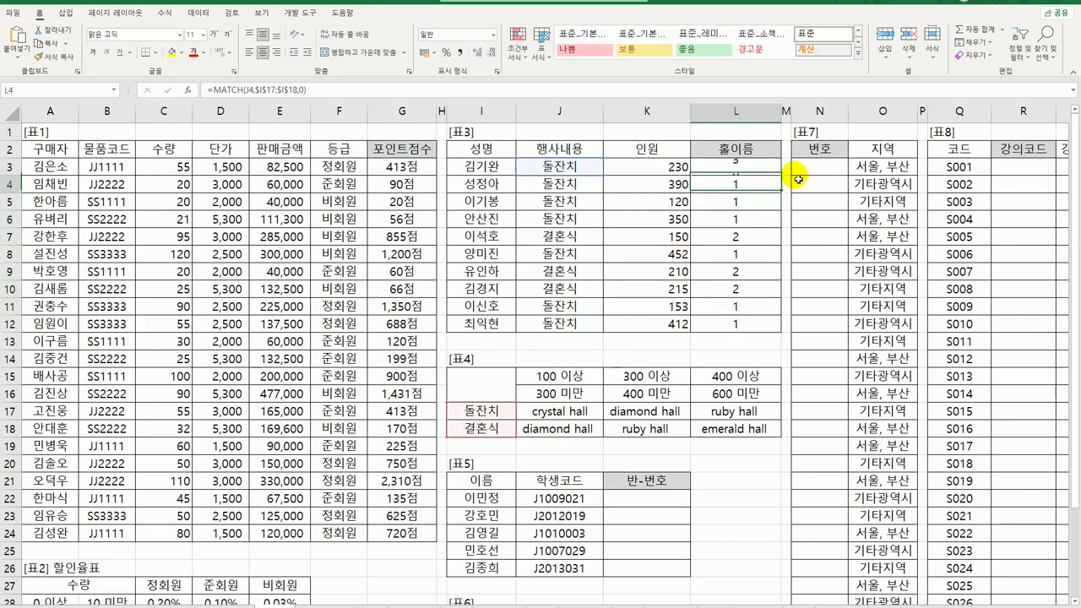
{"action": "left_click", "coordinate": [752, 172]}
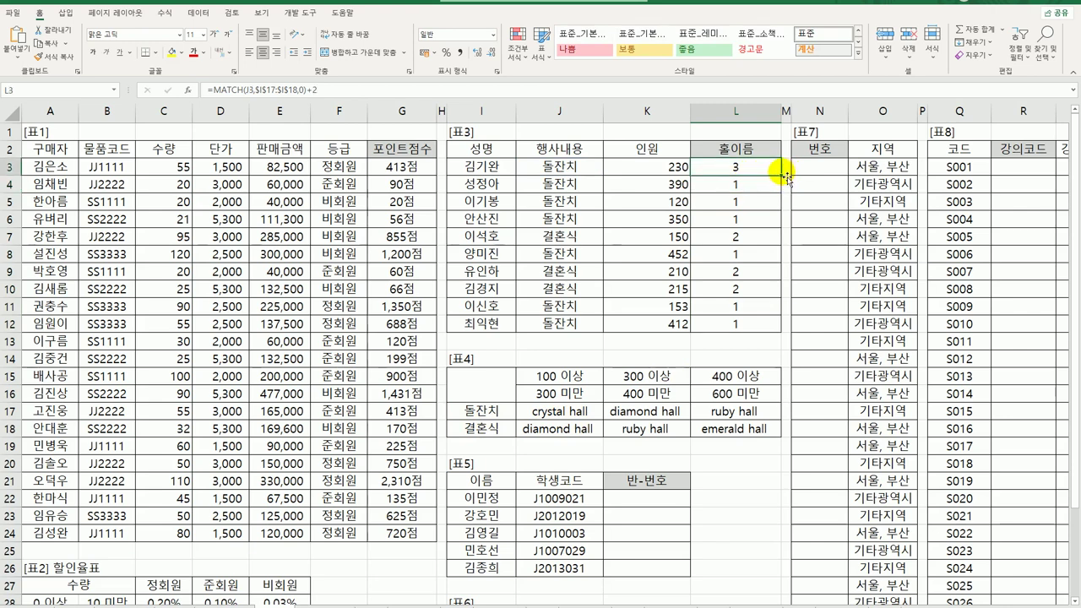
{"action": "left_click_drag", "start_coordinate": [782, 182], "coordinate": [769, 330]}
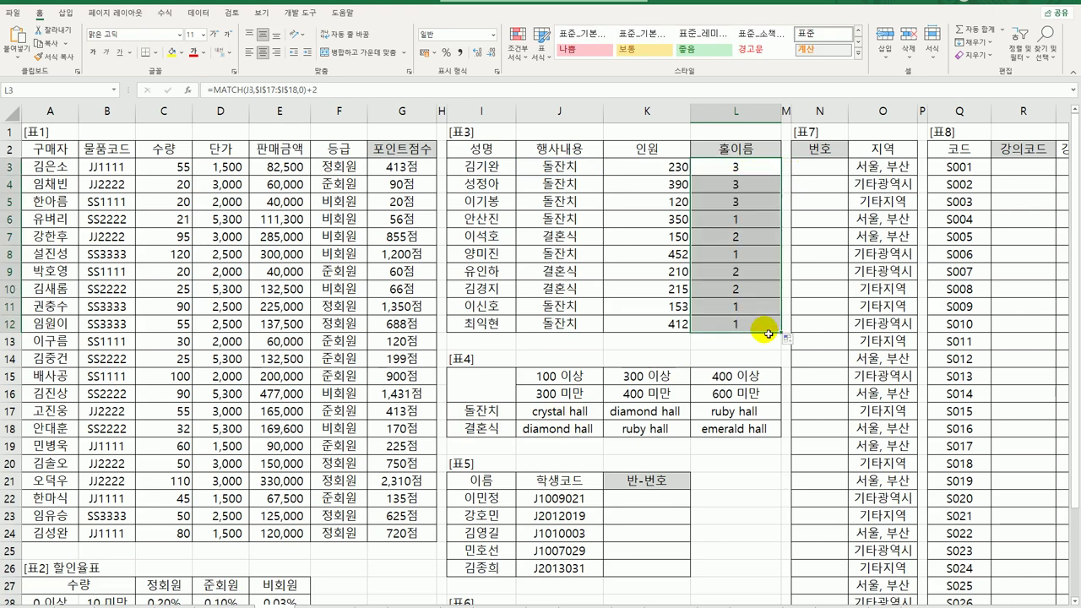
- Insert HLOOKUP( in front of L3's MATCH expression, with the 인원 in K3 as the lookup value
{"action": "left_click", "coordinate": [734, 174]}
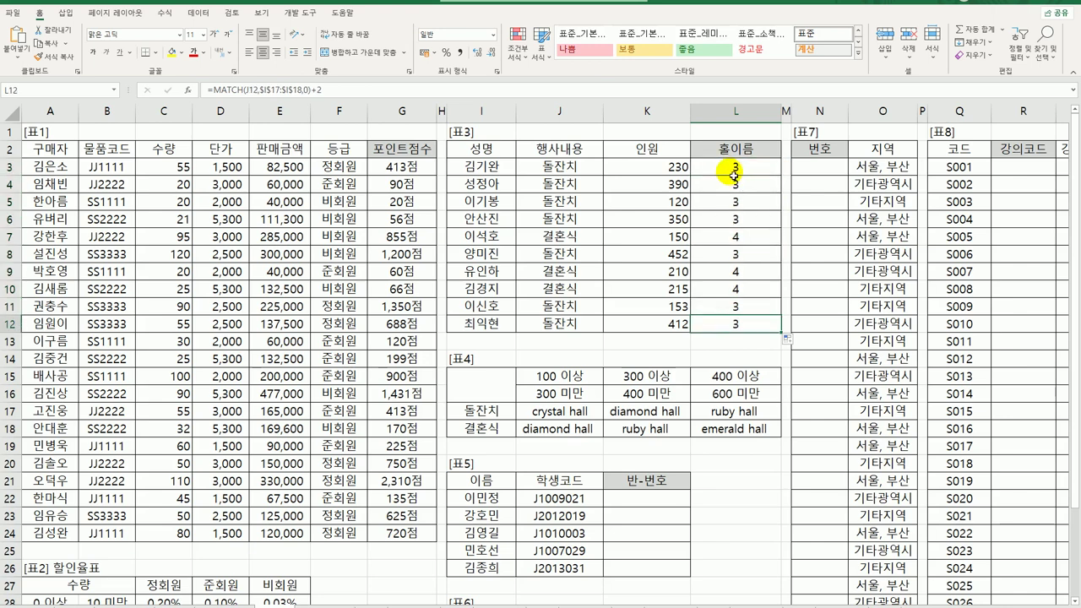
{"action": "double_click", "coordinate": [730, 167]}
{"action": "left_click", "coordinate": [636, 167]}
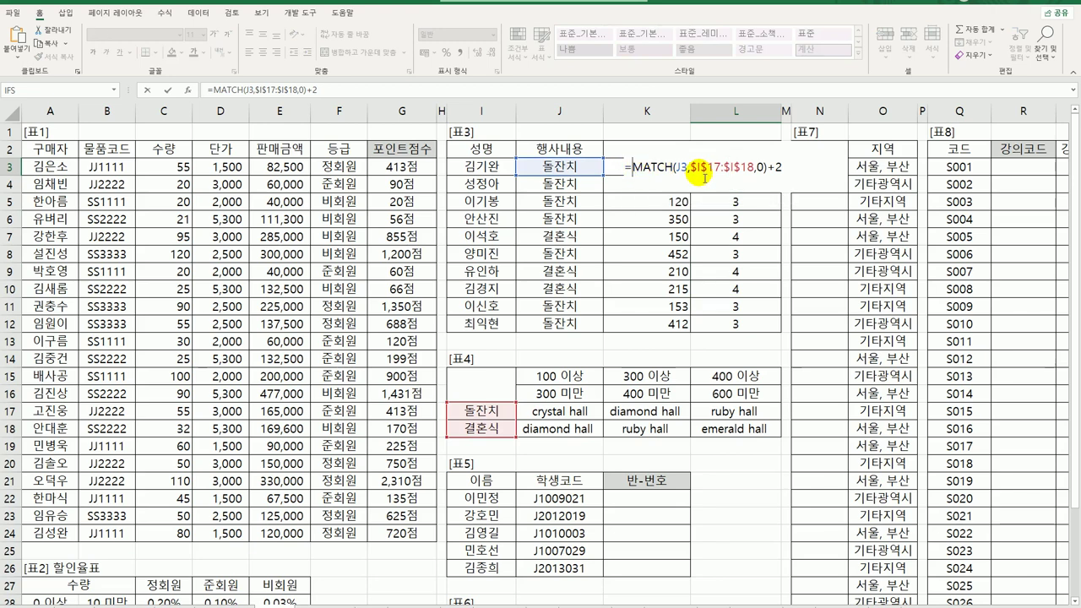
{"action": "type", "text": "HLOOKUP("}
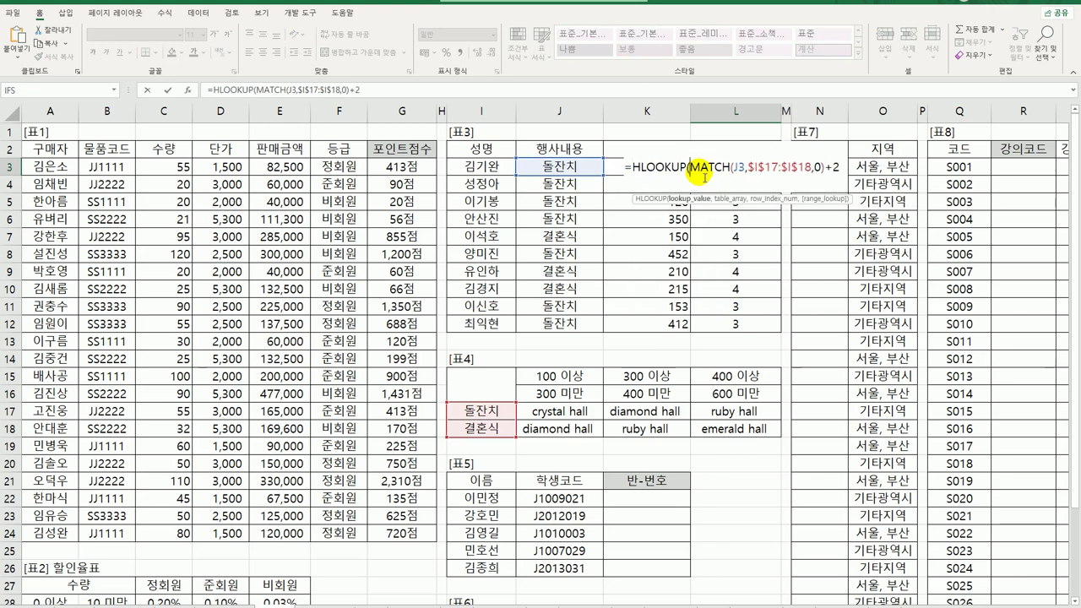
{"action": "left_click", "coordinate": [619, 170]}
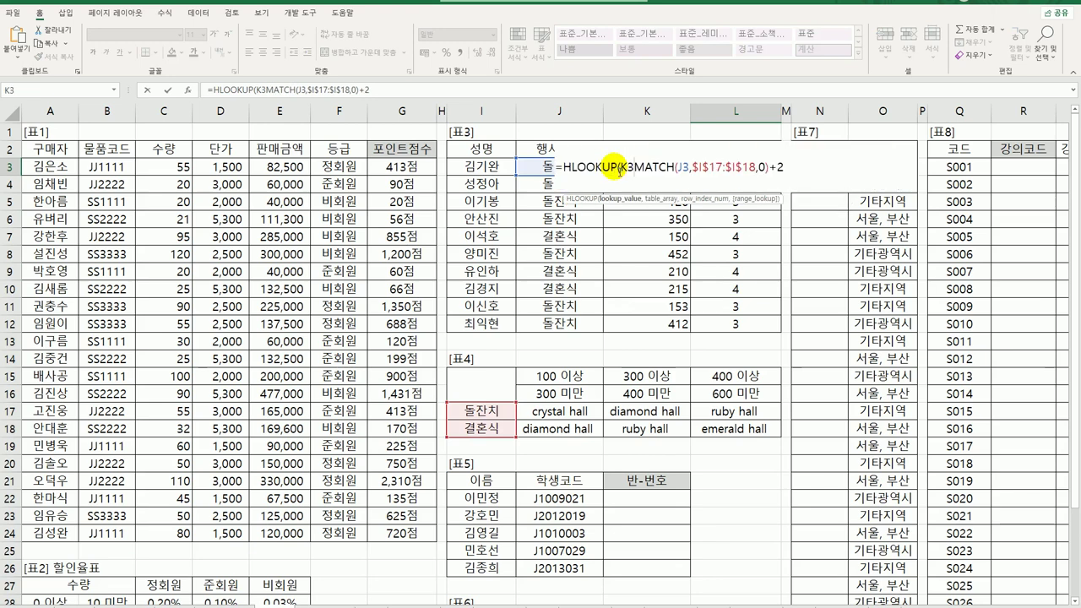
{"action": "type", "text": ","}
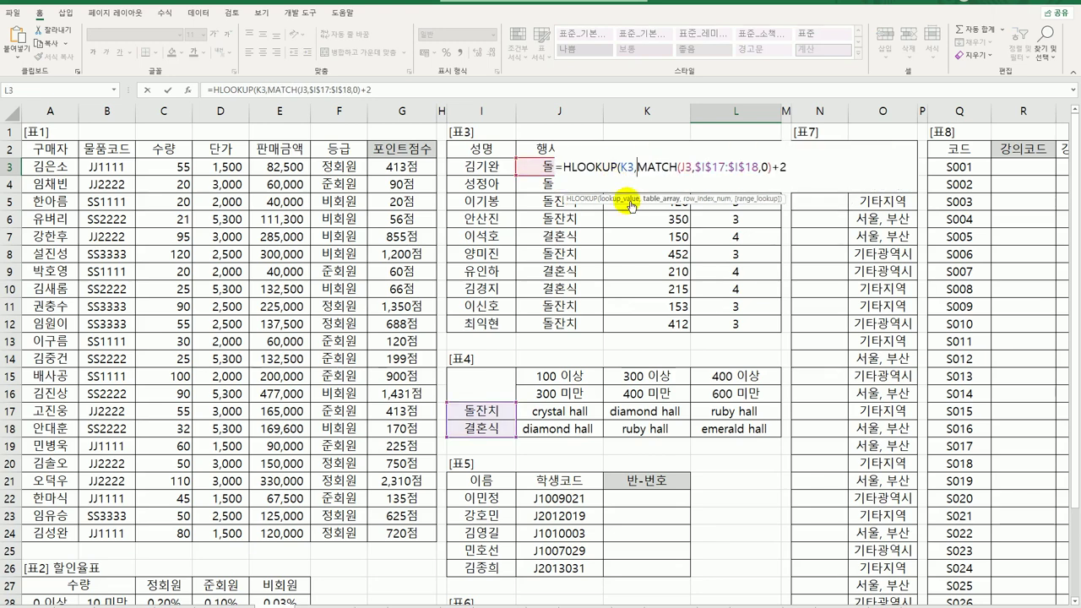
- Set the HLOOKUP table array to $J$15:$L$18, close the function after MATCH(...)+2, and fill L3 down to L12
{"action": "left_click_drag", "start_coordinate": [564, 381], "coordinate": [718, 436]}
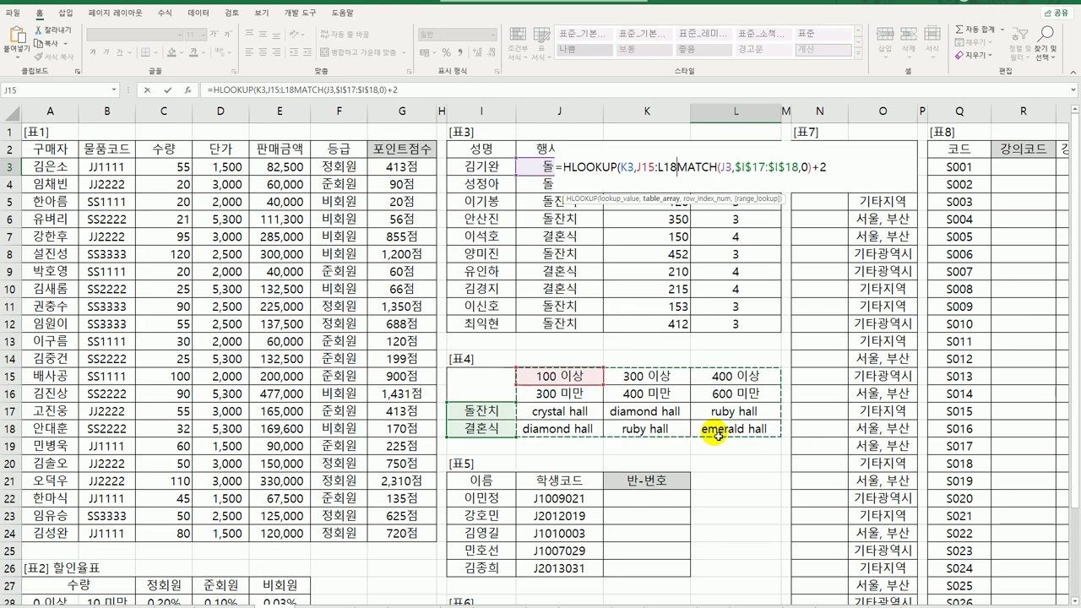
{"action": "key", "text": "F4"}
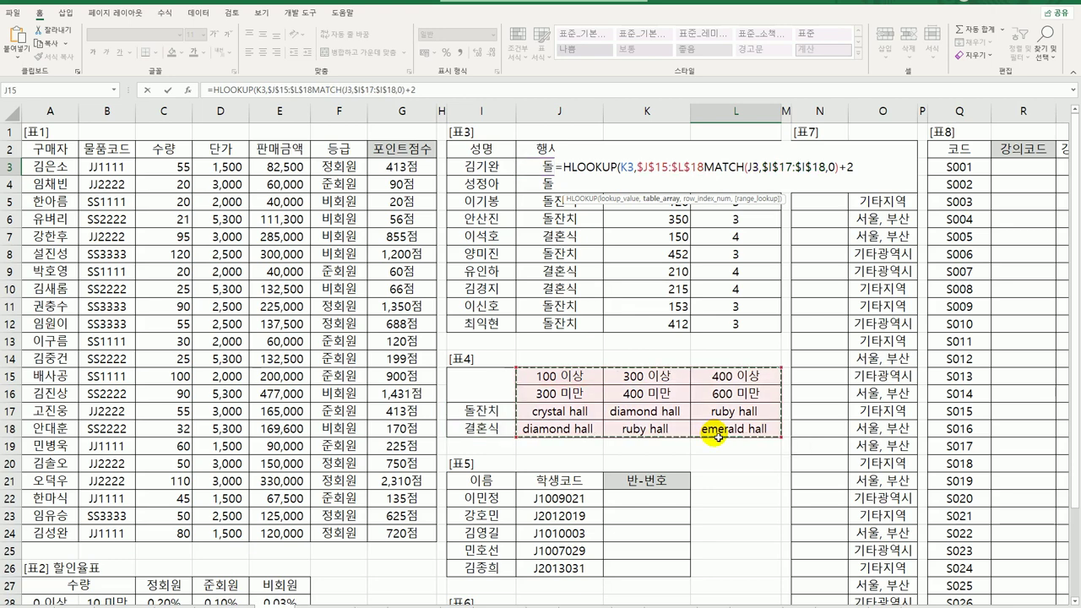
{"action": "type", "text": ",0"}
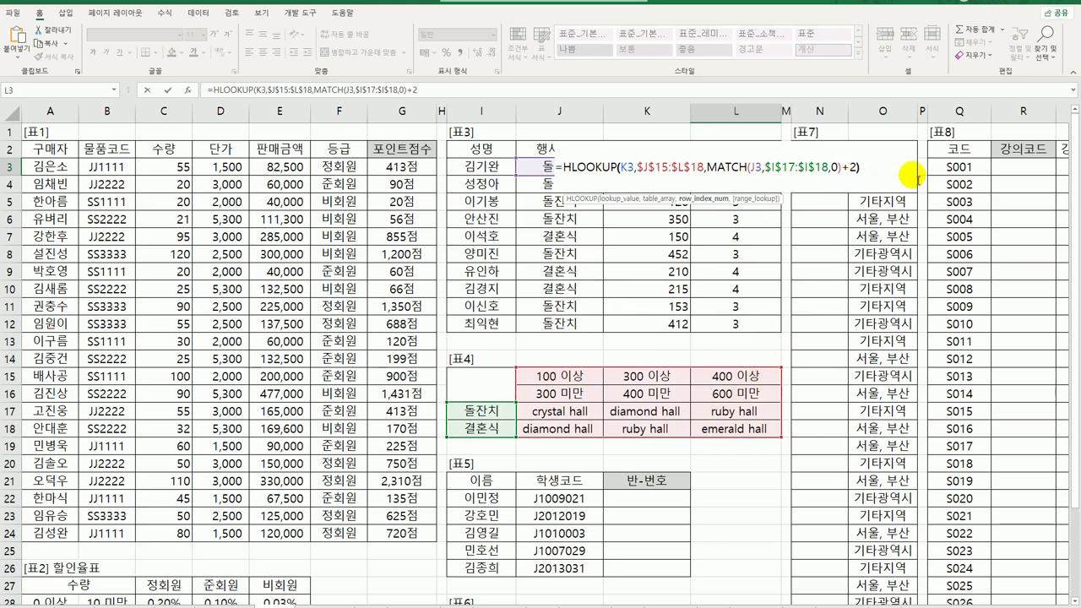
{"action": "type", "text": ")"}
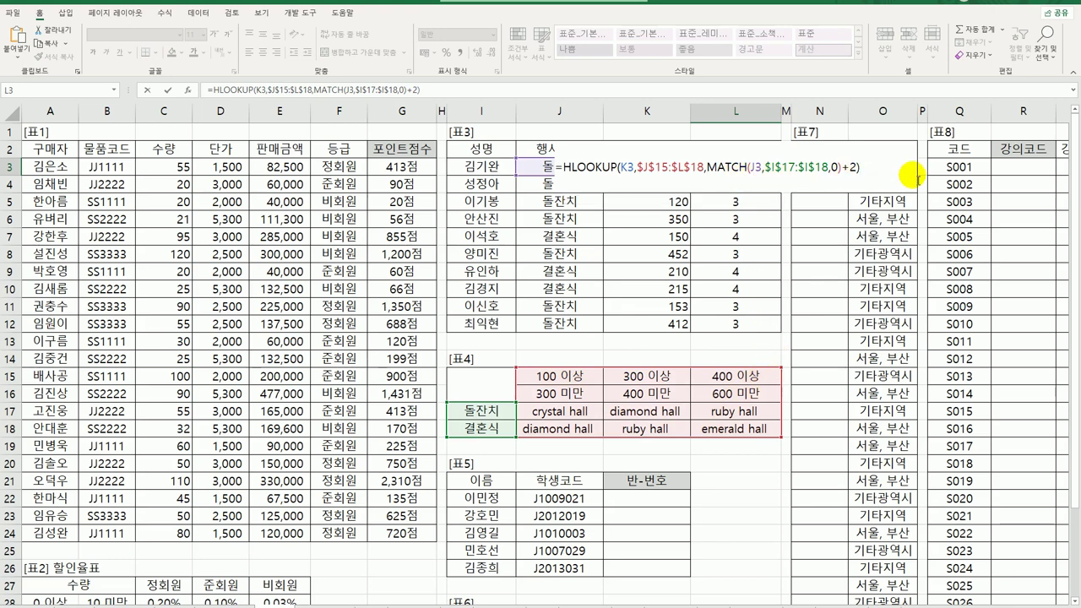
{"action": "key", "text": "Return"}
{"action": "key", "text": "Up"}
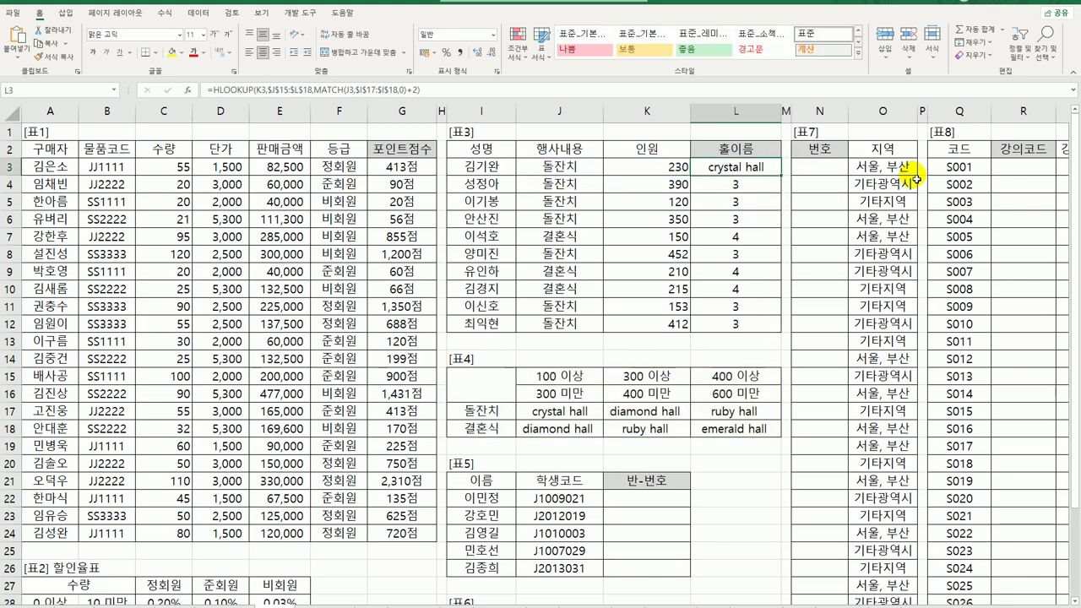
{"action": "left_click_drag", "start_coordinate": [781, 175], "coordinate": [772, 329]}
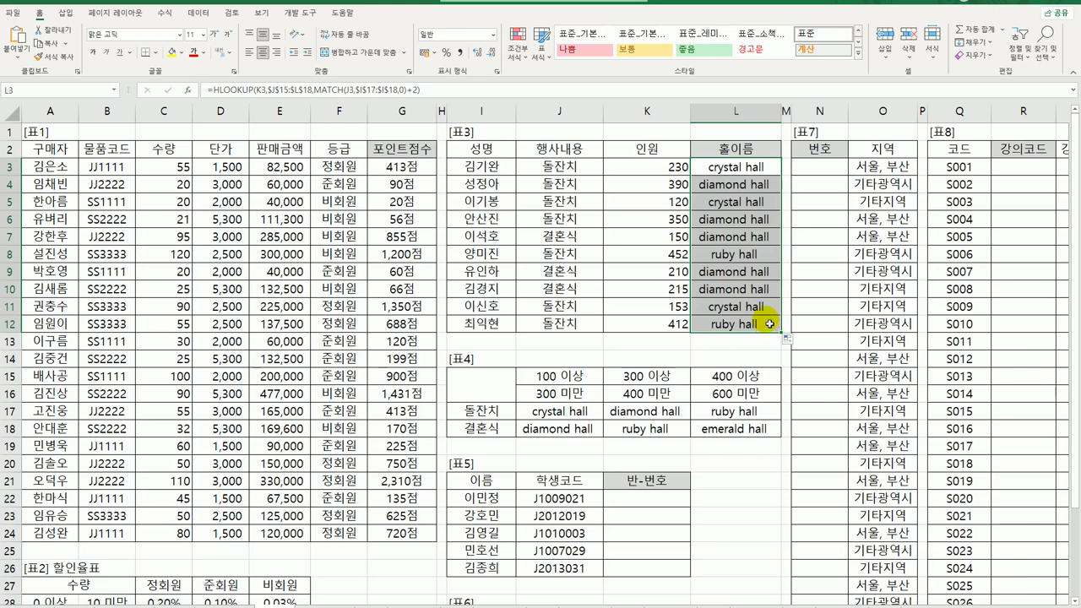
- Wrap L3's HLOOKUP formula in PROPER and fill it down to L12
{"action": "double_click", "coordinate": [722, 167]}
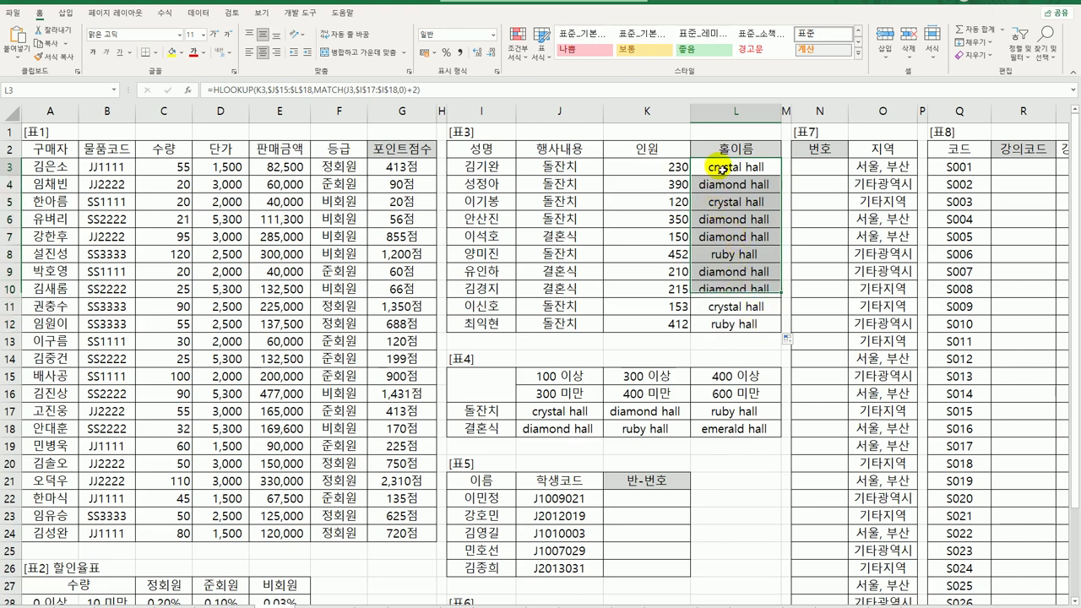
{"action": "left_click", "coordinate": [561, 167]}
{"action": "type", "text": "pro"}
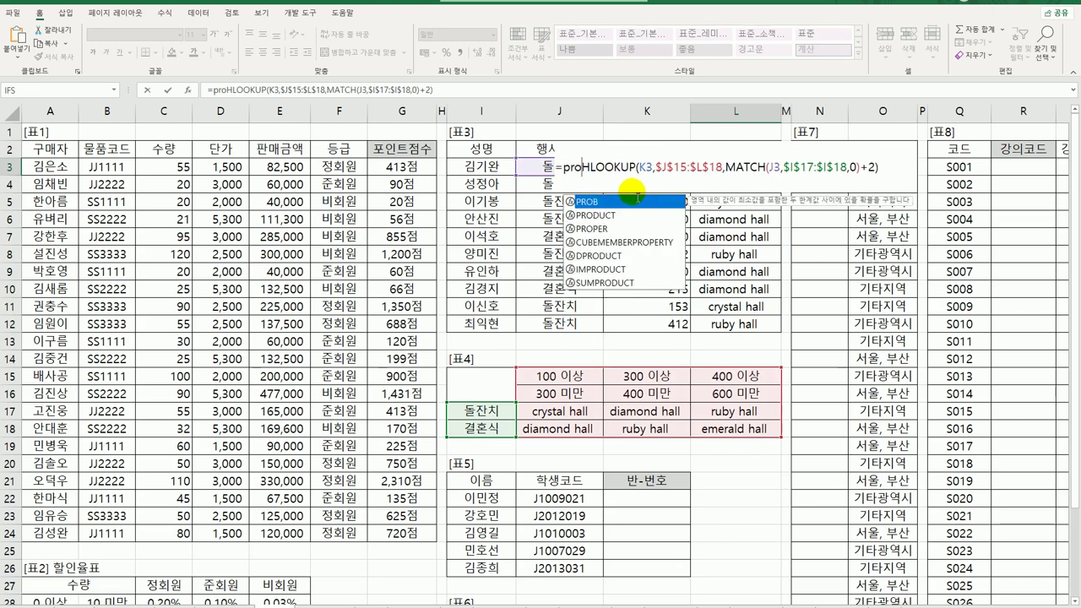
{"action": "key", "text": "Down"}
{"action": "key", "text": "Down"}
{"action": "key", "text": "Tab"}
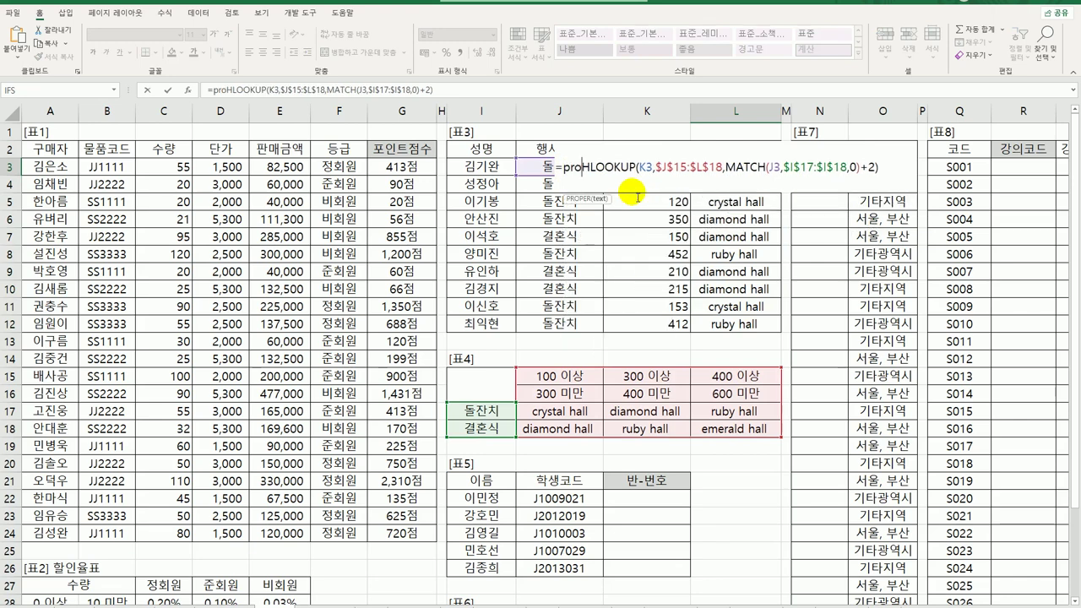
{"action": "key", "text": "End"}
{"action": "type", "text": ")"}
{"action": "key", "text": "Return"}
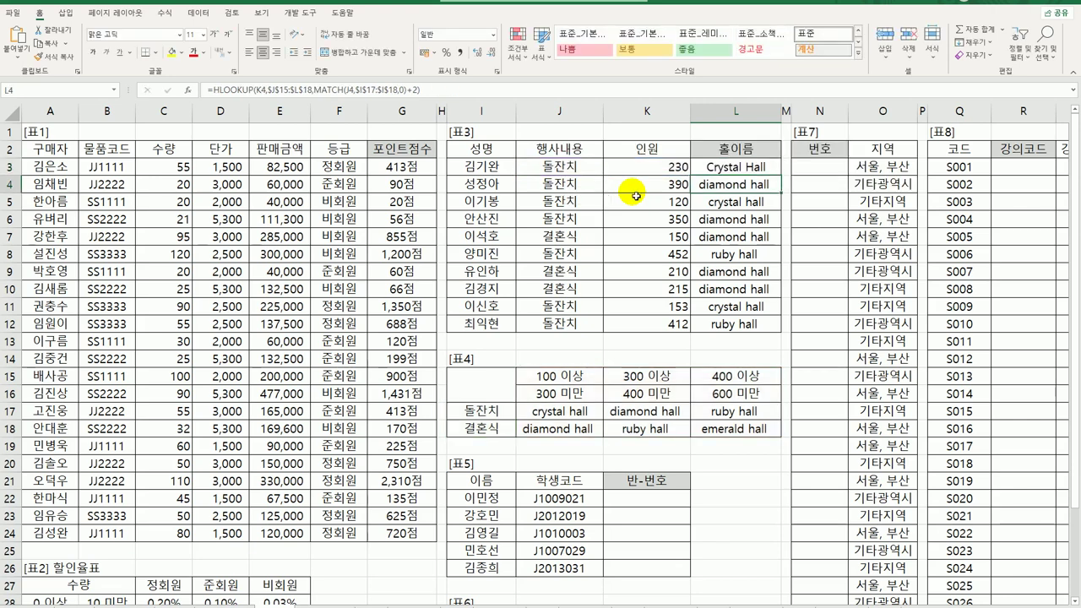
{"action": "left_click", "coordinate": [733, 168]}
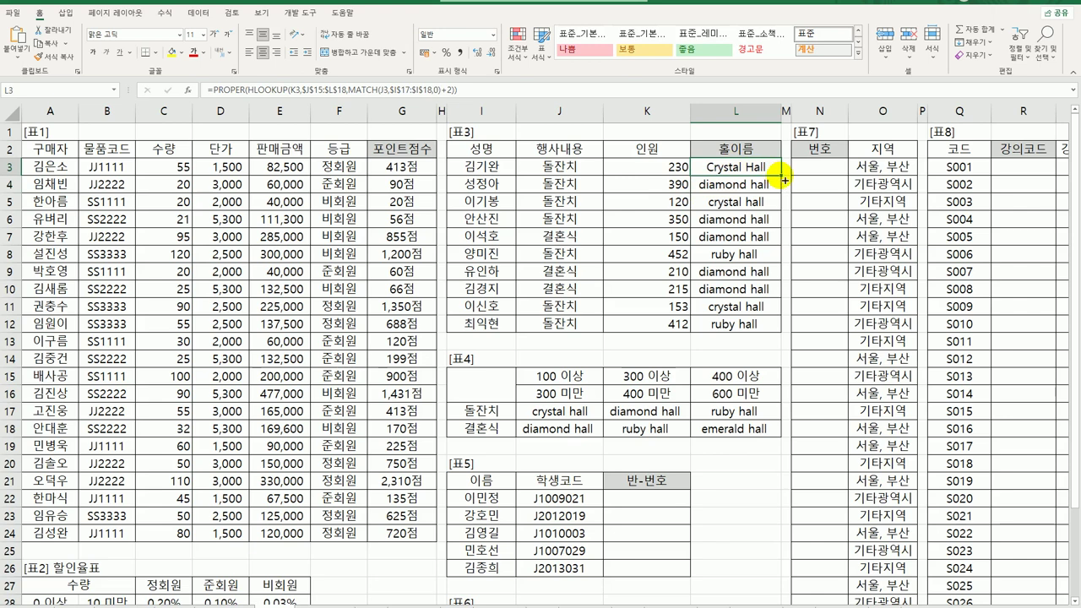
{"action": "double_click", "coordinate": [781, 176]}
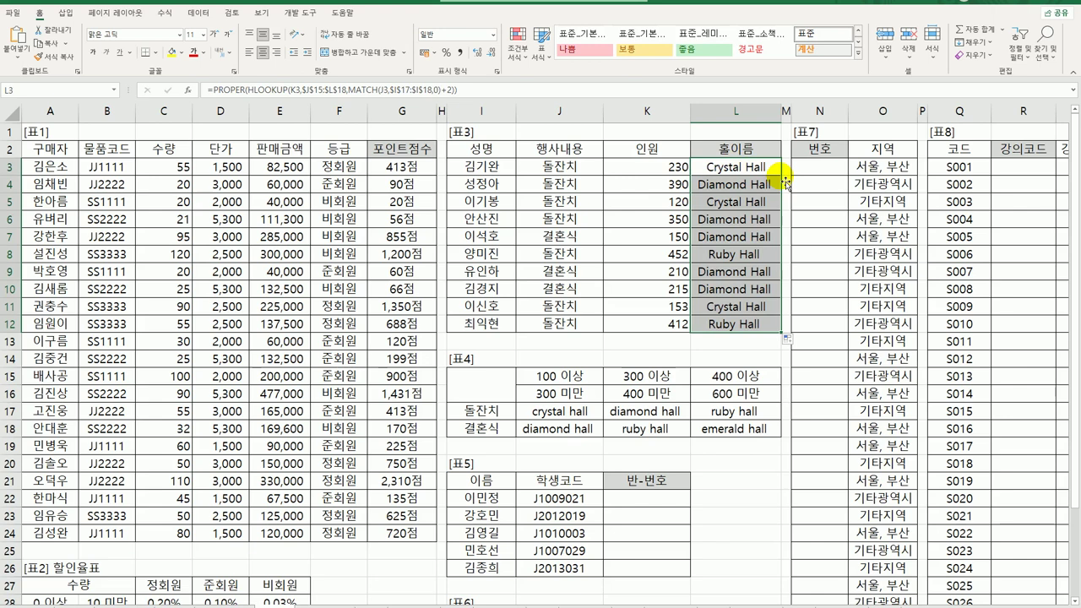
- Enter =MID(J22,3,3) in K22, the first 반-번호 cell of 표5
{"action": "left_click", "coordinate": [651, 505]}
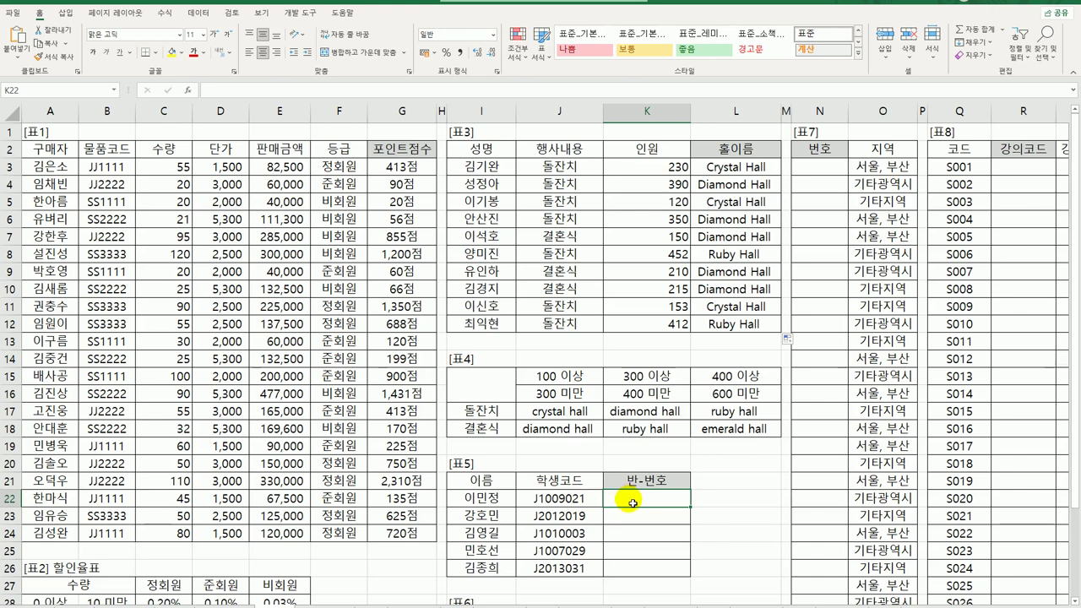
{"action": "type", "text": "=mi"}
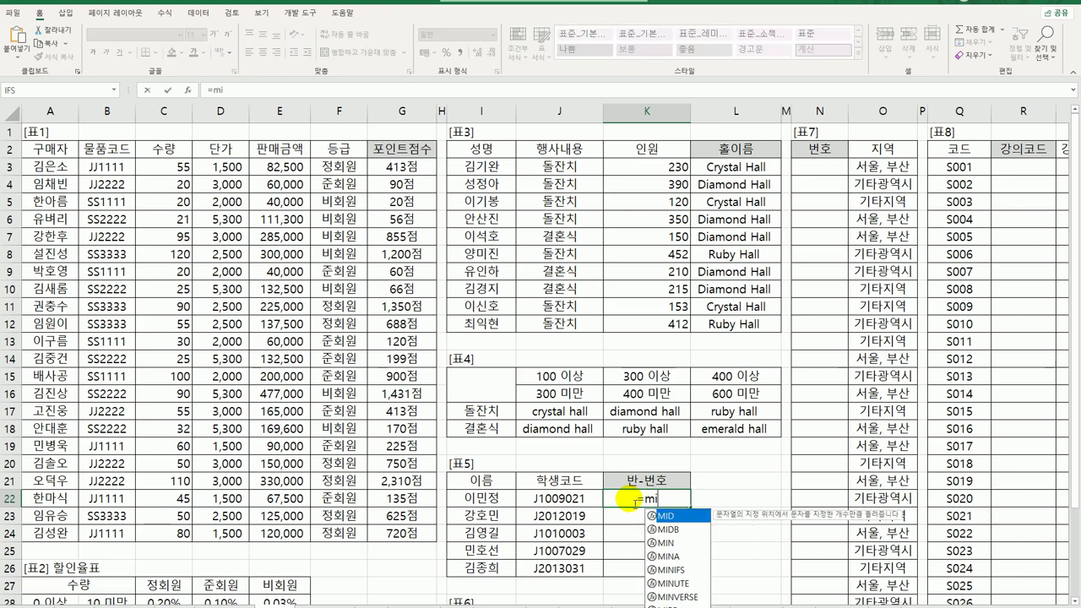
{"action": "key", "text": "Tab"}
{"action": "left_click", "coordinate": [583, 502]}
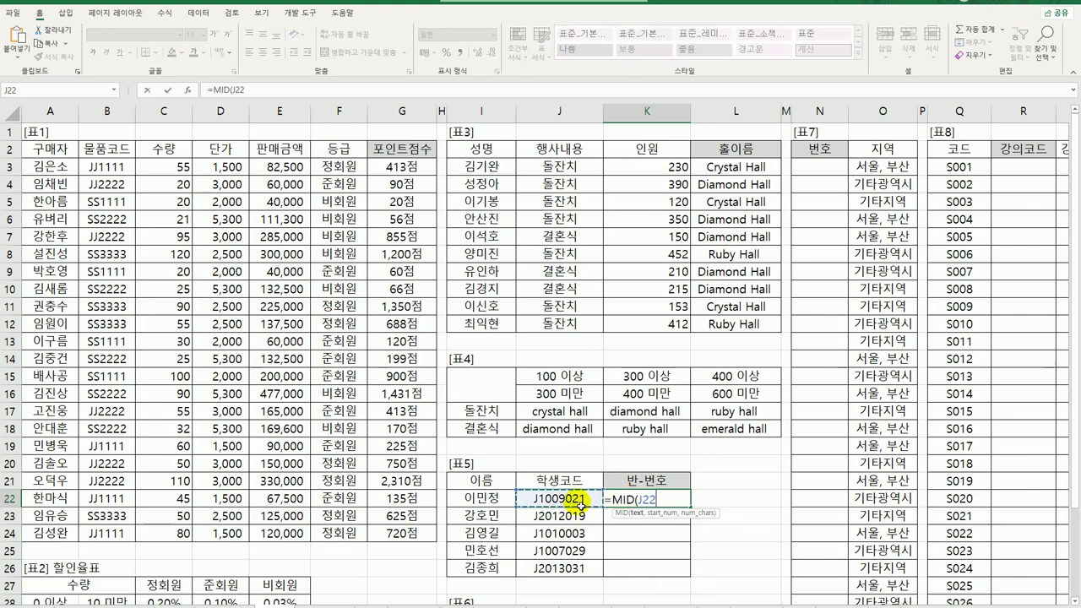
{"action": "type", "text": ","}
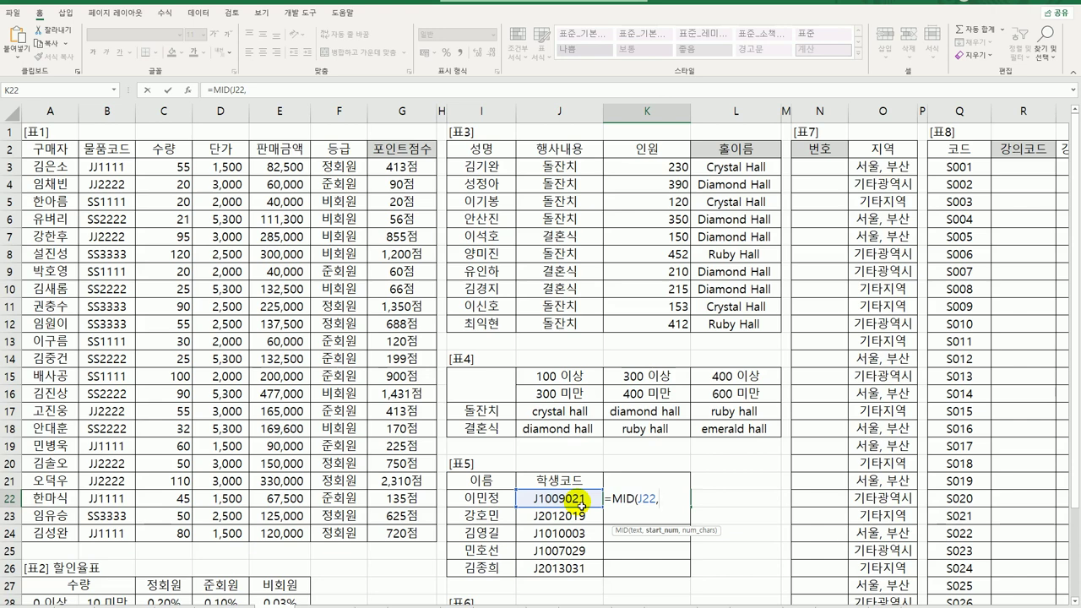
{"action": "type", "text": "3,3)"}
{"action": "key", "text": "ctrl+Return"}
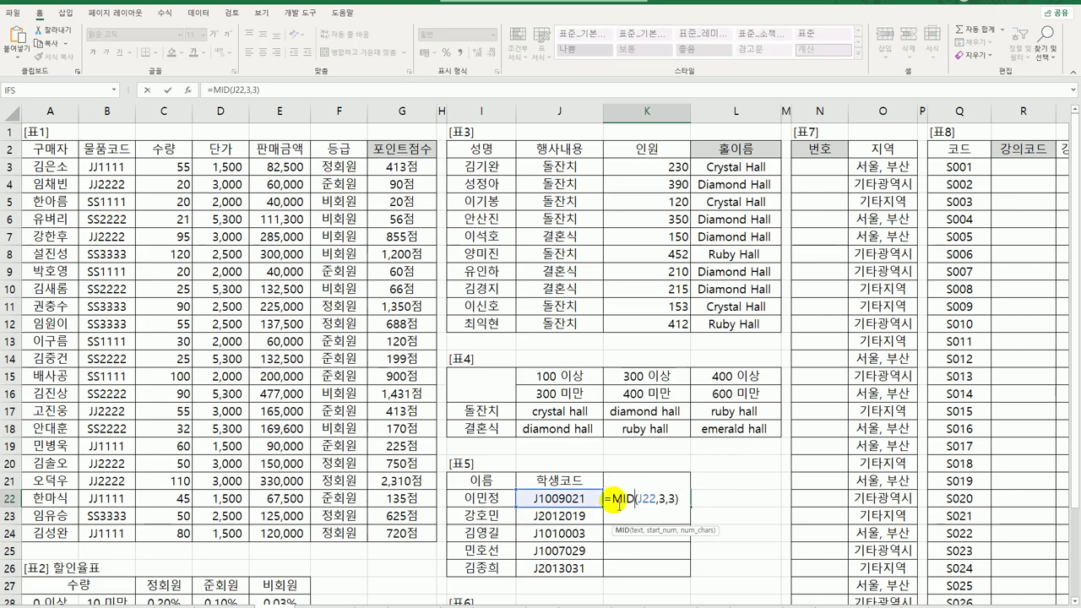
- Wrap K22's MID expression in VALUE and fill it down to K26
{"action": "left_click", "coordinate": [614, 499]}
{"action": "type", "text": "va"}
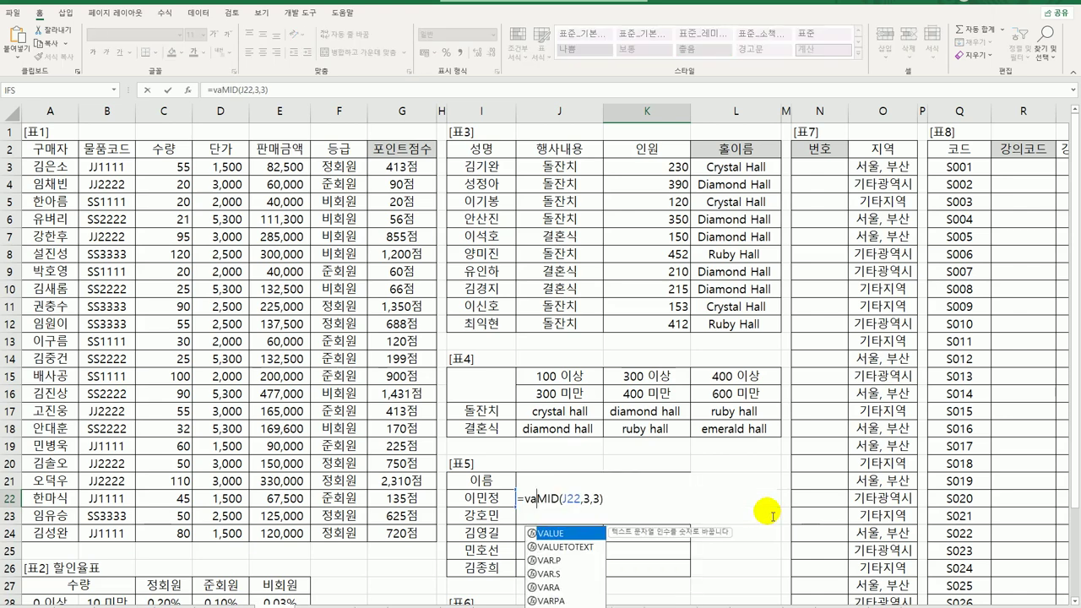
{"action": "key", "text": "Tab"}
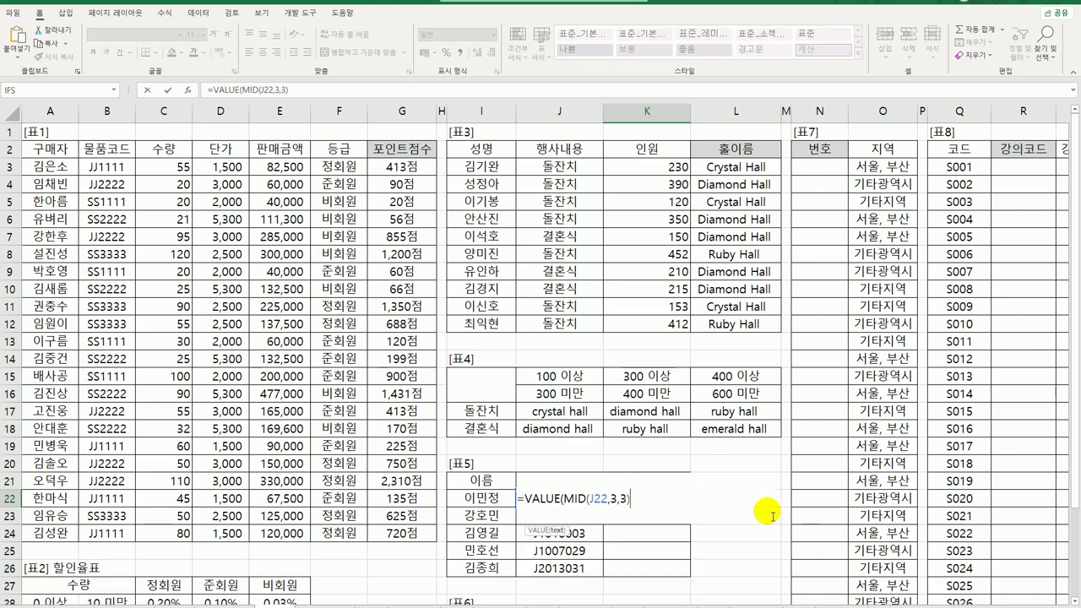
{"action": "type", "text": ")"}
{"action": "key", "text": "Return"}
{"action": "left_click", "coordinate": [690, 503]}
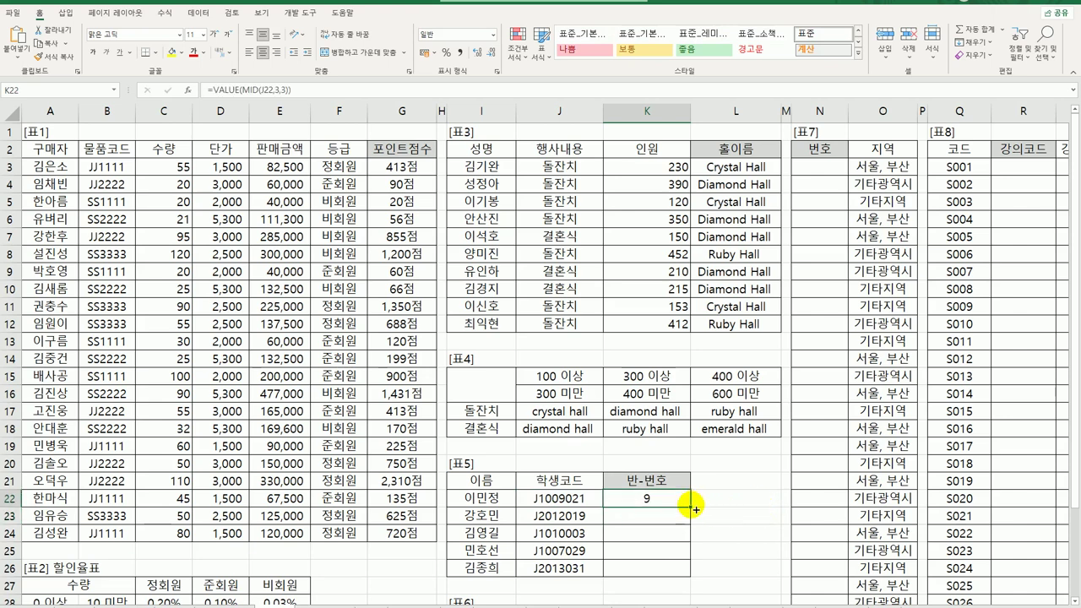
{"action": "left_click_drag", "start_coordinate": [691, 507], "coordinate": [686, 579]}
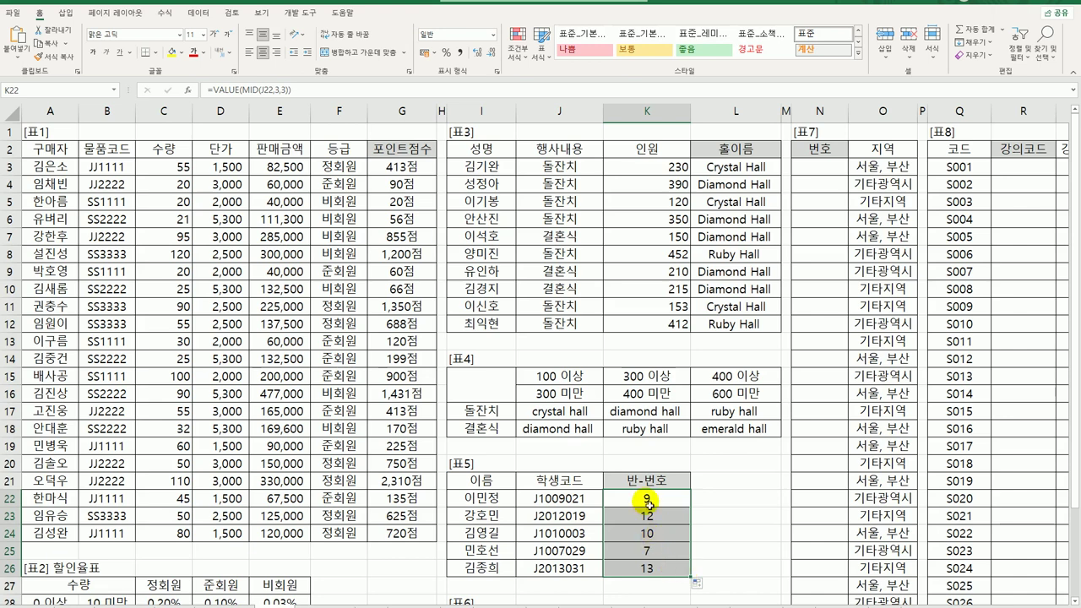
- Put CONCAT( in front of K22's VALUE expression, then append "-" and a copy of VALUE(MID(J22,3,3)) as further arguments
{"action": "double_click", "coordinate": [644, 500]}
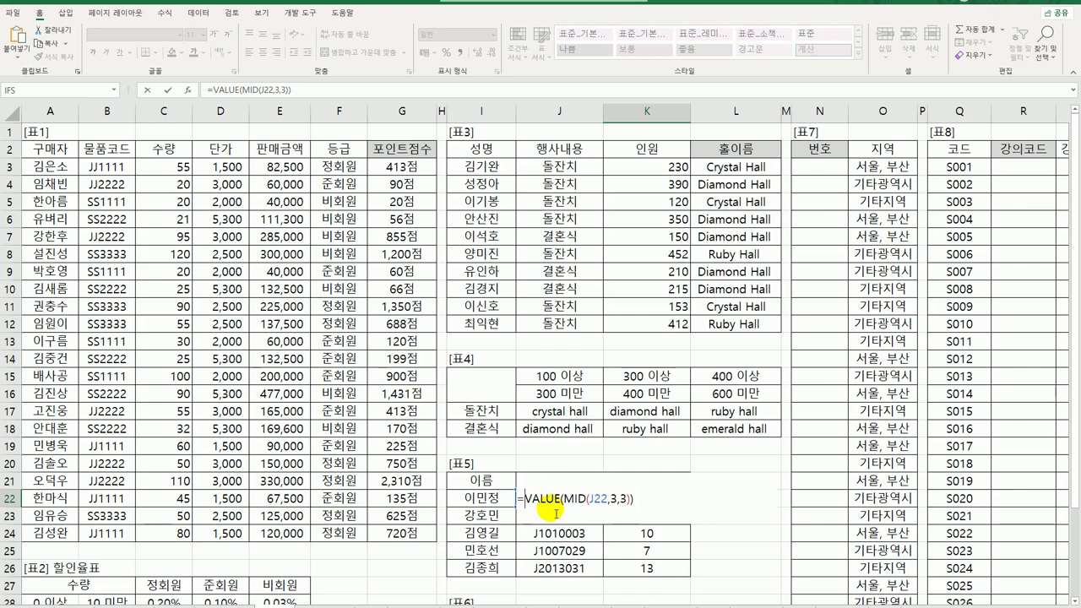
{"action": "type", "text": "CONCAT("}
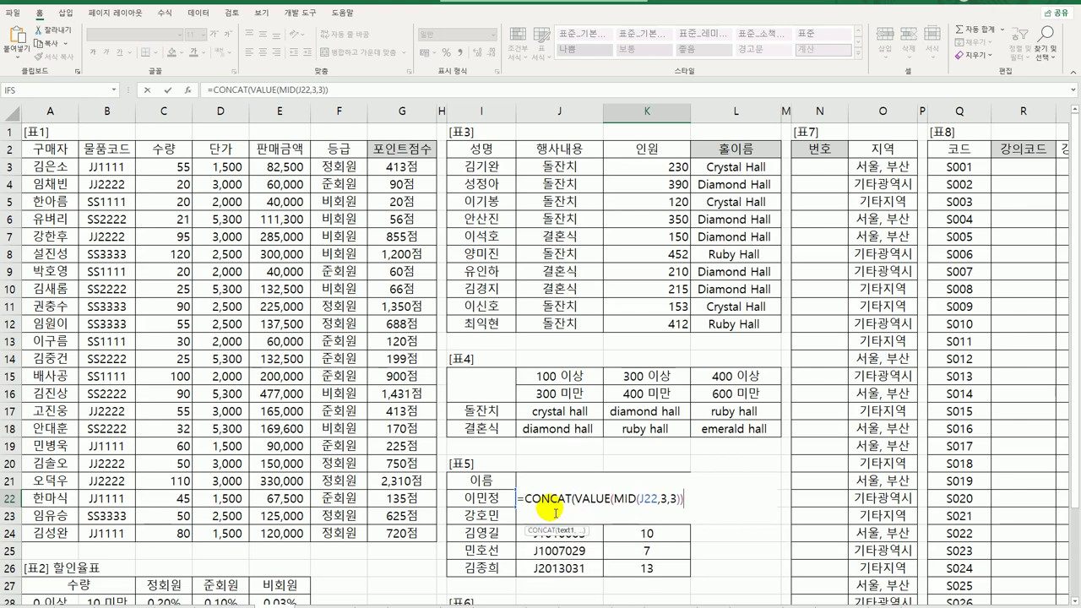
{"action": "type", "text": ",\"-\","}
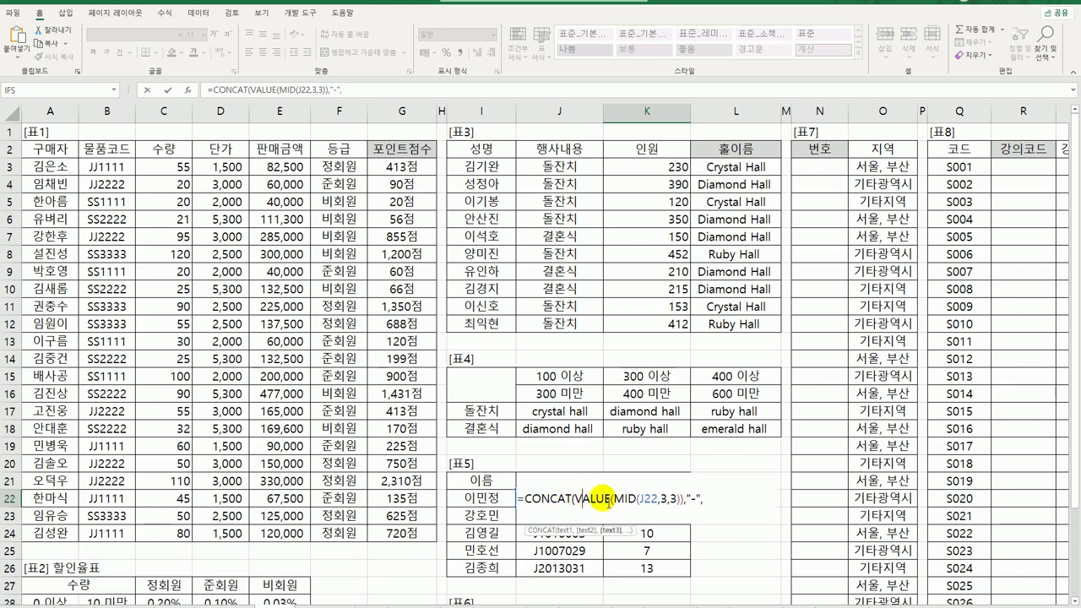
{"action": "left_click_drag", "start_coordinate": [576, 499], "coordinate": [687, 505]}
{"action": "key", "text": "ctrl+c"}
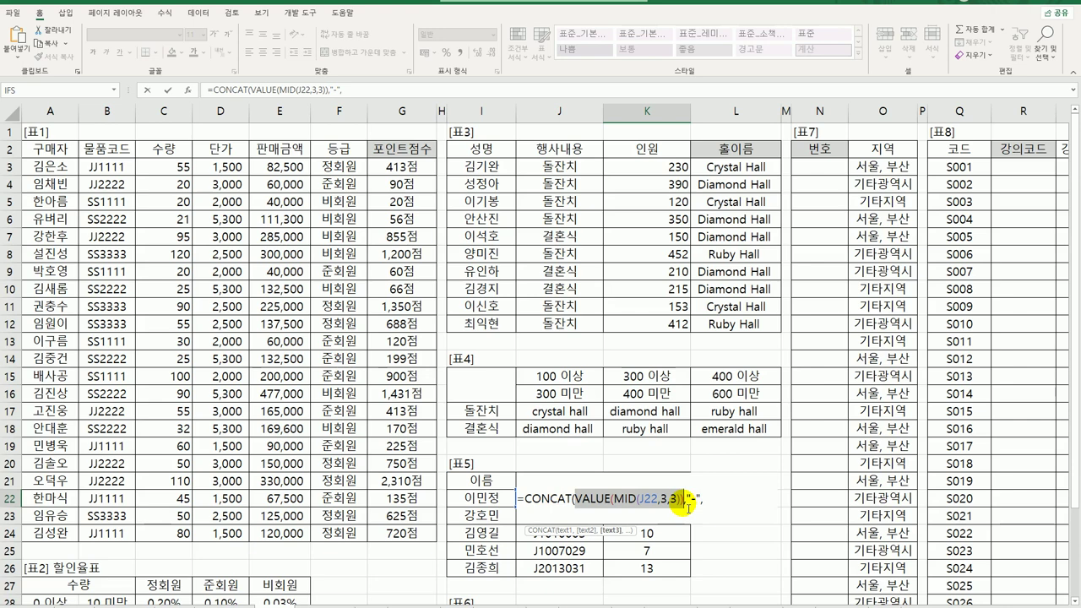
{"action": "left_click", "coordinate": [714, 505]}
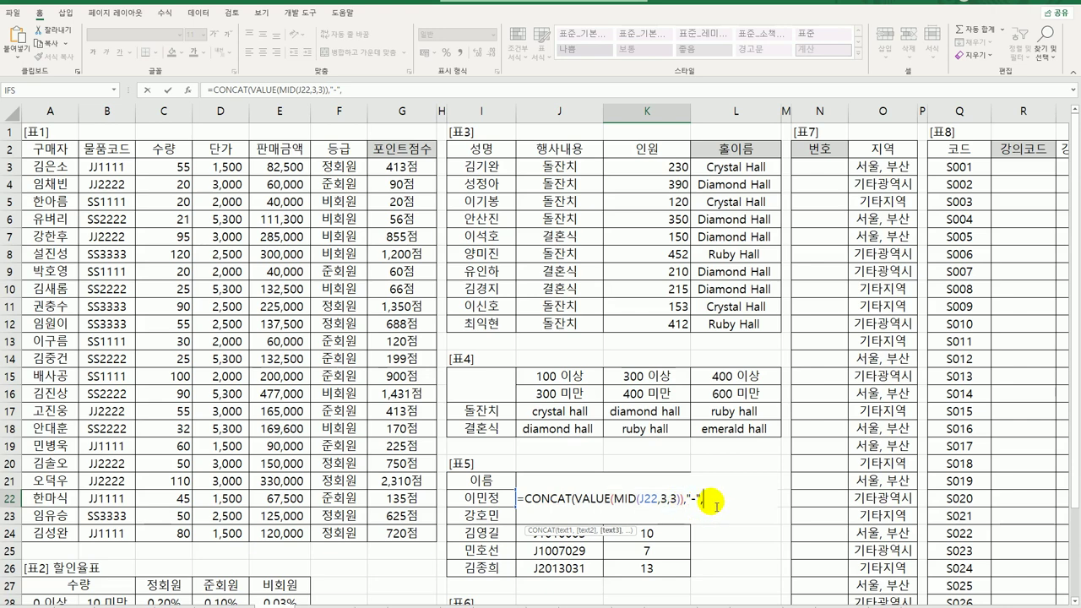
{"action": "key", "text": "ctrl+v"}
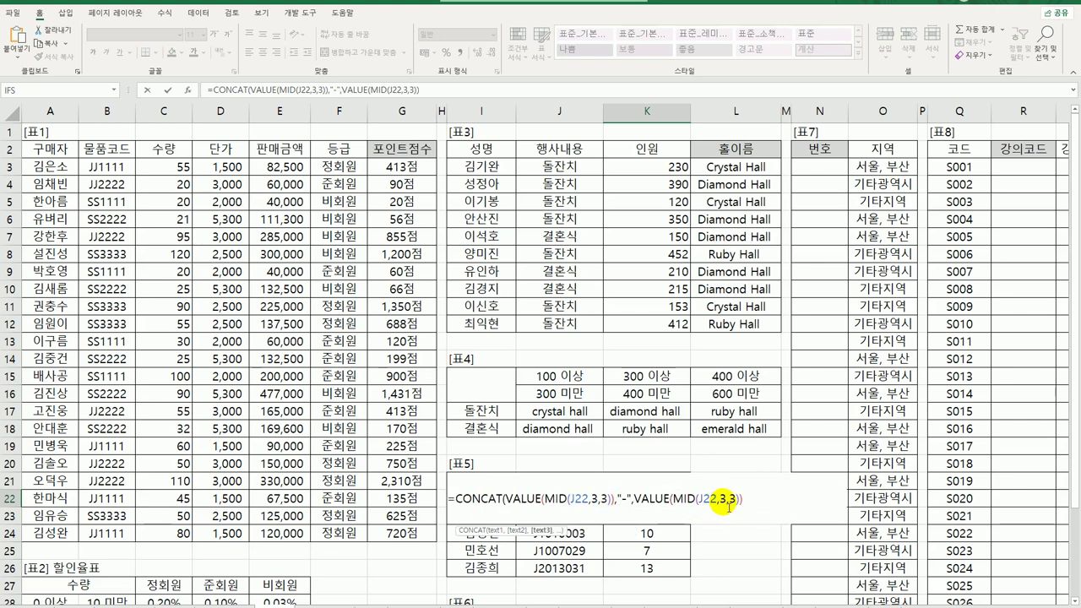
- Set the second MID's start position to 6, close the CONCAT function, and fill K22 down to K26
{"action": "left_click", "coordinate": [728, 506]}
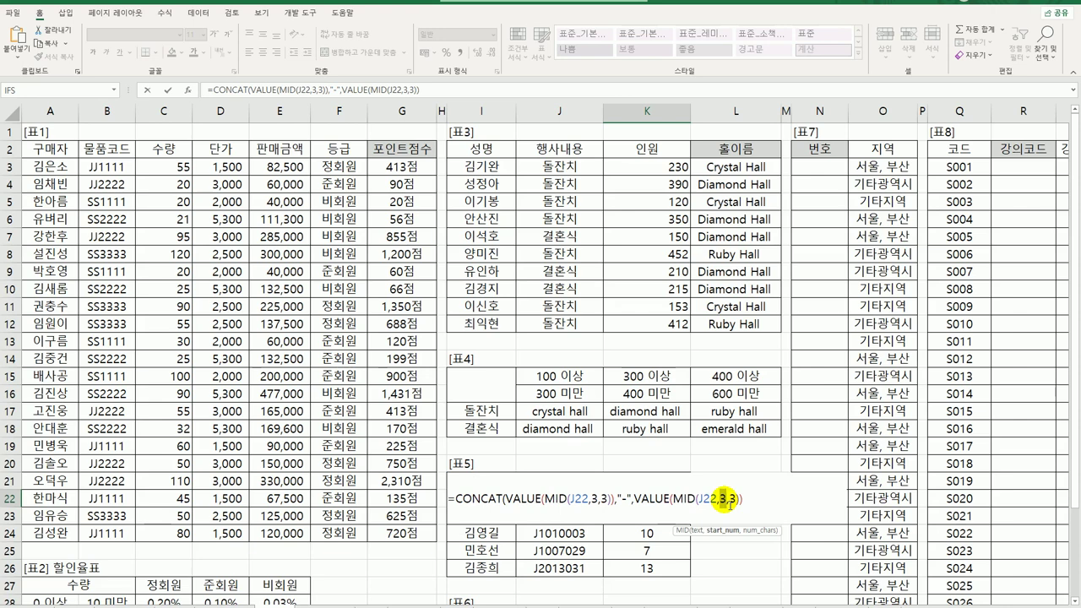
{"action": "type", "text": "6"}
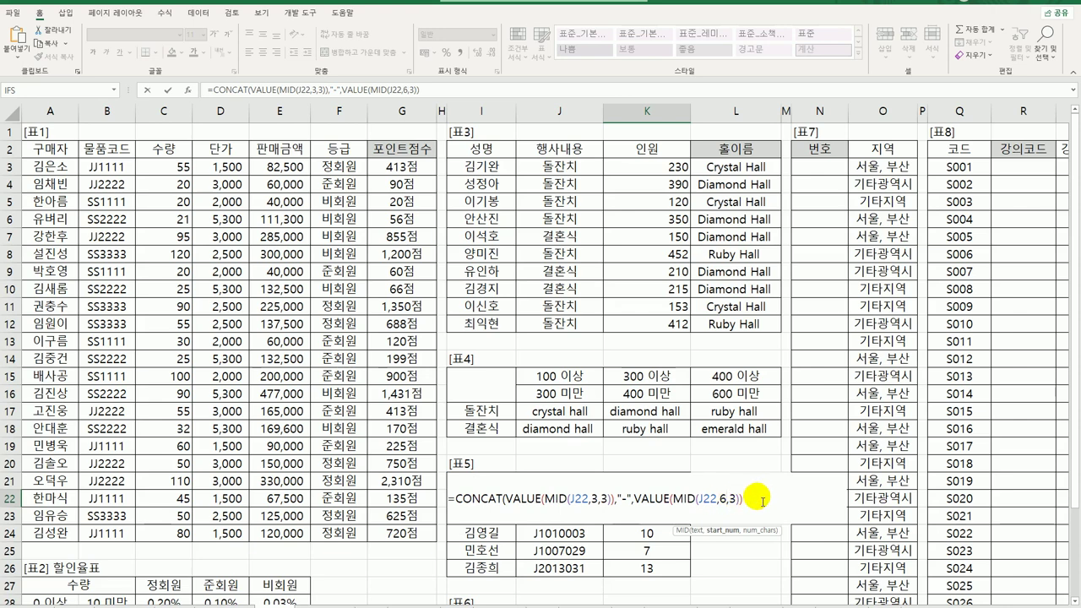
{"action": "left_click", "coordinate": [761, 505]}
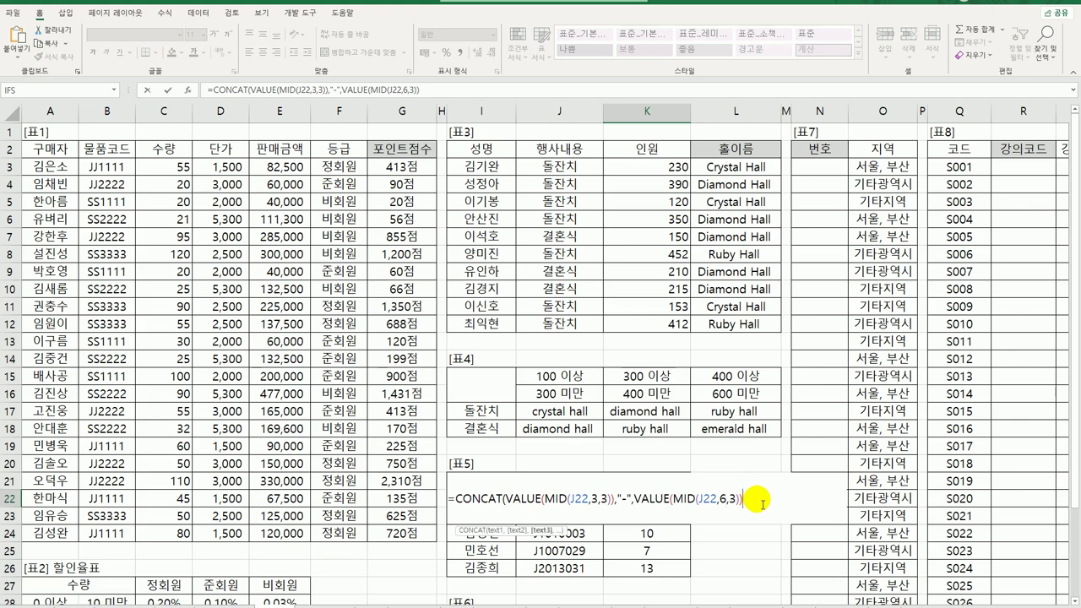
{"action": "type", "text": ")"}
{"action": "key", "text": "ctrl+Return"}
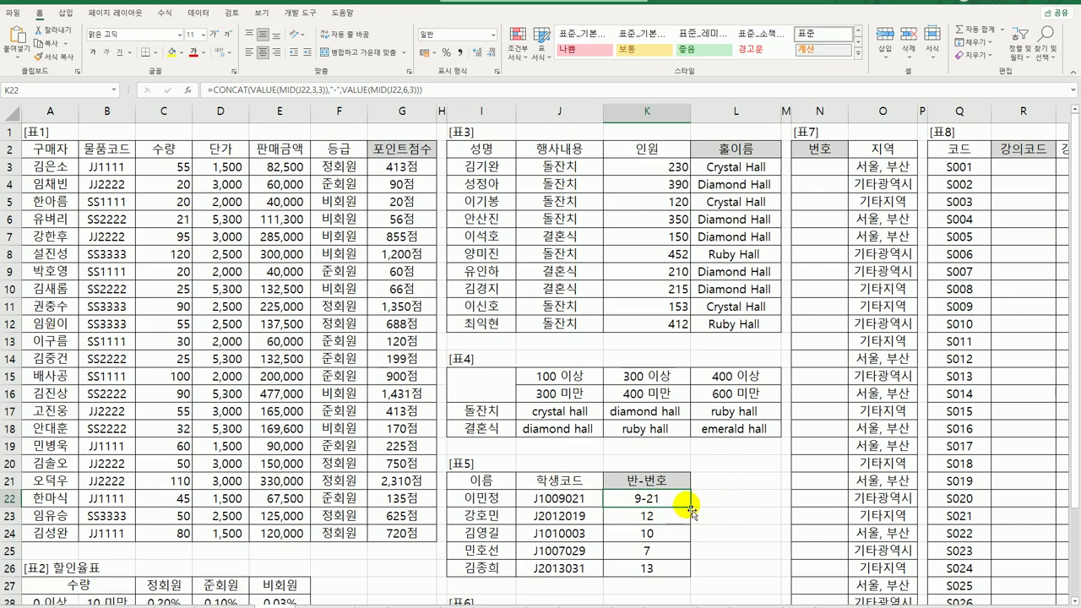
{"action": "left_click_drag", "start_coordinate": [688, 507], "coordinate": [698, 578]}
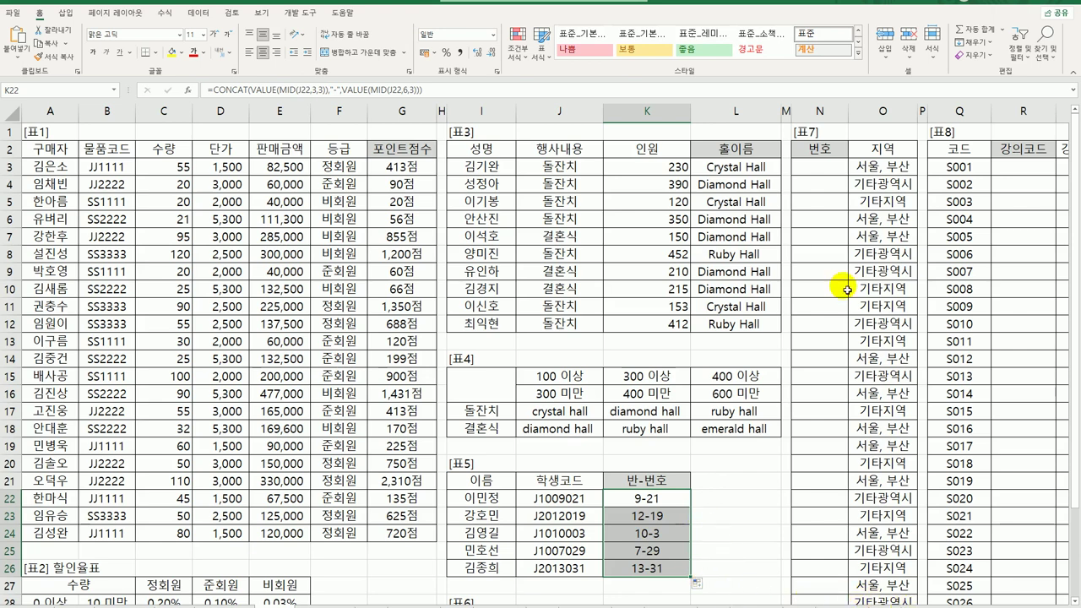
- Compare the 번호 and 지역 columns of 표7 with the region codes listed in 표6
{"action": "left_click", "coordinate": [834, 172]}
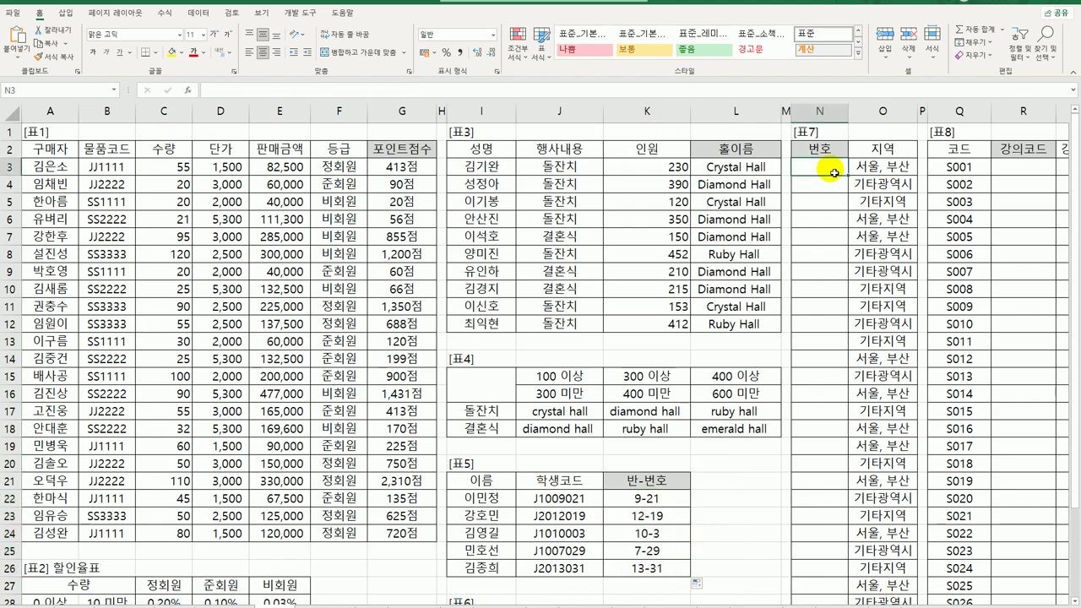
{"action": "scroll", "coordinate": [642, 406], "scroll_direction": "down", "scroll_amount": 3}
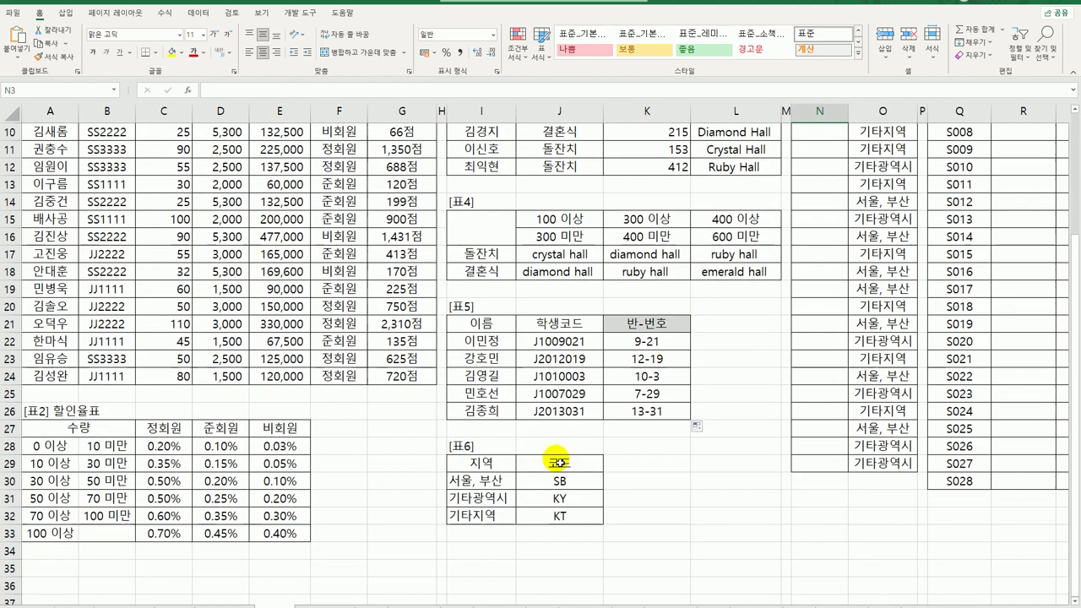
{"action": "scroll", "coordinate": [528, 494], "scroll_direction": "up", "scroll_amount": 3}
{"action": "scroll", "coordinate": [857, 241], "scroll_direction": "down", "scroll_amount": 3}
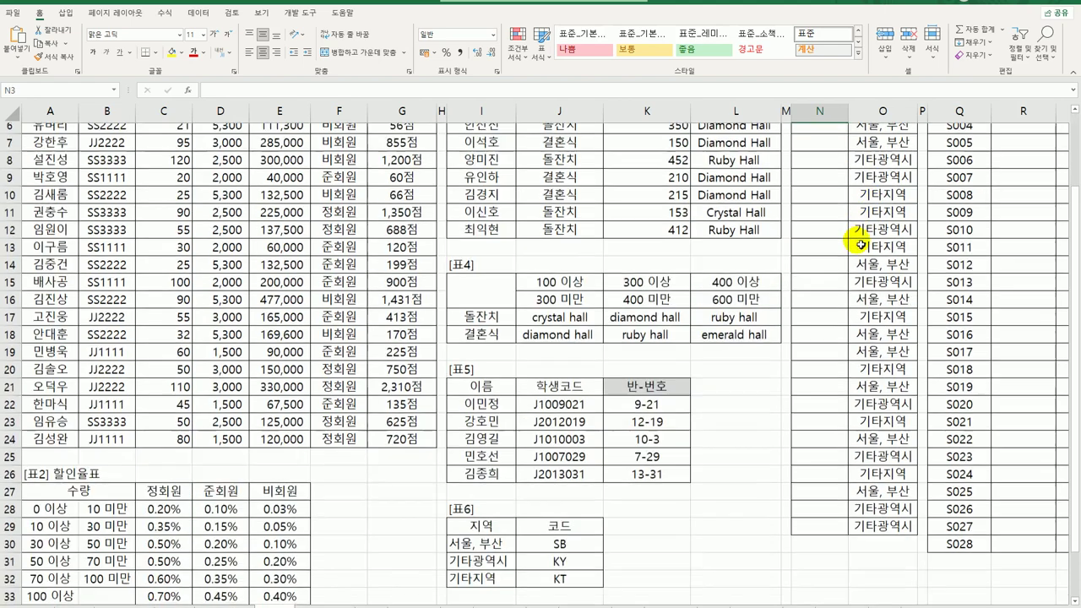
{"action": "scroll", "coordinate": [858, 241], "scroll_direction": "up", "scroll_amount": 2}
{"action": "scroll", "coordinate": [777, 212], "scroll_direction": "down", "scroll_amount": 2}
{"action": "scroll", "coordinate": [833, 207], "scroll_direction": "up", "scroll_amount": 3}
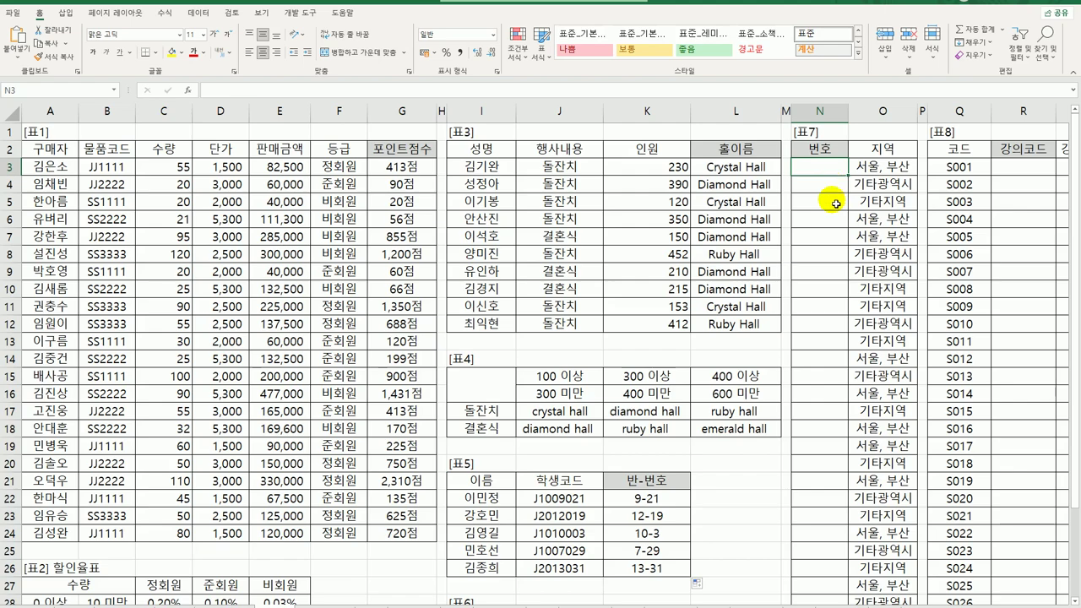
{"action": "scroll", "coordinate": [831, 203], "scroll_direction": "down", "scroll_amount": 3}
{"action": "scroll", "coordinate": [830, 210], "scroll_direction": "up", "scroll_amount": 3}
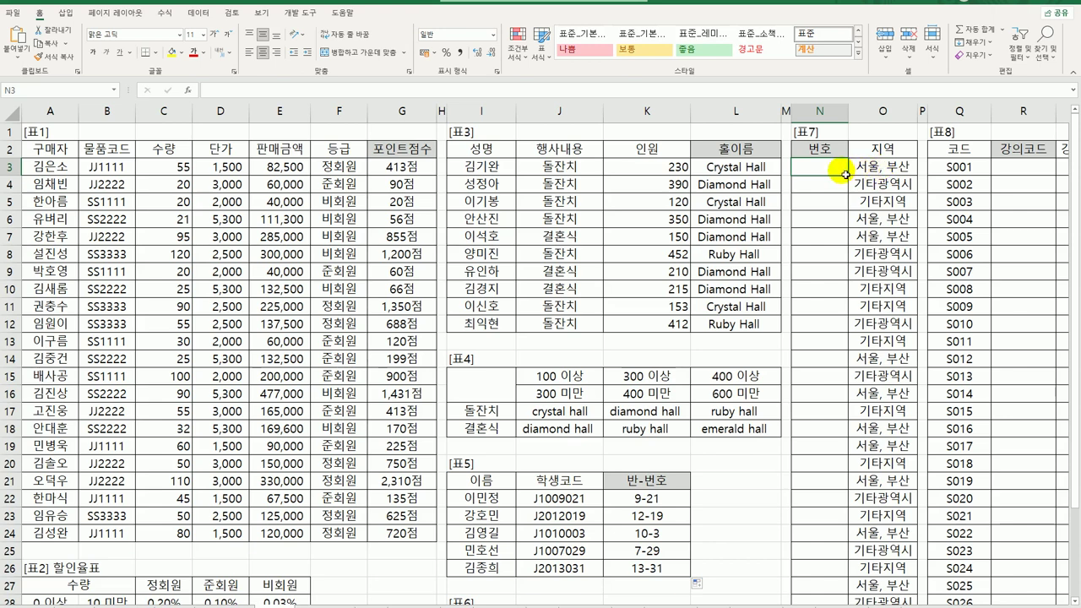
- Enter =ROW() in N3, the first 번호 cell of 표7
{"action": "type", "text": "="}
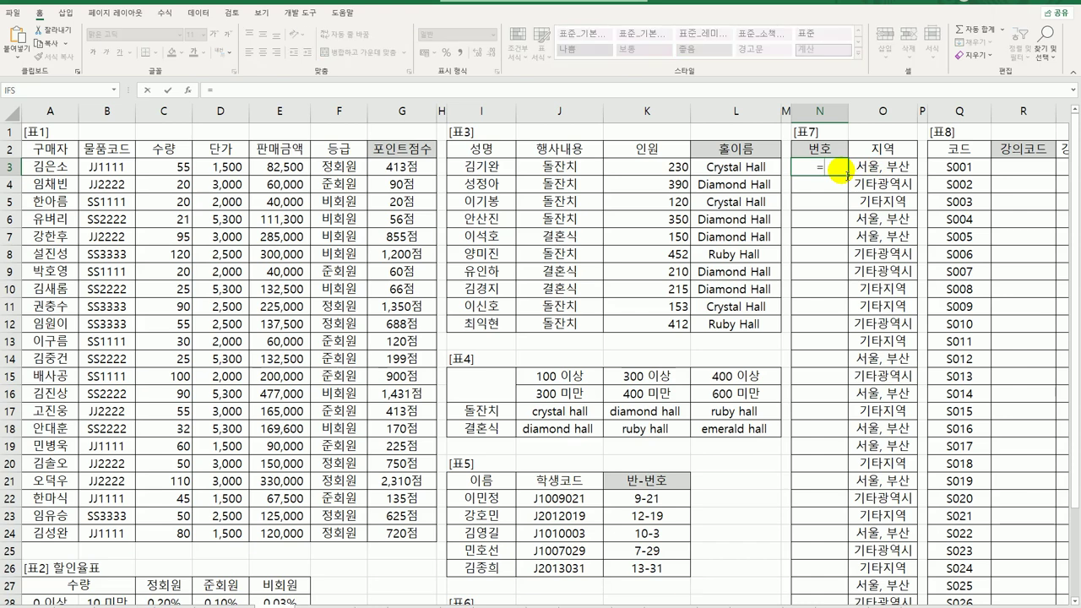
{"action": "type", "text": "row"}
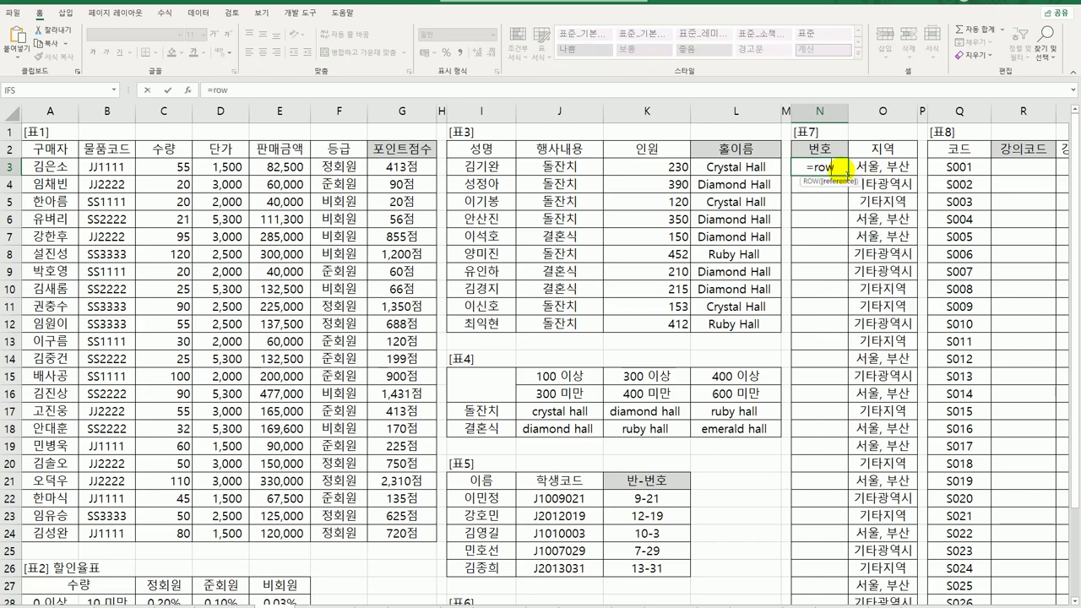
{"action": "key", "text": "Tab"}
{"action": "type", "text": ")"}
{"action": "key", "text": "ctrl+Return"}
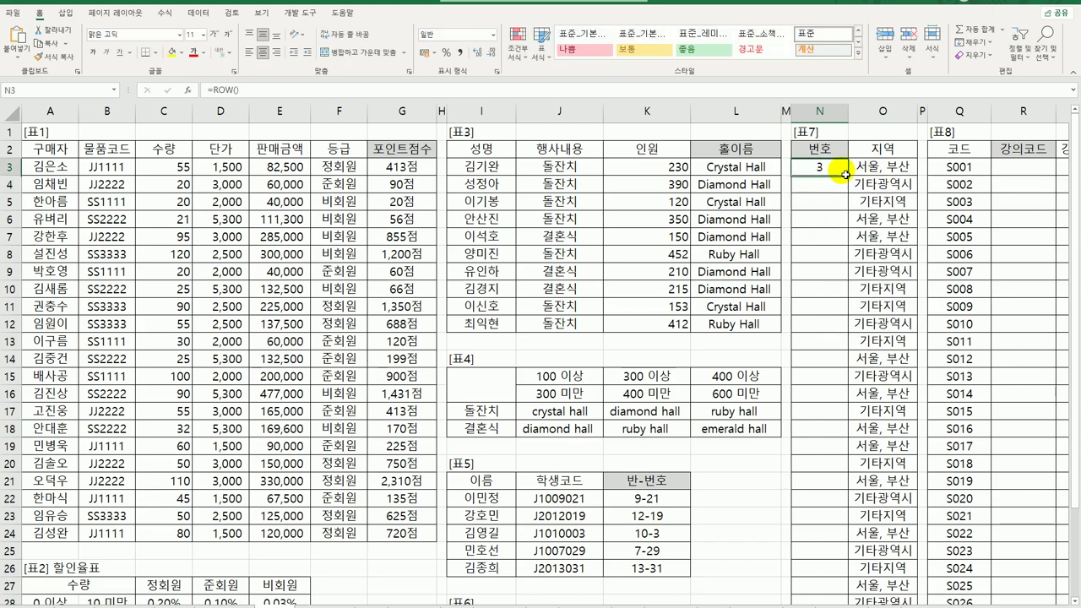
- Subtract 2 from N3's ROW formula and fill it down the 번호 column to N29
{"action": "double_click", "coordinate": [845, 174]}
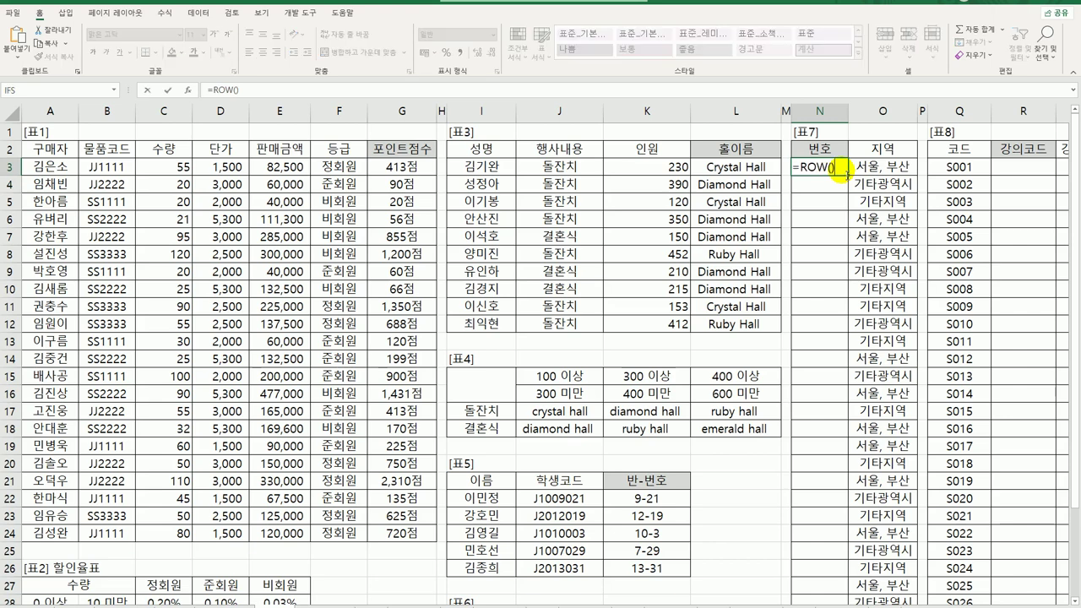
{"action": "type", "text": "-2"}
{"action": "key", "text": "Return"}
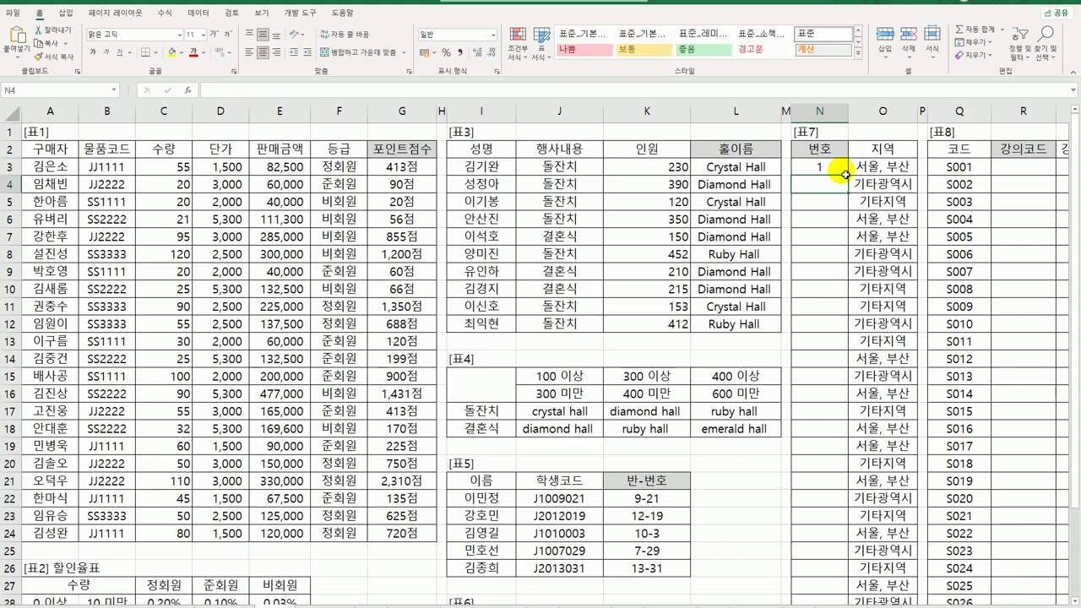
{"action": "left_click", "coordinate": [844, 173]}
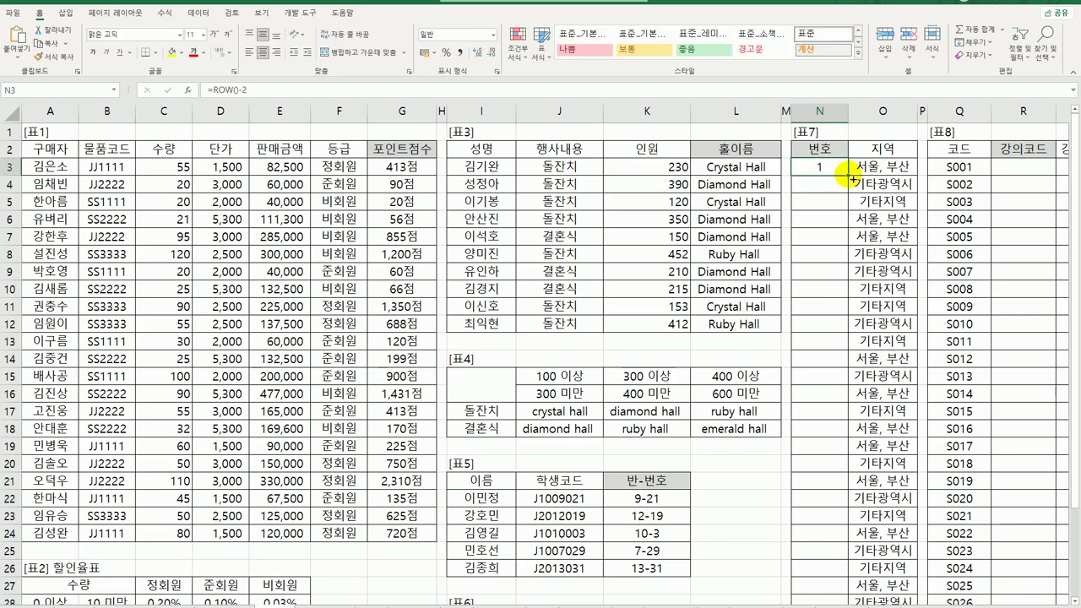
{"action": "double_click", "coordinate": [848, 175]}
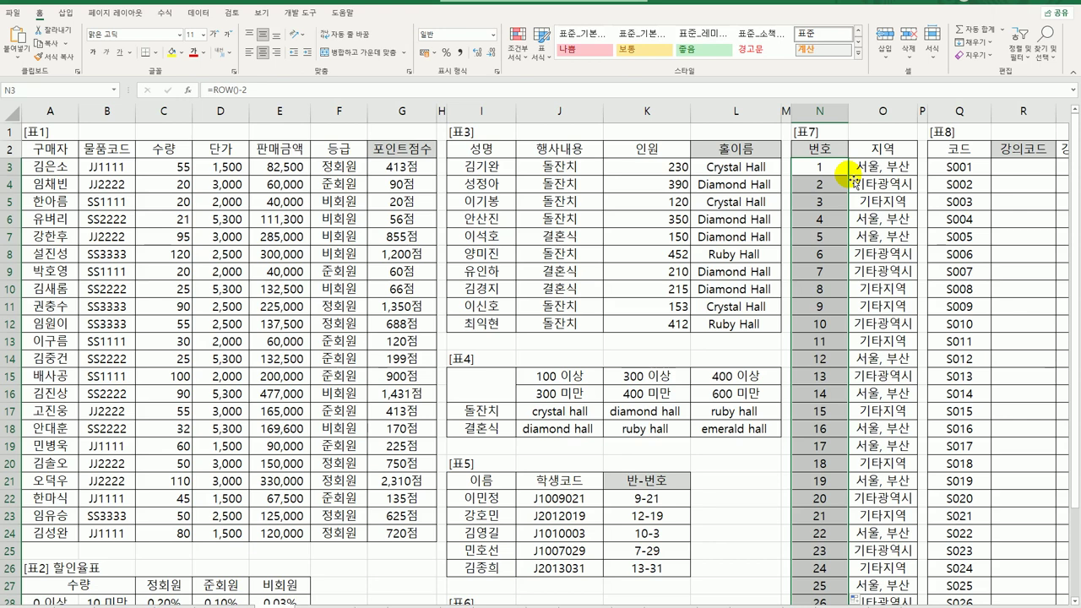
- Examine how the 지역 entries of 표7 correspond to the 지역 and 코드 pairs in 표6 (I30:J32)
{"action": "left_click", "coordinate": [853, 167]}
{"action": "key", "text": "ctrl+shift+Down"}
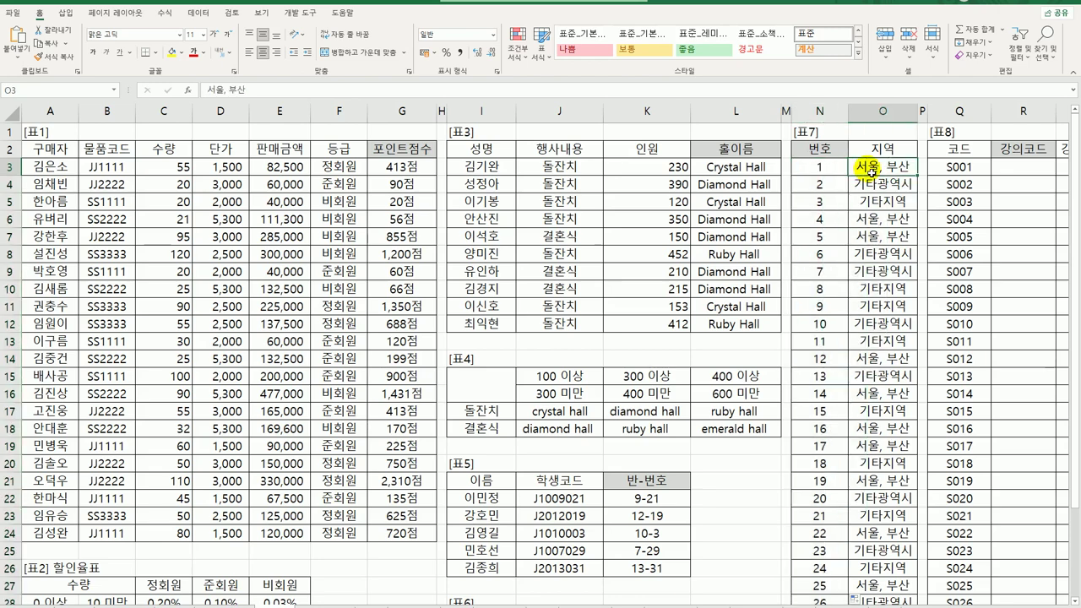
{"action": "scroll", "coordinate": [789, 218], "scroll_direction": "down", "scroll_amount": 3}
{"action": "left_click", "coordinate": [500, 484]}
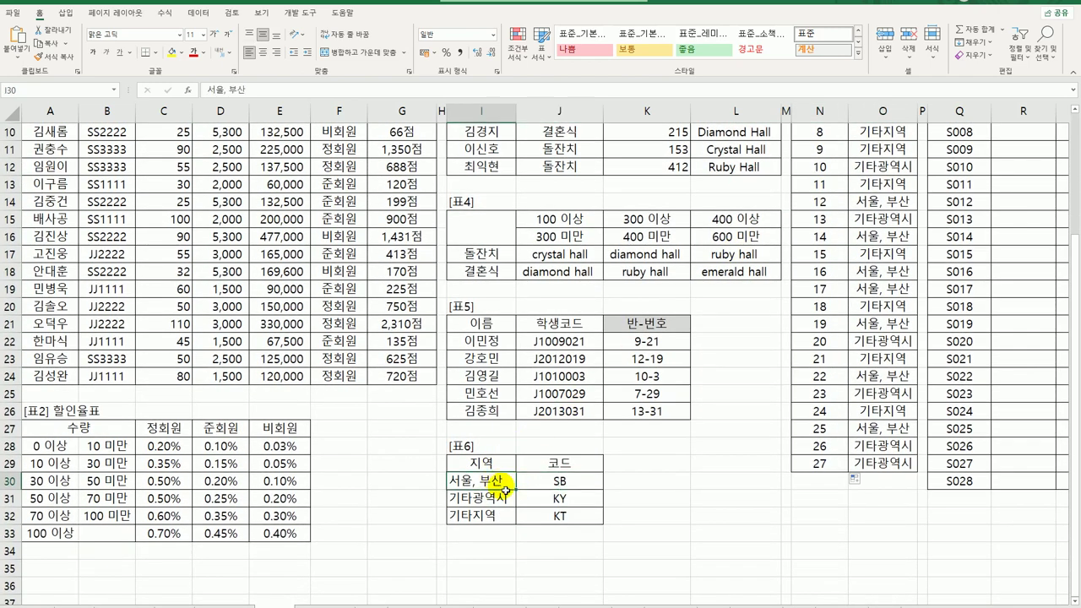
{"action": "left_click_drag", "start_coordinate": [502, 485], "coordinate": [544, 520]}
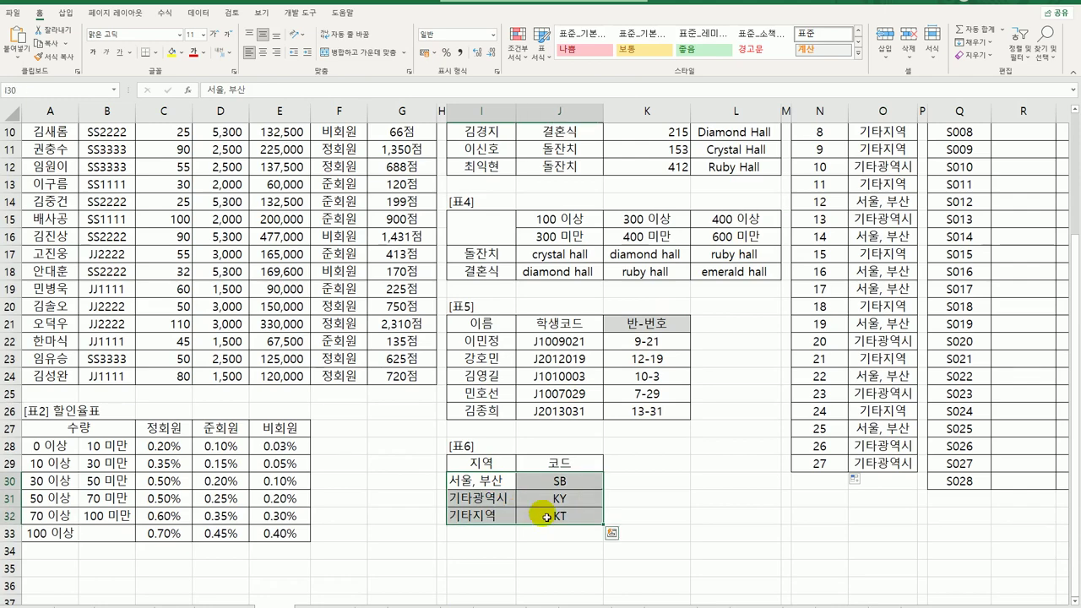
{"action": "scroll", "coordinate": [617, 377], "scroll_direction": "up", "scroll_amount": 3}
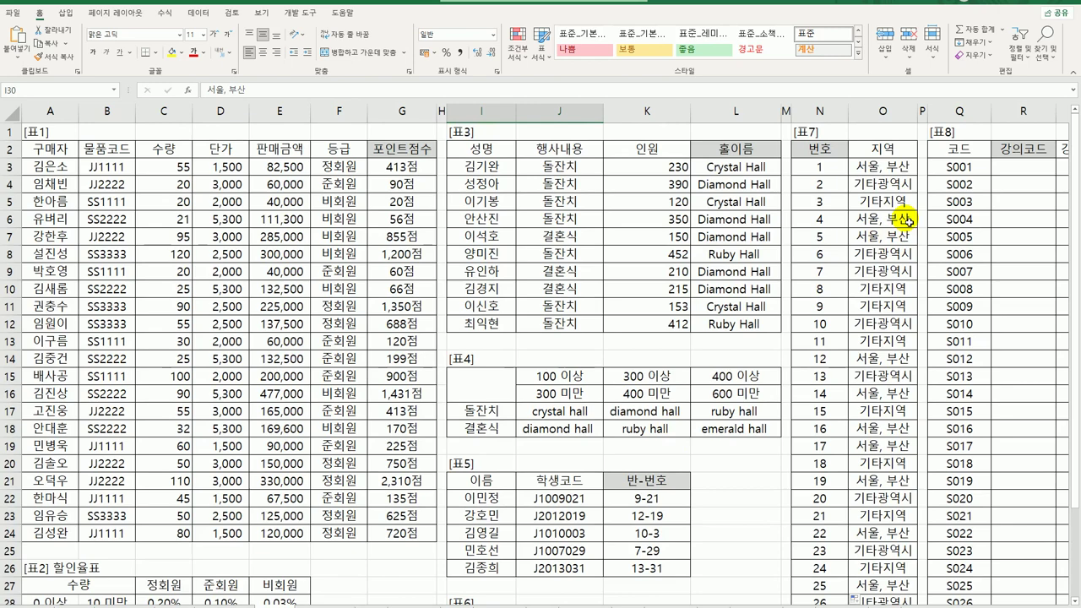
{"action": "left_click", "coordinate": [831, 167]}
{"action": "scroll", "coordinate": [657, 375], "scroll_direction": "down", "scroll_amount": 3}
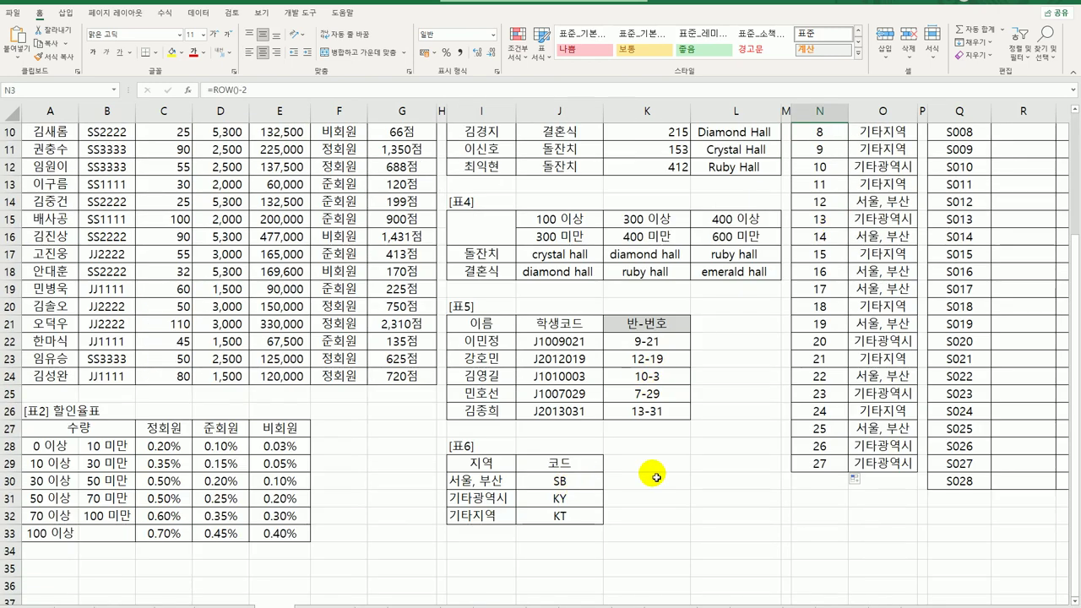
{"action": "scroll", "coordinate": [798, 355], "scroll_direction": "up", "scroll_amount": 3}
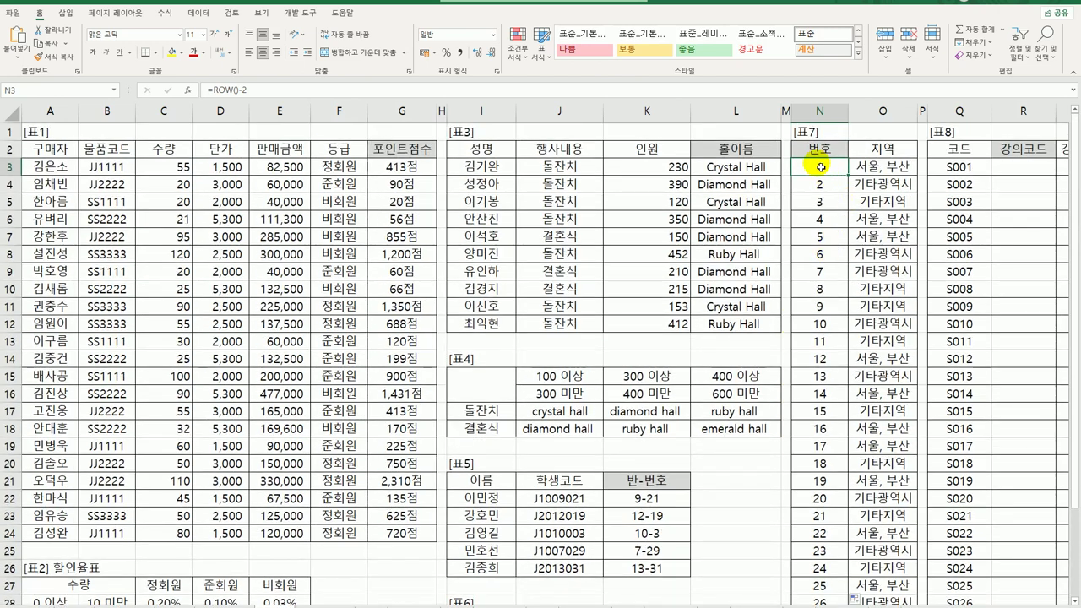
- Insert CONCAT(VLOOKUP( in front of ROW()-2 in N3, with O3 as the lookup value
{"action": "double_click", "coordinate": [818, 166]}
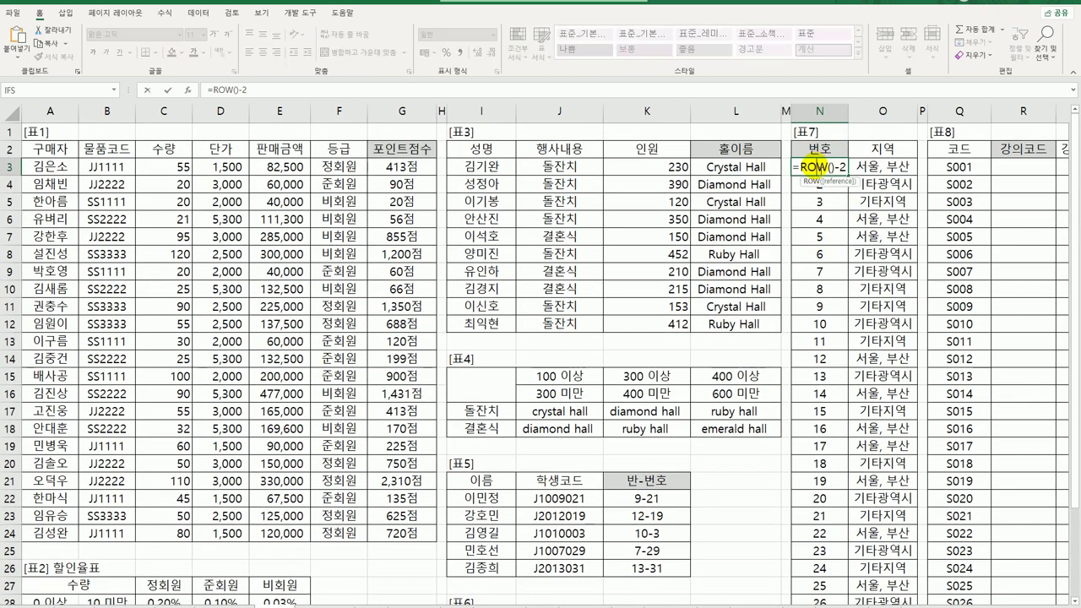
{"action": "key", "text": "Left"}
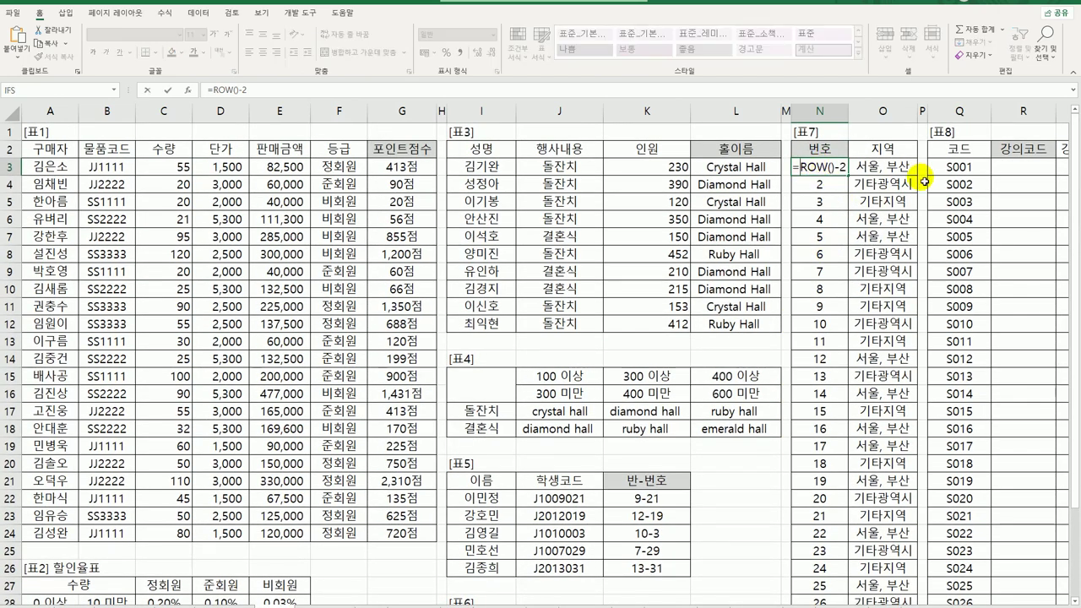
{"action": "type", "text": "con"}
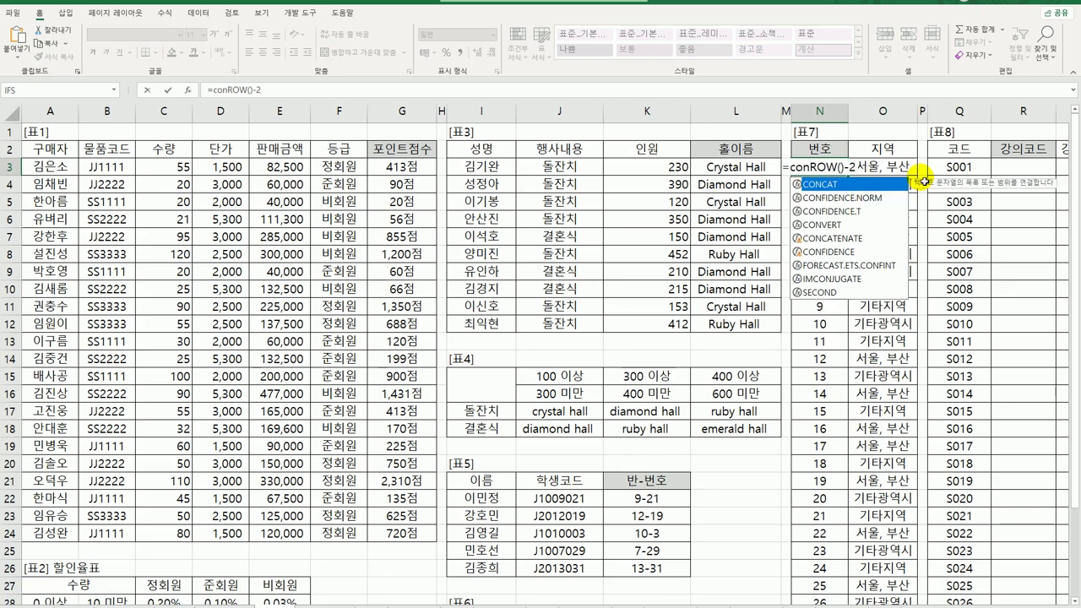
{"action": "key", "text": "Tab"}
{"action": "type", "text": "vl"}
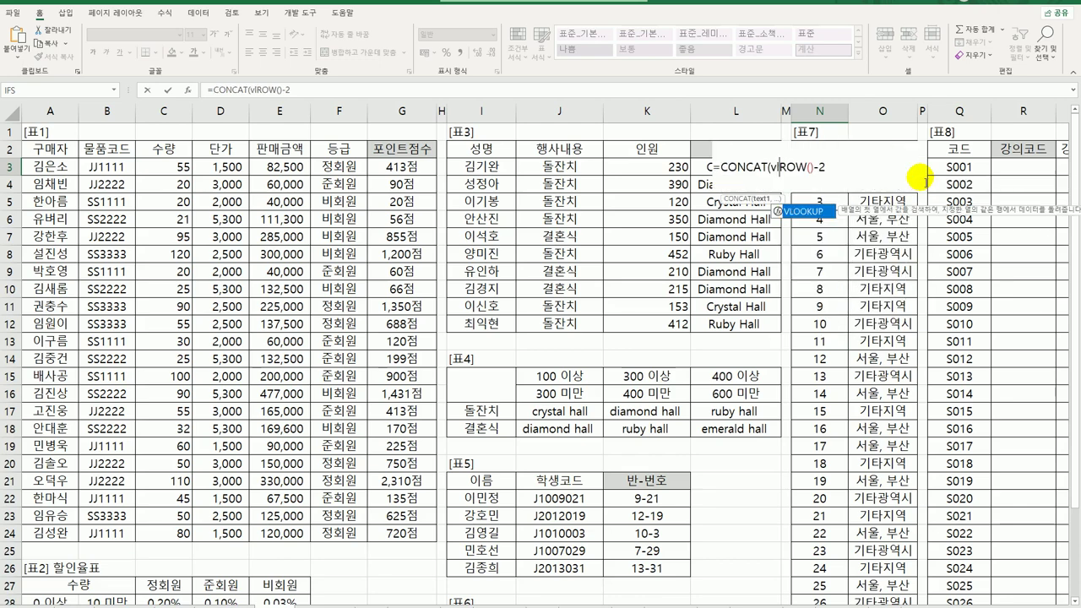
{"action": "key", "text": "Tab"}
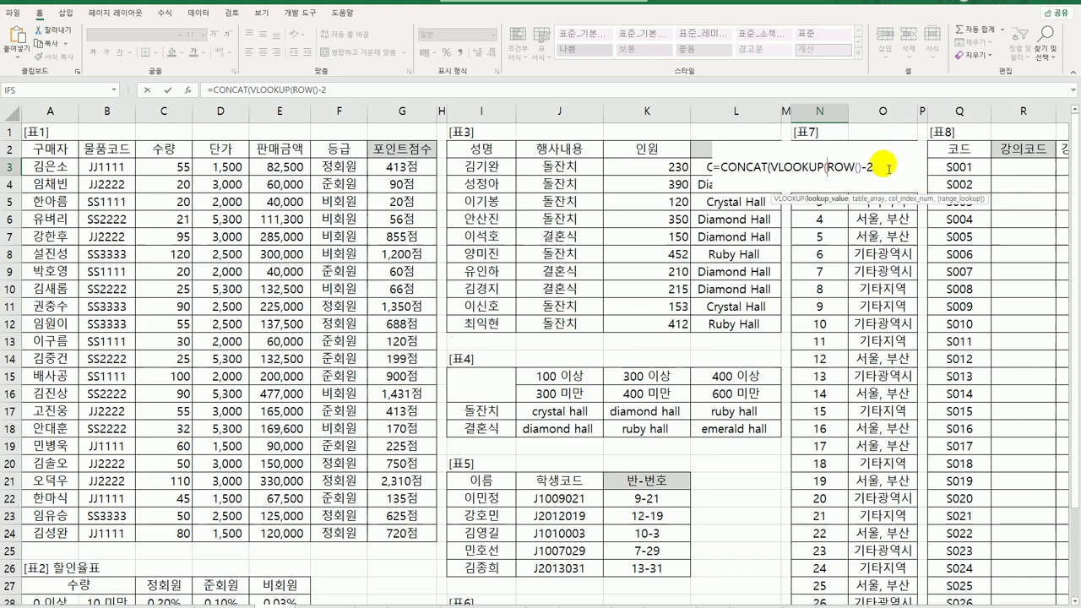
{"action": "left_click", "coordinate": [885, 132]}
{"action": "key", "text": "Down"}
{"action": "key", "text": "Down"}
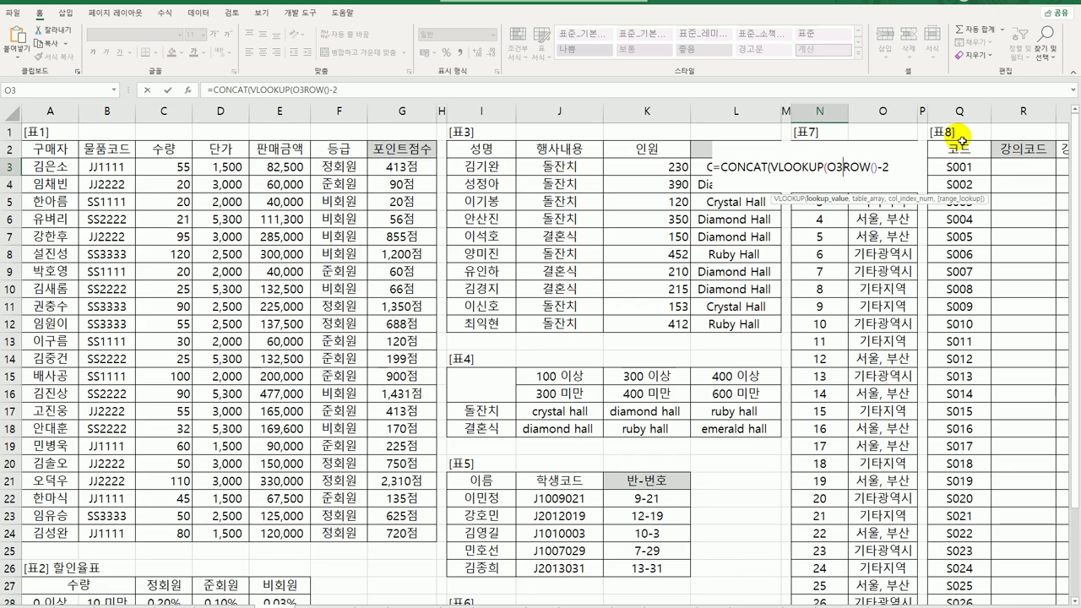
- Set the VLOOKUP table array to 표6's data as the absolute range $I$30:$J$32
{"action": "type", "text": ","}
{"action": "scroll", "coordinate": [624, 357], "scroll_direction": "down", "scroll_amount": 2}
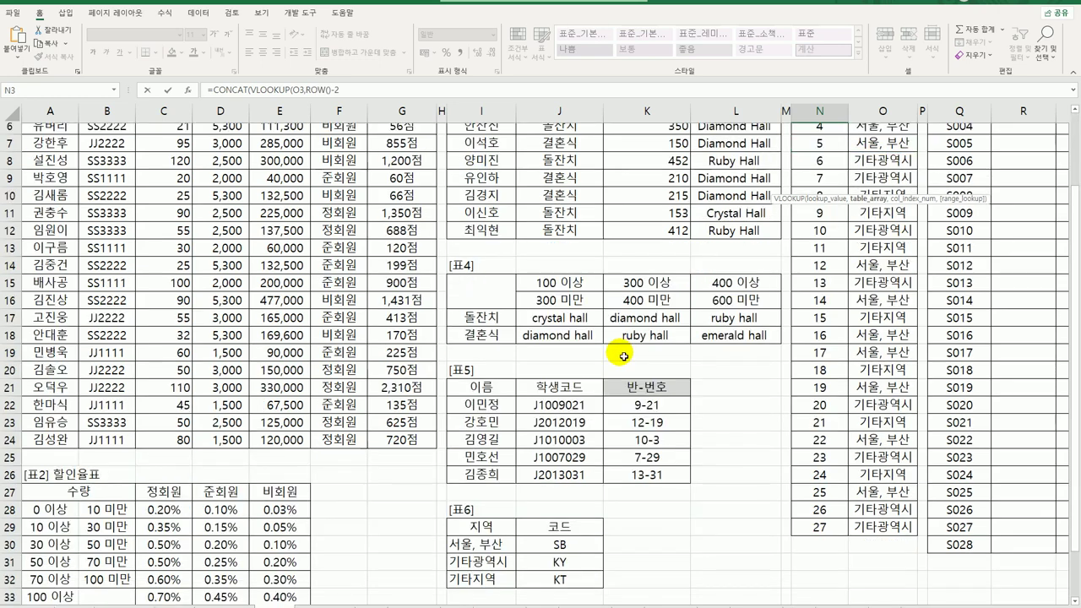
{"action": "scroll", "coordinate": [623, 356], "scroll_direction": "down", "scroll_amount": 2}
{"action": "left_click_drag", "start_coordinate": [485, 481], "coordinate": [549, 513]}
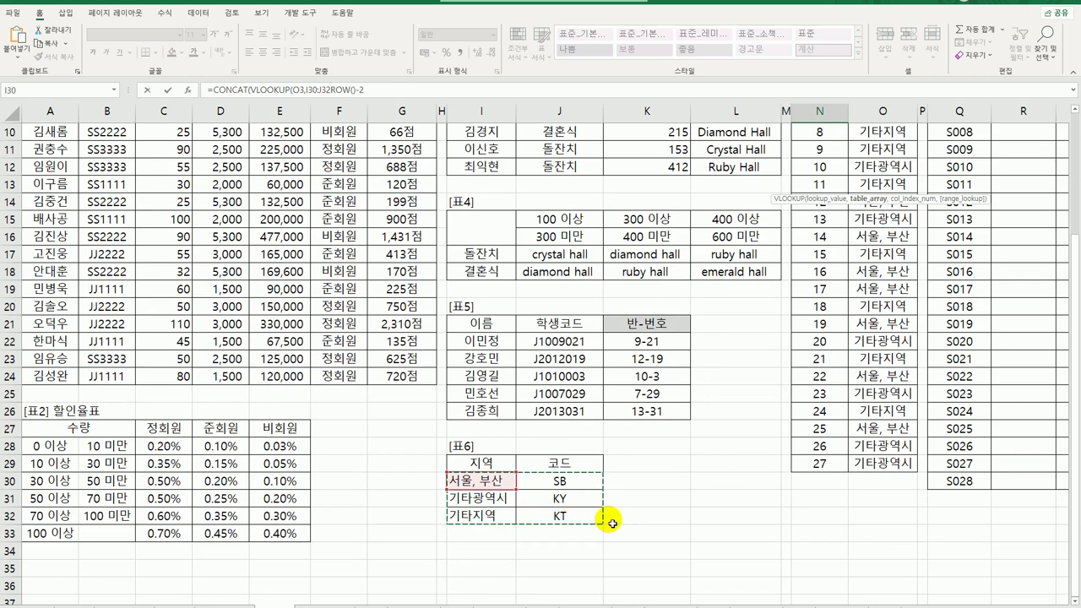
{"action": "scroll", "coordinate": [608, 511], "scroll_direction": "up", "scroll_amount": 3}
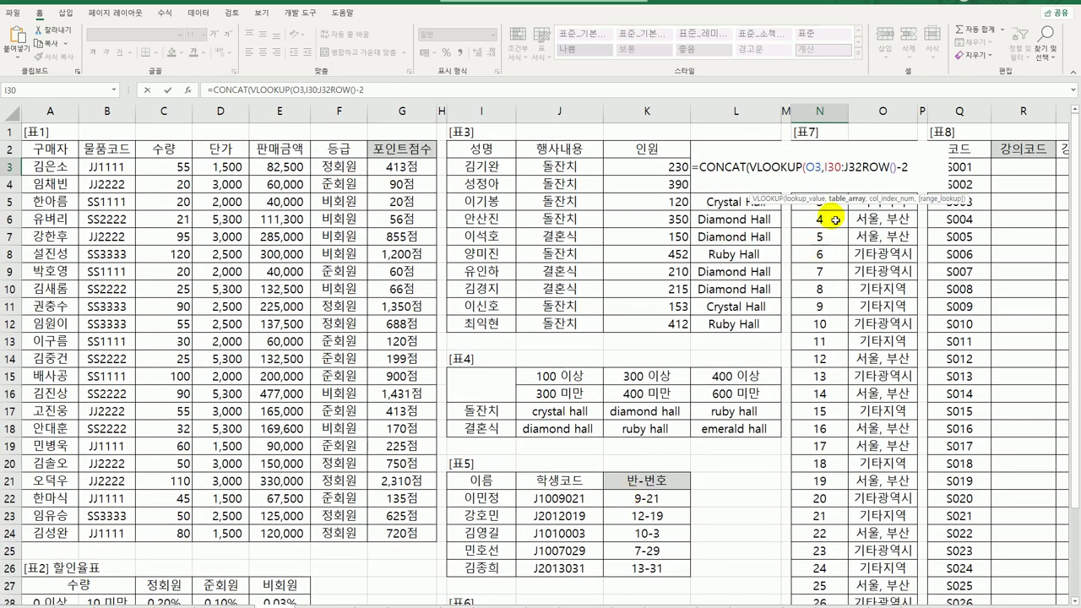
{"action": "key", "text": "F4"}
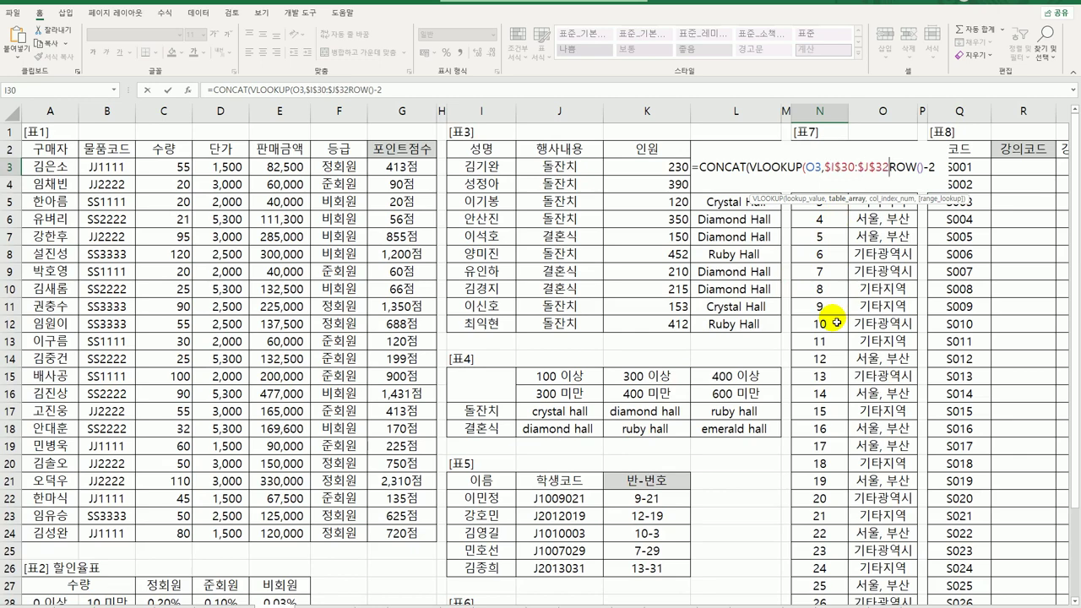
{"action": "type", "text": ","}
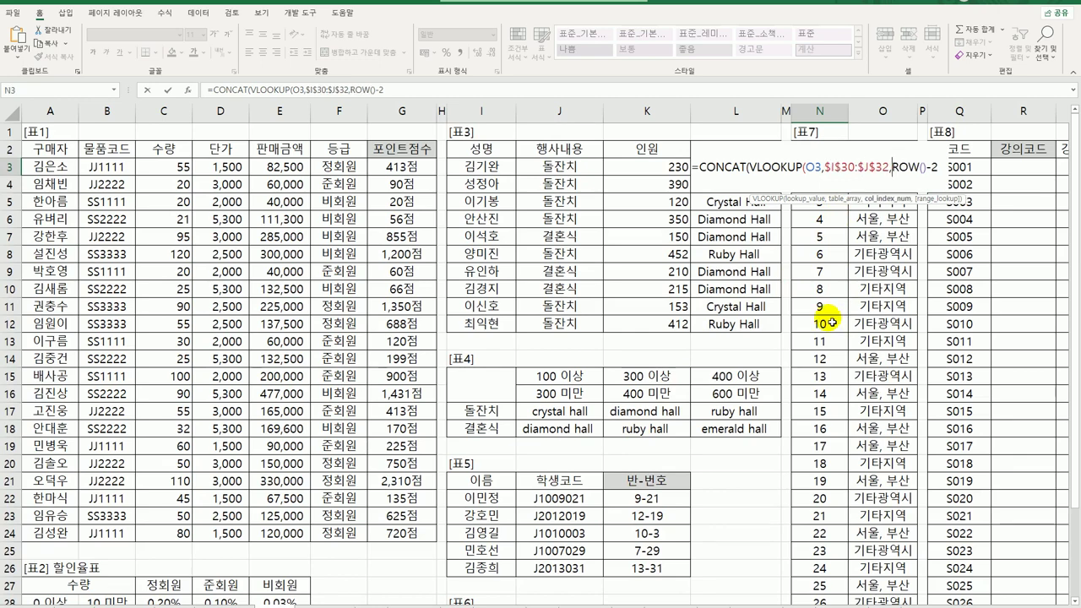
- Set the VLOOKUP column index to 2 and range lookup to 0, then close it as CONCAT's first argument
{"action": "scroll", "coordinate": [569, 316], "scroll_direction": "down", "scroll_amount": 3}
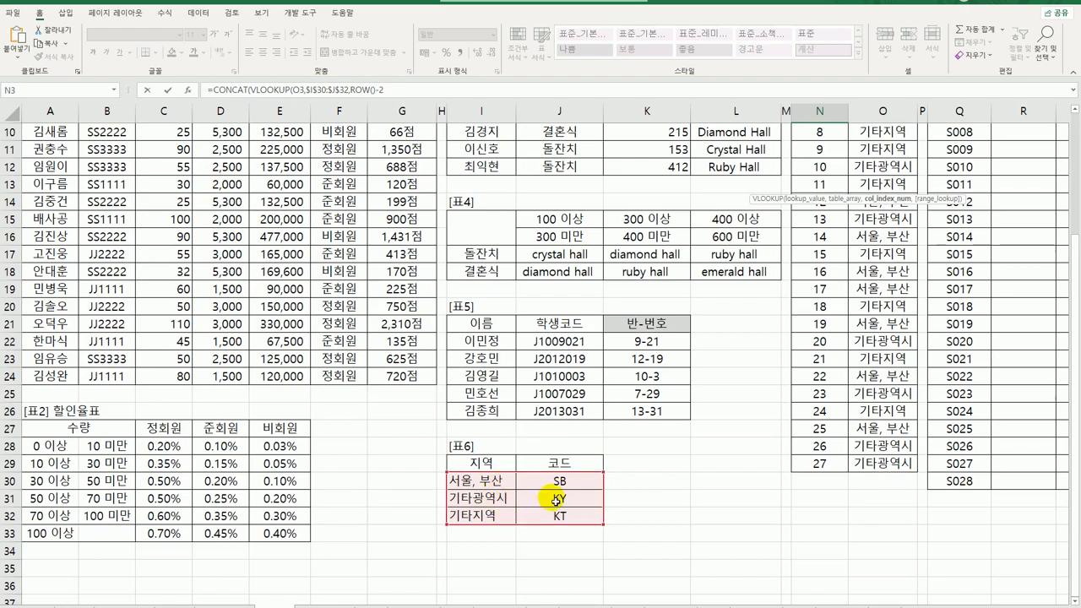
{"action": "type", "text": "2"}
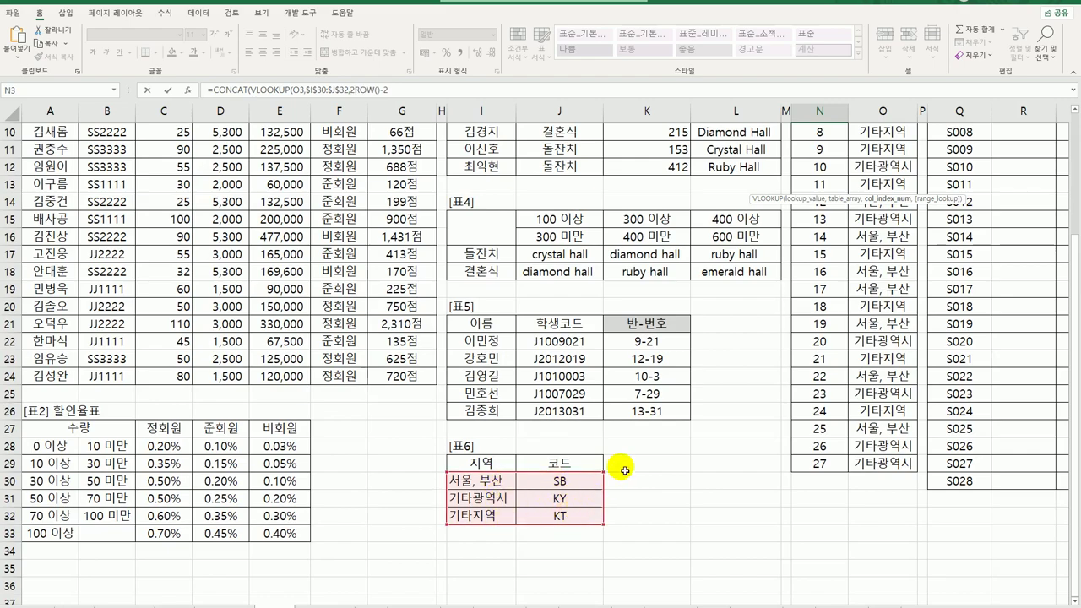
{"action": "scroll", "coordinate": [681, 446], "scroll_direction": "up", "scroll_amount": 3}
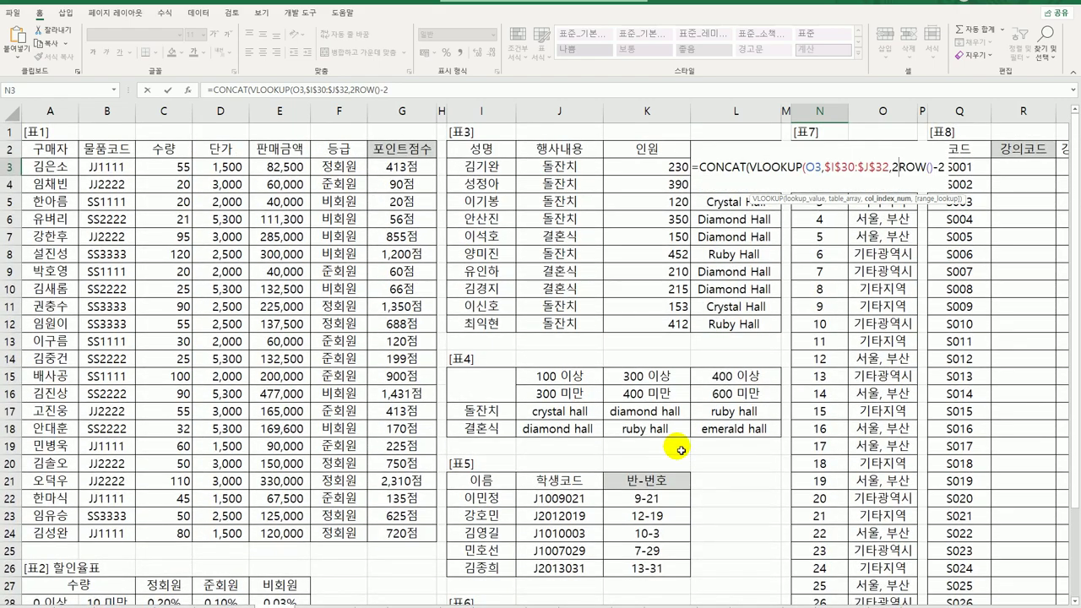
{"action": "type", "text": ",0"}
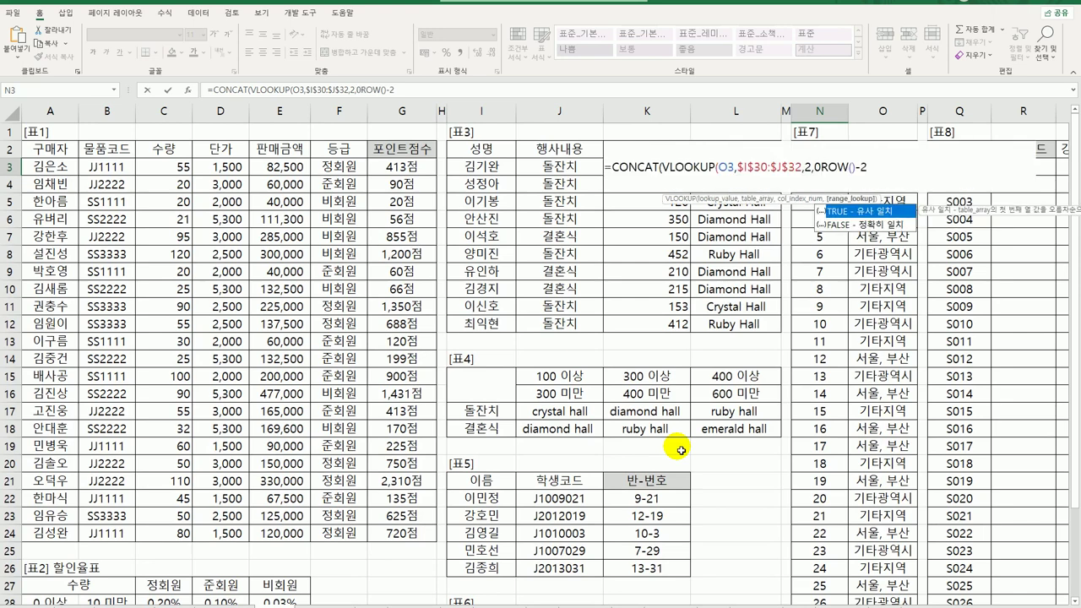
{"action": "type", "text": "),"}
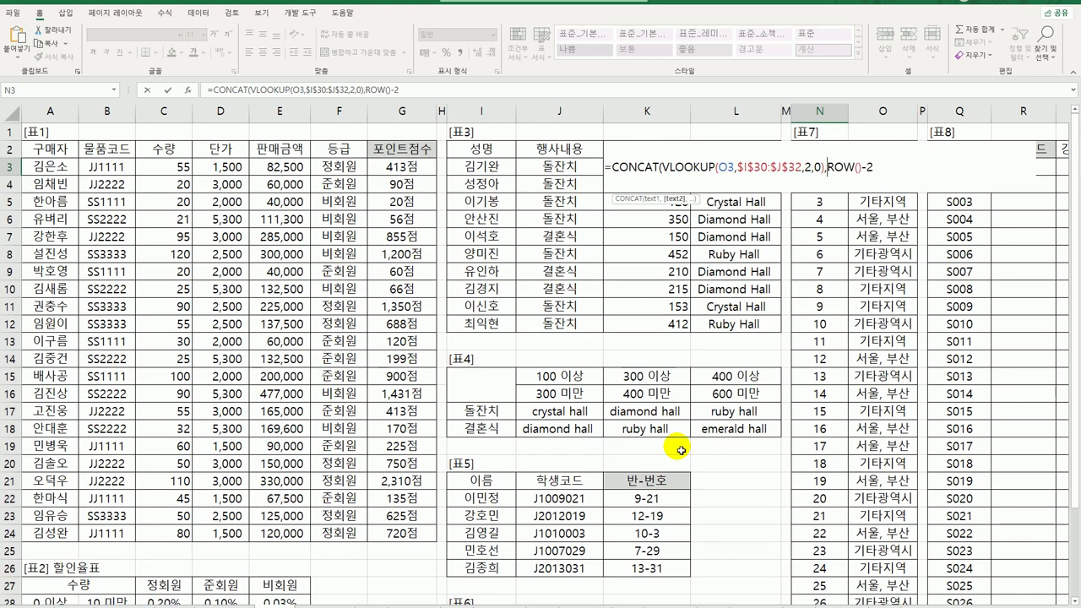
- Add "-" as a CONCAT argument before ROW()-2, close the function, and fill N3 down to N29
{"action": "type", "text": "\"-\""}
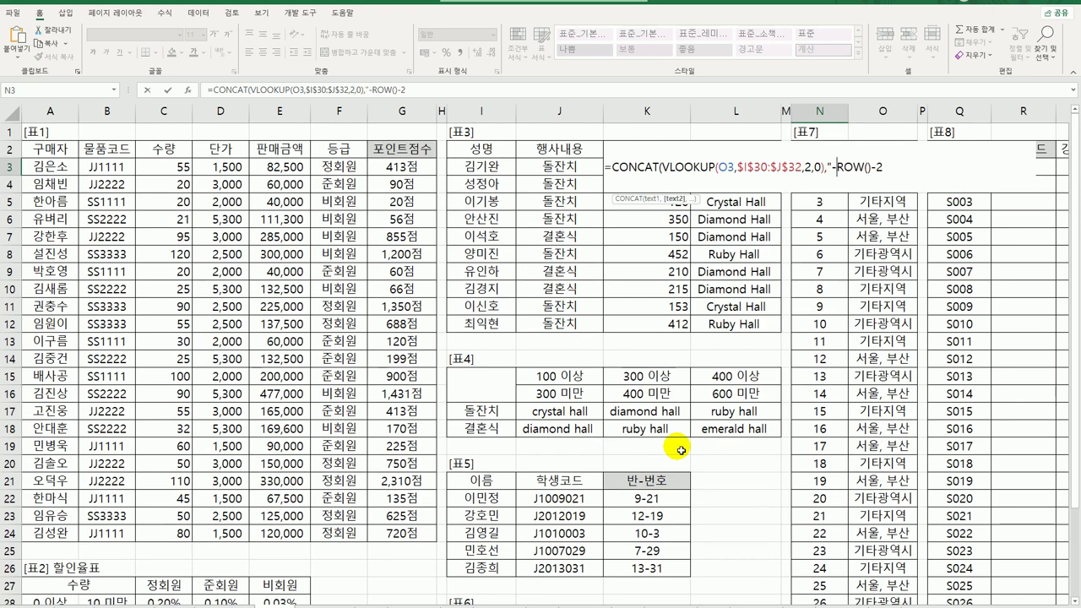
{"action": "type", "text": ","}
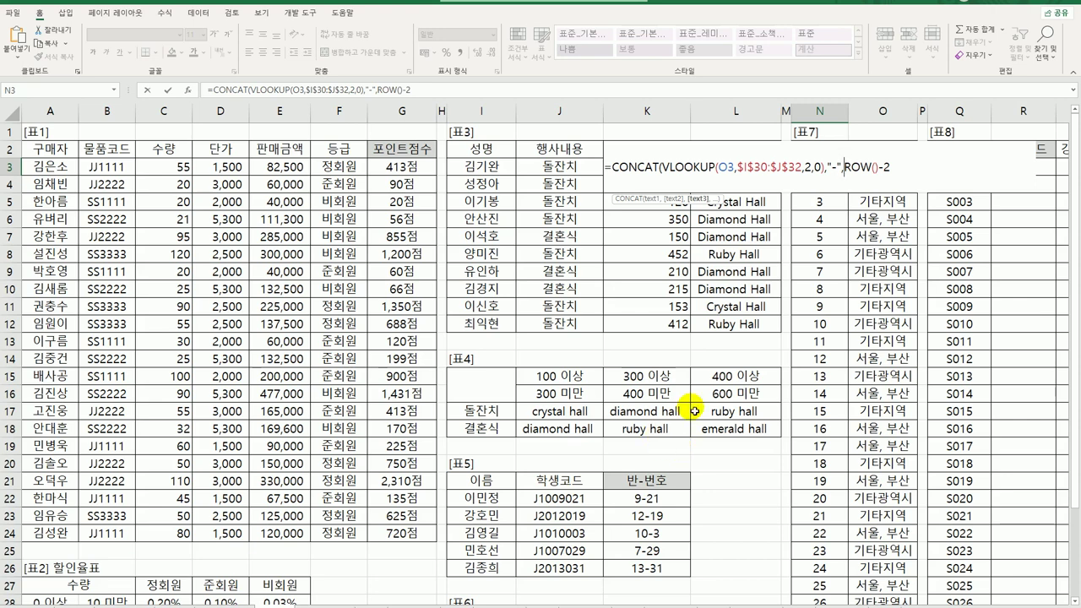
{"action": "left_click", "coordinate": [893, 167]}
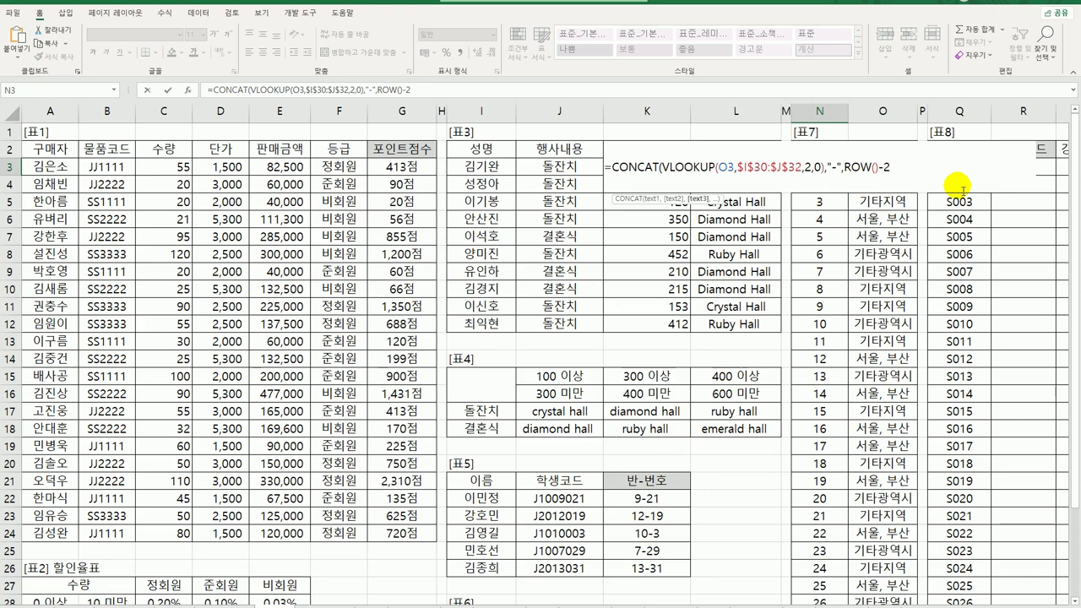
{"action": "type", "text": ")"}
{"action": "key", "text": "Return"}
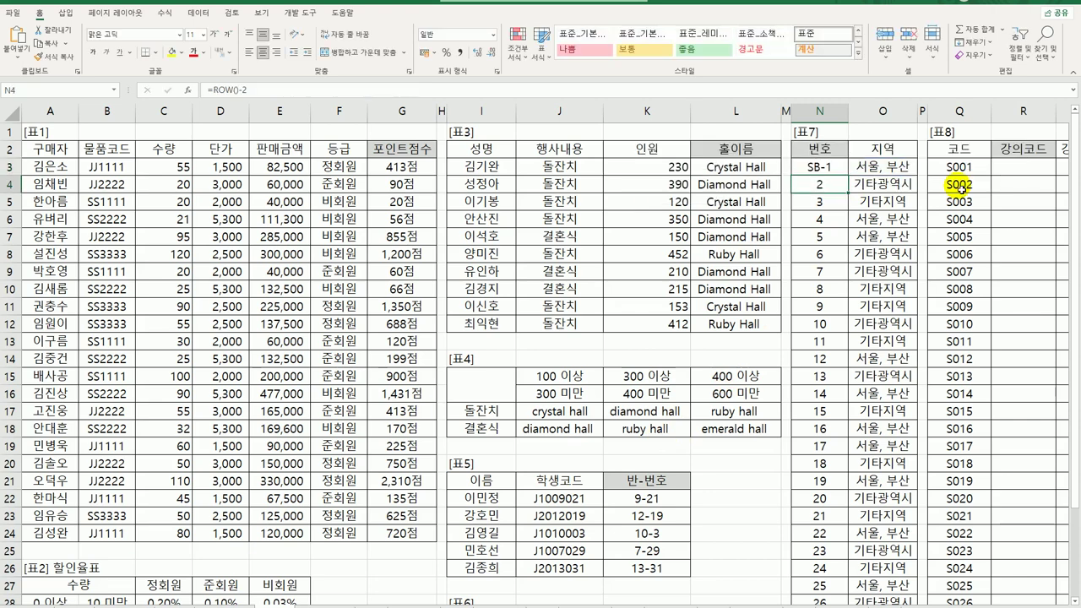
{"action": "left_click", "coordinate": [845, 173]}
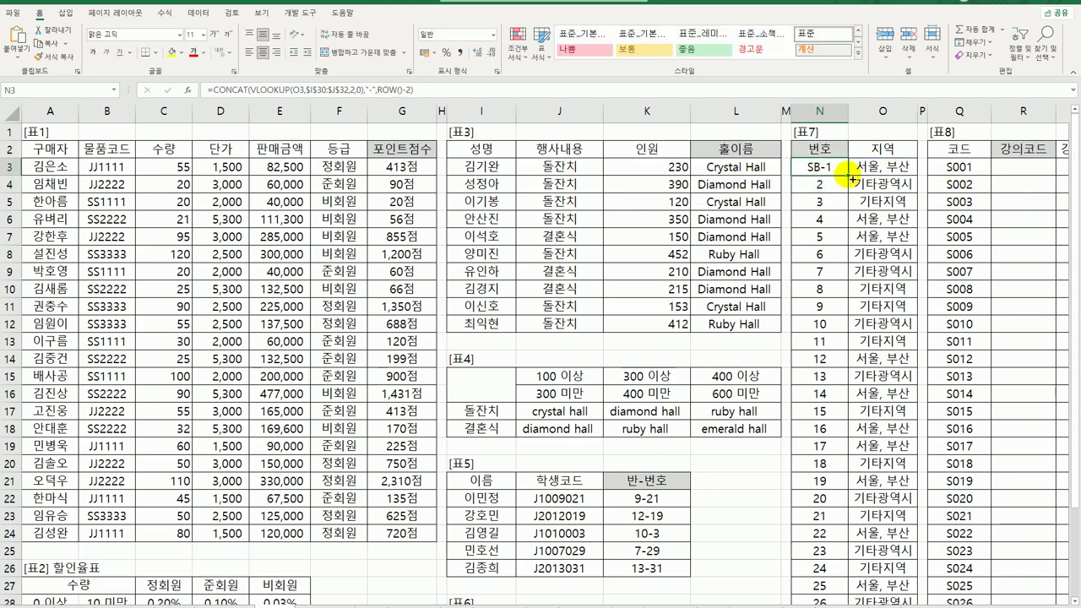
{"action": "double_click", "coordinate": [845, 175]}
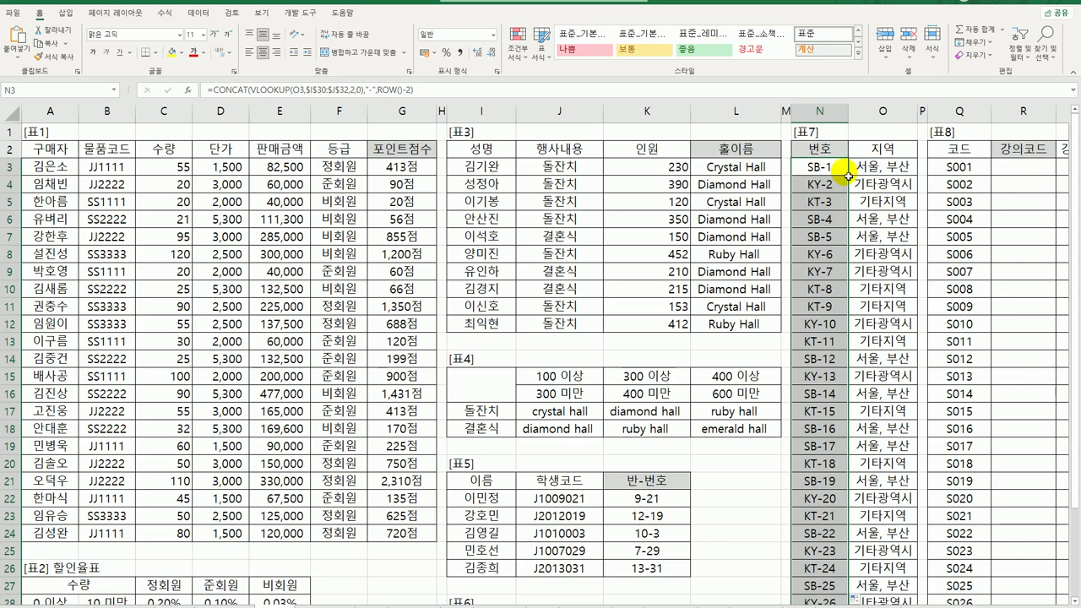
- Start a REPLACE function for 표8's first 강의코드 cell, R3, with Q3 as the old text
{"action": "left_click", "coordinate": [843, 174]}
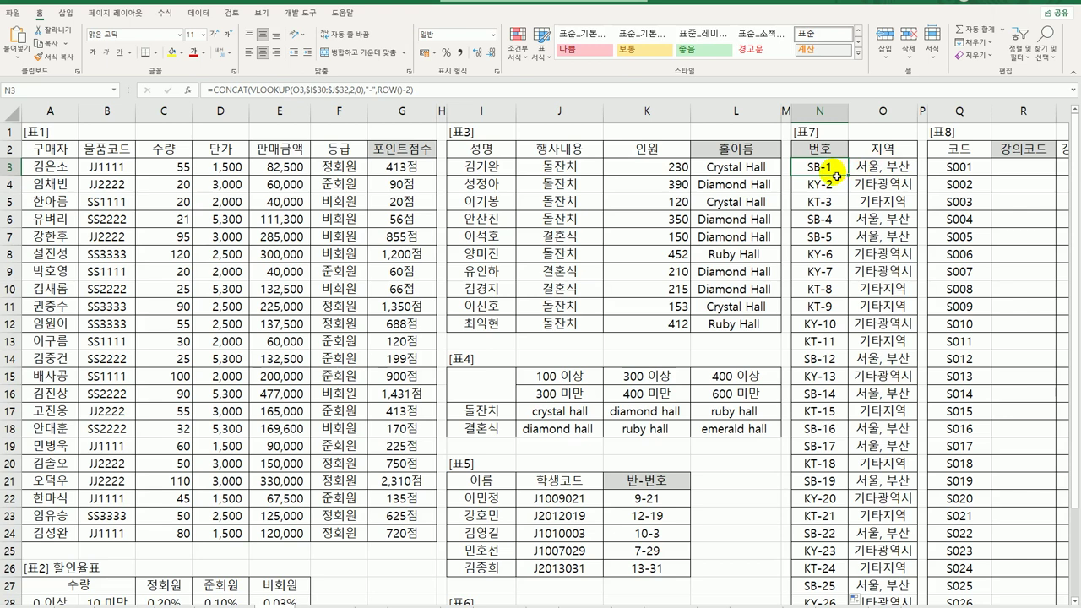
{"action": "left_click", "coordinate": [1005, 169]}
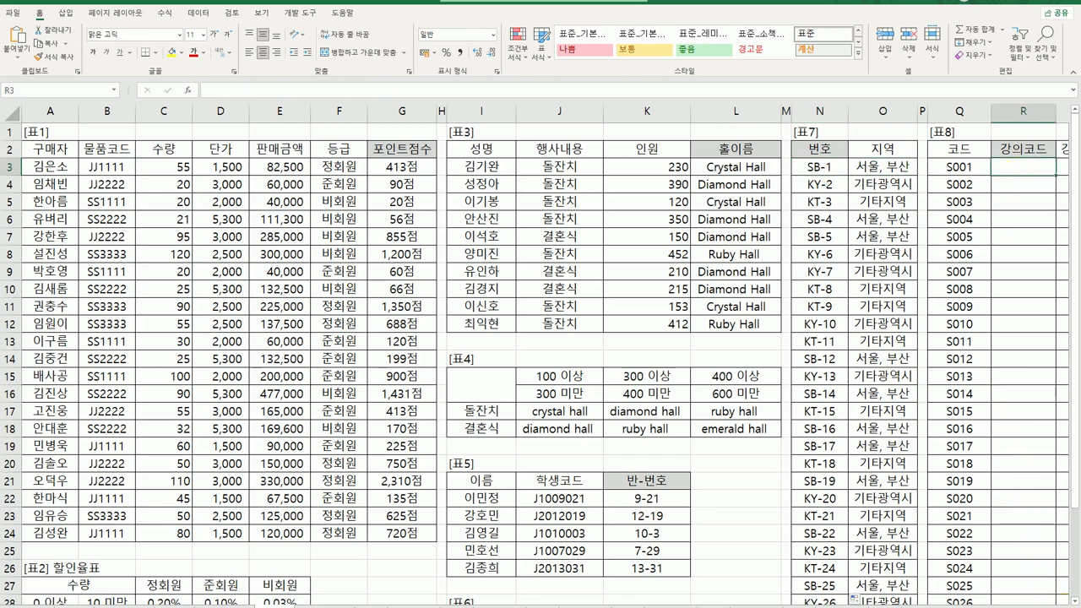
{"action": "scroll", "coordinate": [545, 355], "scroll_direction": "right", "scroll_amount": 1}
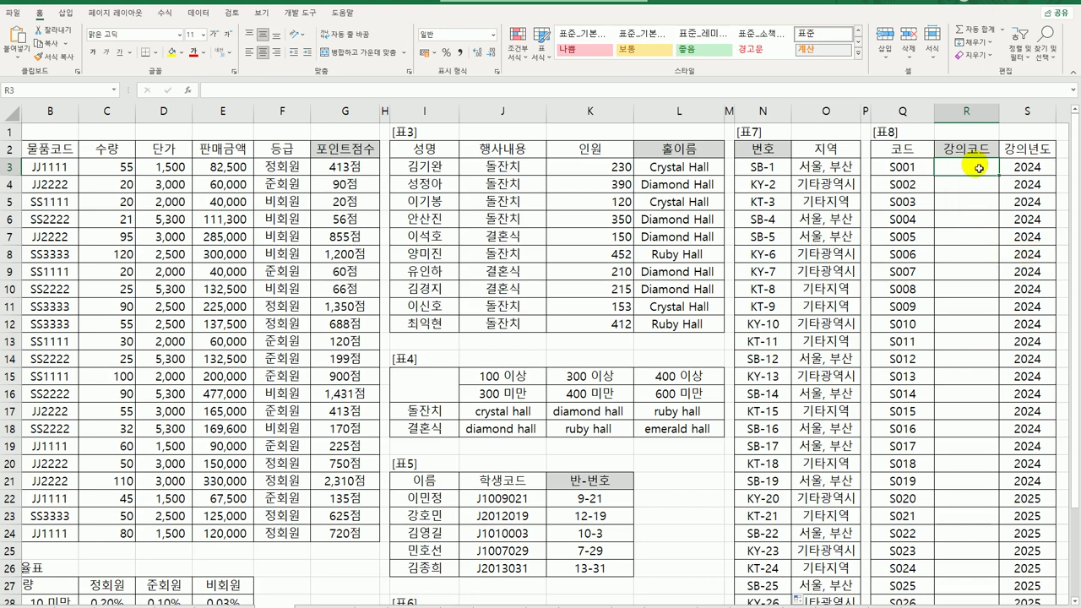
{"action": "left_click", "coordinate": [908, 169]}
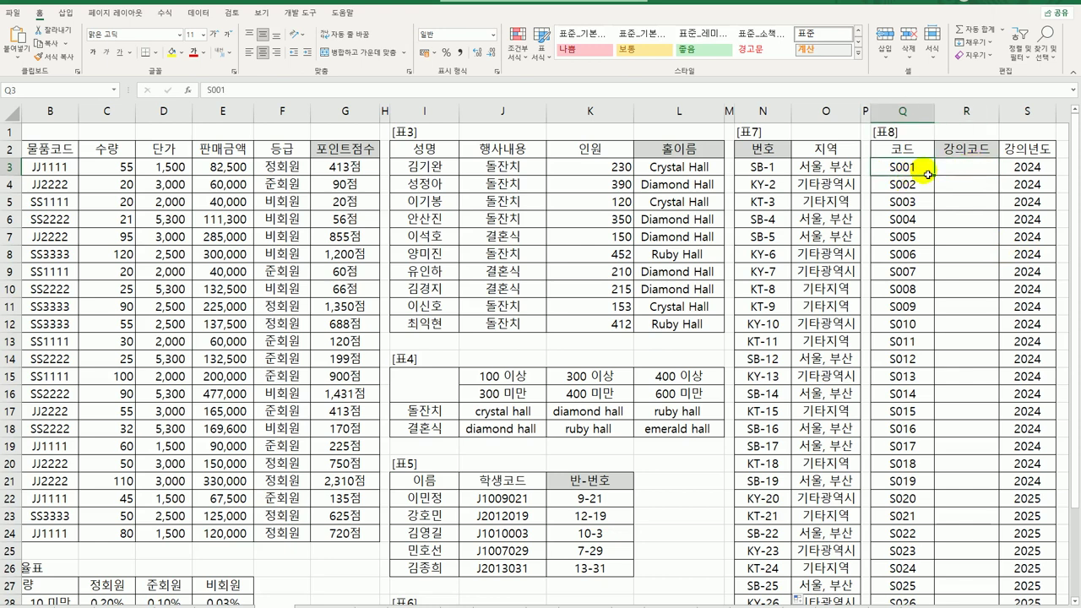
{"action": "left_click", "coordinate": [952, 173]}
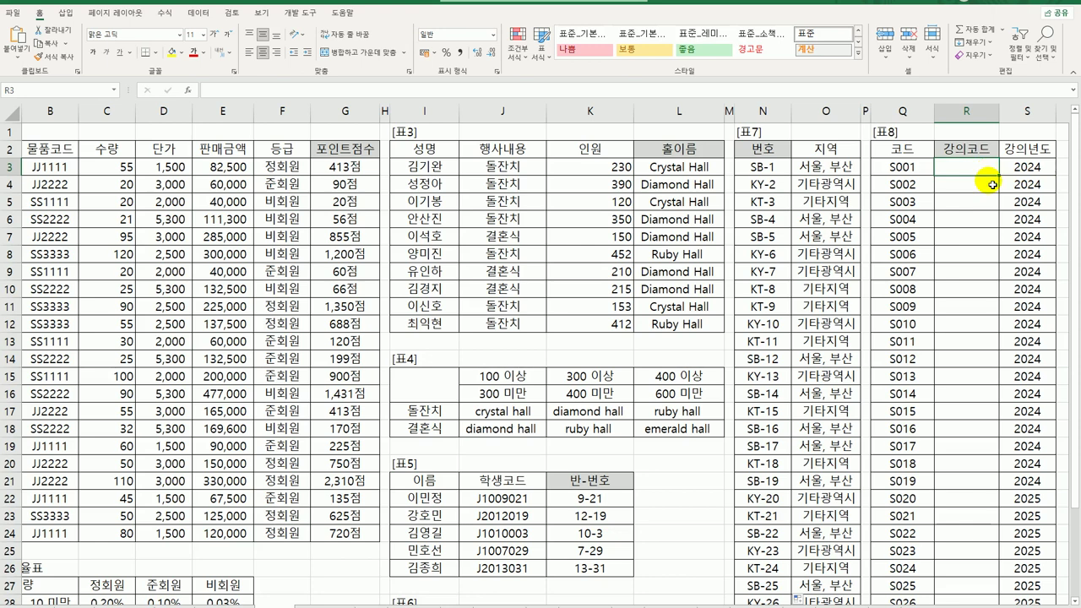
{"action": "type", "text": "="}
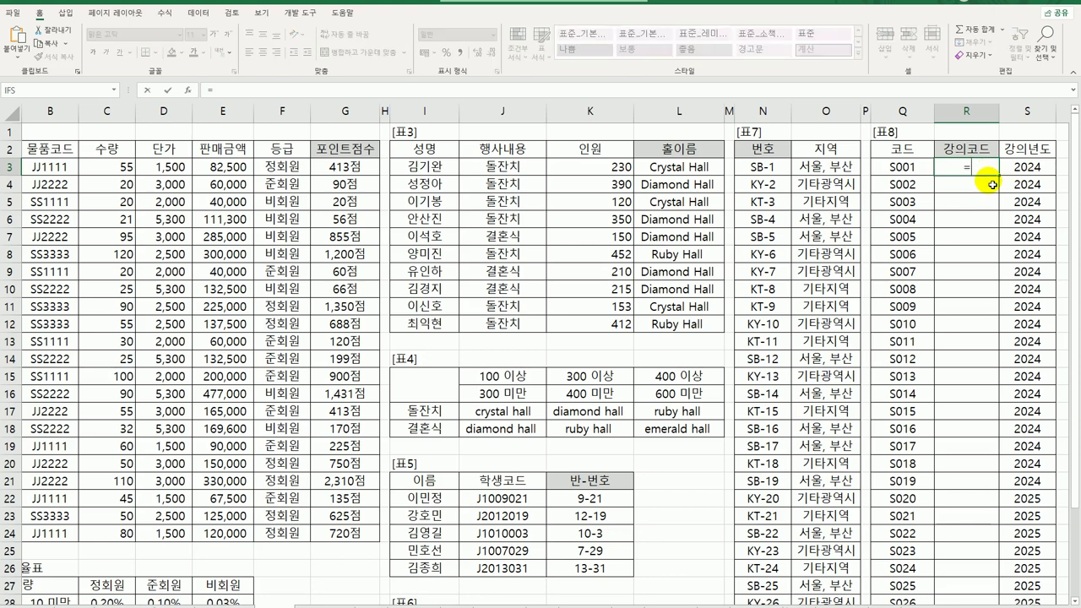
{"action": "type", "text": "re"}
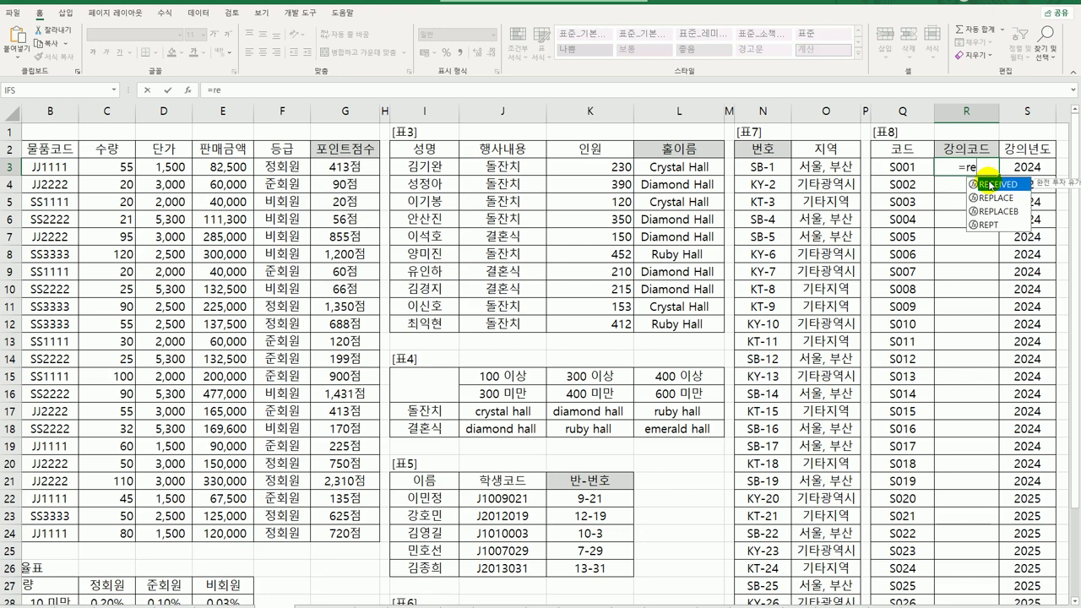
{"action": "type", "text": "pl"}
{"action": "key", "text": "Tab"}
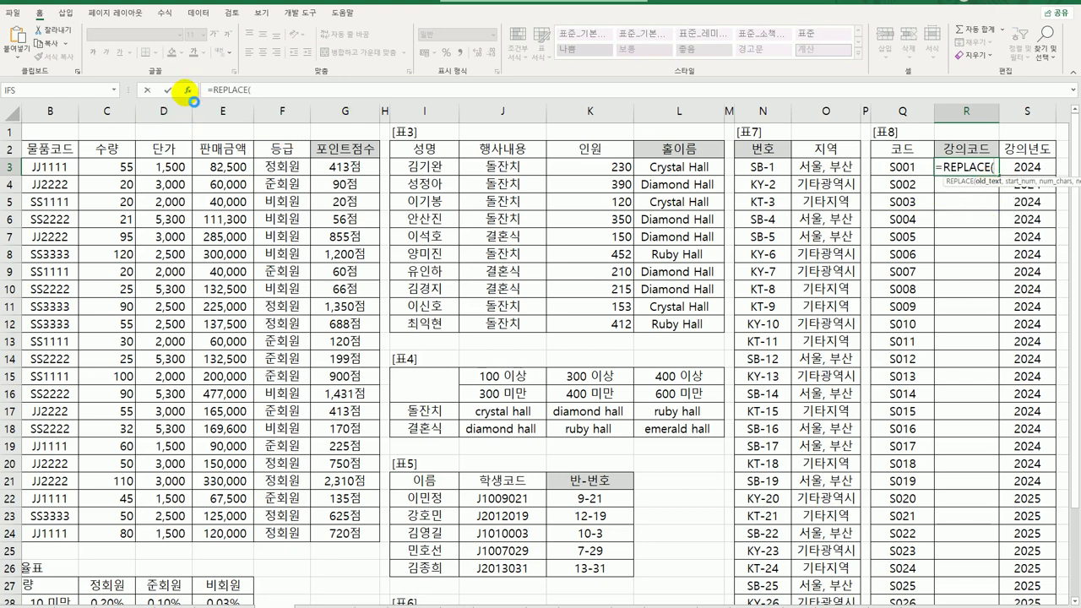
{"action": "left_click", "coordinate": [187, 90]}
{"action": "left_click_drag", "start_coordinate": [483, 339], "coordinate": [586, 175]}
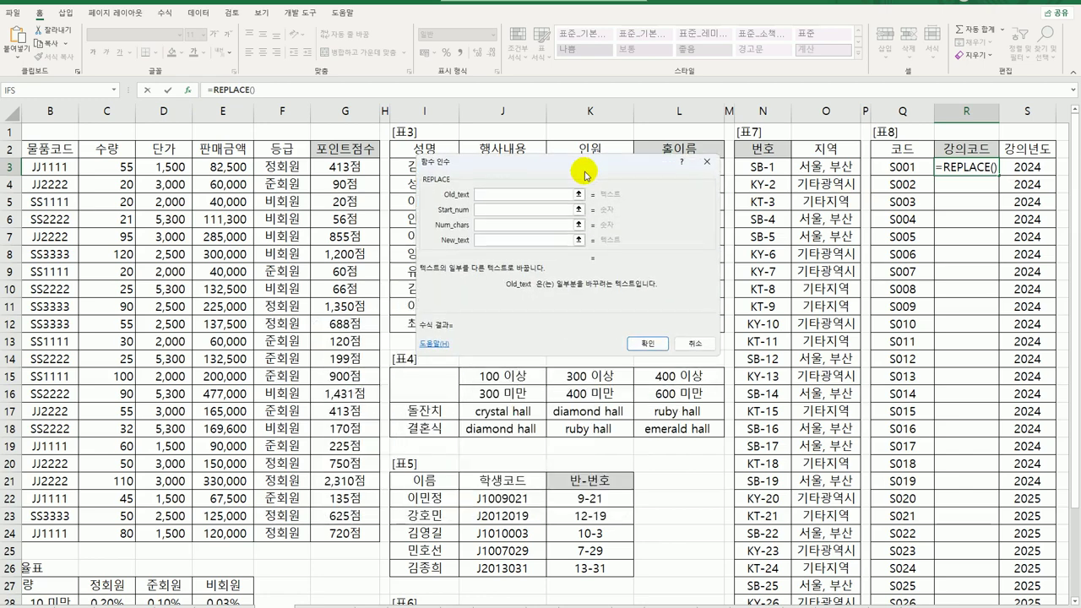
{"action": "left_click", "coordinate": [911, 170]}
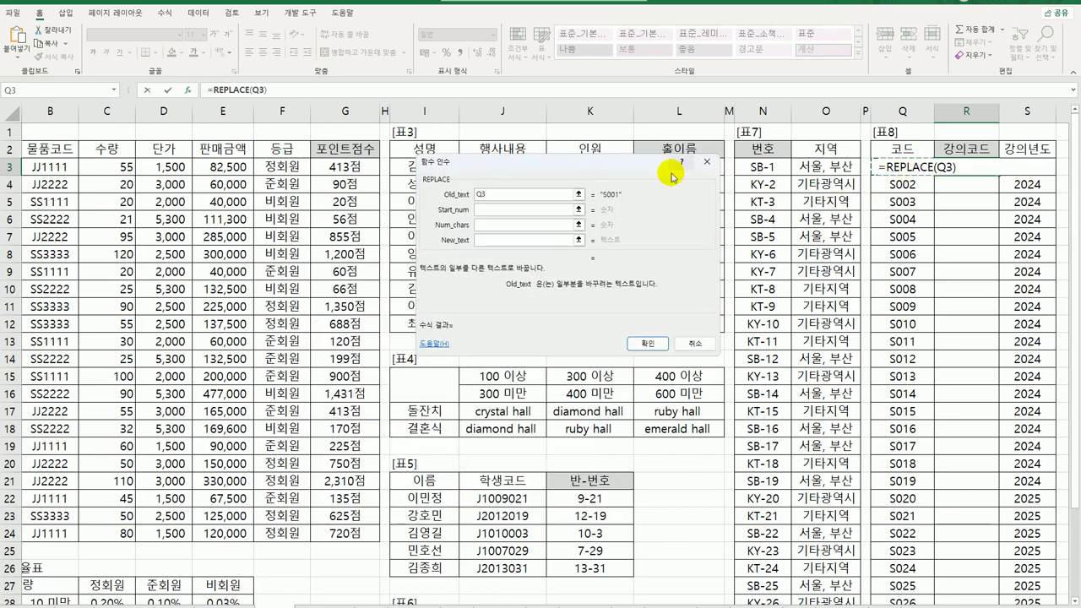
- Set REPLACE's start position to 2 and the number of characters to replace to 0
{"action": "left_click", "coordinate": [497, 210]}
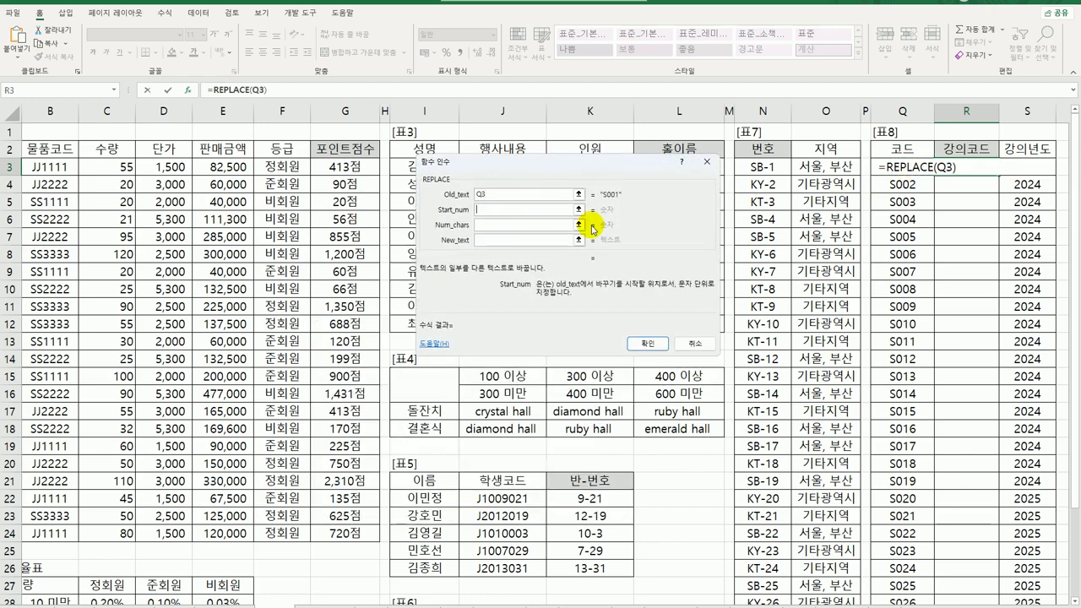
{"action": "type", "text": "2"}
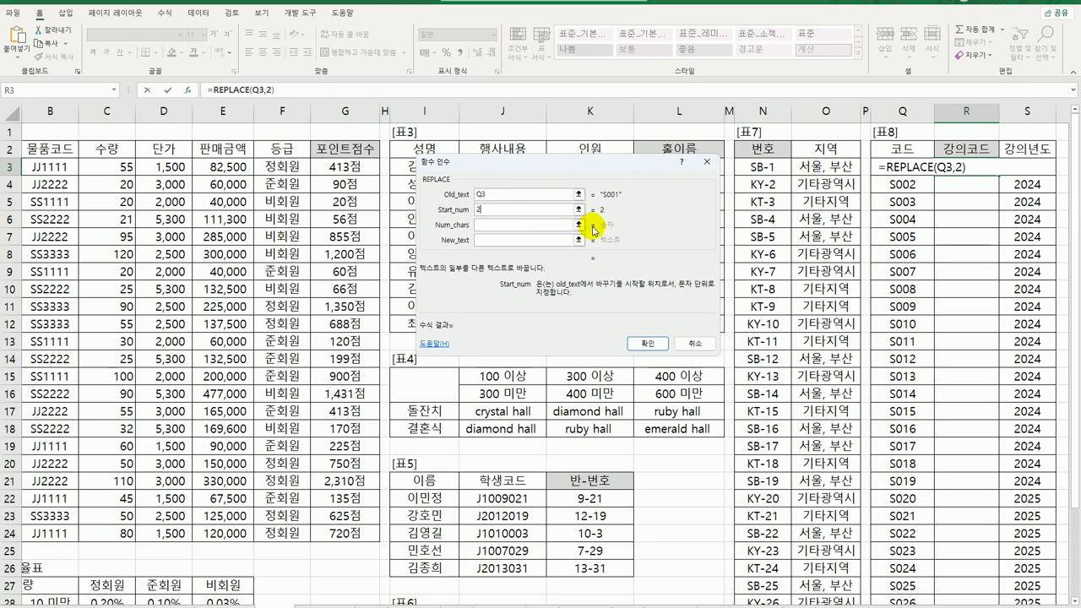
{"action": "left_click", "coordinate": [535, 226]}
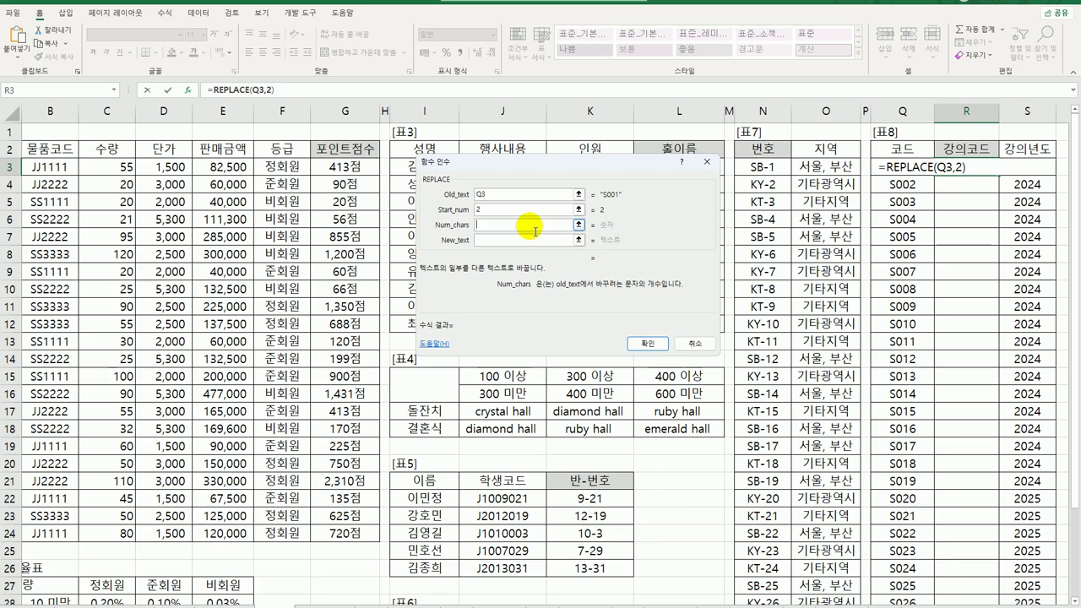
{"action": "type", "text": "0"}
- Set REPLACE's new text to "-"&RIGHT(S3,2)&"-" and enter the formula in R3
{"action": "left_click", "coordinate": [525, 241]}
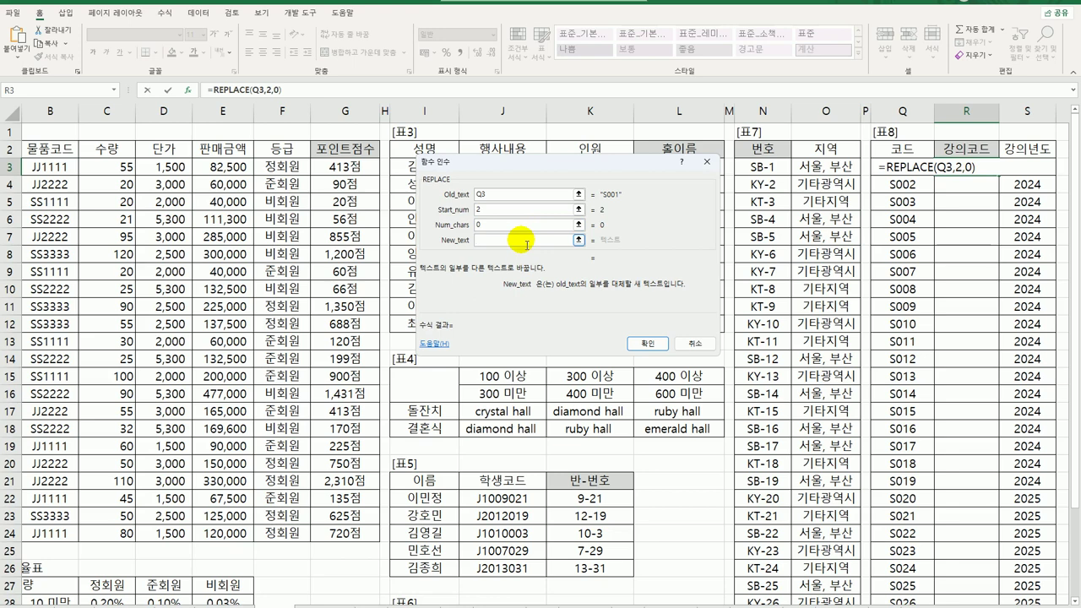
{"action": "type", "text": "\"-\""}
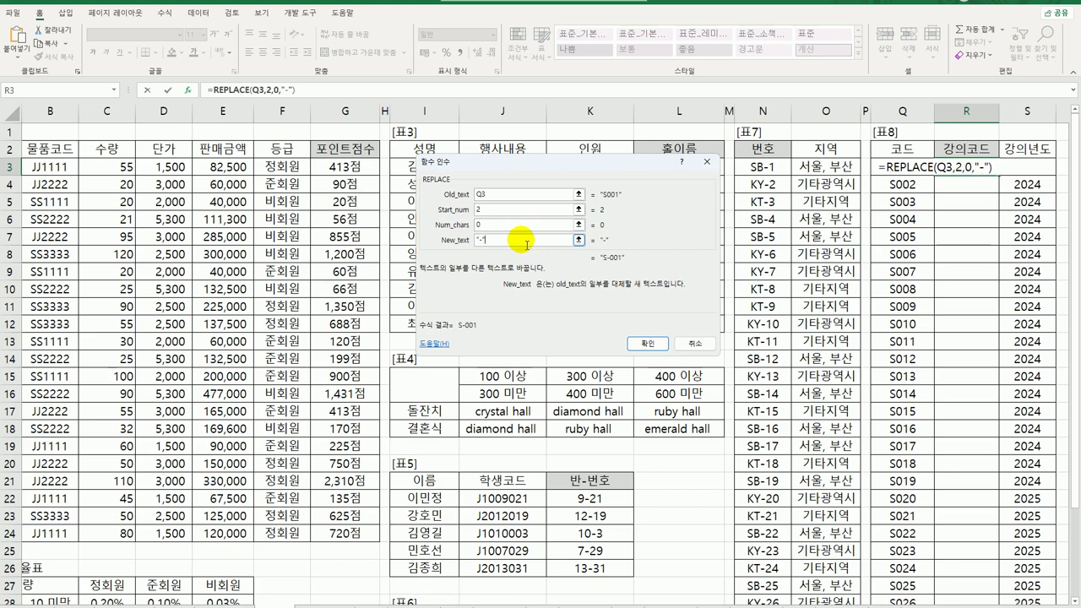
{"action": "type", "text": "&right()"}
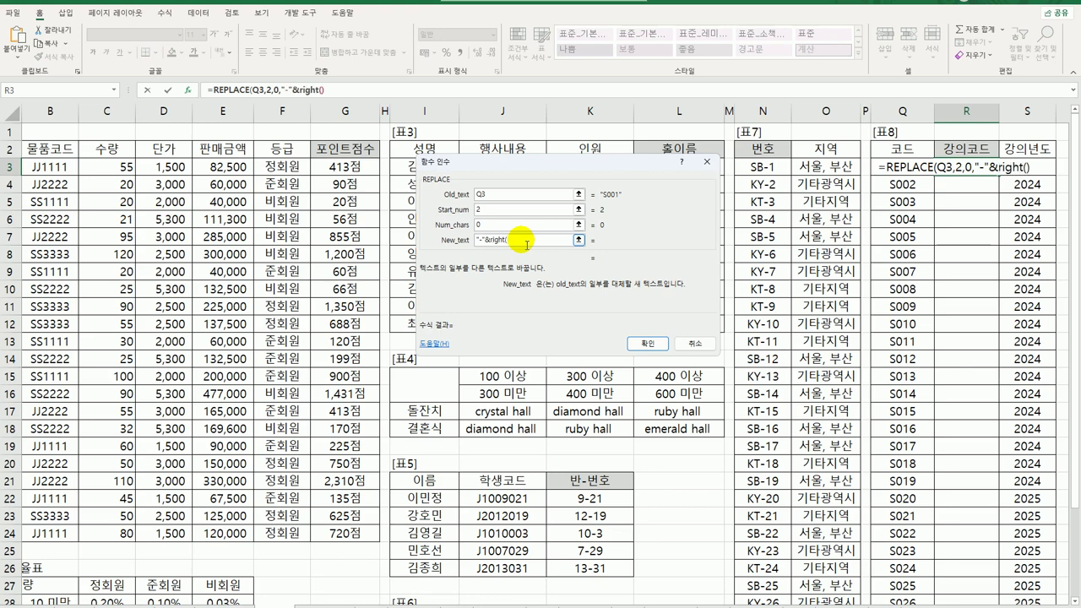
{"action": "left_click", "coordinate": [1046, 171]}
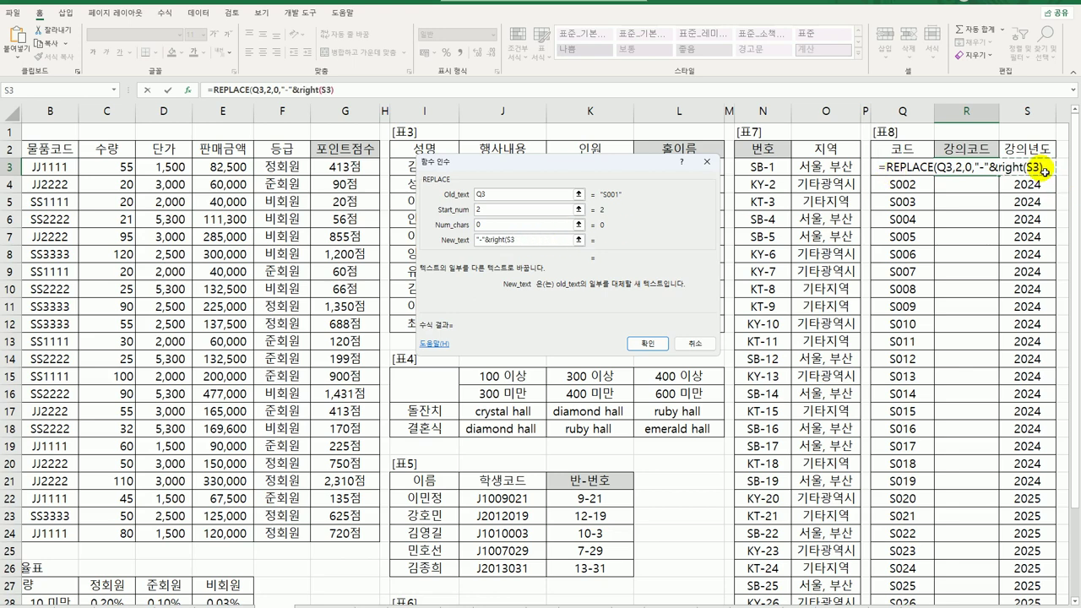
{"action": "type", "text": ",2)"}
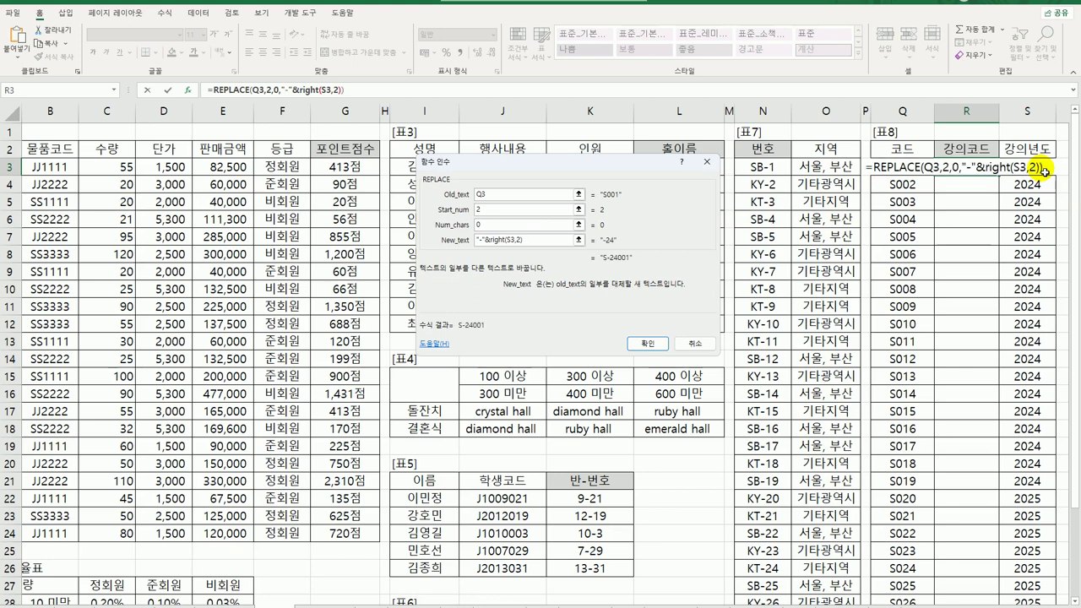
{"action": "type", "text": "&\"-\""}
{"action": "left_click", "coordinate": [647, 343]}
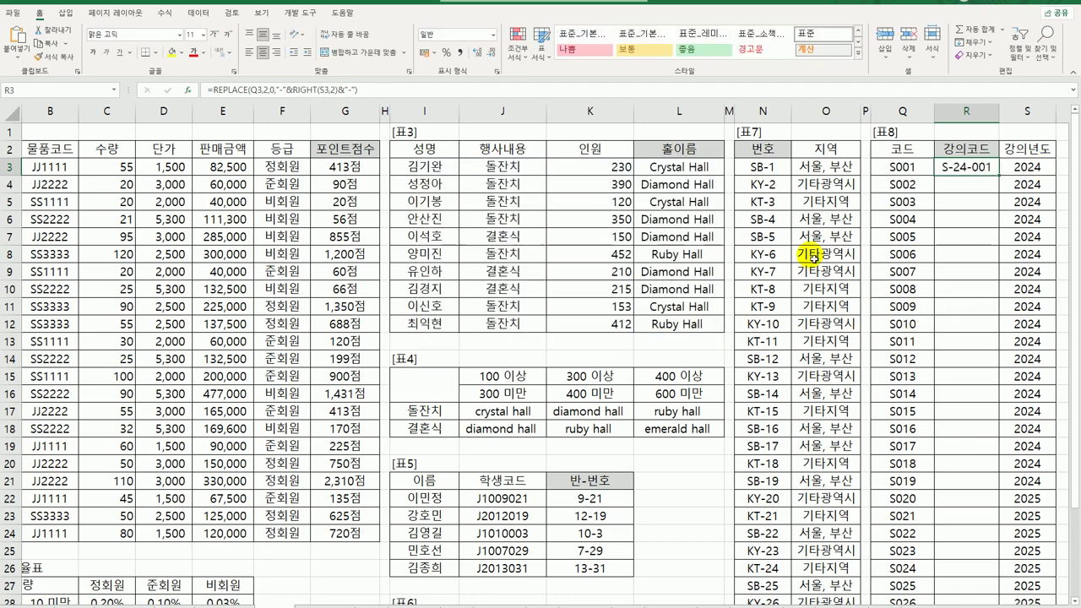
- Fill the 강의코드 formula from R3 down to R30 and check the filled codes
{"action": "double_click", "coordinate": [998, 175]}
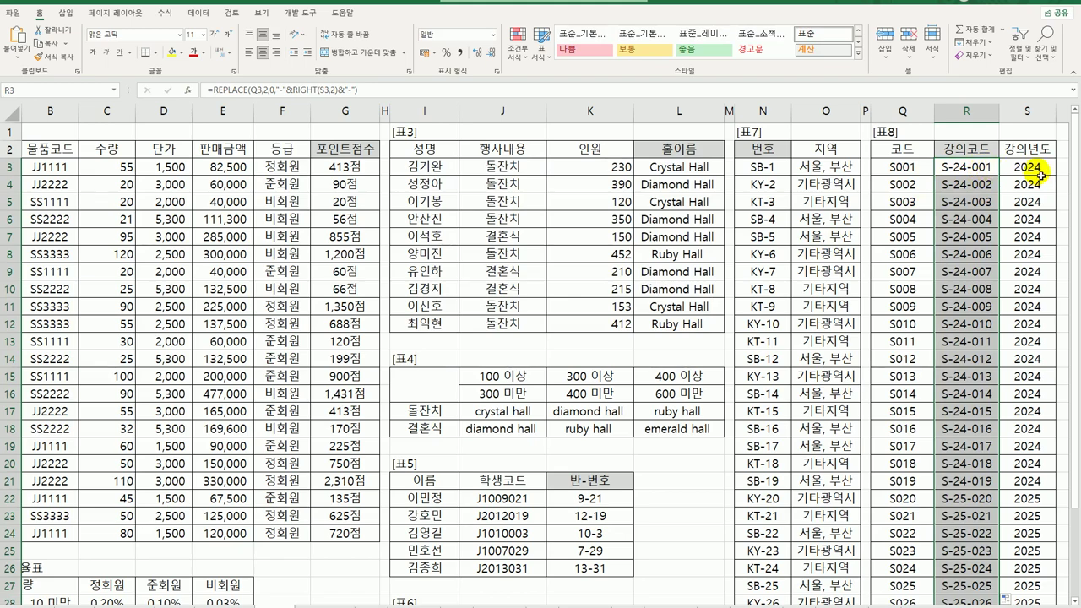
{"action": "scroll", "coordinate": [956, 365], "scroll_direction": "down", "scroll_amount": 2}
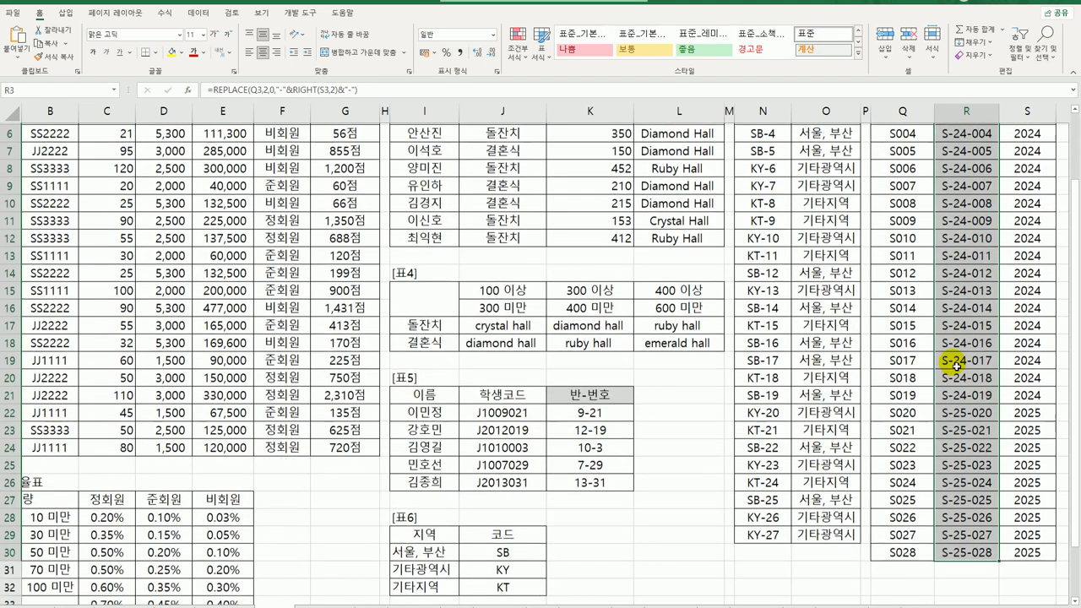
{"action": "scroll", "coordinate": [955, 365], "scroll_direction": "up", "scroll_amount": 2}
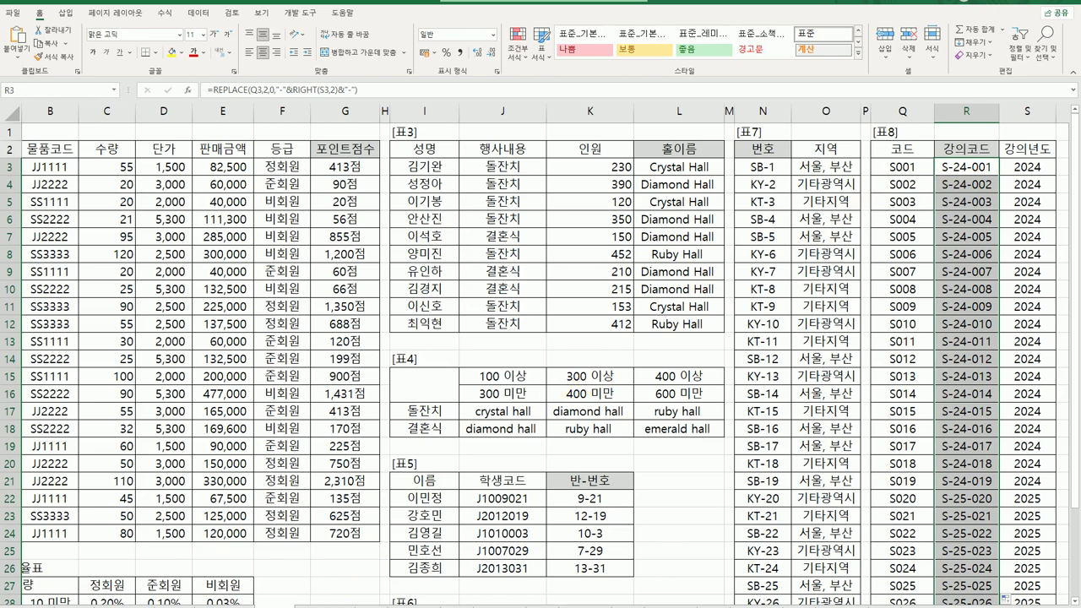
- Return to the start of the sheet and examine 표5's 반-번호 formula in K22
{"action": "key", "text": "ctrl+Home"}
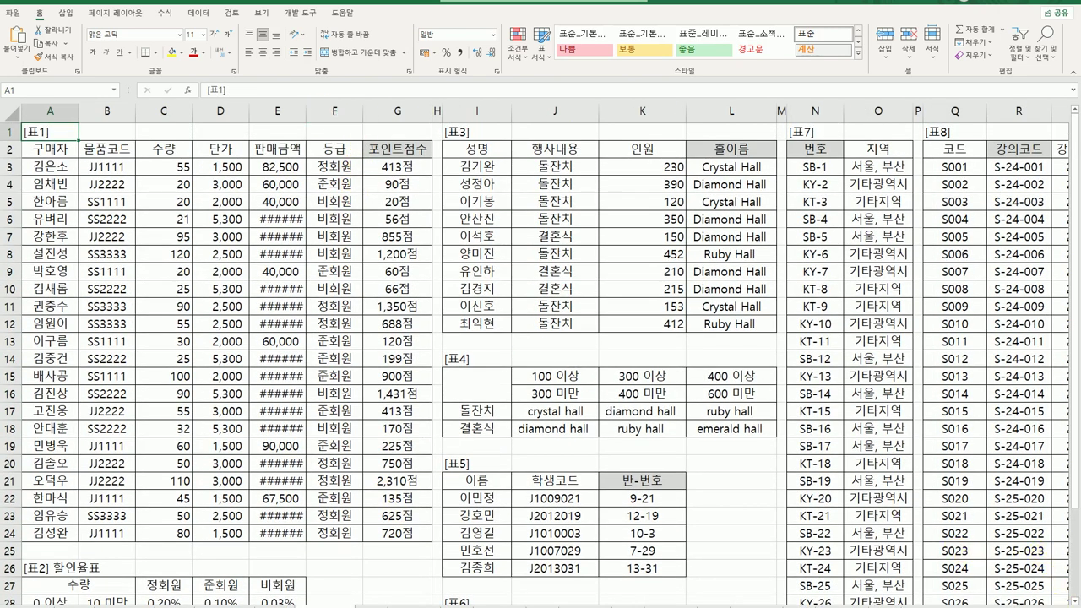
{"action": "scroll", "coordinate": [547, 355], "scroll_direction": "right", "scroll_amount": 1}
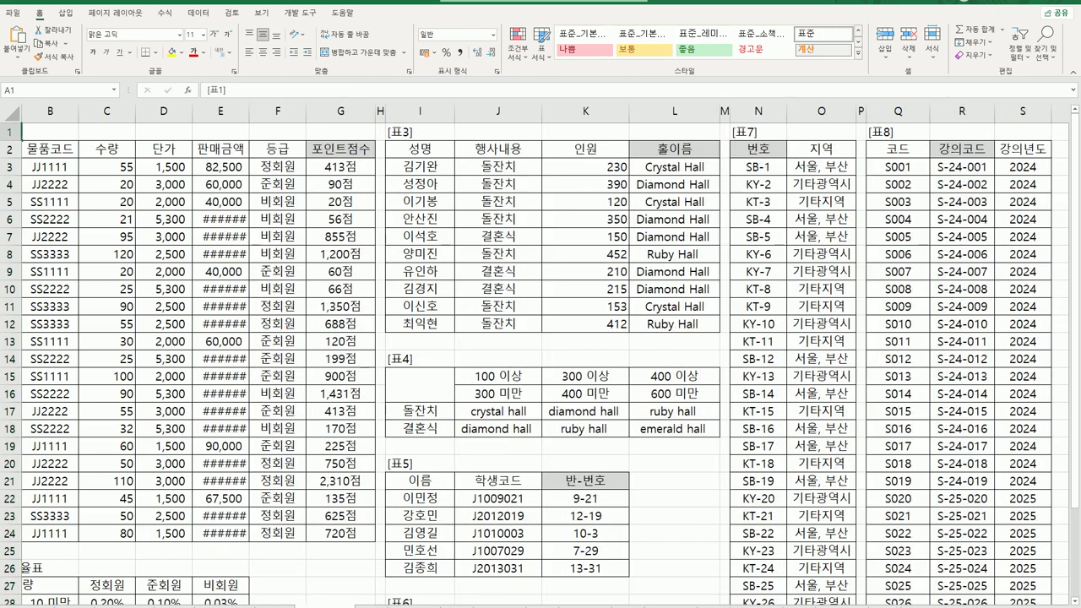
{"action": "left_click", "coordinate": [583, 499]}
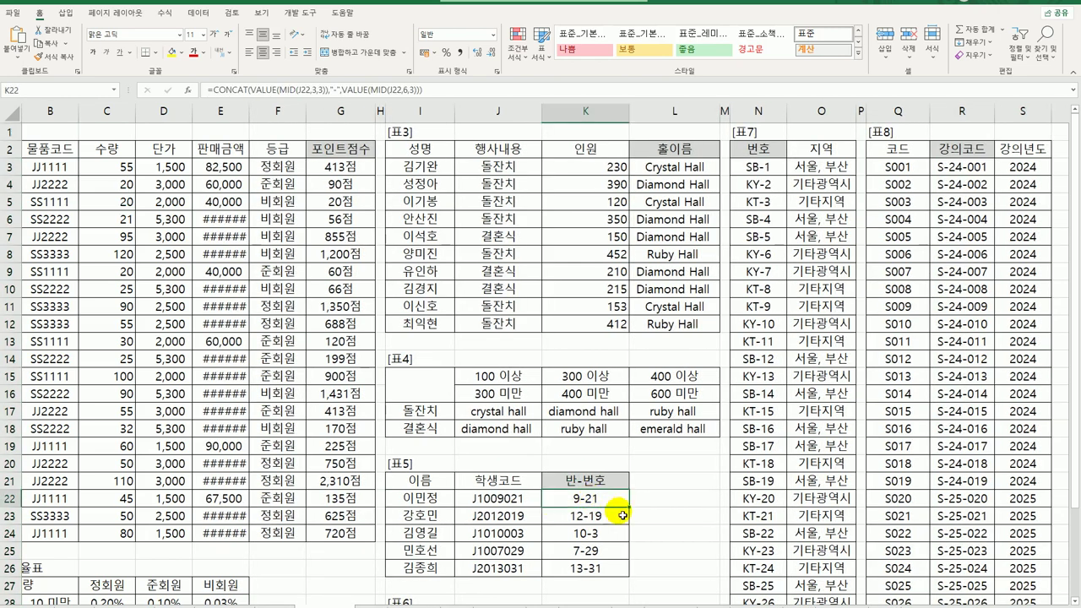